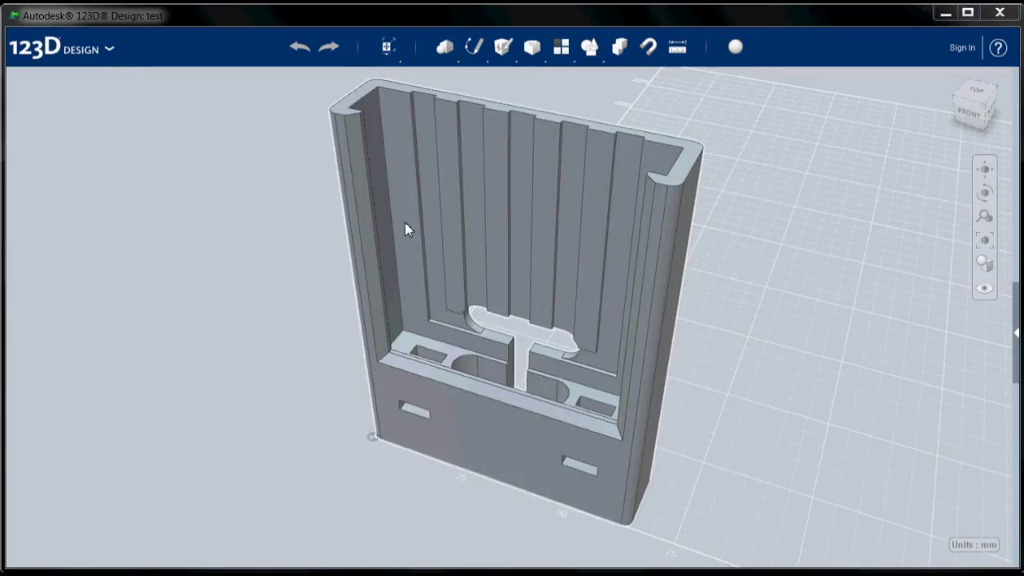
# - Switch to the top view and start a rectangle sketch on the grid plane
pyautogui.moveTo(405, 229); pyautogui.dragTo(410, 213, button='right')
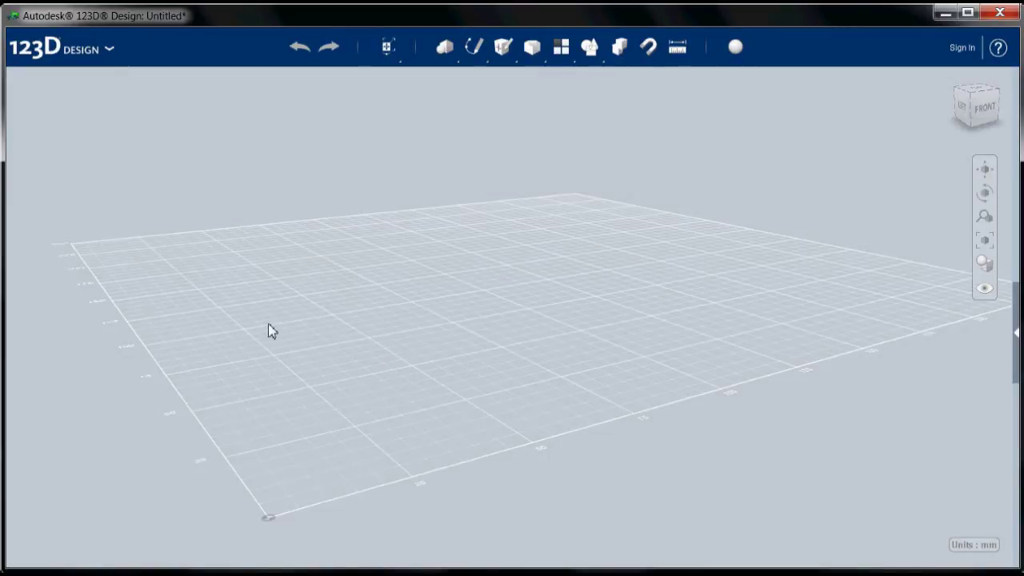
pyautogui.click(980, 91)
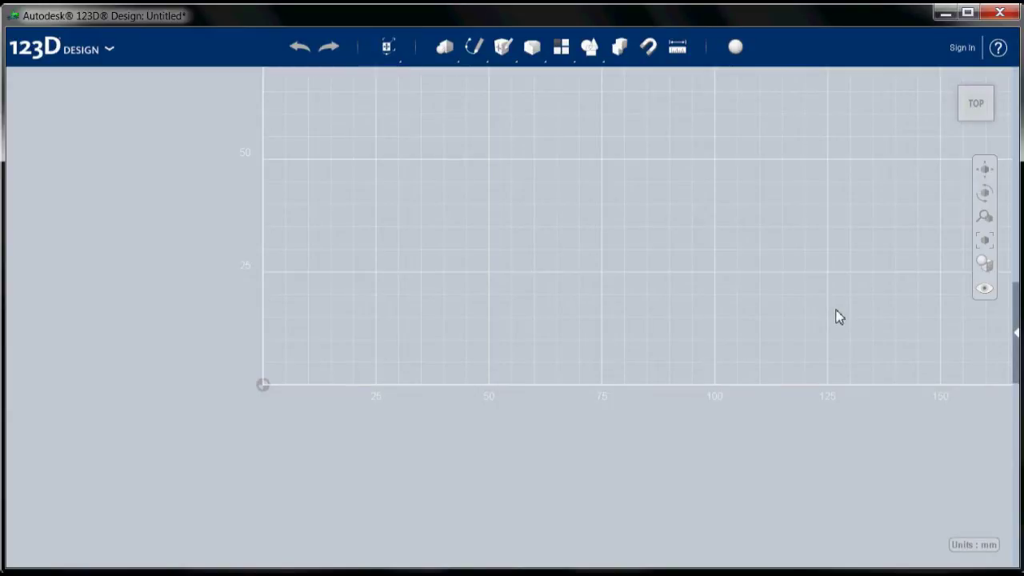
pyautogui.moveTo(477, 64)
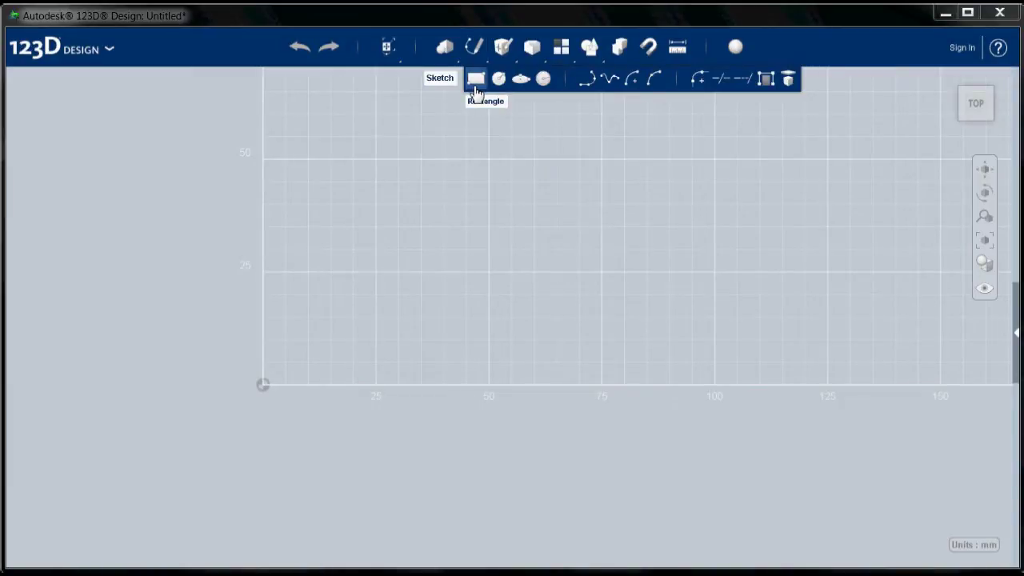
pyautogui.click(475, 90)
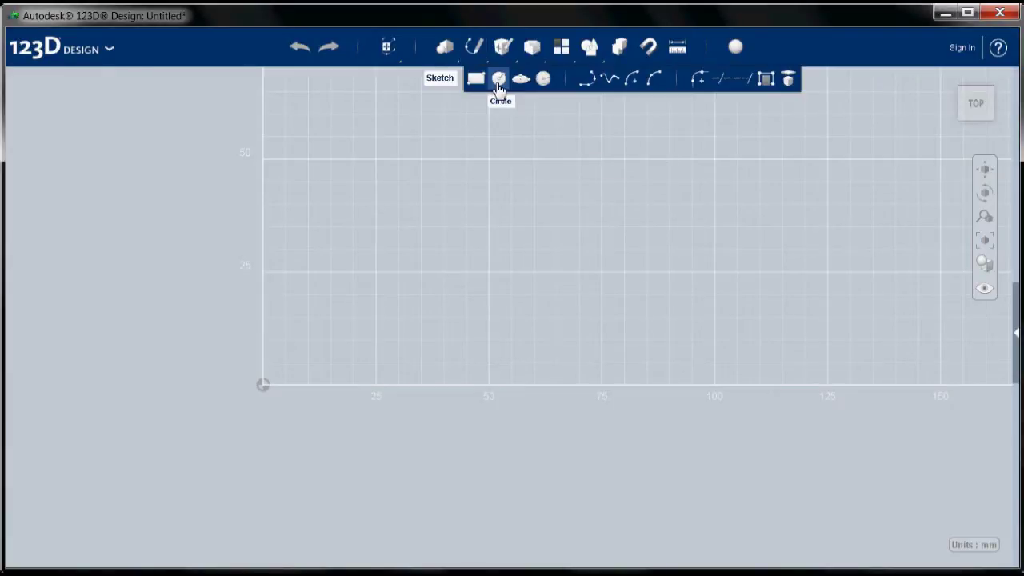
pyautogui.click(380, 241)
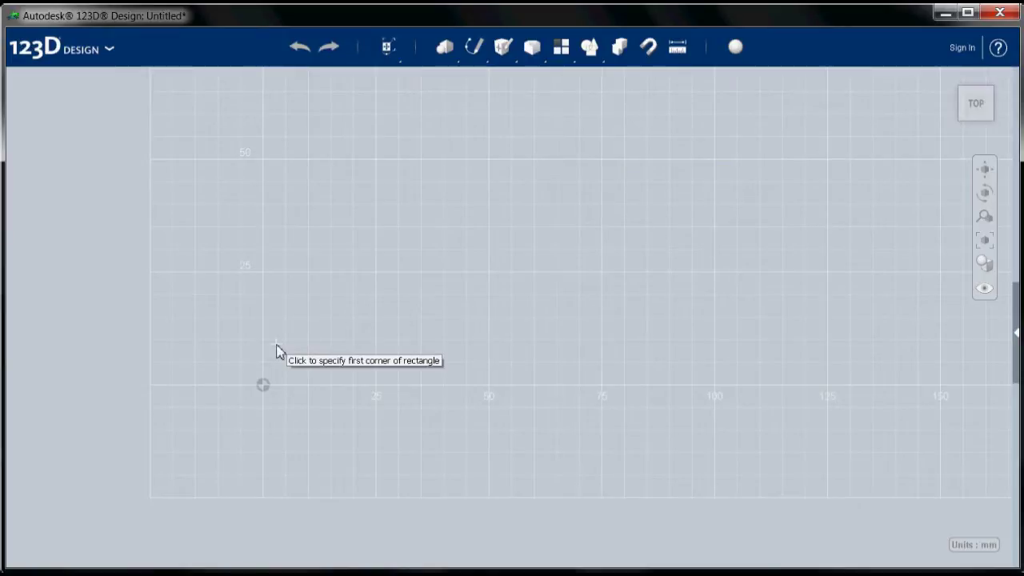
# - Draw a 65 × 16 mm rectangle with its first corner at the grid origin
pyautogui.click(264, 384)
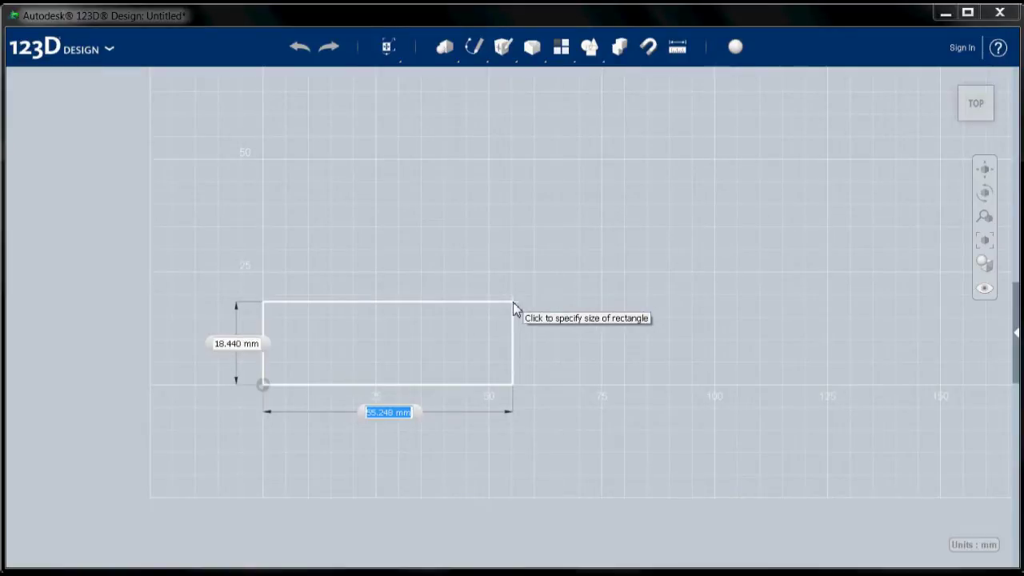
pyautogui.write('65')
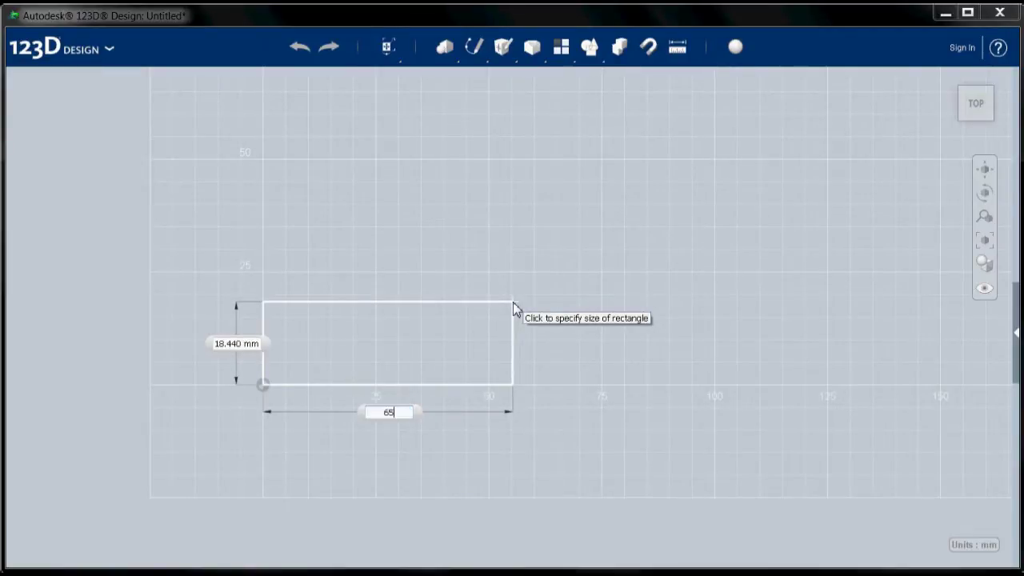
pyautogui.press('Tab')
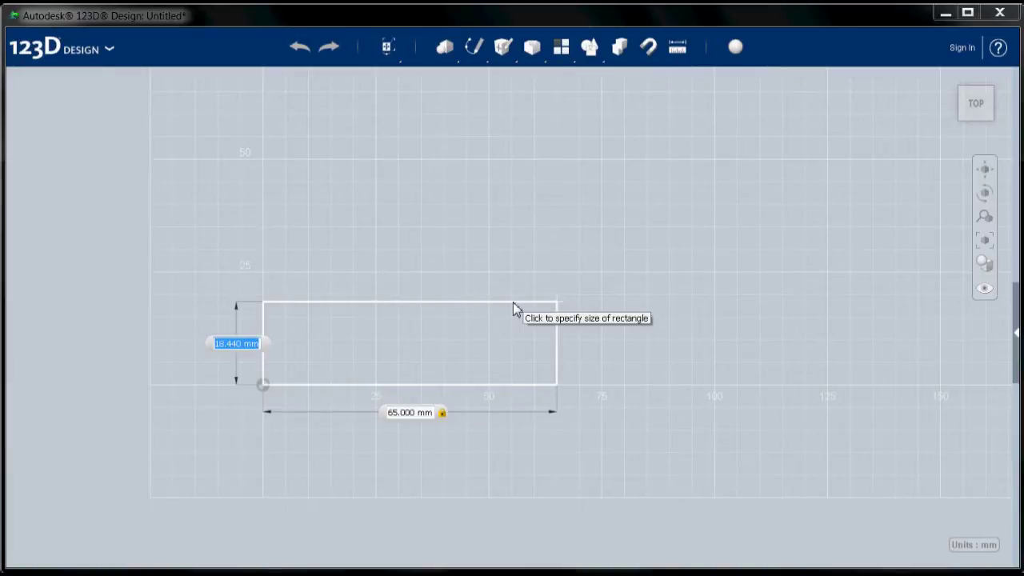
pyautogui.write('16')
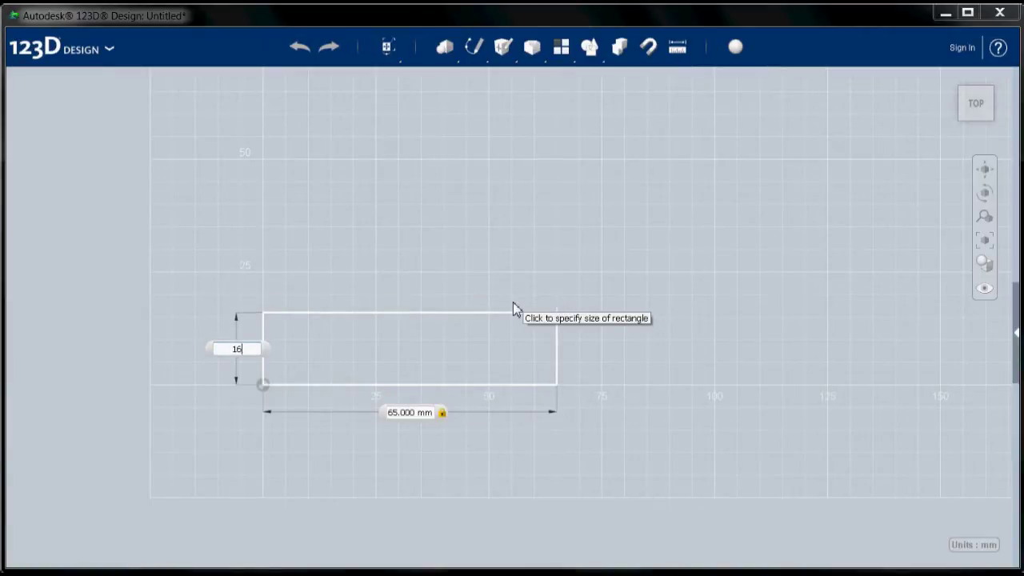
pyautogui.press('Tab')
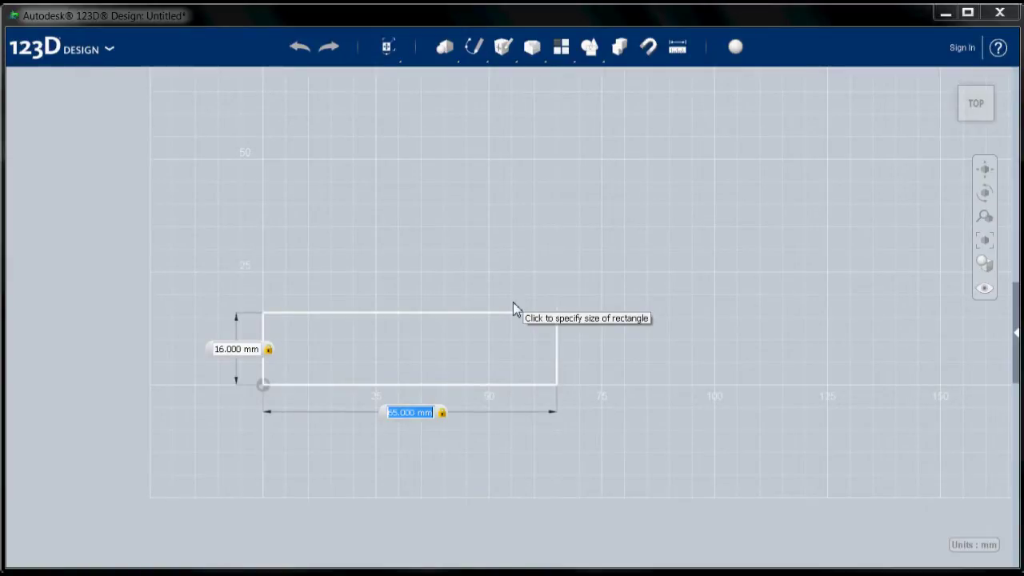
pyautogui.press('Return')
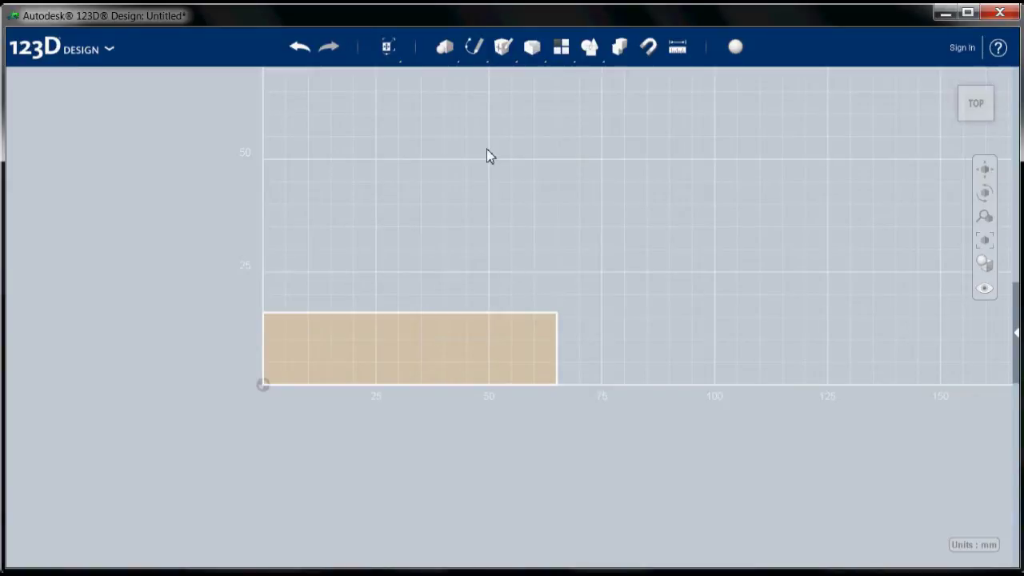
pyautogui.moveTo(473, 48)
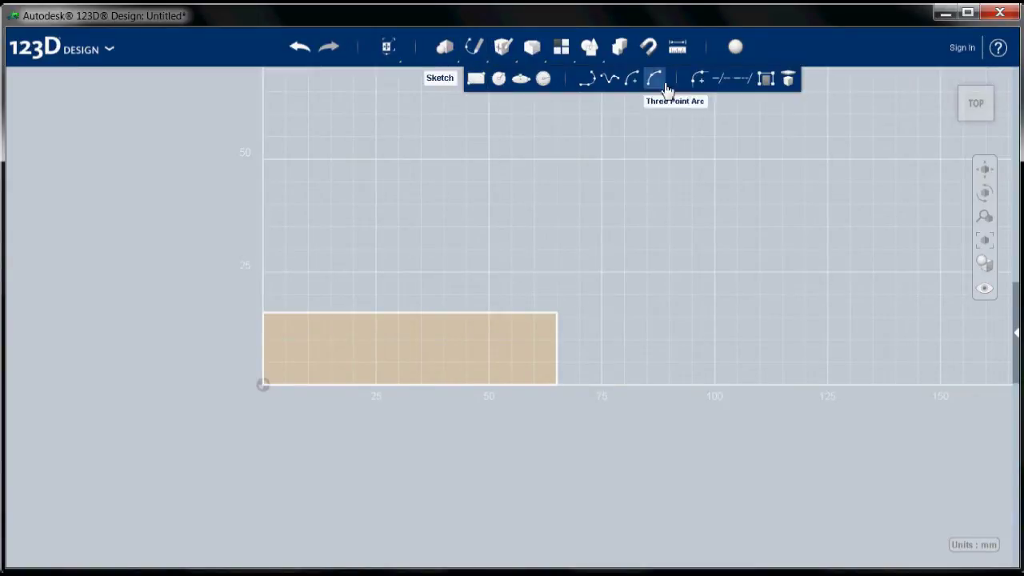
# - Offset the rectangle's outline 3 mm inward to form an inner border
pyautogui.click(767, 80)
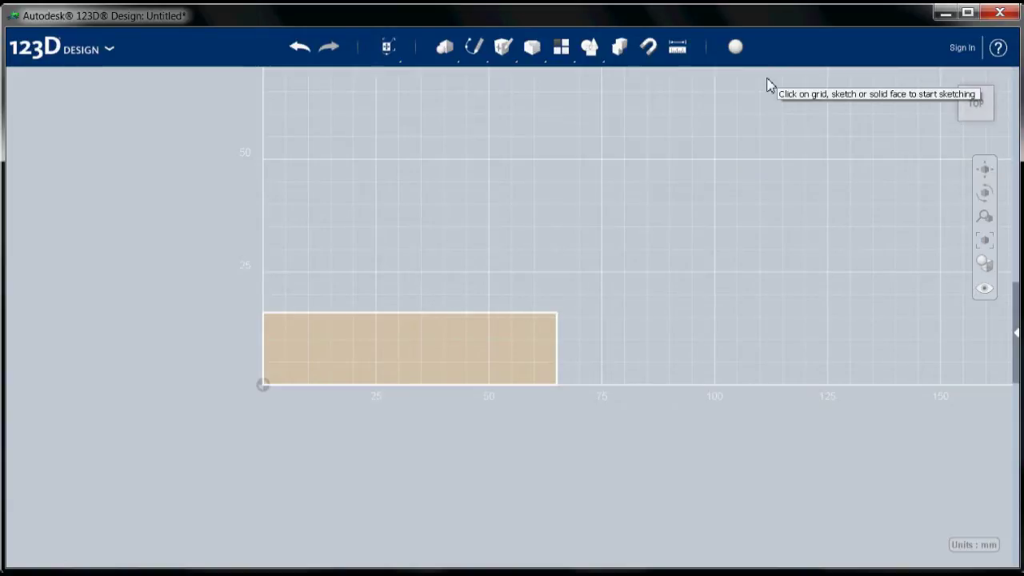
pyautogui.click(279, 328)
pyautogui.click(279, 327)
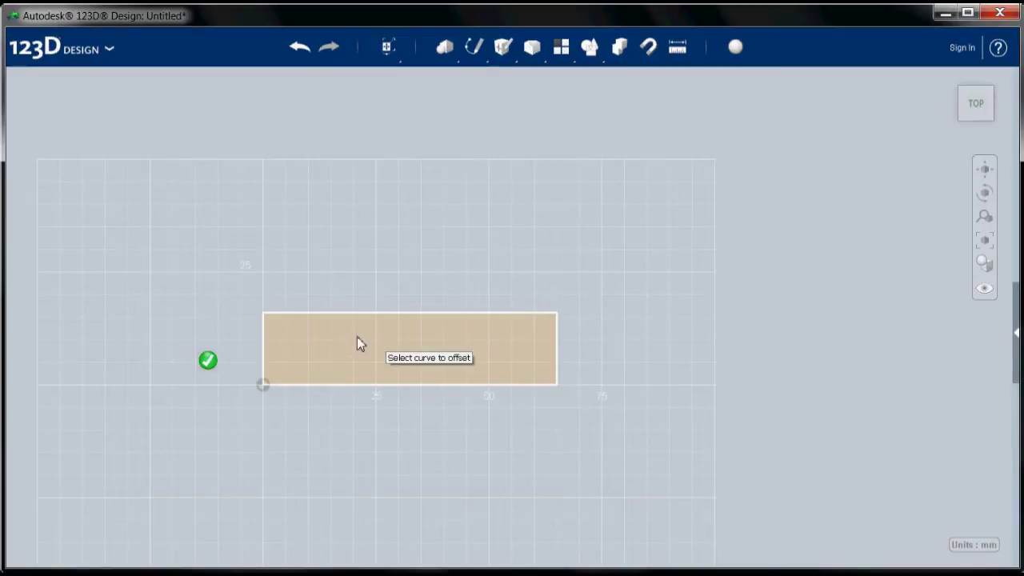
pyautogui.click(313, 320)
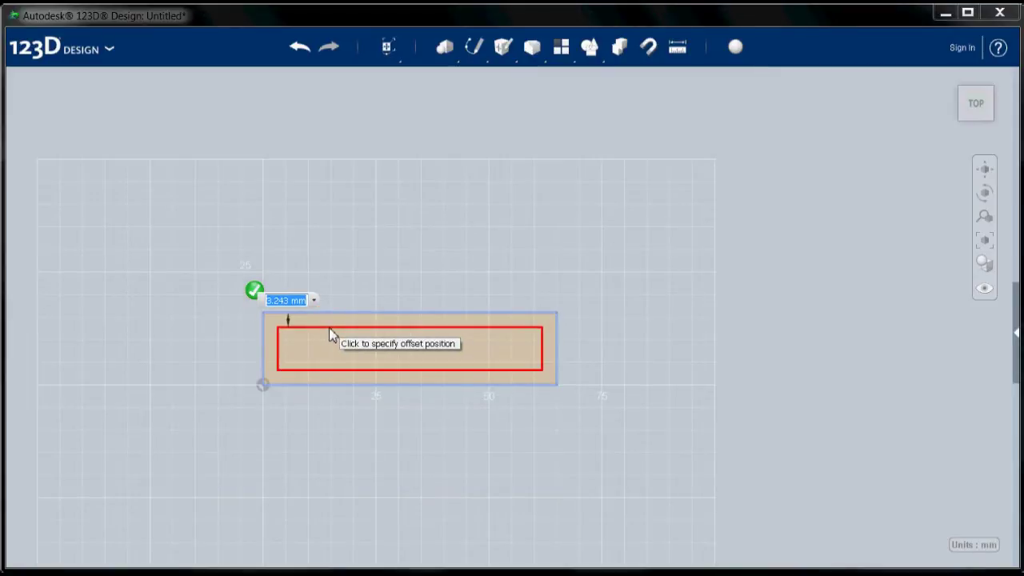
pyautogui.write('3')
pyautogui.press('Return')
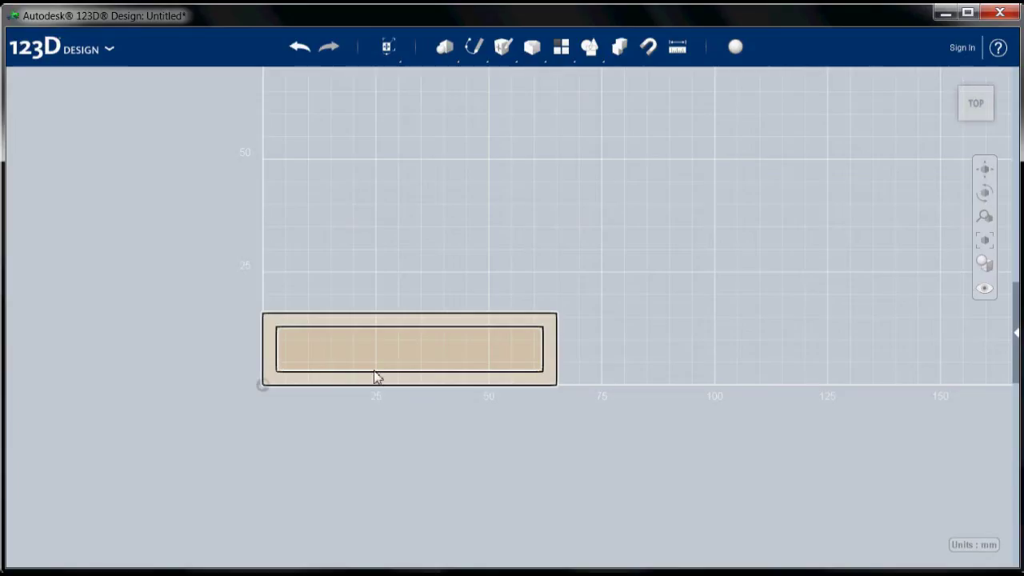
pyautogui.scroll(5, 252, 405)
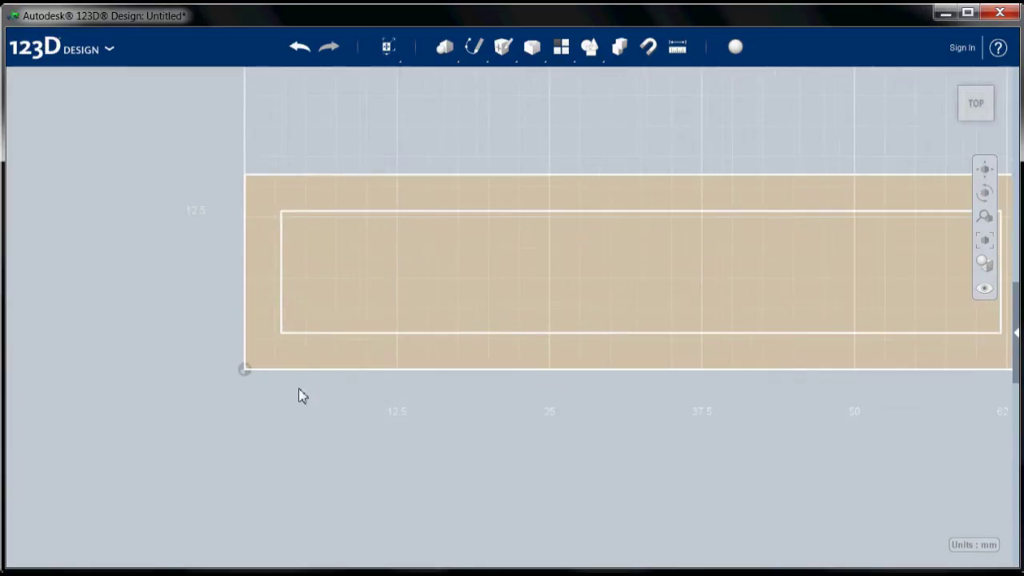
# - Sketch a 6 × 3 mm rectangle in the outer rectangle's lower-left corner at the origin
pyautogui.scroll(4, 296, 395)
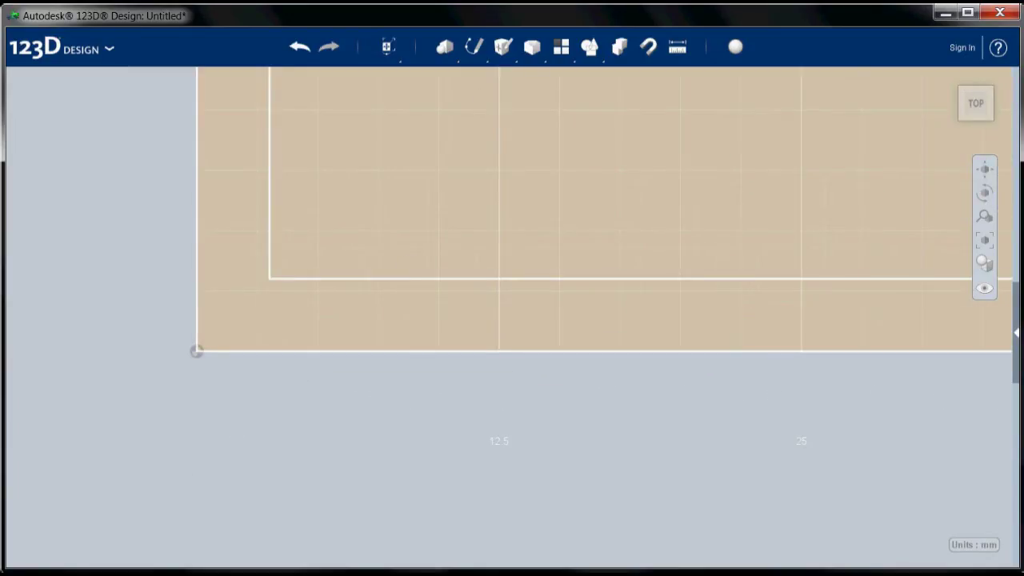
pyautogui.moveTo(467, 48)
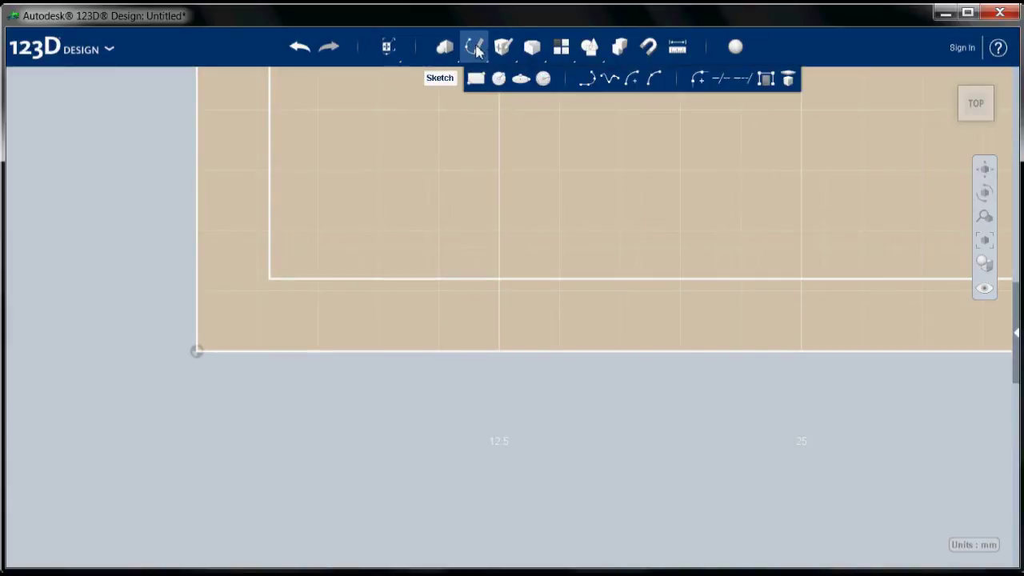
pyautogui.click(475, 80)
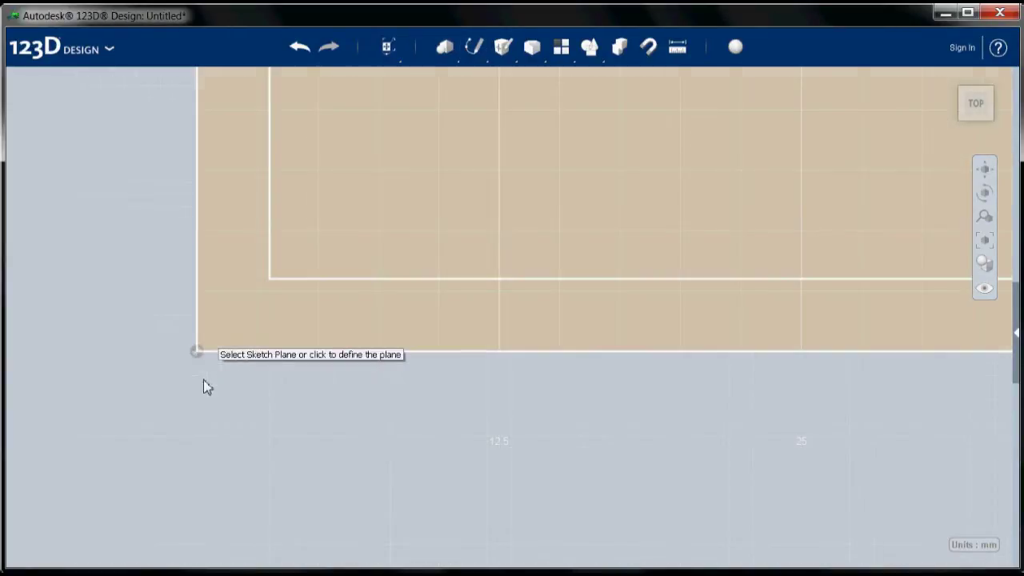
pyautogui.click(206, 387)
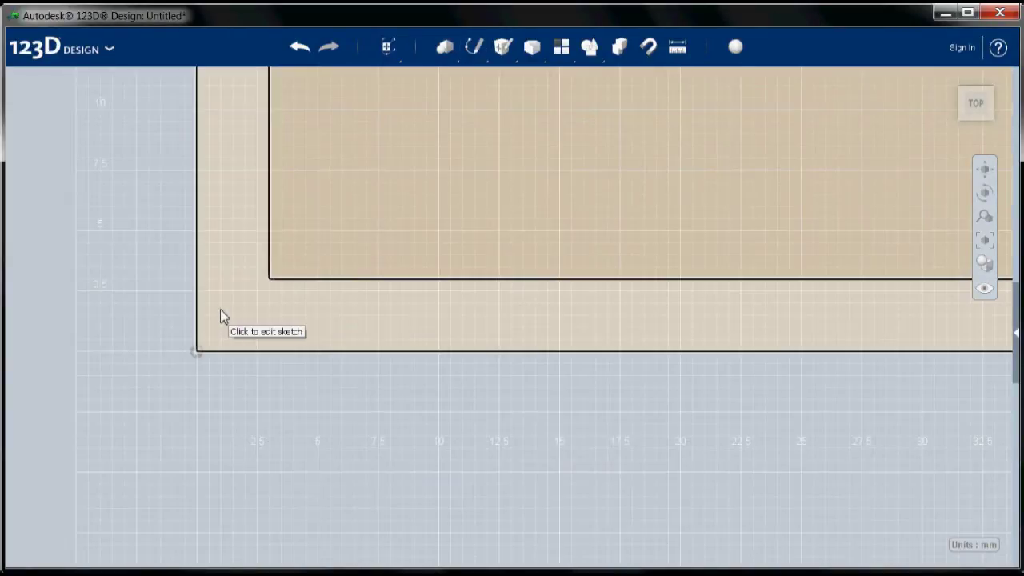
pyautogui.click(195, 353)
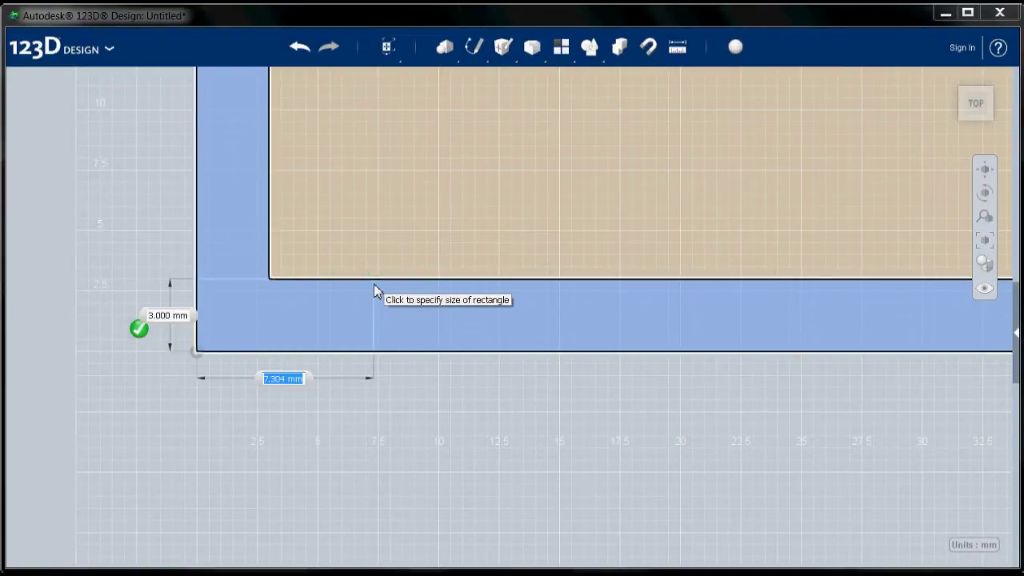
pyautogui.write('6')
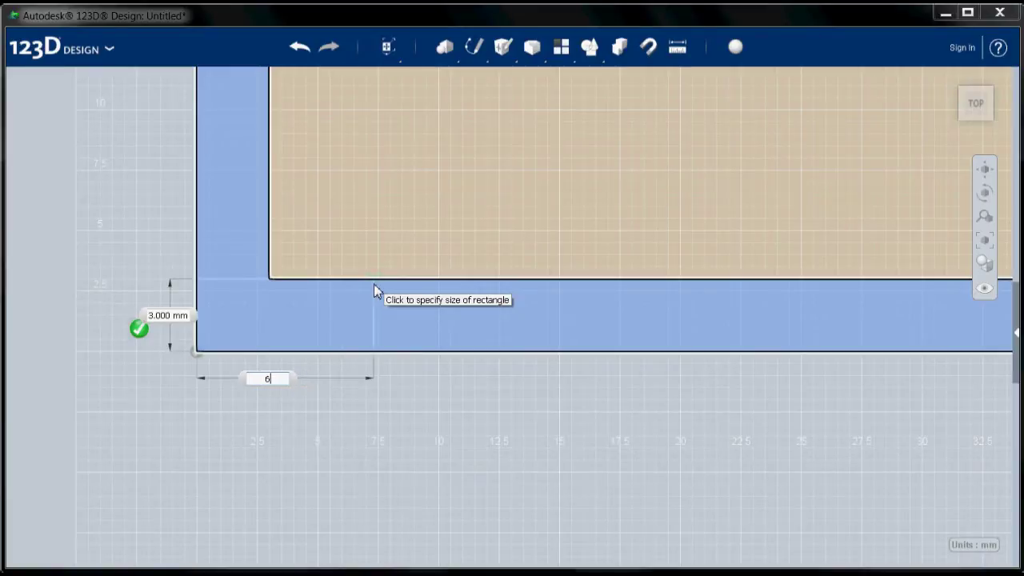
pyautogui.press('Tab')
pyautogui.press('Tab')
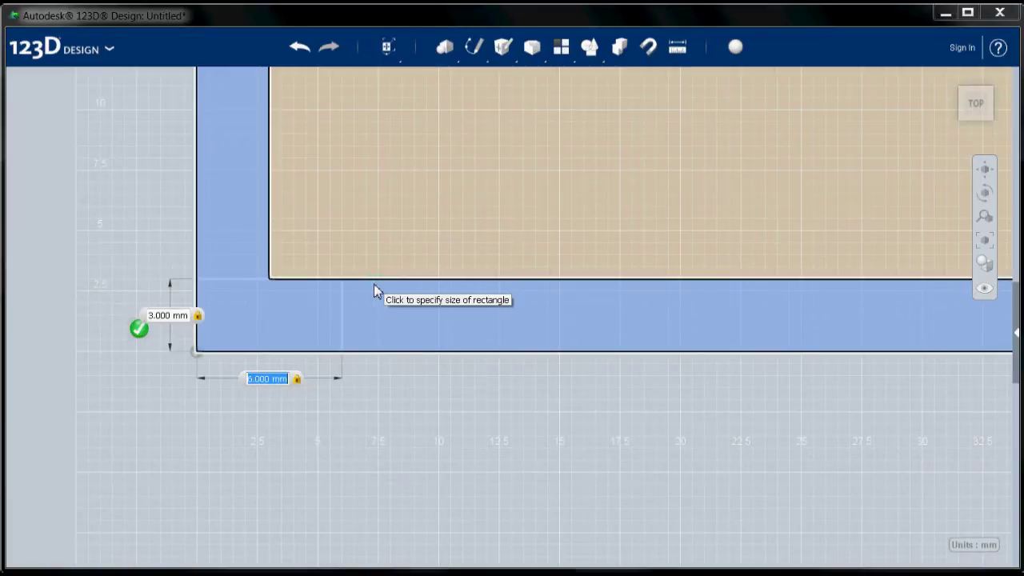
pyautogui.press('Return')
pyautogui.scroll(-2, 448, 373)
pyautogui.scroll(-1, 487, 376)
pyautogui.scroll(-1, 243, 347)
pyautogui.scroll(-1, 111, 355)
pyautogui.scroll(-1, 110, 355)
pyautogui.scroll(2, 852, 334)
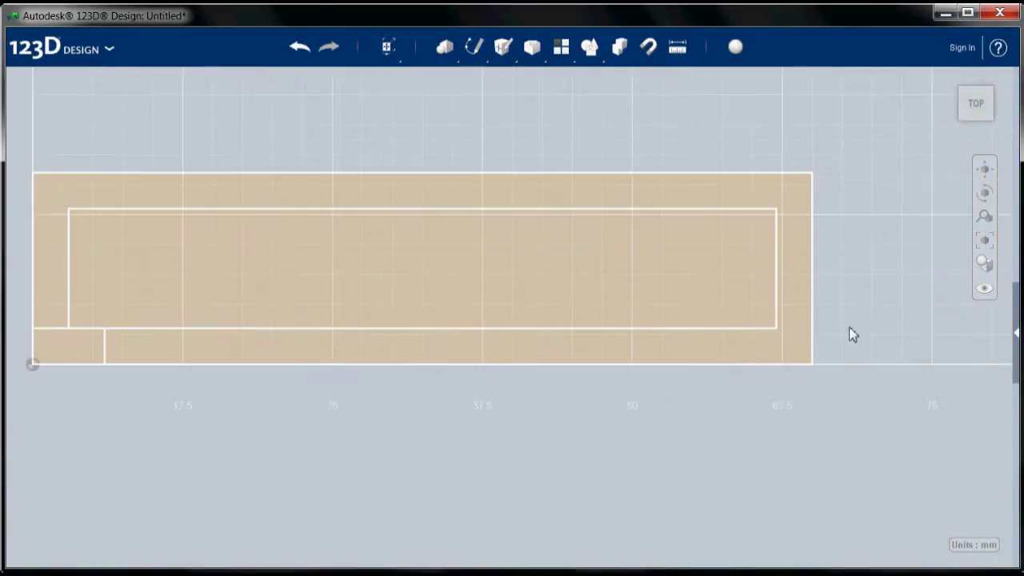
pyautogui.scroll(1, 851, 331)
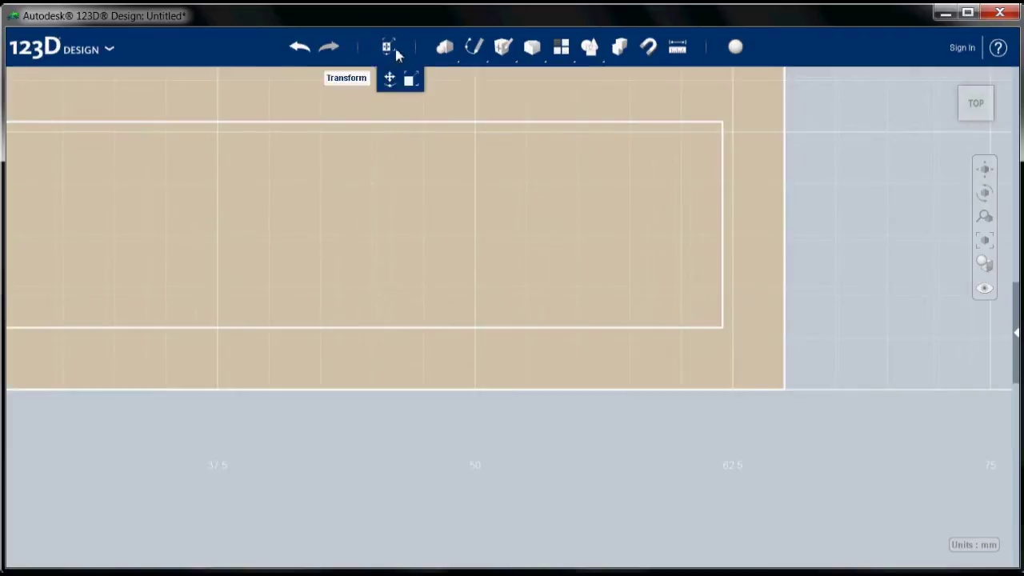
pyautogui.moveTo(470, 64)
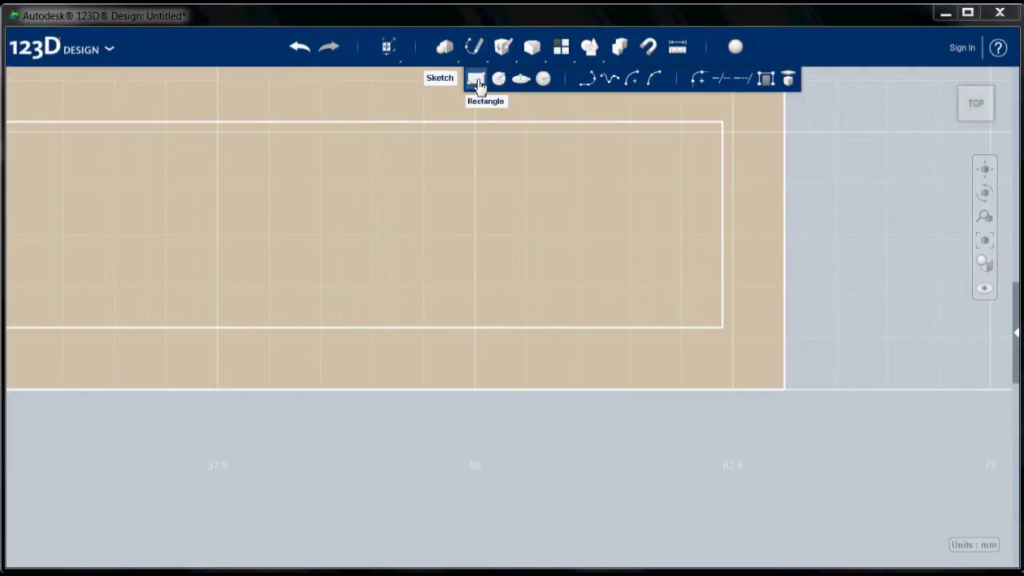
# - Add a matching 6 × 3 mm rectangle in the outer rectangle's lower-right corner
pyautogui.click(476, 78)
pyautogui.press('Escape')
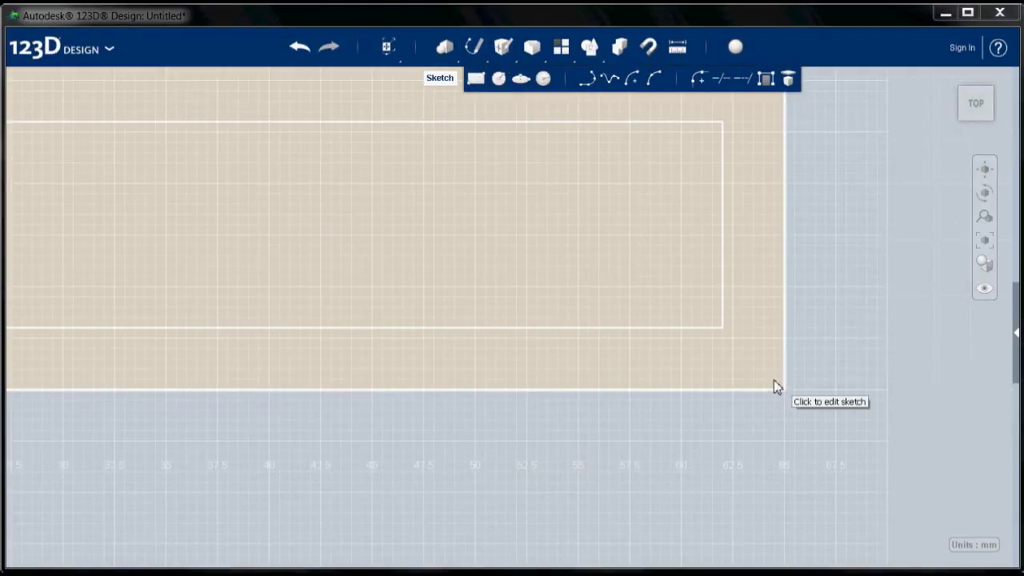
pyautogui.click(784, 392)
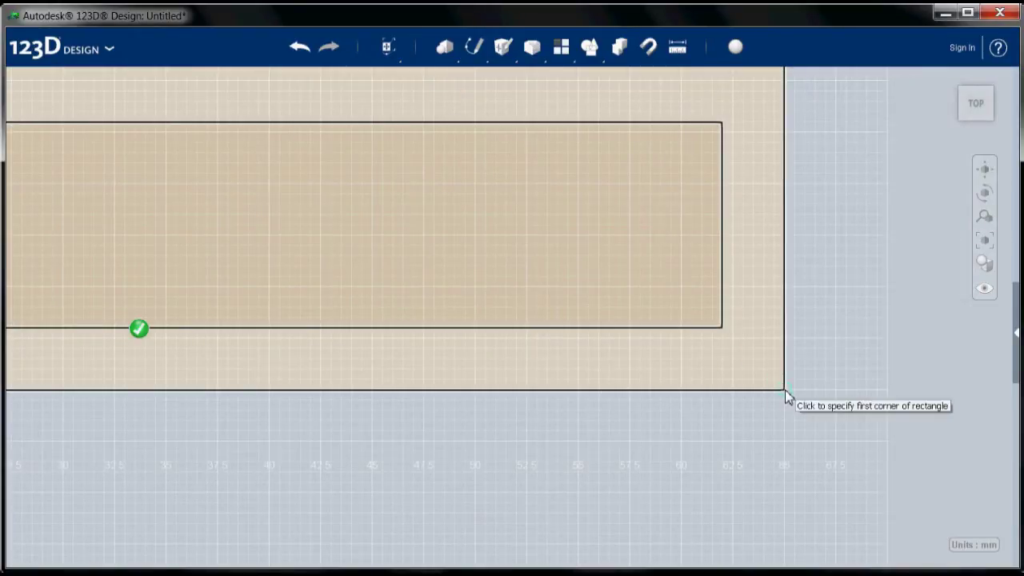
pyautogui.click(785, 392)
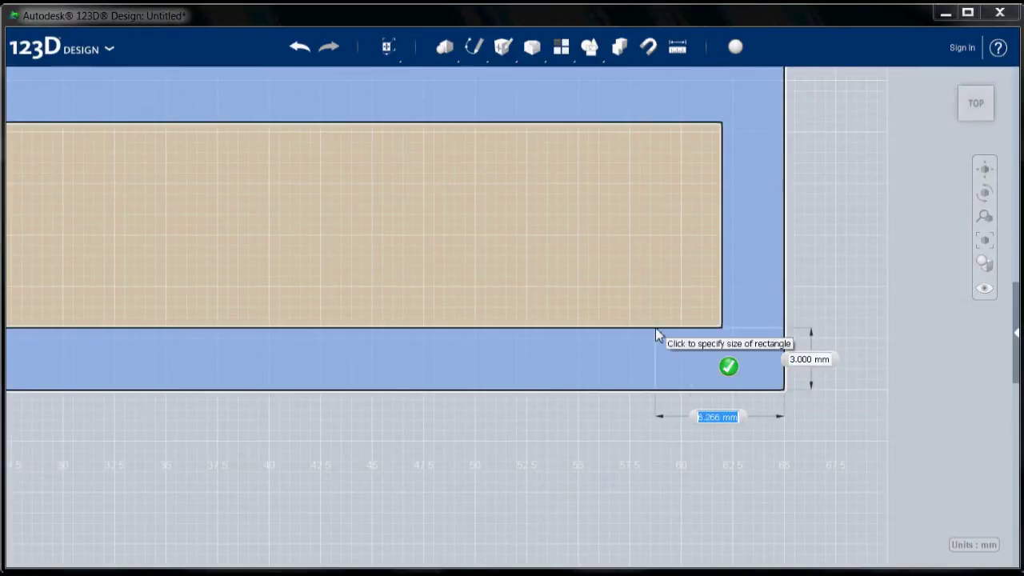
pyautogui.write('6')
pyautogui.press('Tab')
pyautogui.press('Tab')
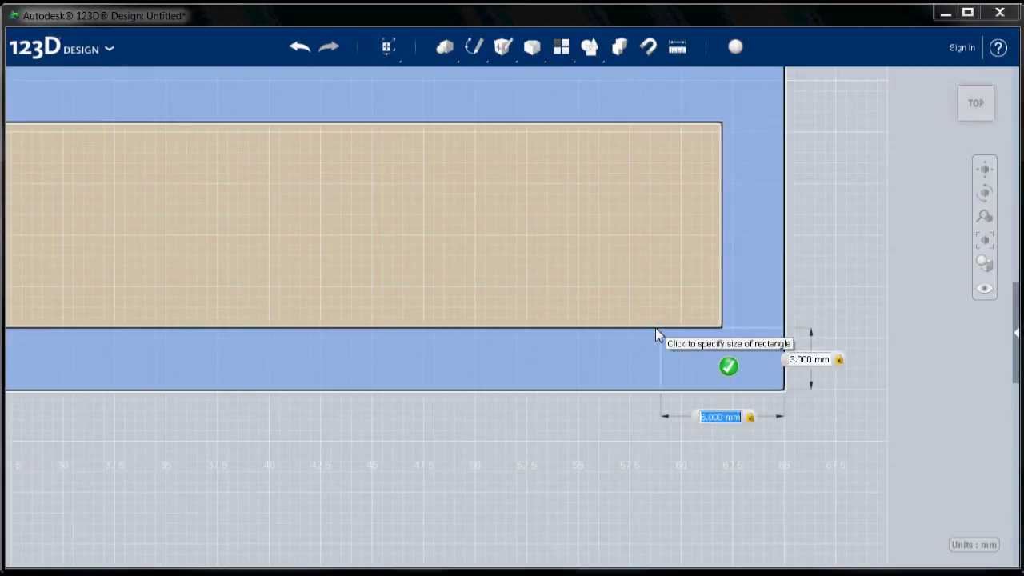
pyautogui.press('Return')
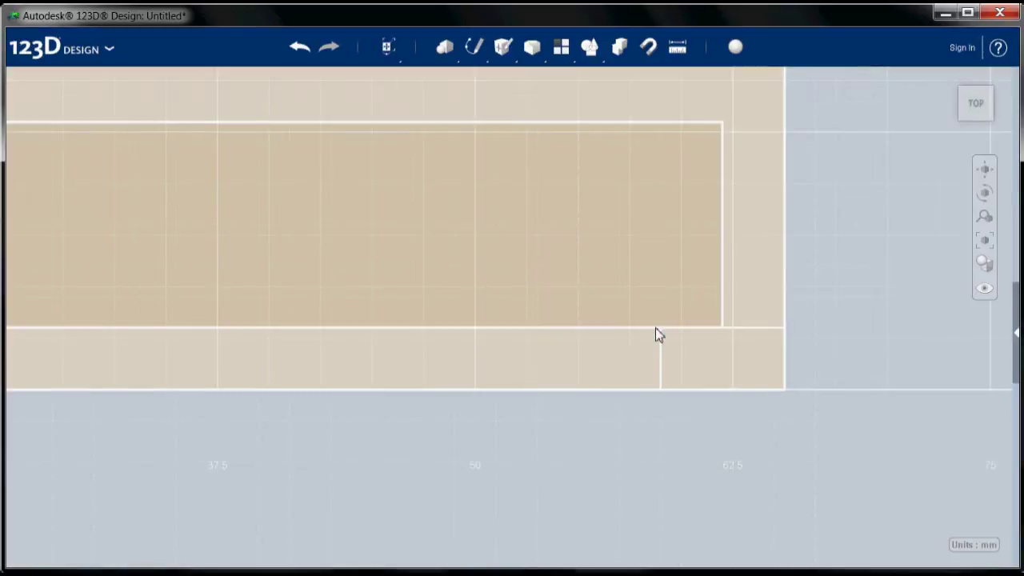
pyautogui.scroll(-2, 245, 293)
pyautogui.scroll(-4, 245, 292)
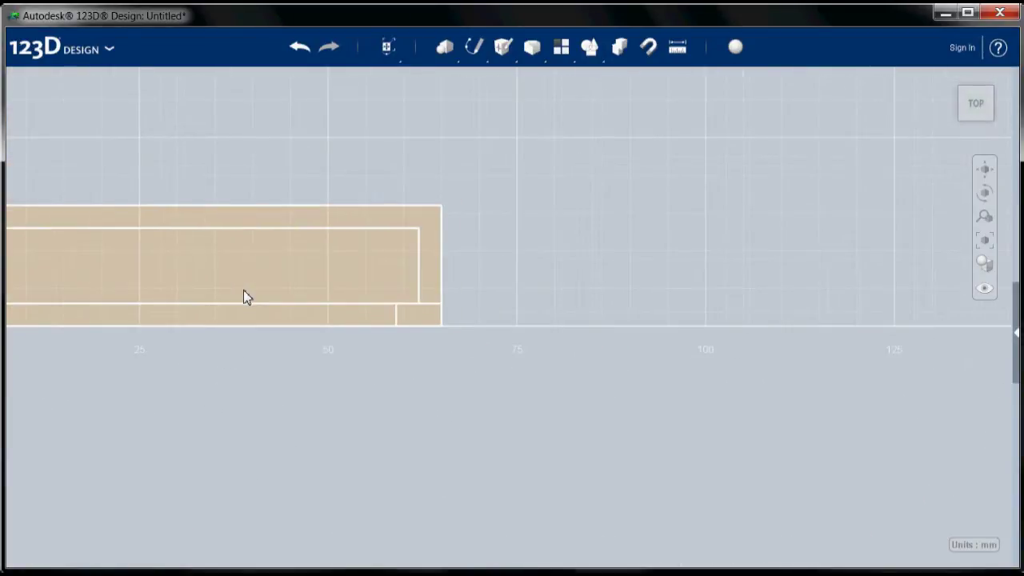
pyautogui.scroll(-3, 825, 293)
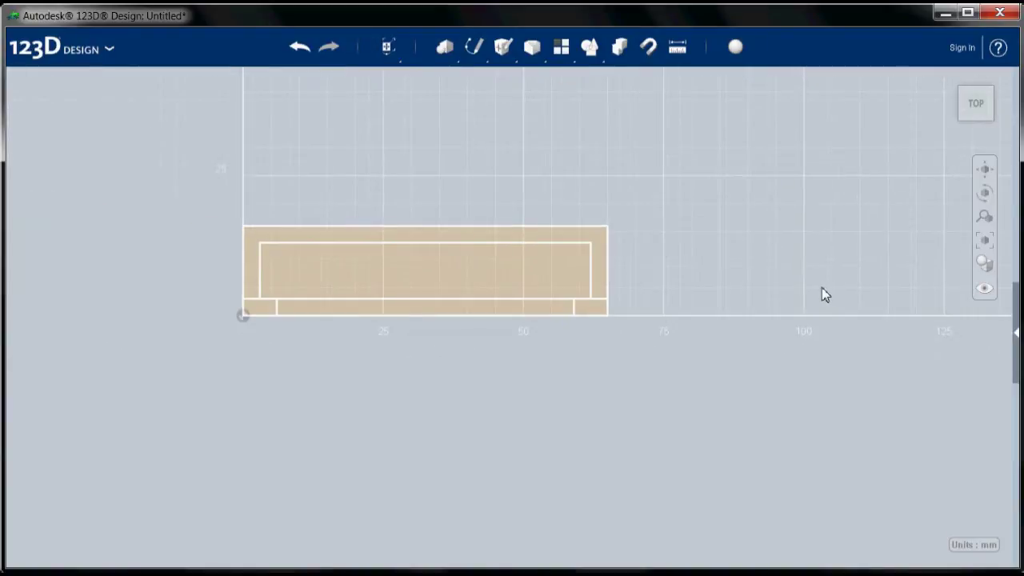
pyautogui.scroll(3, 50, 274)
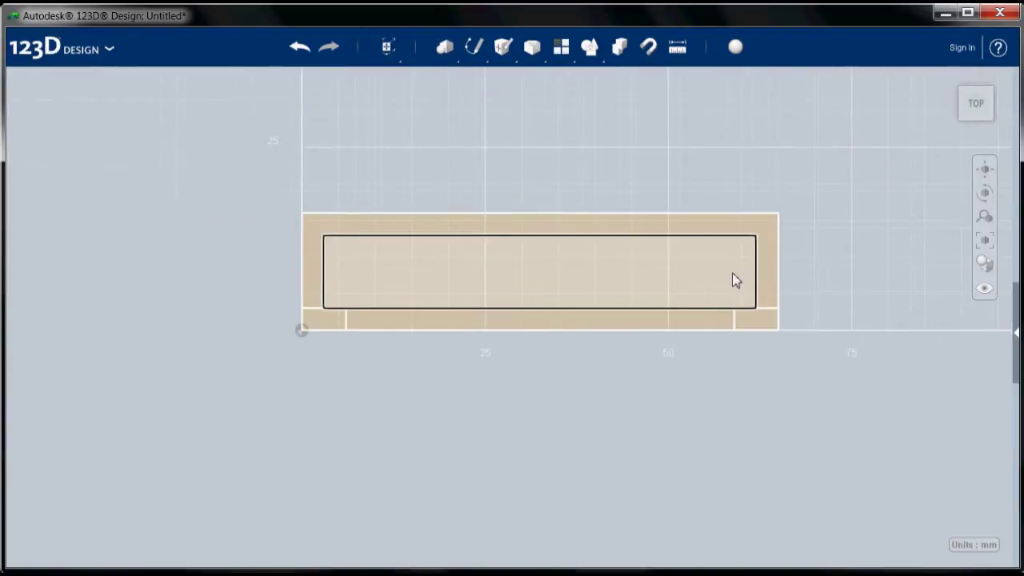
pyautogui.scroll(2, 878, 273)
pyautogui.scroll(1, 877, 273)
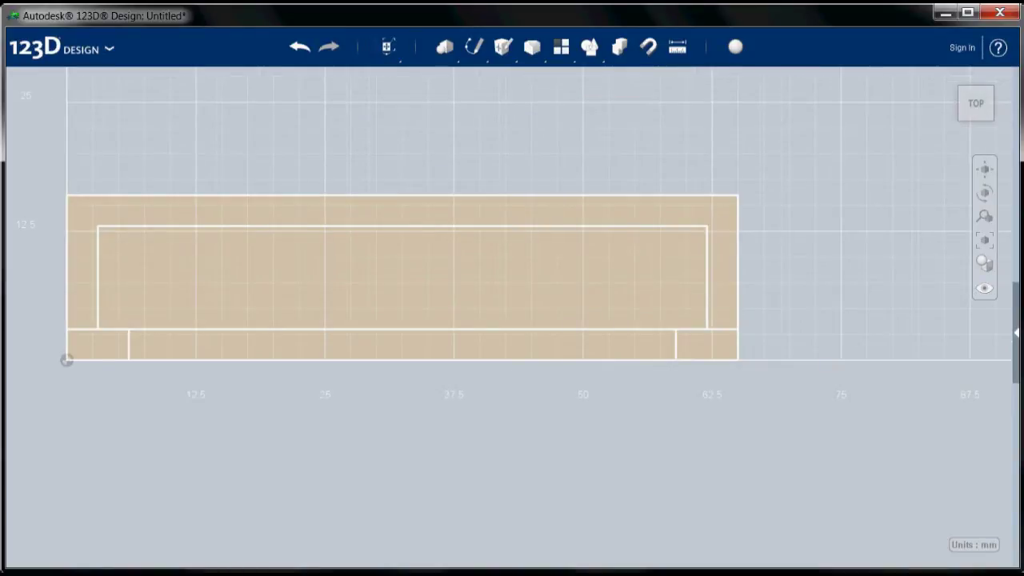
pyautogui.moveTo(473, 46)
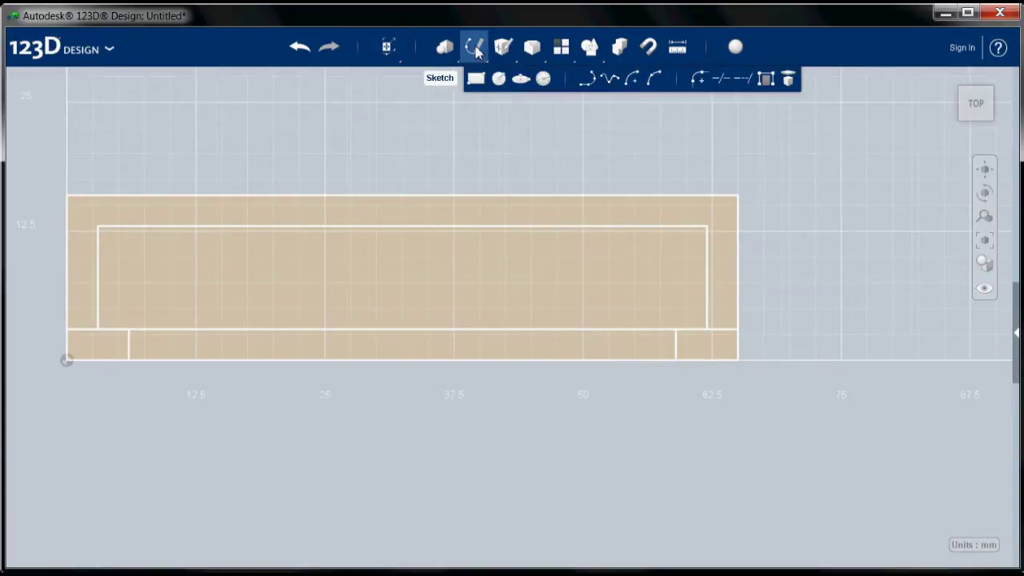
# - Trim the short top edges of both corner rectangles, finish the sketch and return to the home view
pyautogui.click(722, 86)
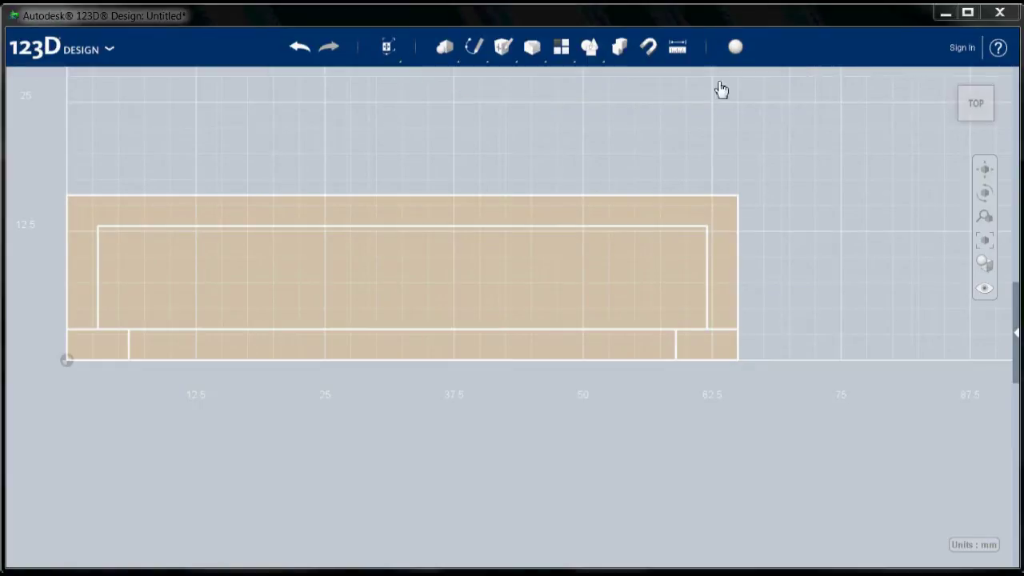
pyautogui.click(723, 308)
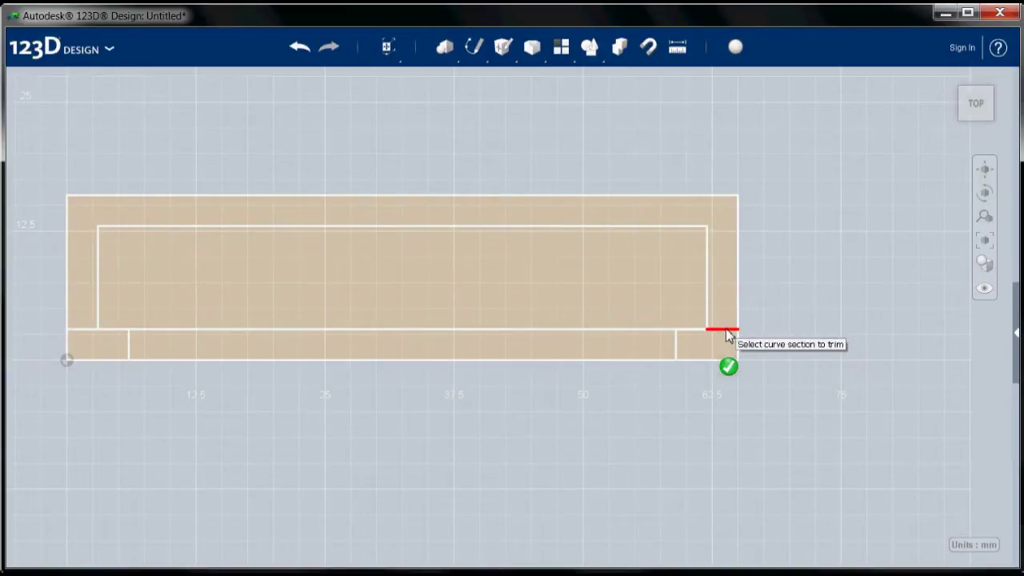
pyautogui.click(726, 332)
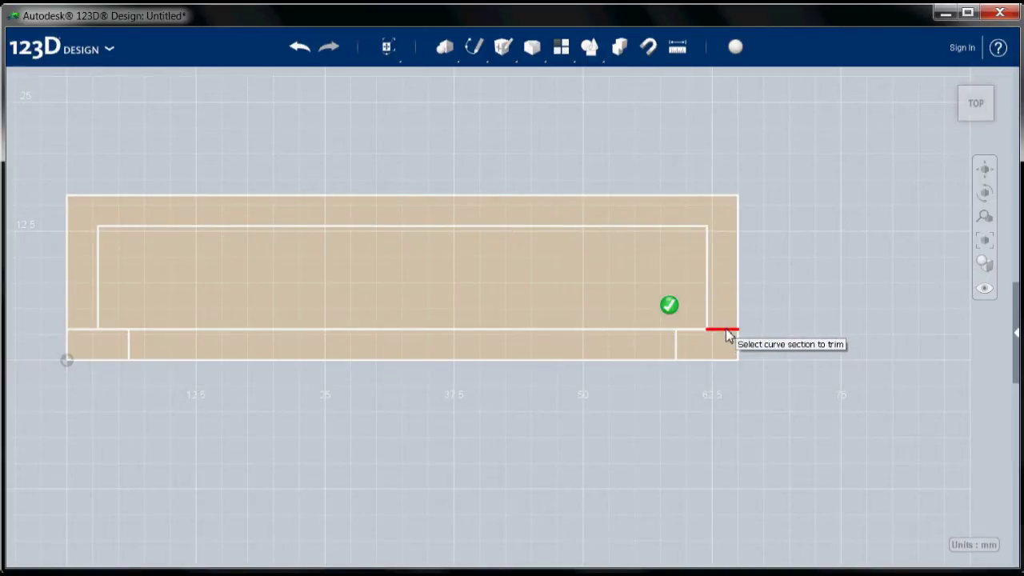
pyautogui.click(83, 329)
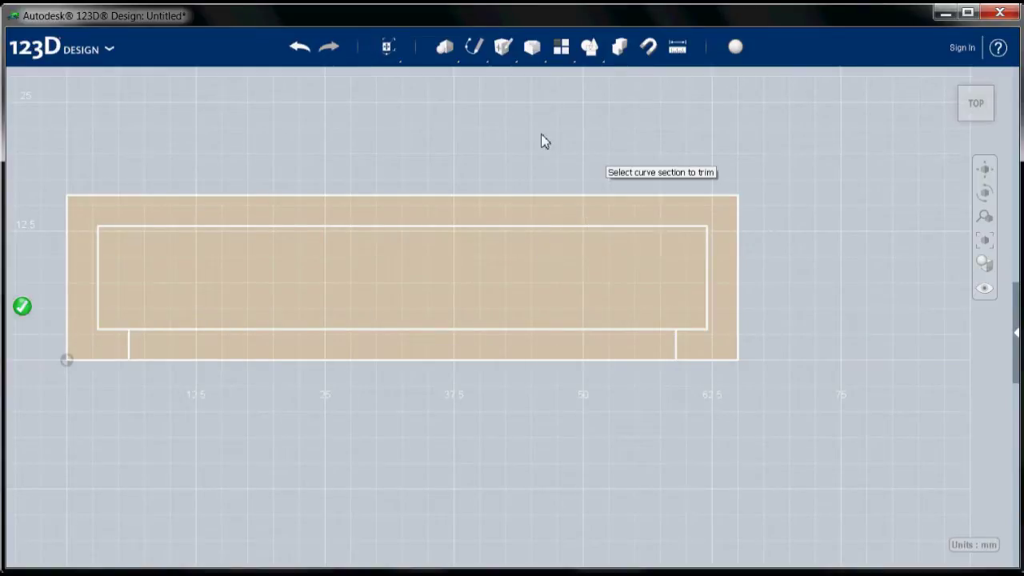
pyautogui.click(23, 306)
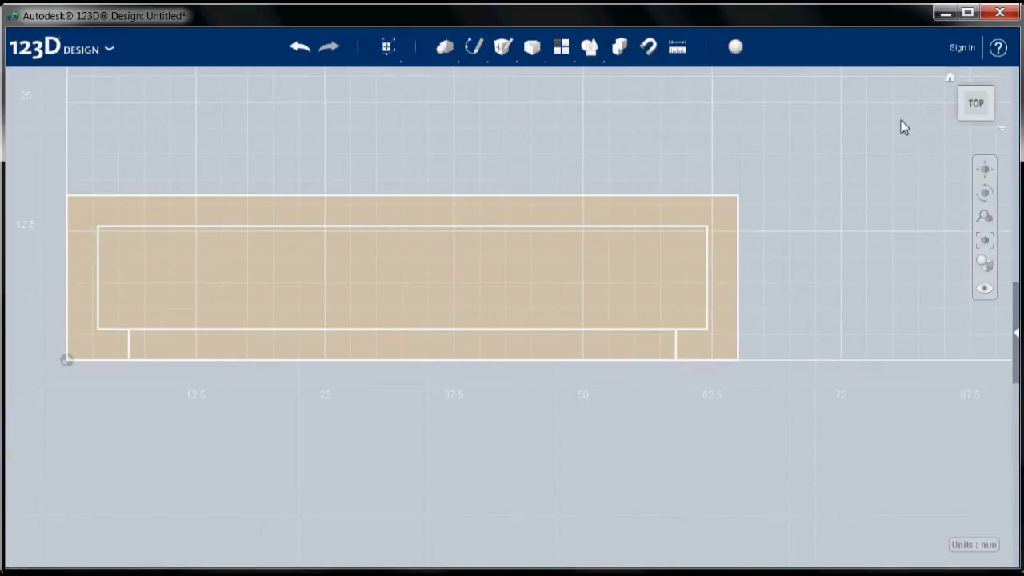
pyautogui.click(950, 79)
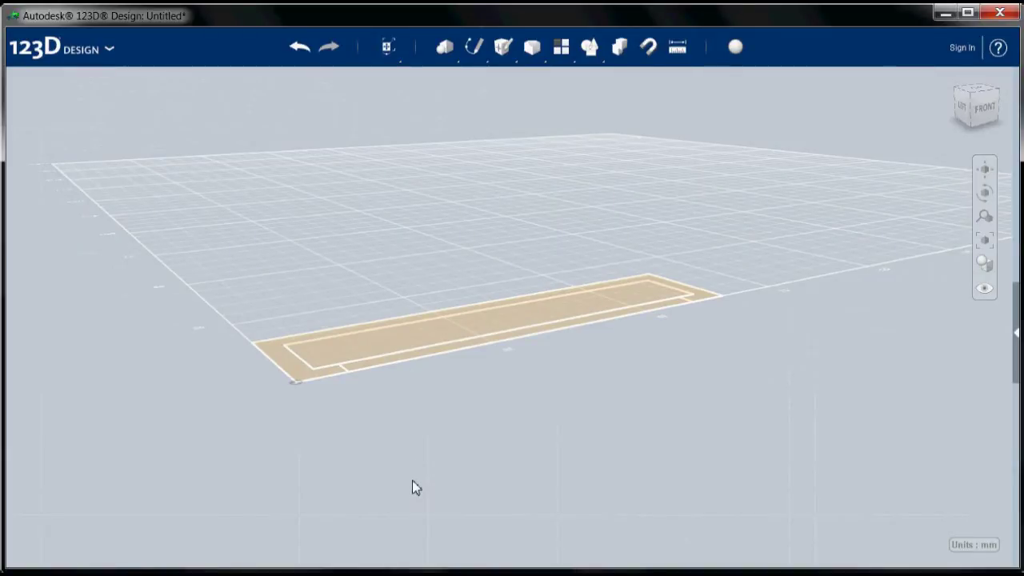
# - Extrude the U-shaped border profile 85 mm upward into a three-sided wall
pyautogui.scroll(-5, 412, 480)
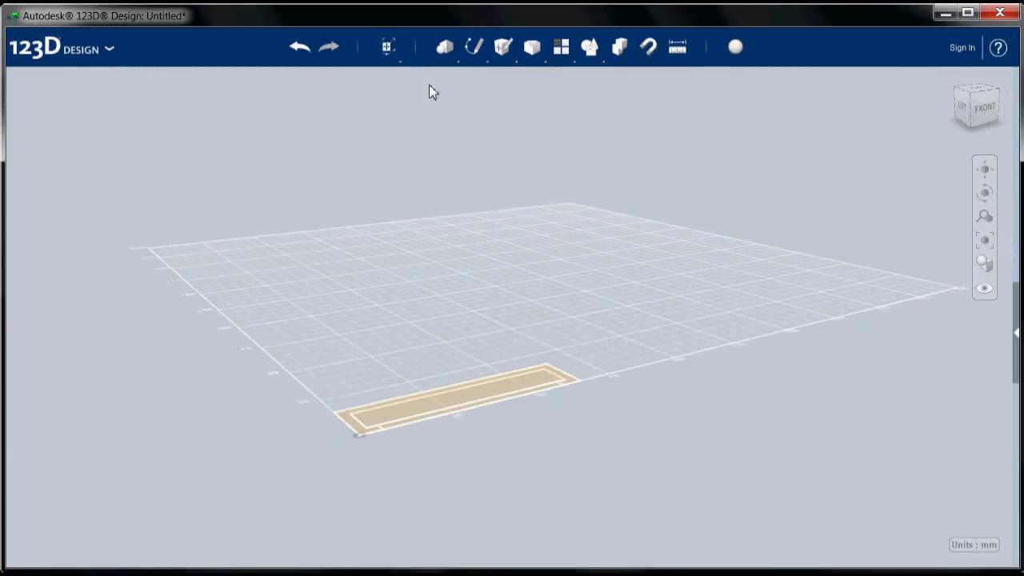
pyautogui.moveTo(454, 47)
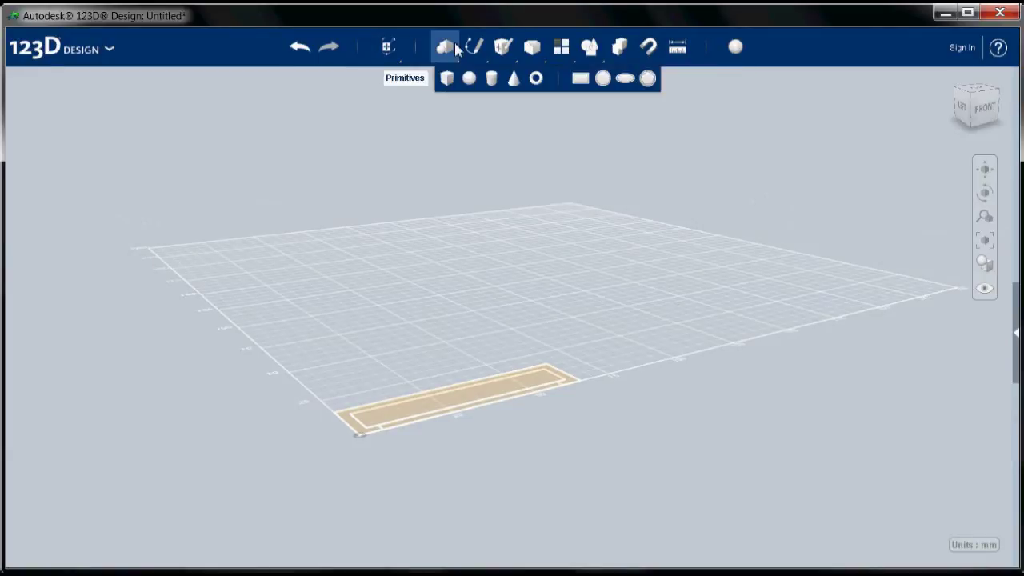
pyautogui.moveTo(502, 48)
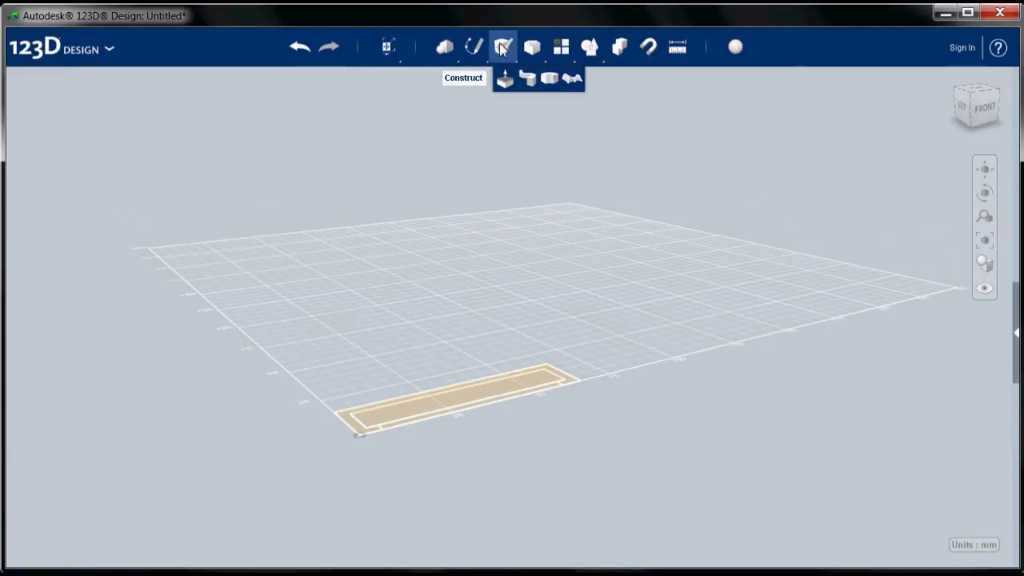
pyautogui.click(506, 83)
pyautogui.click(343, 418)
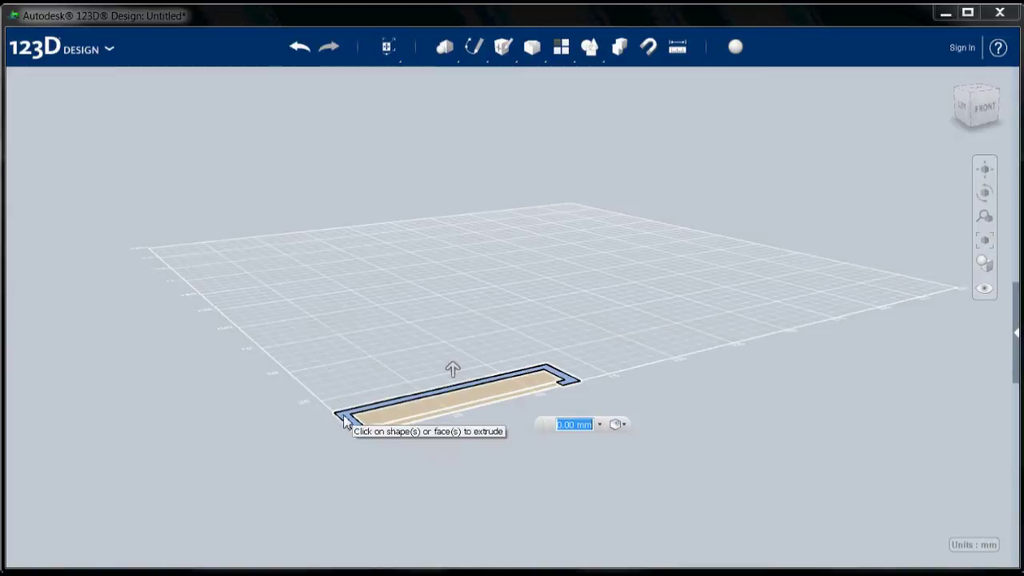
pyautogui.moveTo(451, 372); pyautogui.dragTo(462, 287)
pyautogui.moveTo(462, 250); pyautogui.dragTo(454, 210)
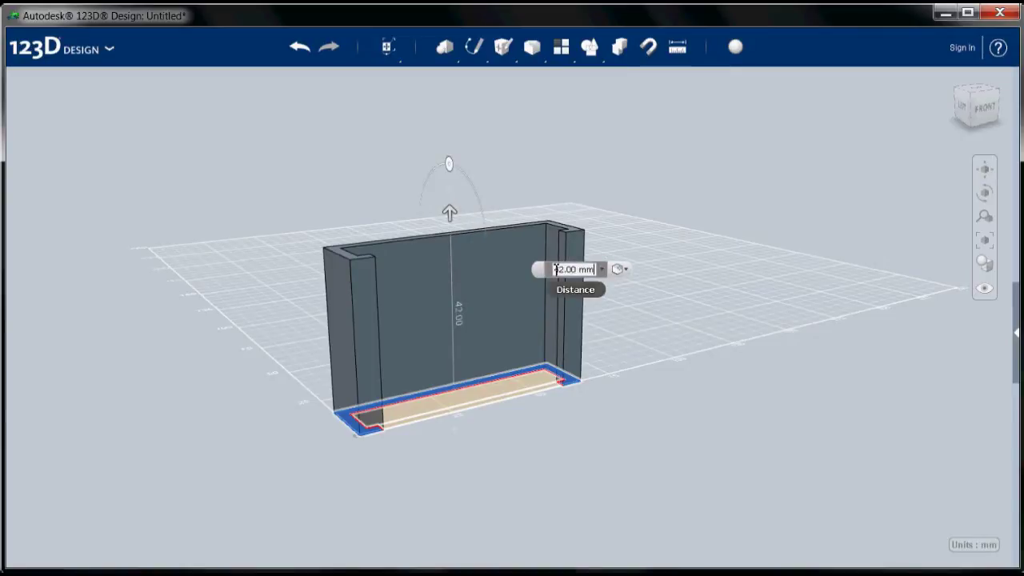
pyautogui.press('BackSpace')
pyautogui.press('BackSpace')
pyautogui.press('BackSpace')
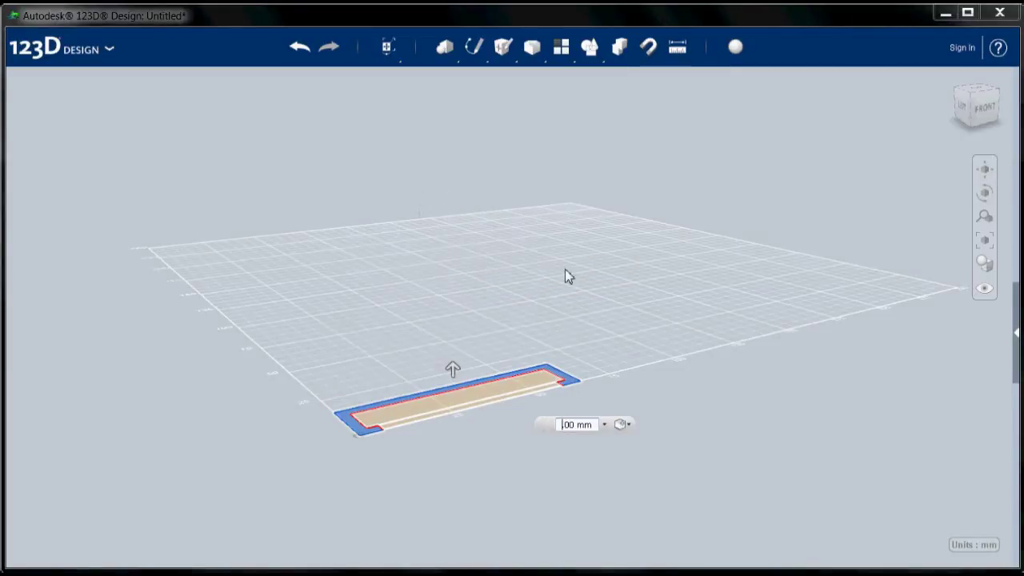
pyautogui.write('85')
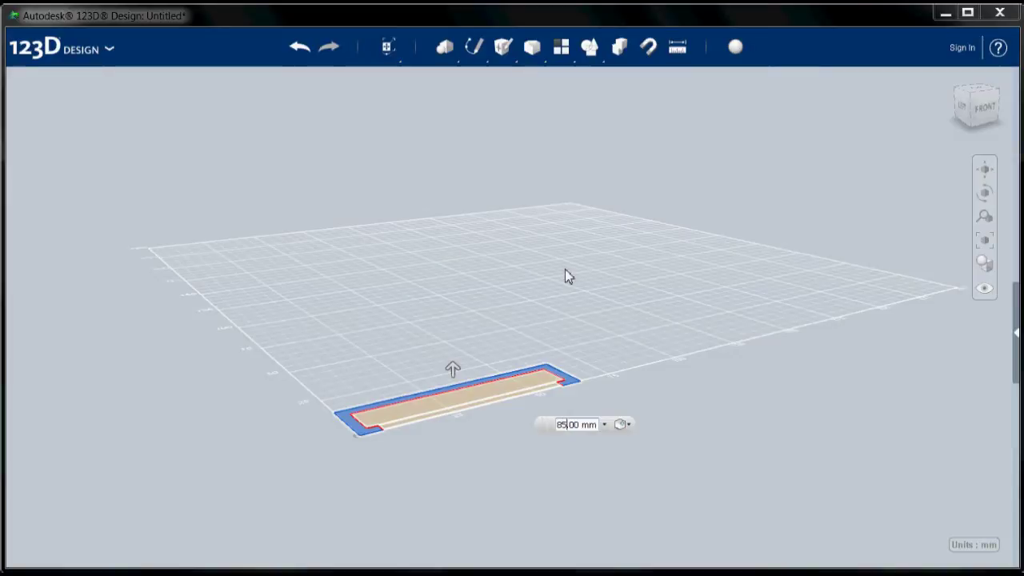
pyautogui.press('Return')
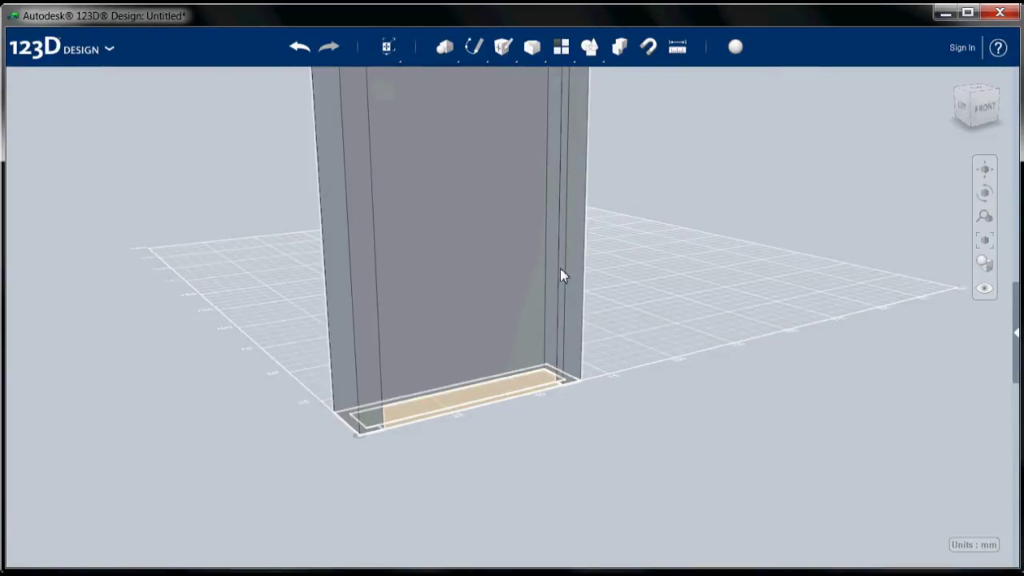
# - Extrude the inner floor face 25 mm upward
pyautogui.moveTo(503, 46)
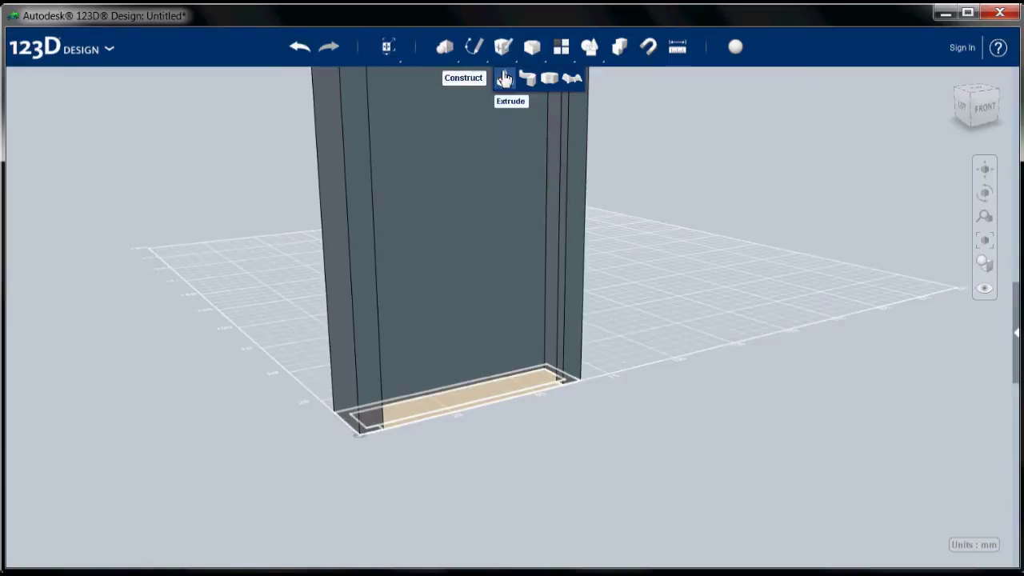
pyautogui.click(504, 75)
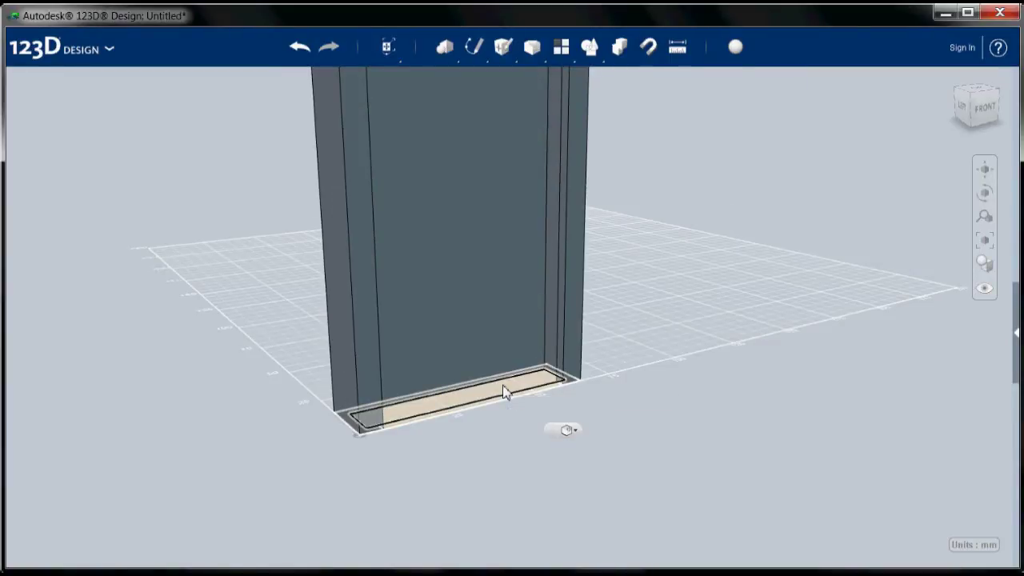
pyautogui.click(504, 391)
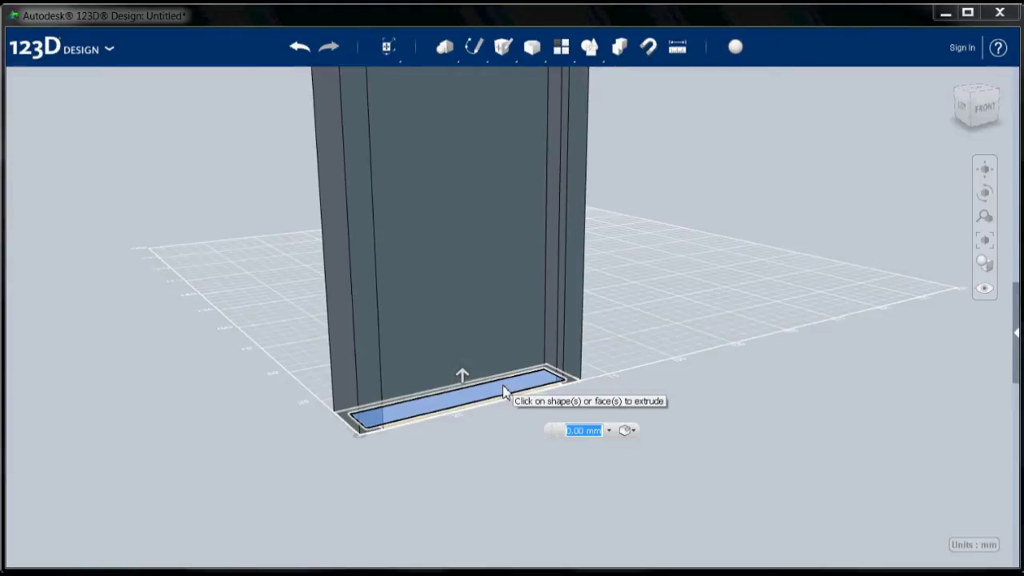
pyautogui.write('25')
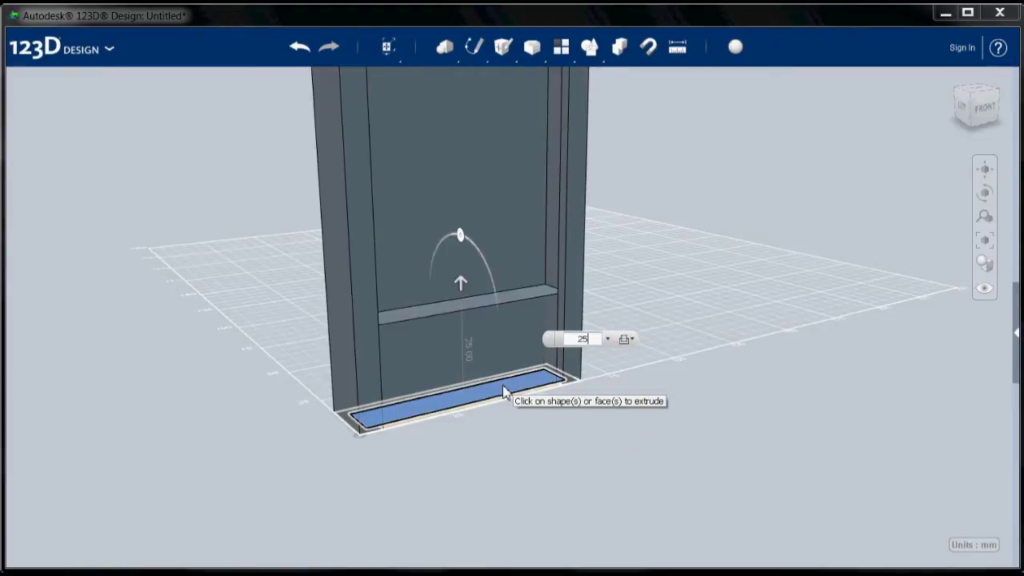
pyautogui.press('Return')
# - Extrude the thin front strip 40 mm to close the lower front
pyautogui.click(455, 151)
pyautogui.moveTo(503, 46)
pyautogui.click(506, 80)
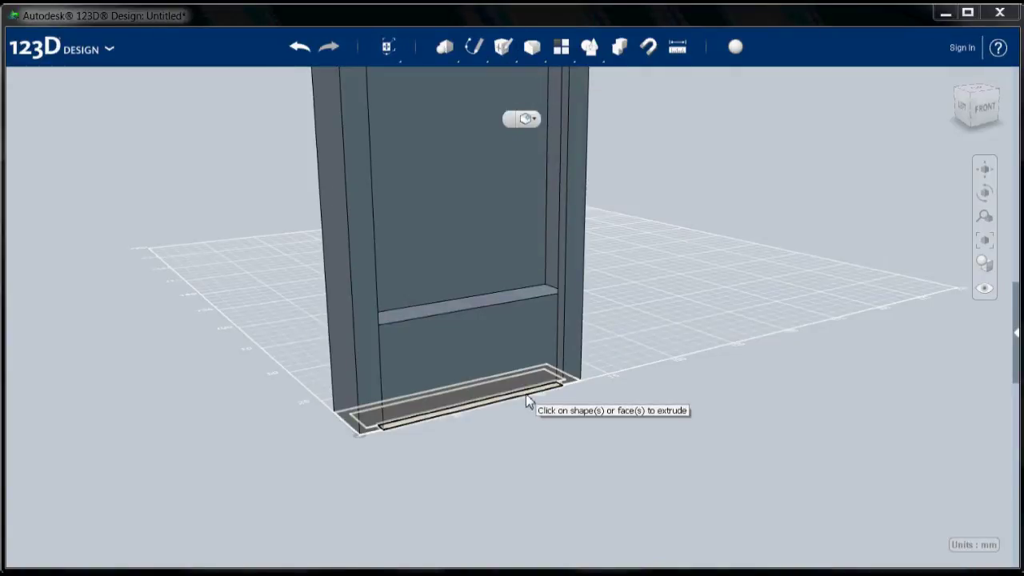
pyautogui.click(526, 395)
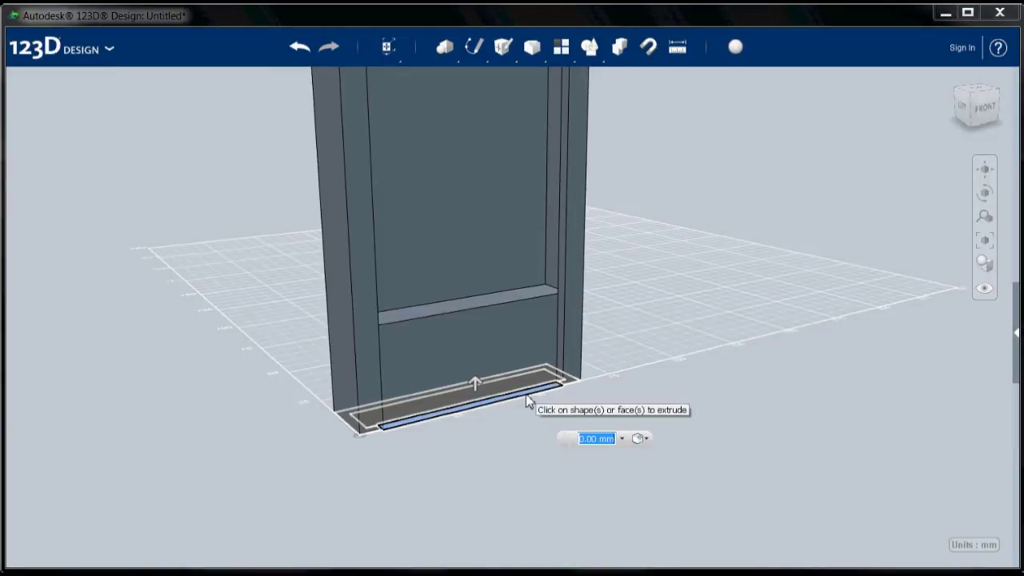
pyautogui.write('40')
pyautogui.press('Return')
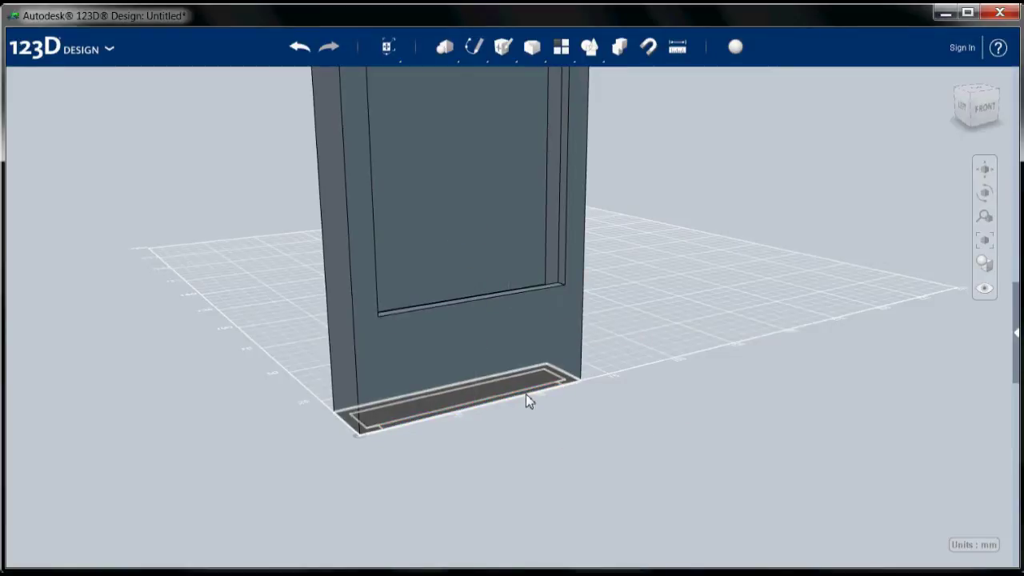
pyautogui.scroll(2, 679, 198)
pyautogui.scroll(-4, 678, 202)
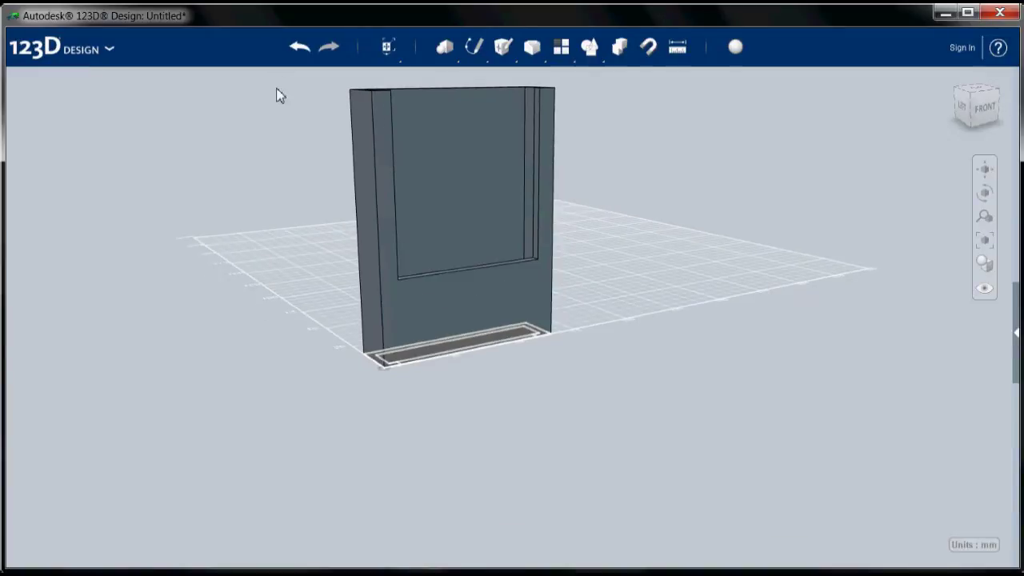
pyautogui.moveTo(461, 180); pyautogui.dragTo(313, 247, button='right')
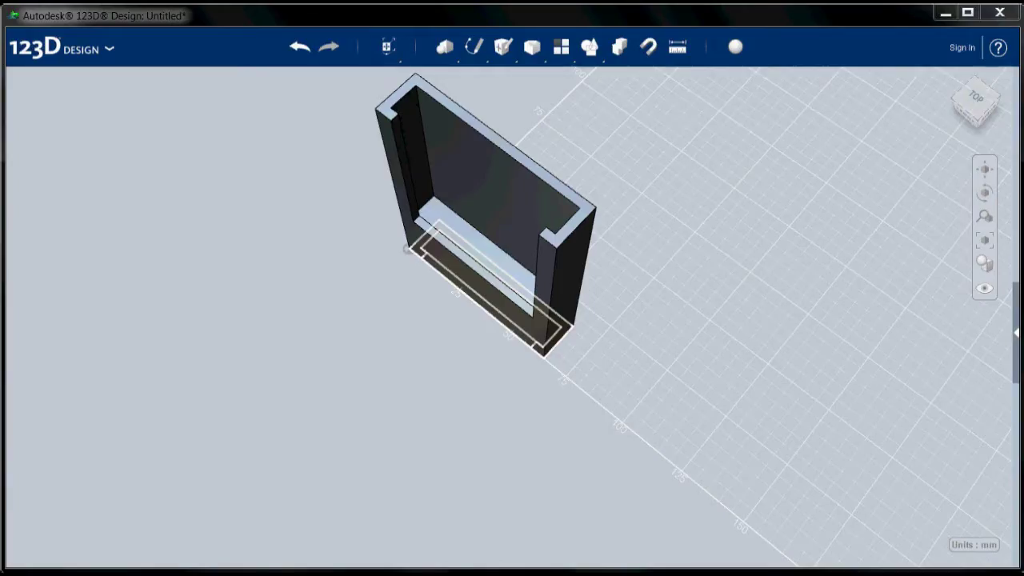
# - View the holder from the top and hide the sketches so only the solid remains visible
pyautogui.click(976, 98)
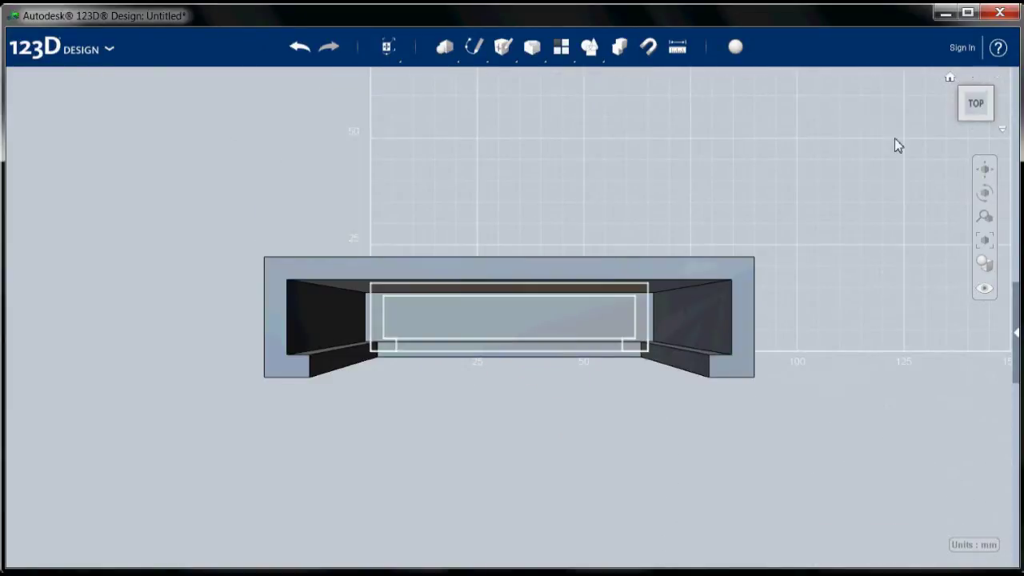
pyautogui.scroll(4, 500, 325)
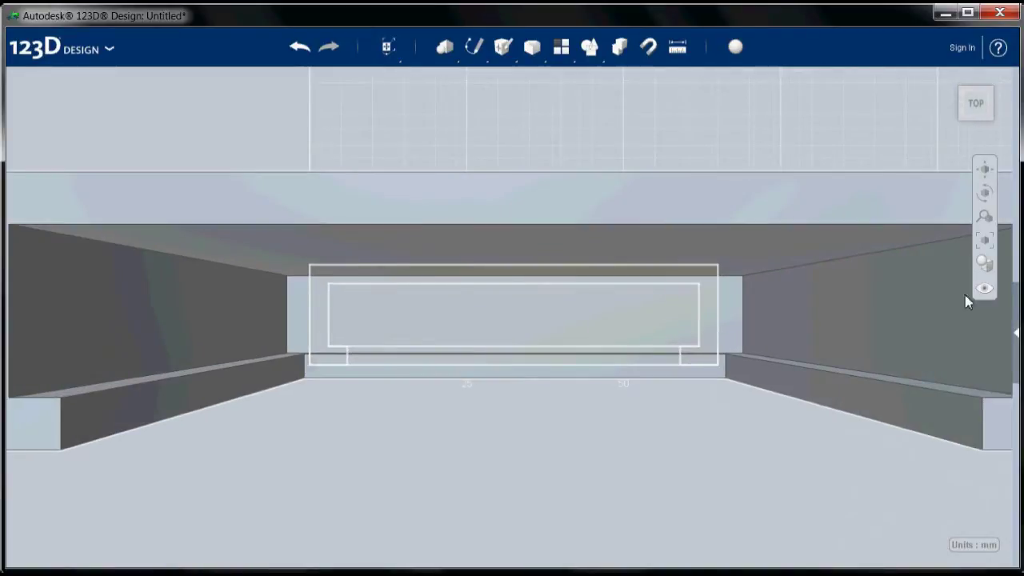
pyautogui.moveTo(986, 287)
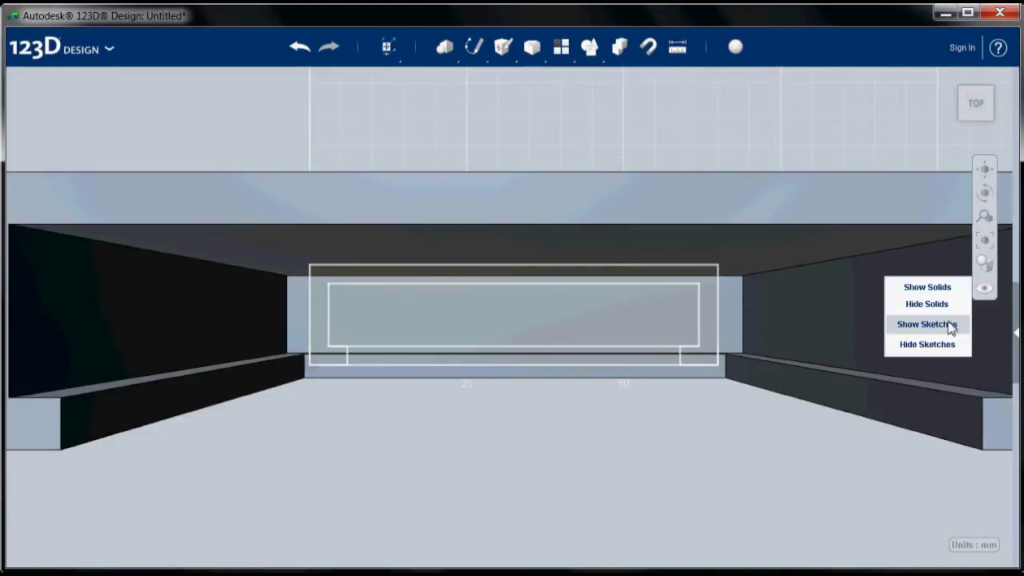
pyautogui.click(937, 346)
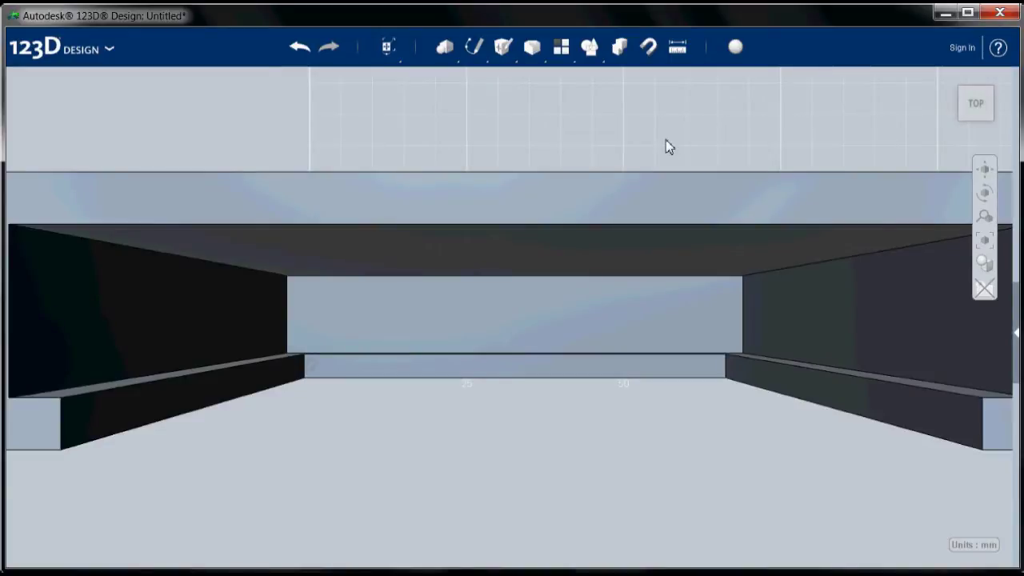
pyautogui.scroll(4, 592, 200)
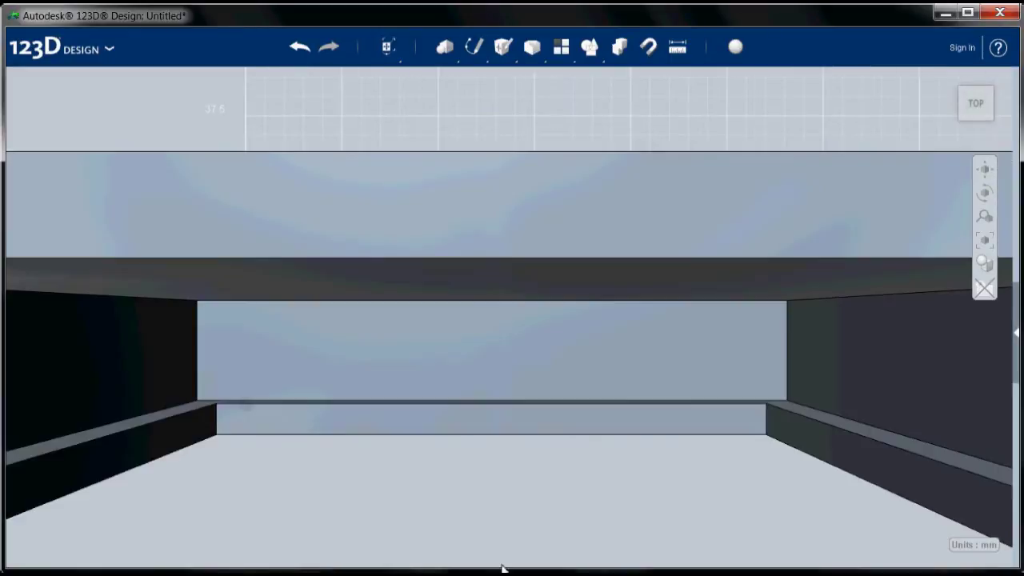
pyautogui.scroll(5, 487, 537)
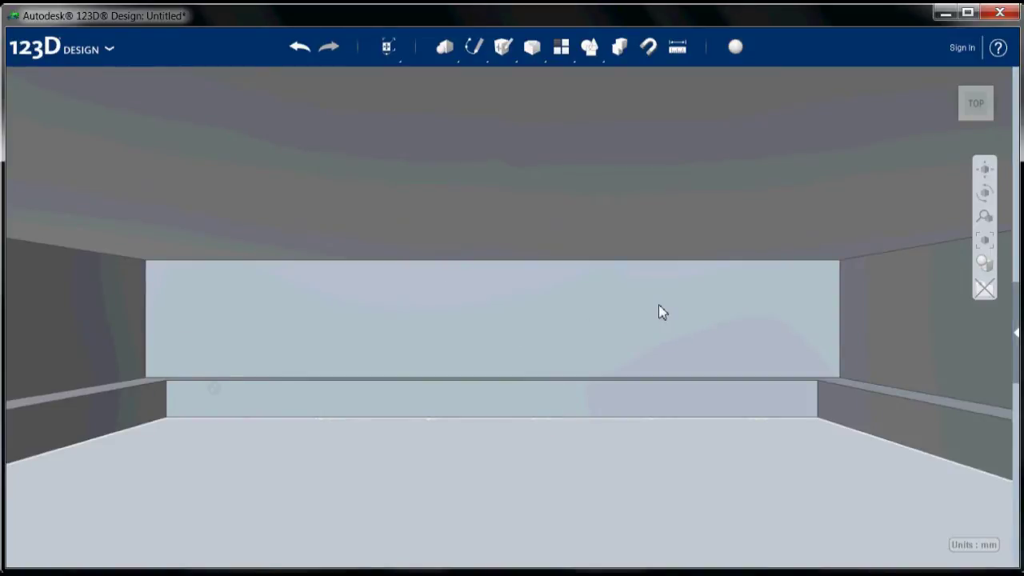
pyautogui.moveTo(474, 55)
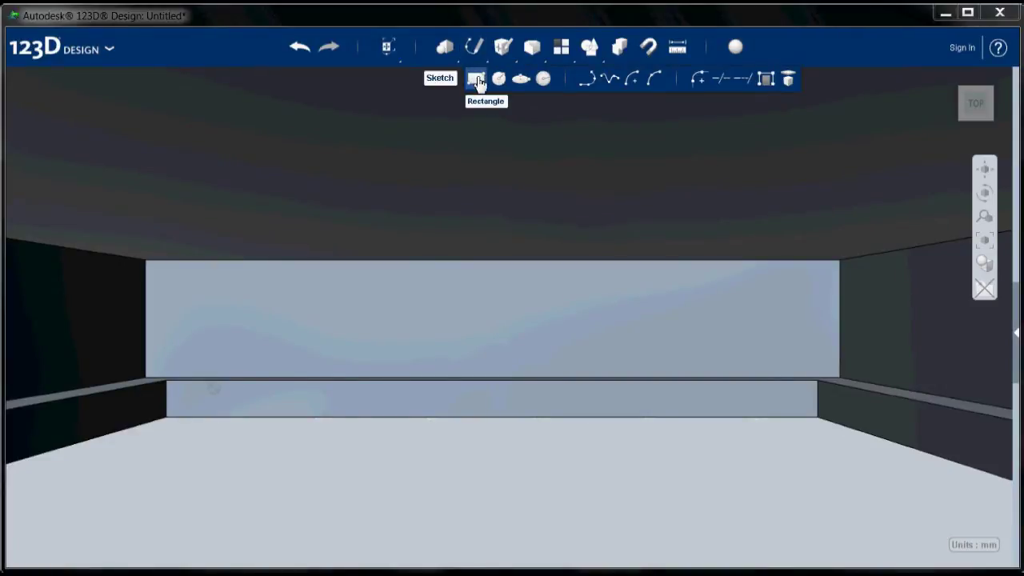
# - Start a rectangle sketch on the inside face of the back wall
pyautogui.click(476, 78)
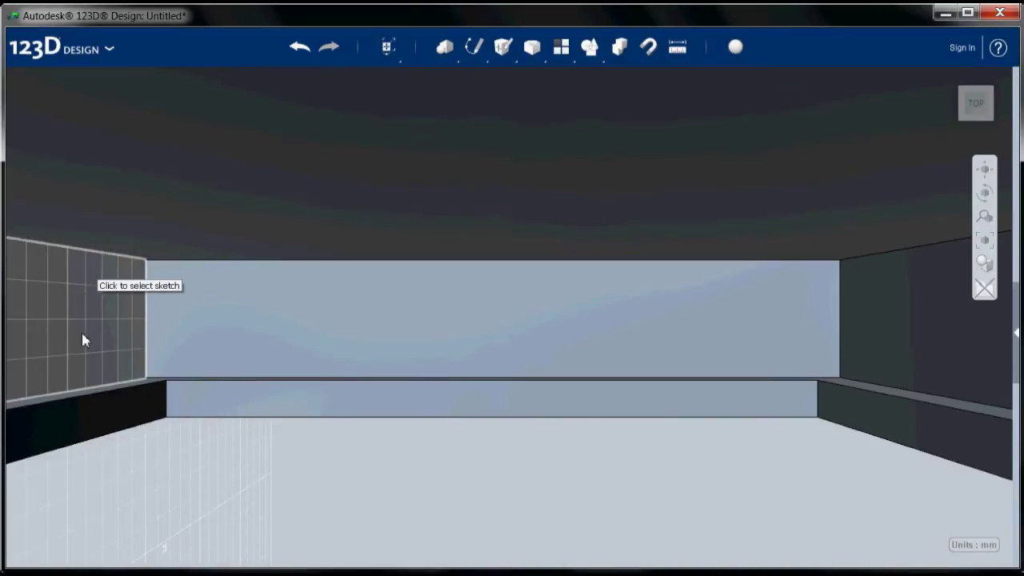
pyautogui.click(98, 388)
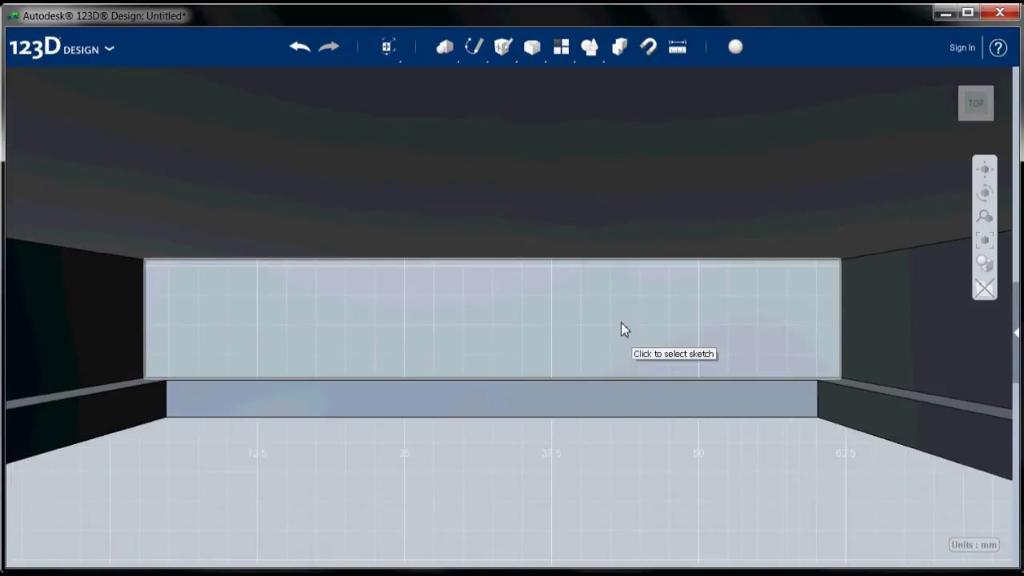
pyautogui.click(625, 332)
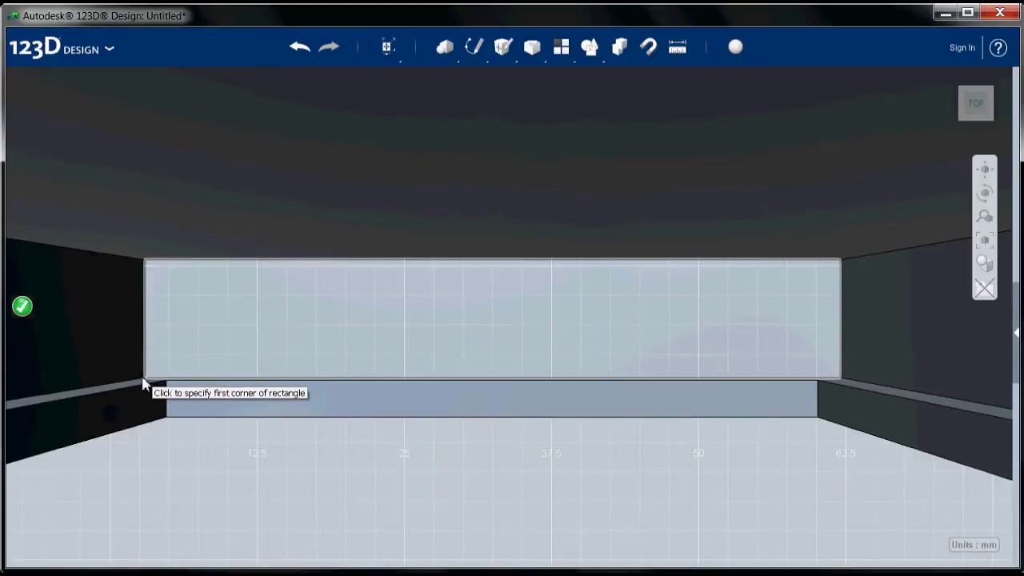
# - Undo the last action and sketch a 15.75 by 1 mm rectangle at the back wall's lower-left corner
pyautogui.scroll(3, 152, 379)
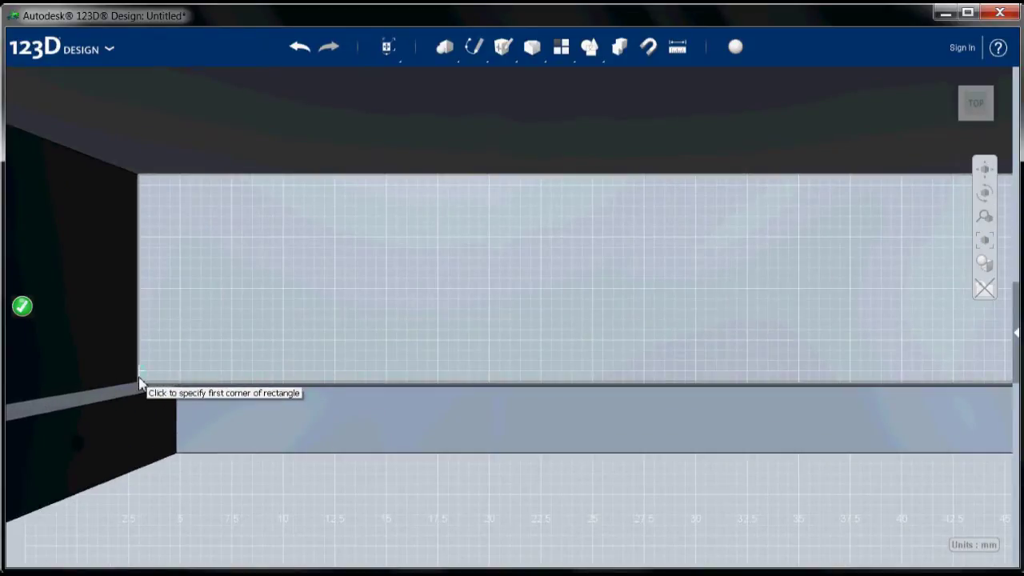
pyautogui.hotkey('ctrl', 'z')
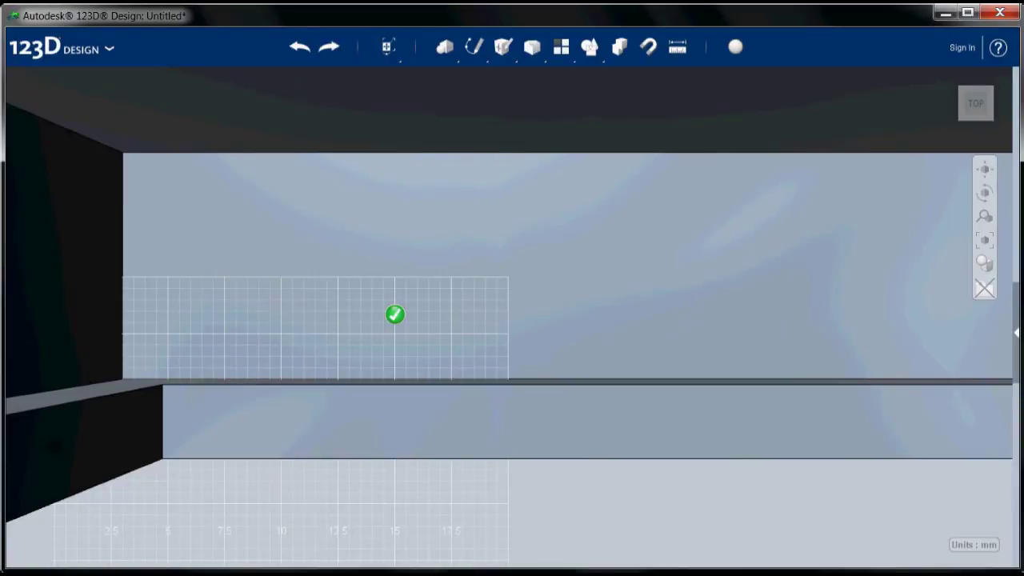
pyautogui.click(127, 385)
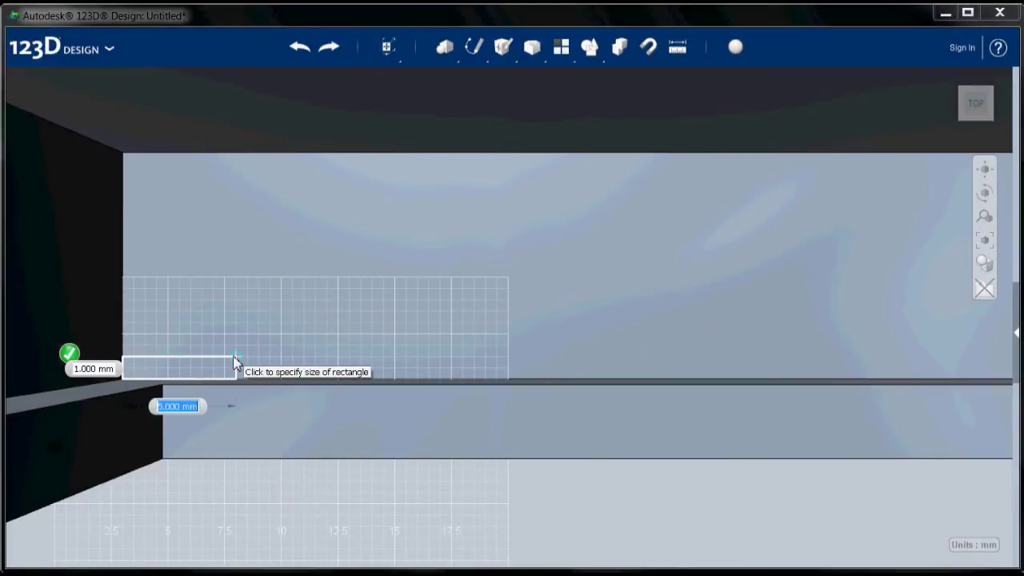
pyautogui.write('15.75')
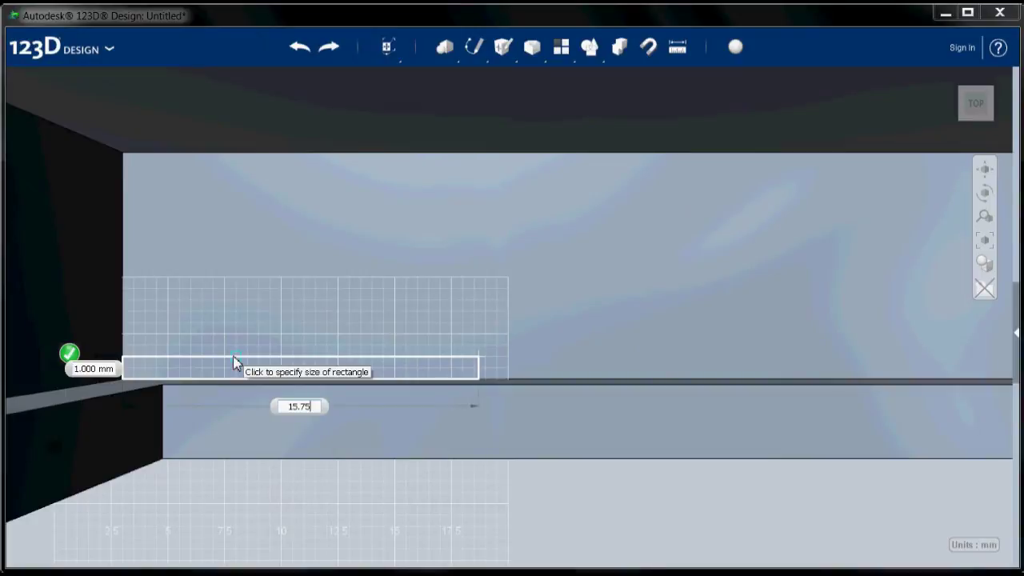
pyautogui.press('Tab')
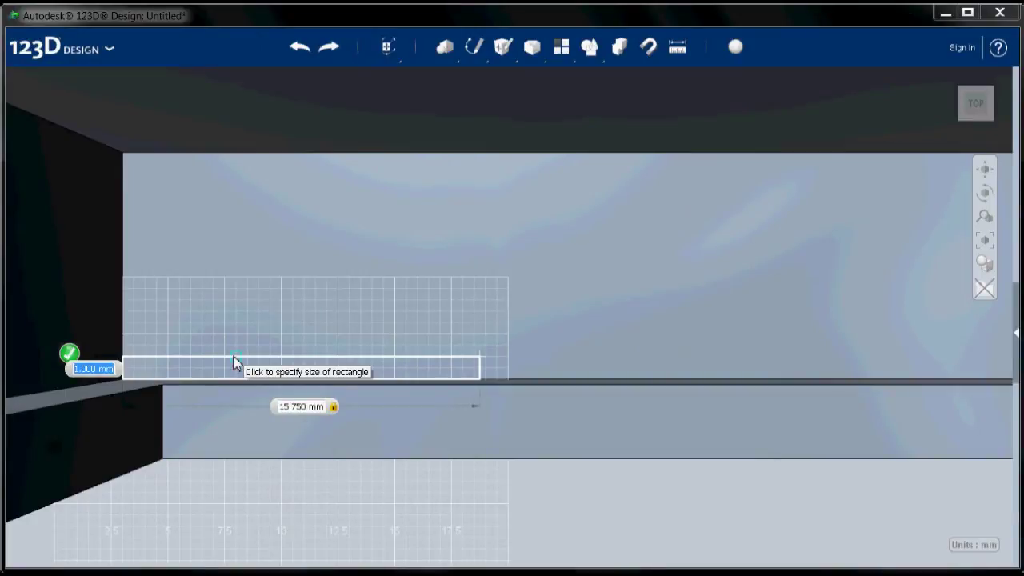
pyautogui.press('Tab')
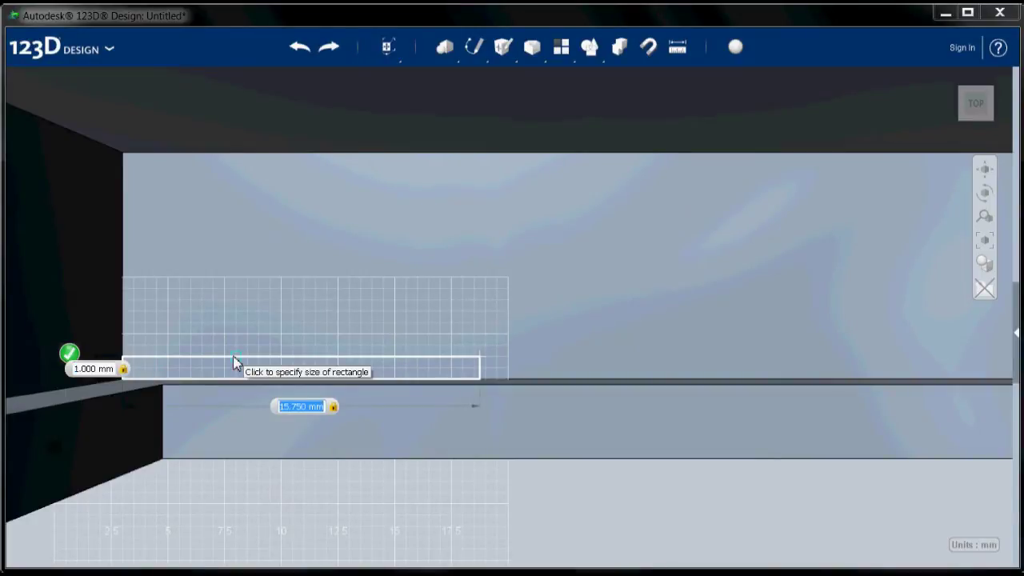
pyautogui.press('Return')
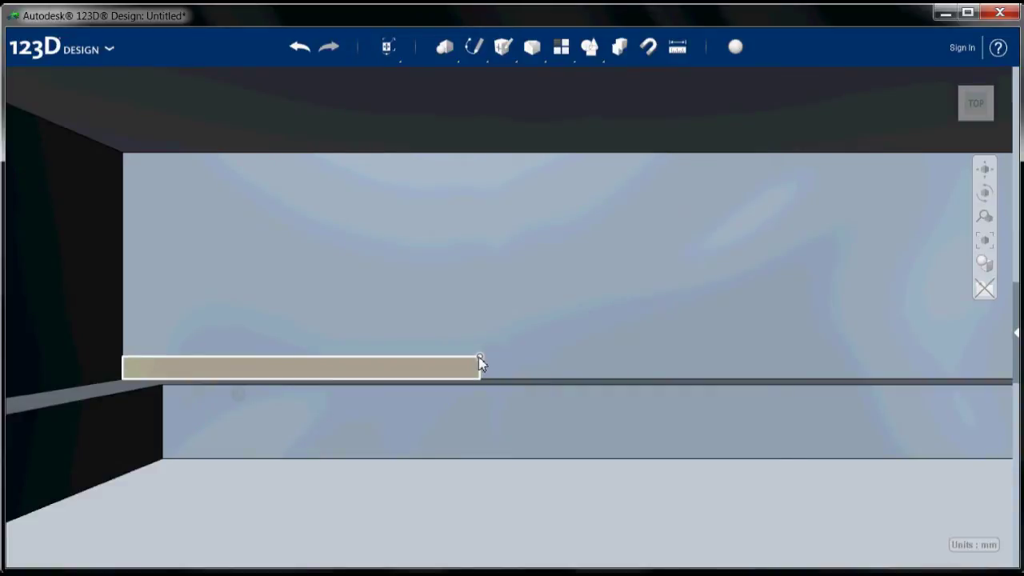
pyautogui.moveTo(451, 55)
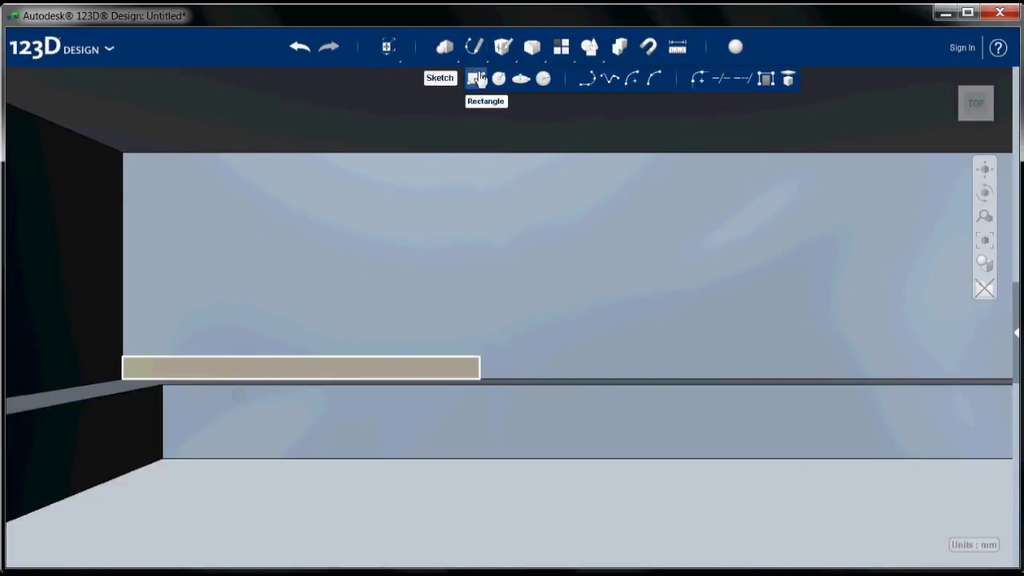
pyautogui.click(476, 80)
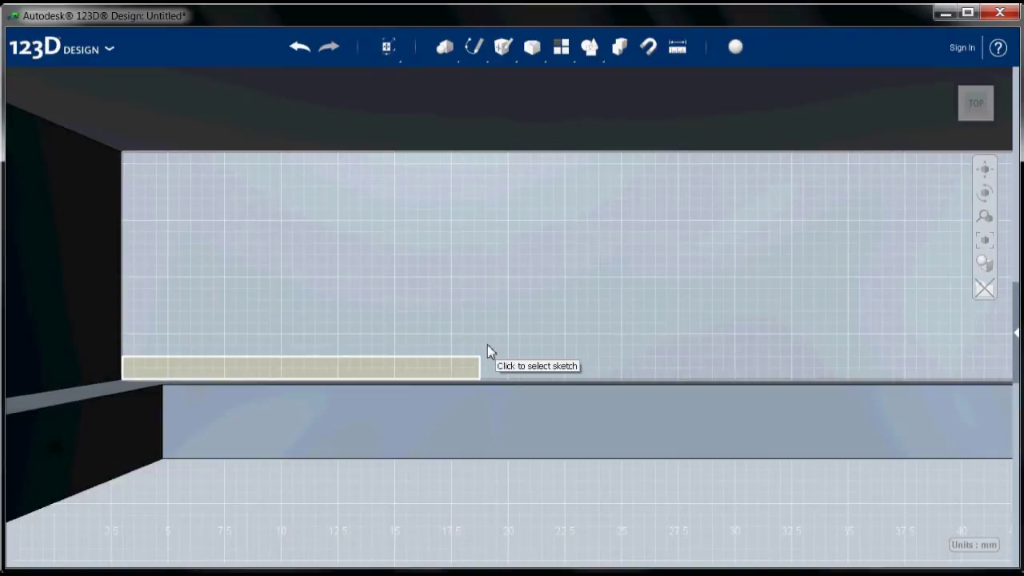
# - On the existing sketch, draw an 8 mm by 27.5 mm rectangle from the strip's top-right corner
pyautogui.click(475, 365)
pyautogui.click(476, 368)
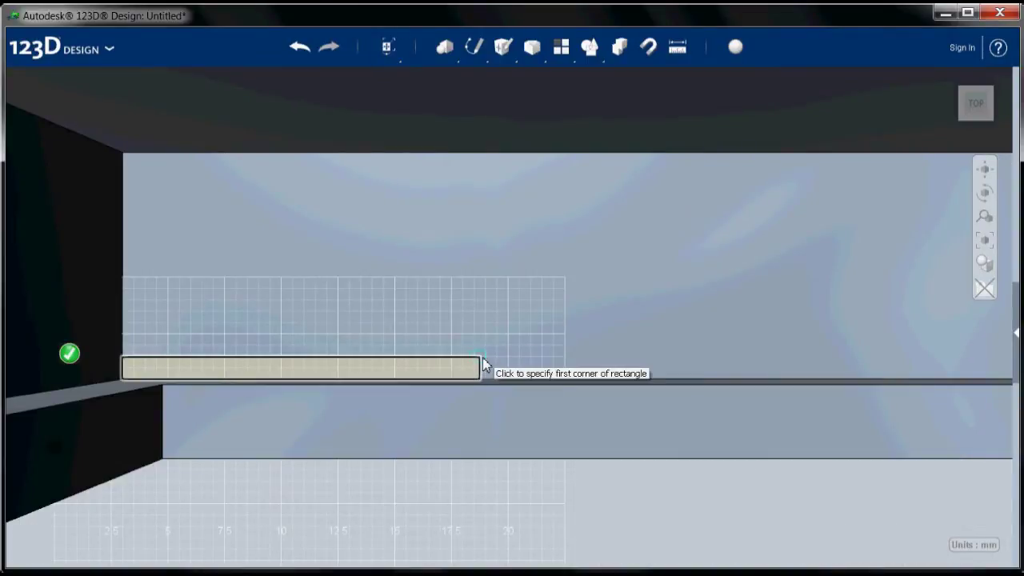
pyautogui.click(482, 359)
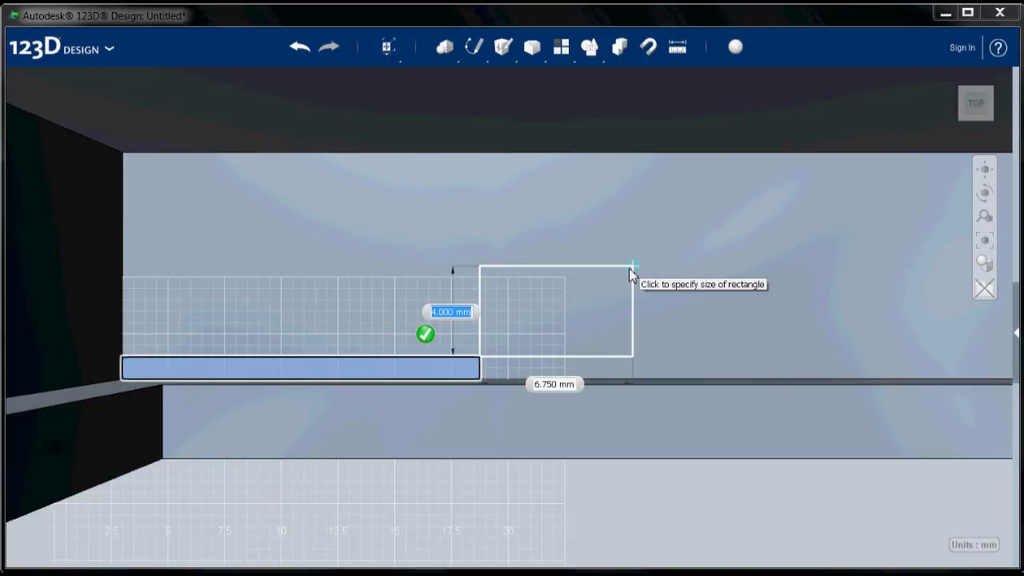
pyautogui.write('8')
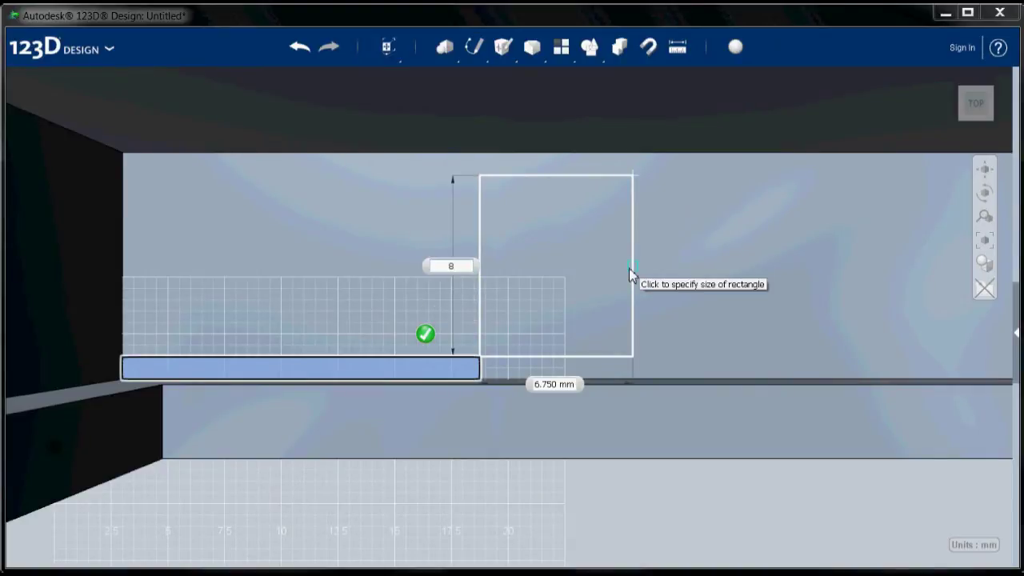
pyautogui.press('Tab')
pyautogui.write('27.')
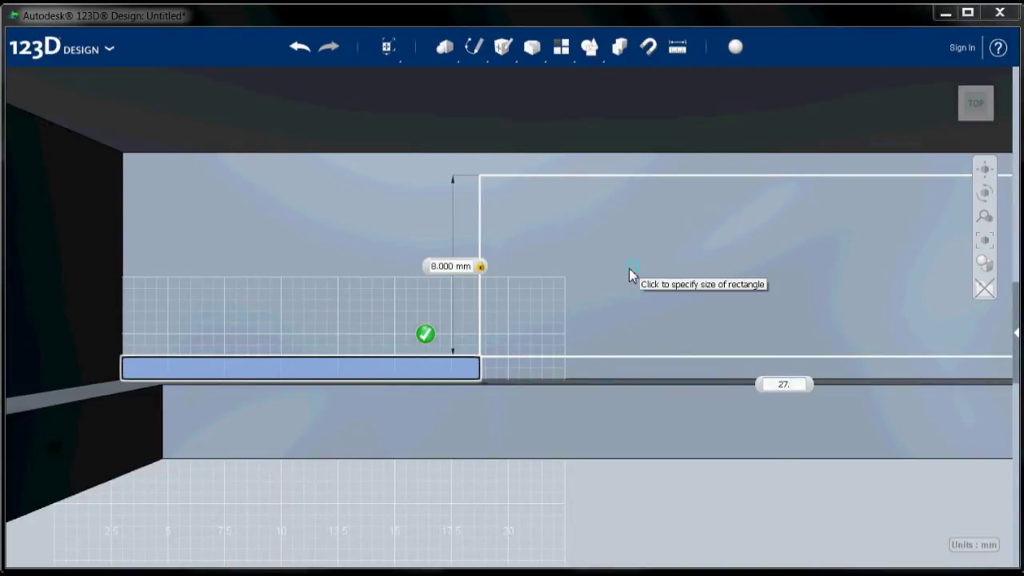
pyautogui.write('5')
pyautogui.press('Tab')
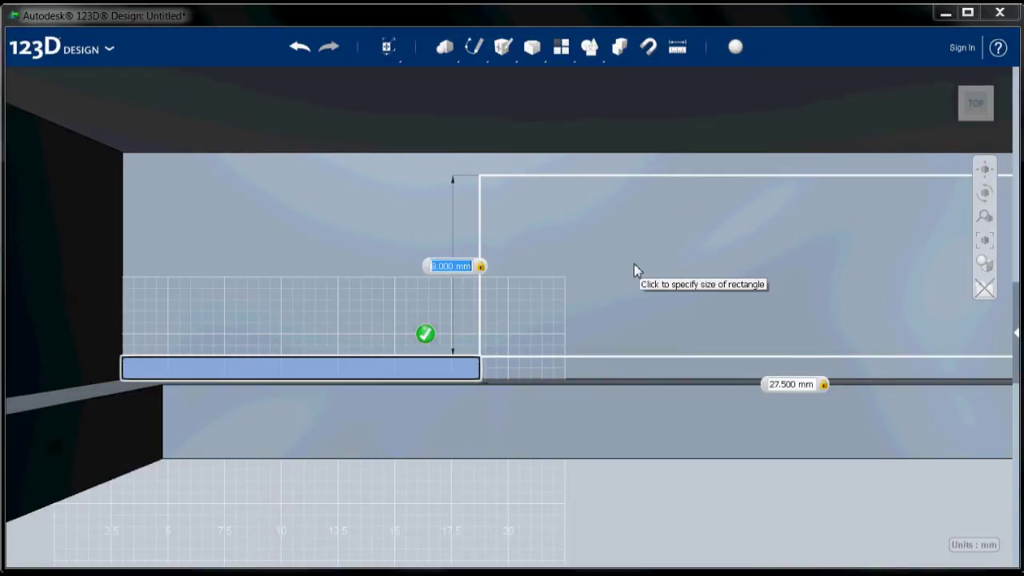
pyautogui.press('Return')
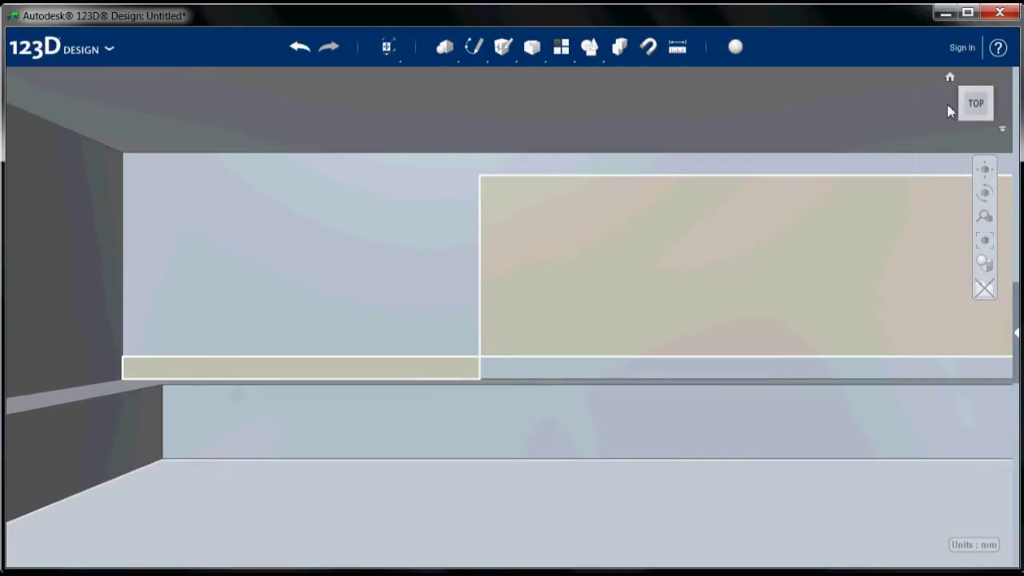
pyautogui.click(978, 104)
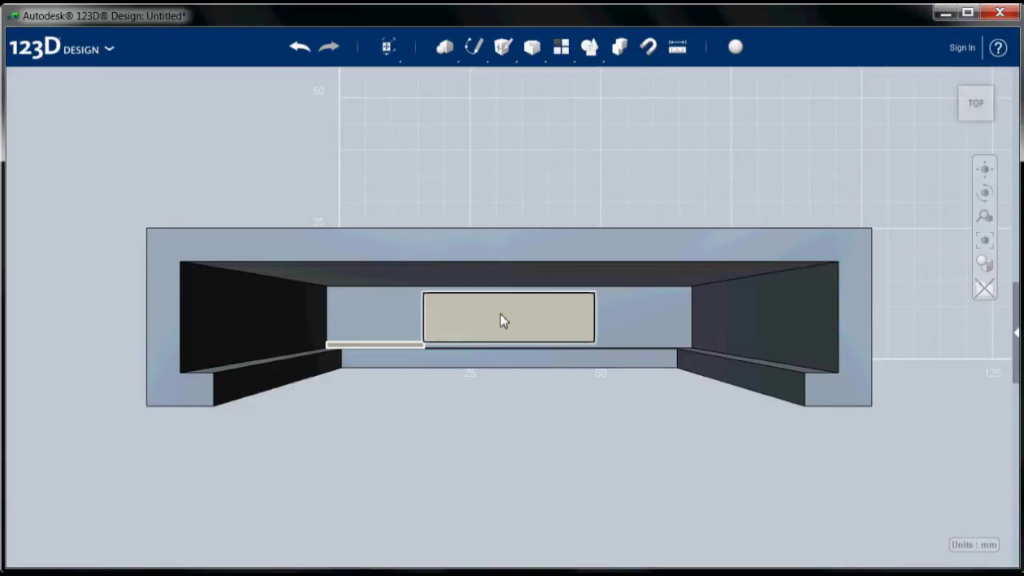
# - From the top view, sketch a 13.75 by 4 mm rectangle at the large rectangle's lower-left corner
pyautogui.scroll(5, 500, 316)
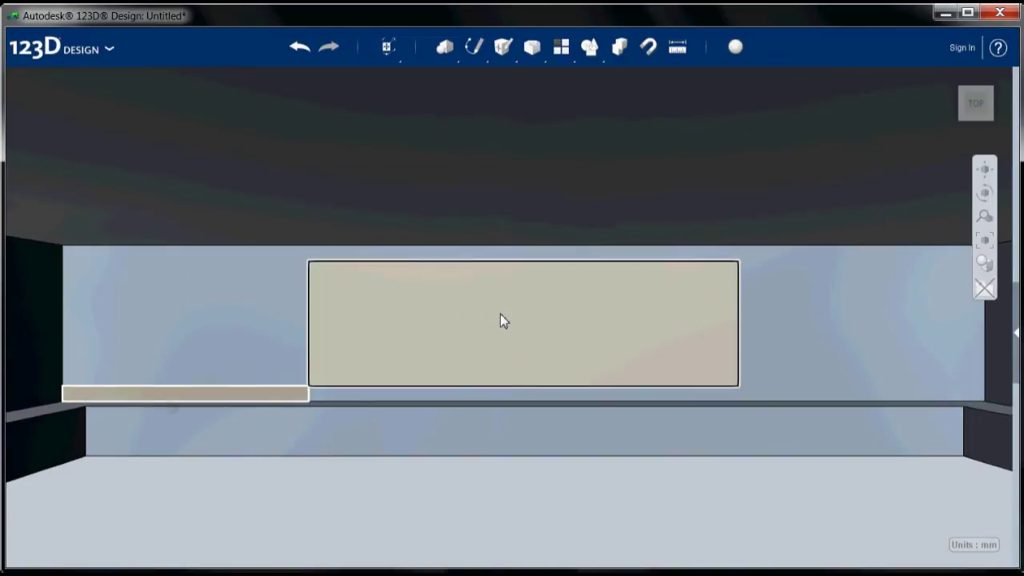
pyautogui.moveTo(478, 58)
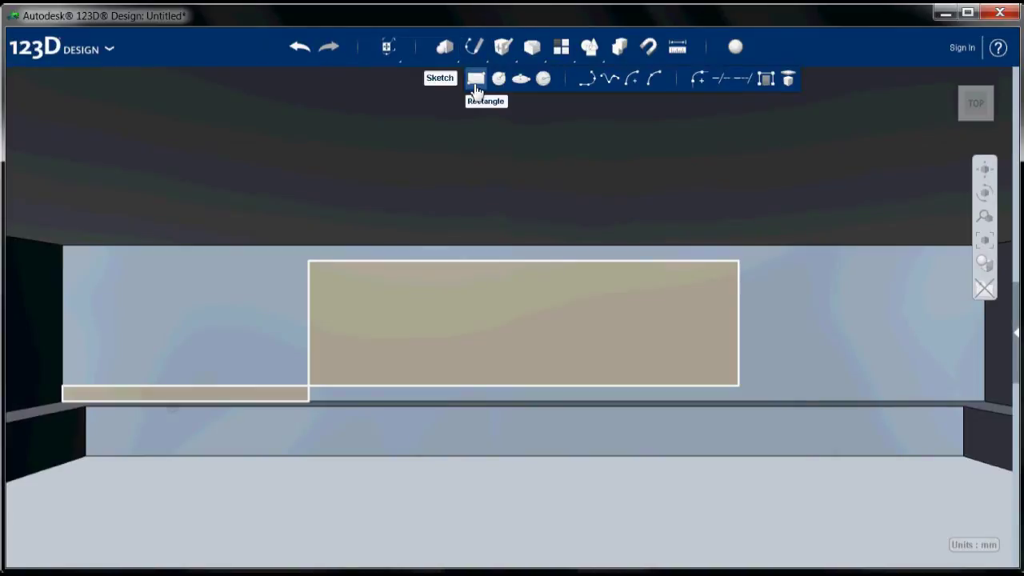
pyautogui.click(476, 83)
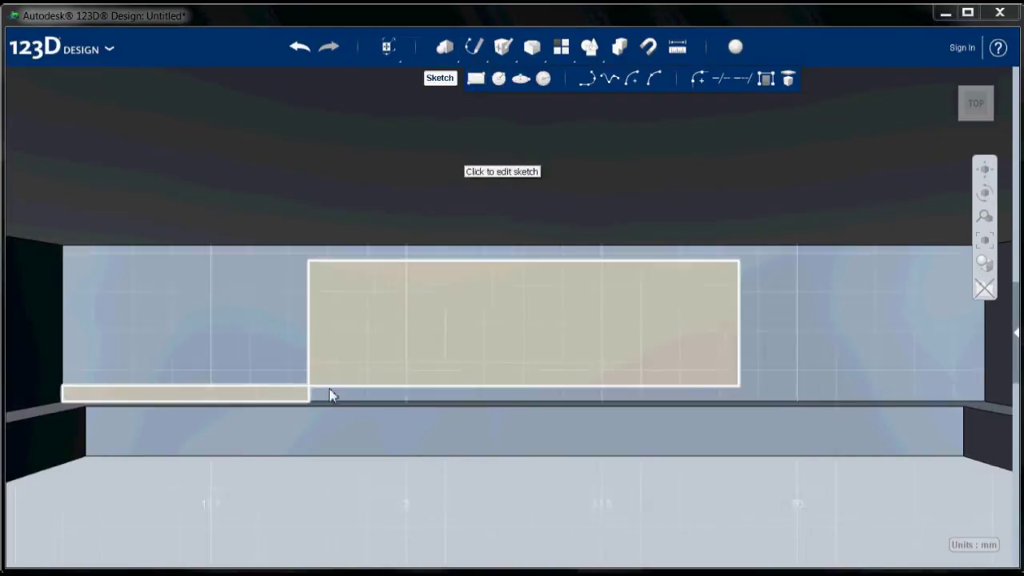
pyautogui.click(308, 388)
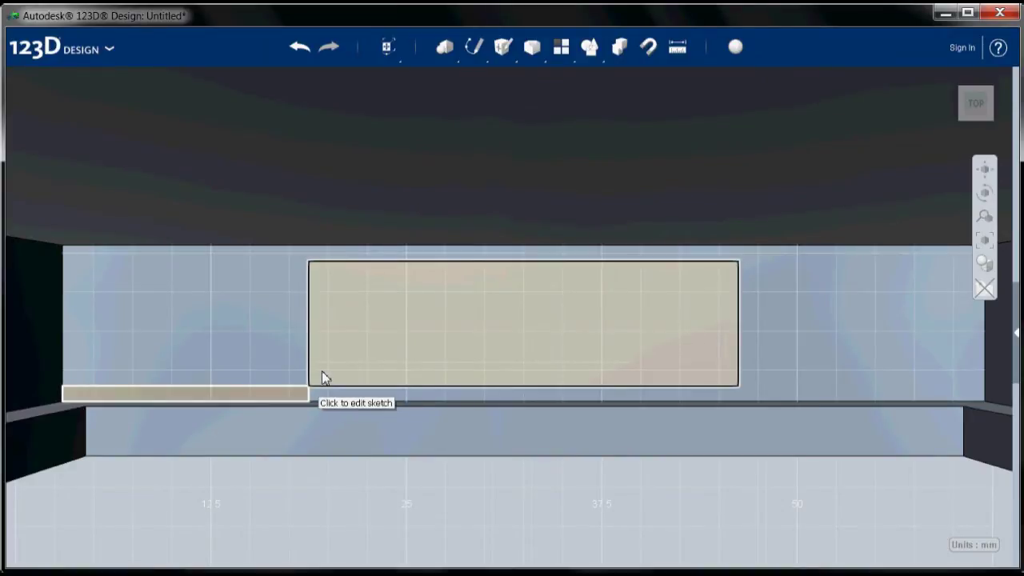
pyautogui.click(308, 387)
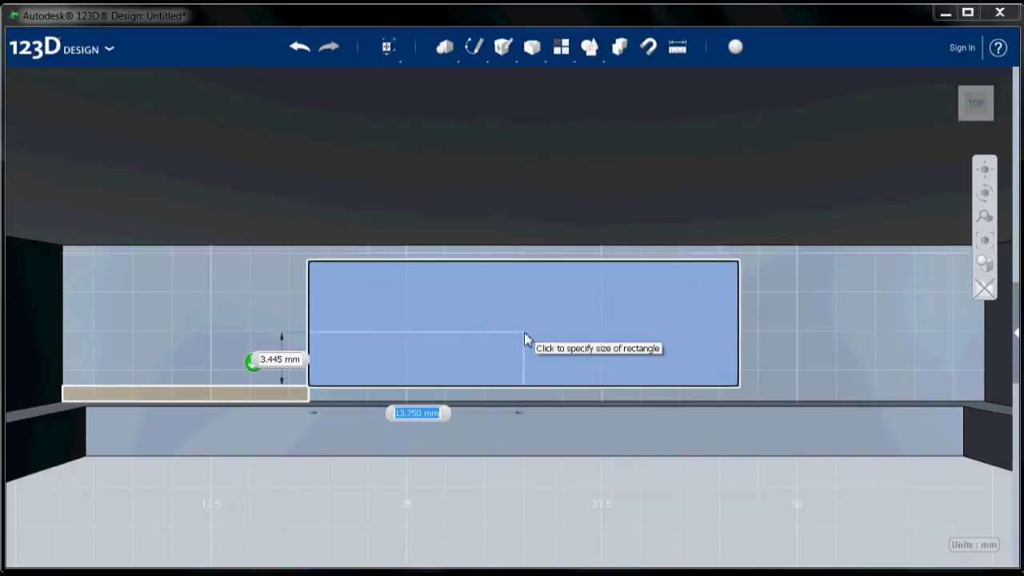
pyautogui.press('Tab')
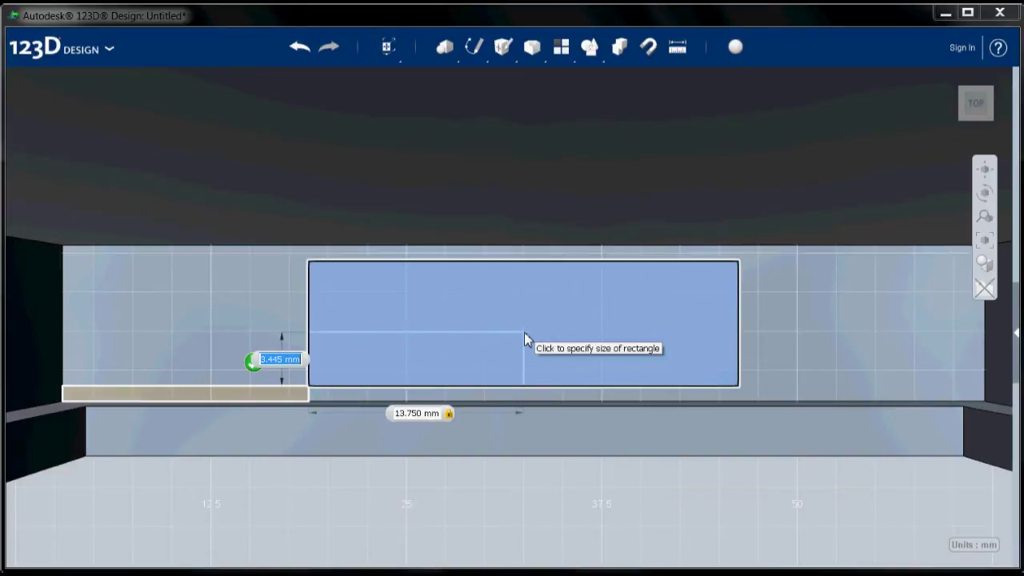
pyautogui.write('4')
pyautogui.press('Tab')
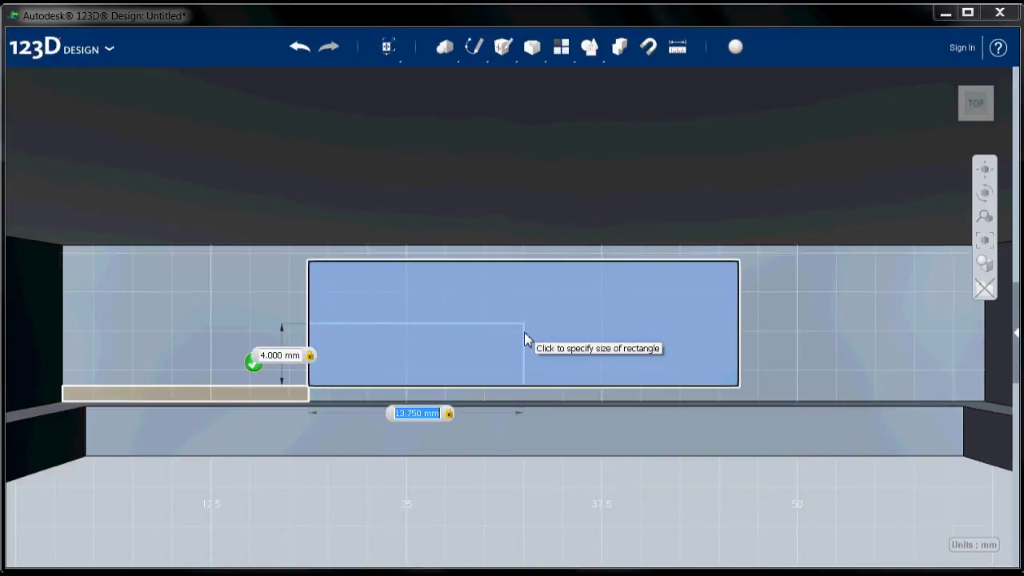
pyautogui.press('Return')
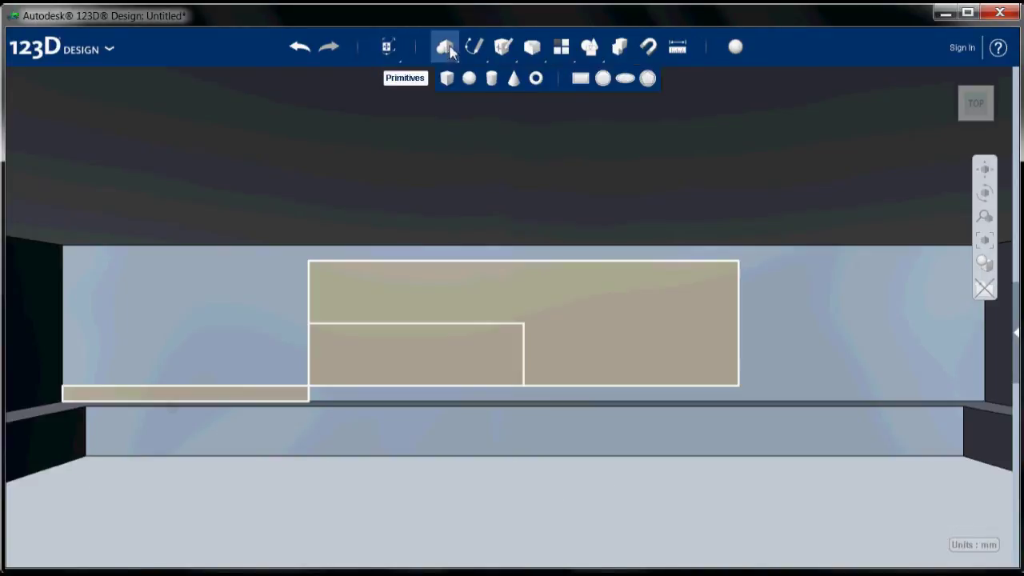
# - Draw a 6 mm diameter circle centred on the small rectangle's top-right inner corner
pyautogui.moveTo(472, 46)
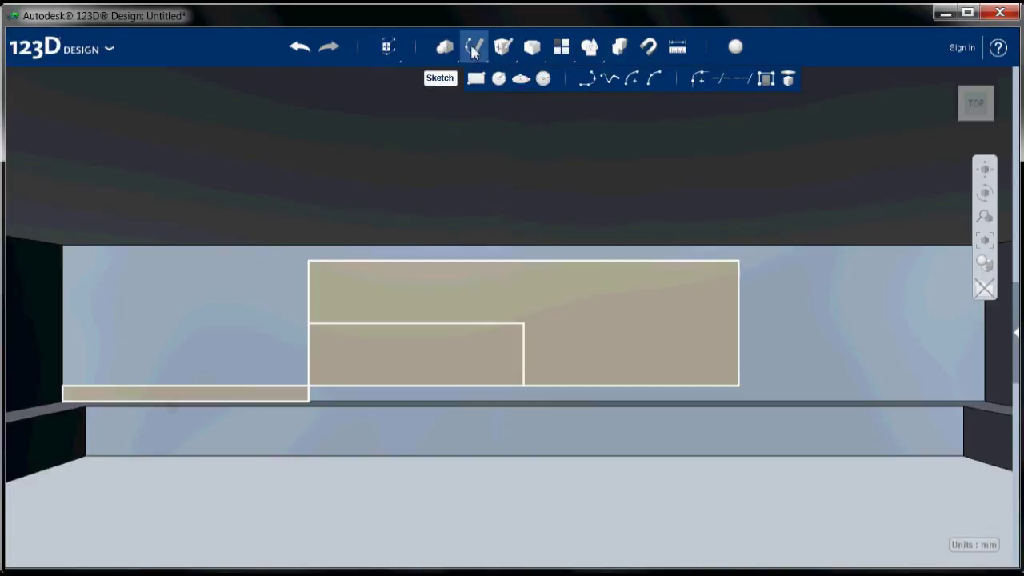
pyautogui.click(499, 83)
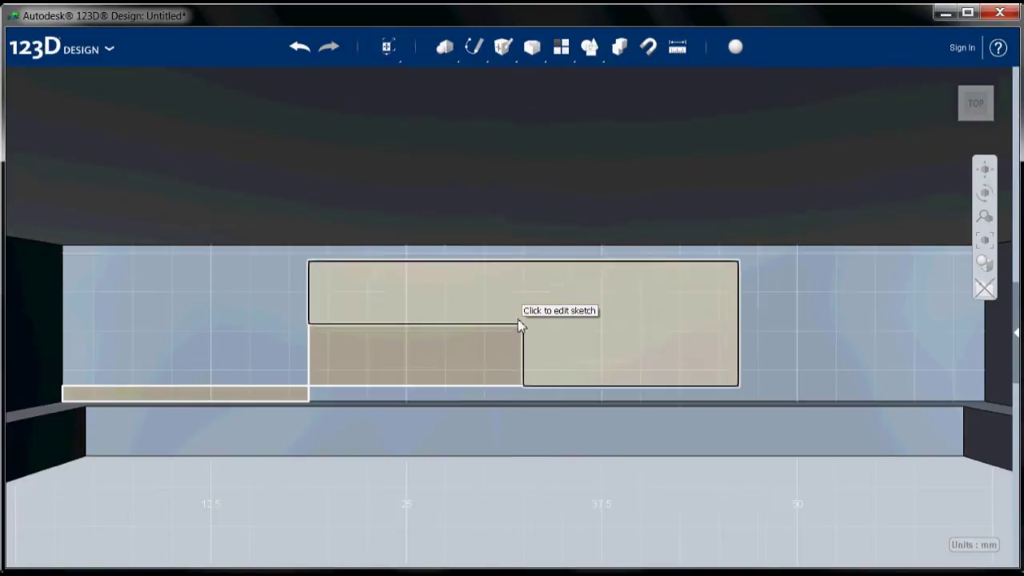
pyautogui.click(532, 326)
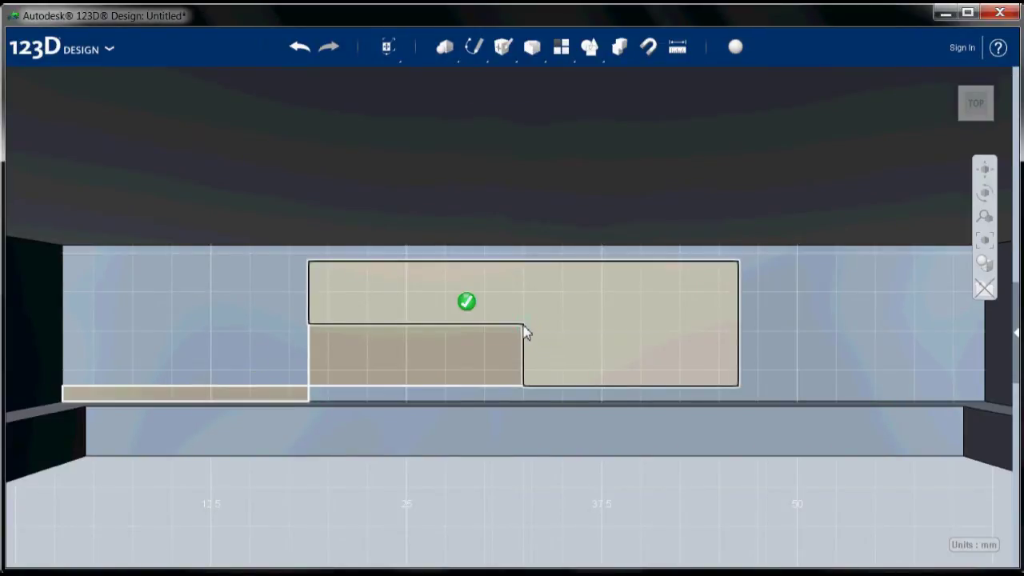
pyautogui.click(525, 326)
pyautogui.write('6')
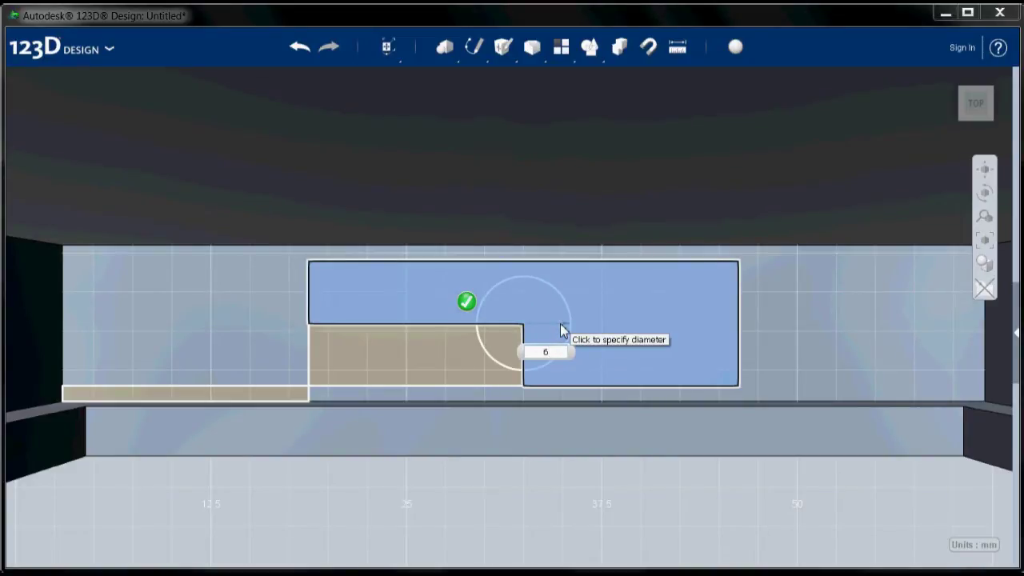
pyautogui.press('Tab')
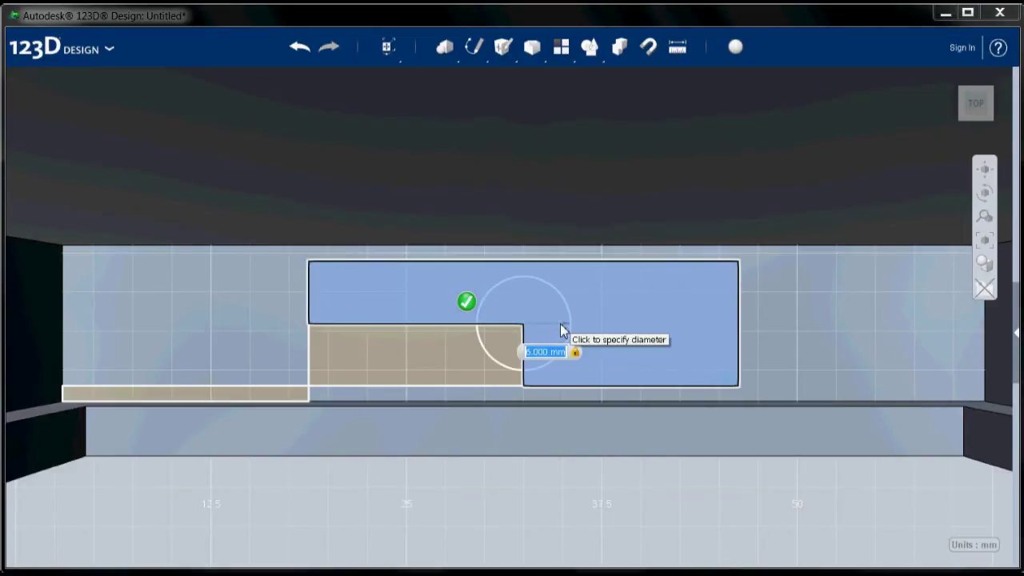
pyautogui.press('Return')
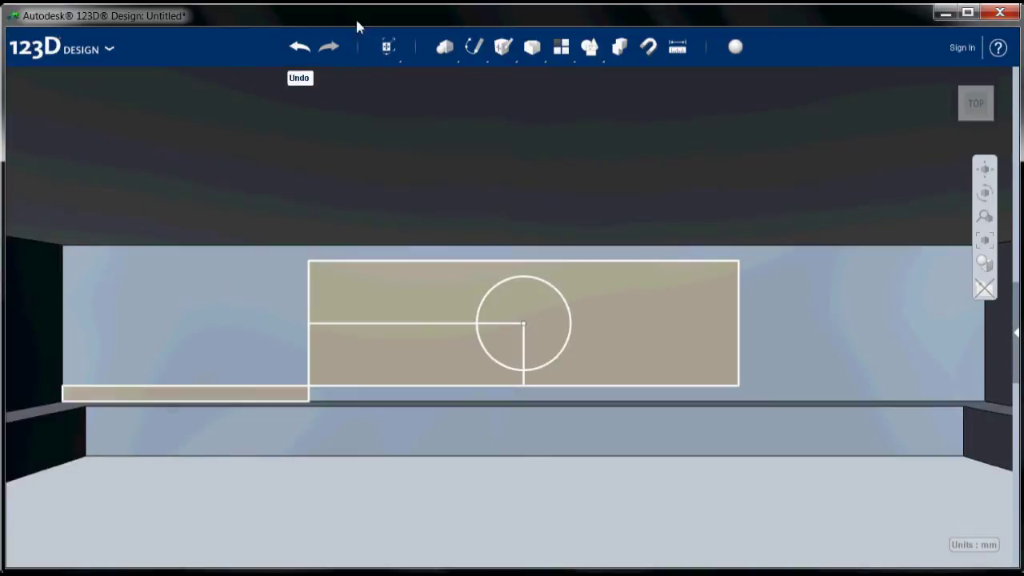
pyautogui.moveTo(388, 47)
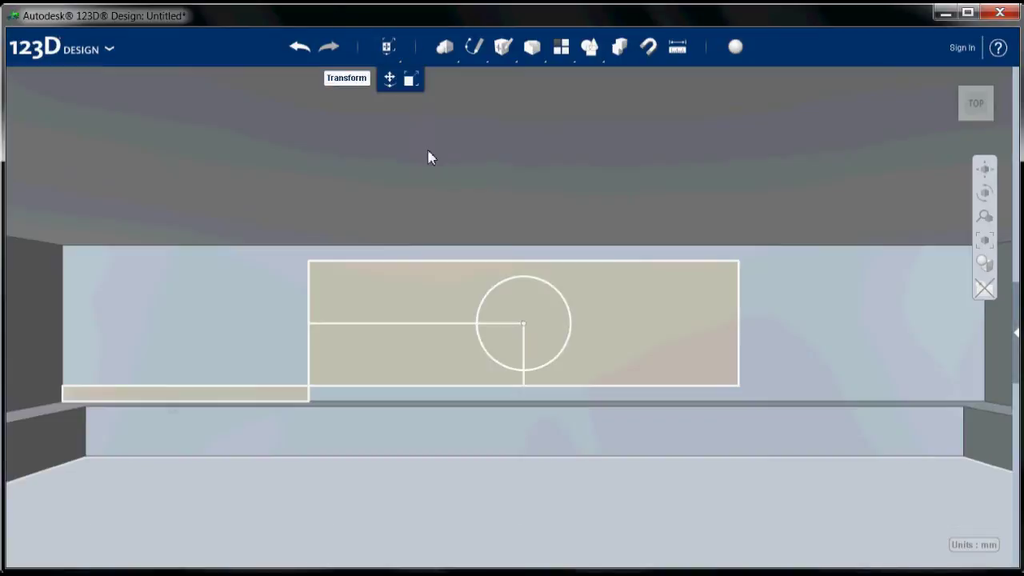
pyautogui.moveTo(444, 50)
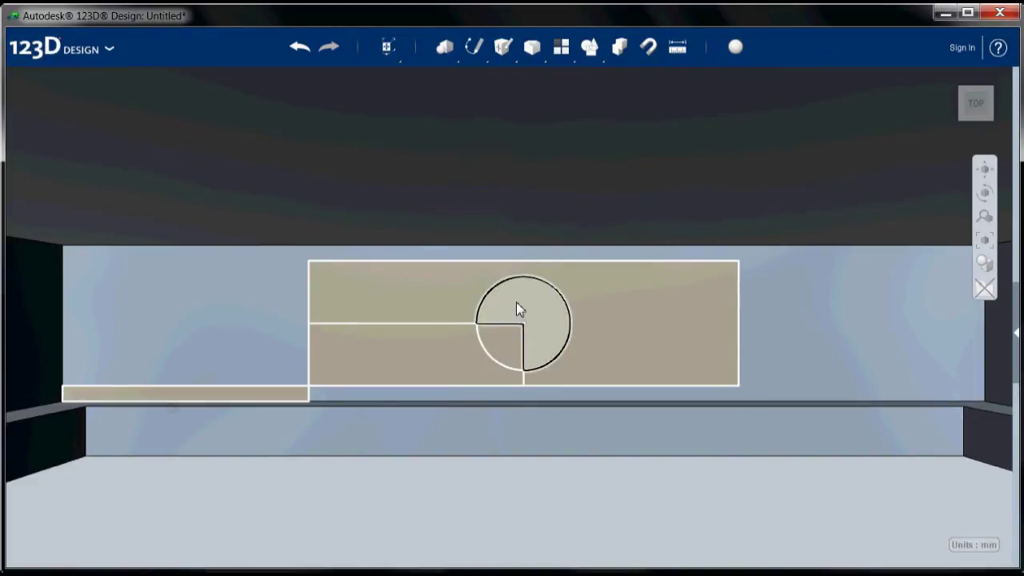
# - Extrude both circle profiles by -40 mm to cut the round hole
pyautogui.click(517, 305)
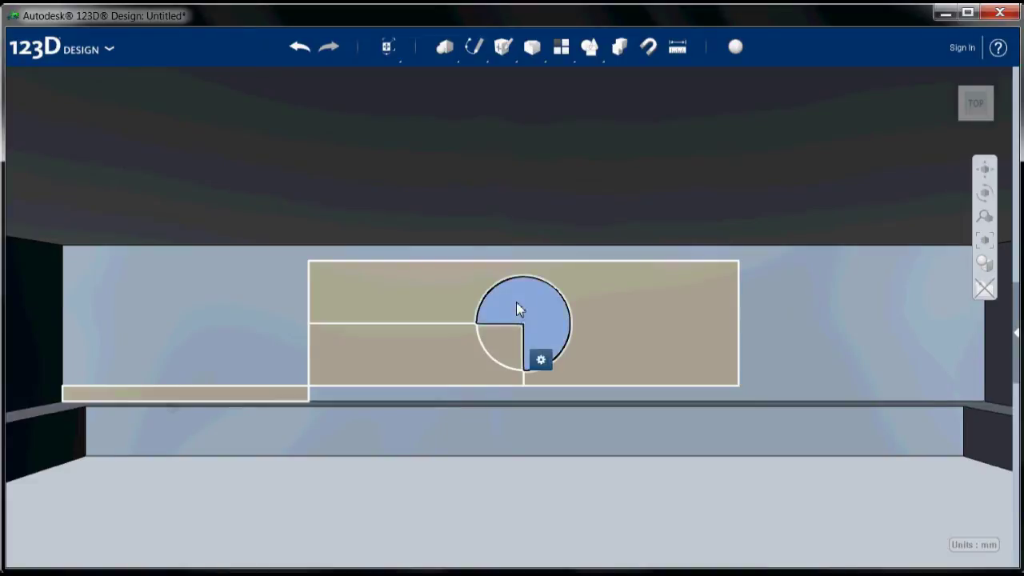
pyautogui.keyDown('shift'); pyautogui.click(505, 342); pyautogui.keyUp('shift')
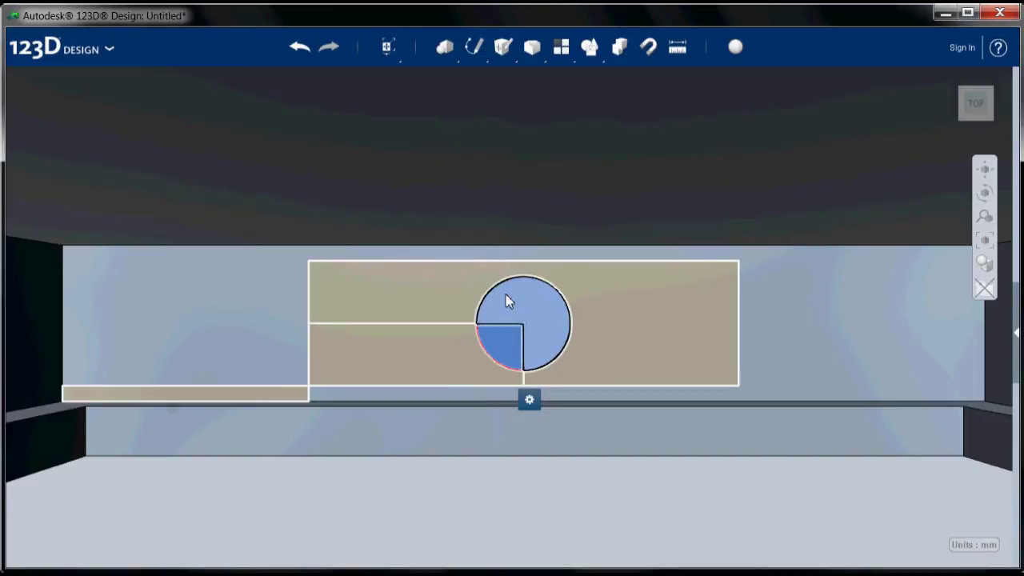
pyautogui.moveTo(507, 53)
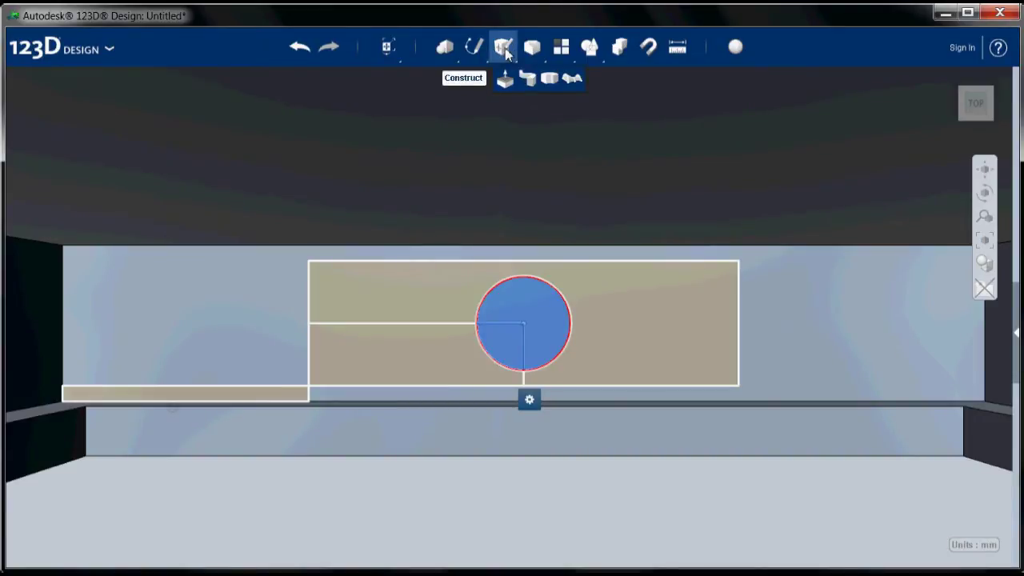
pyautogui.click(505, 78)
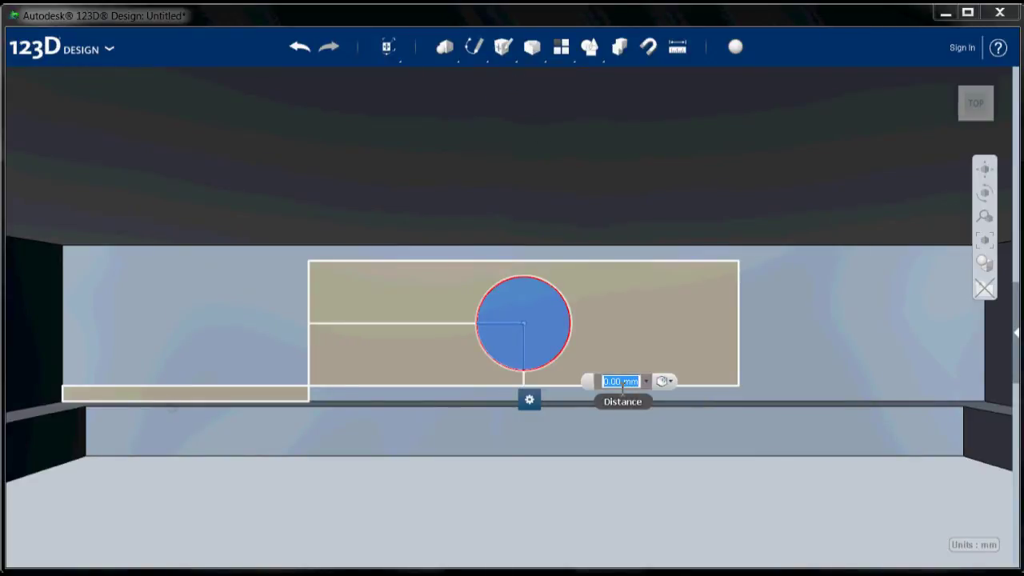
pyautogui.write('-40')
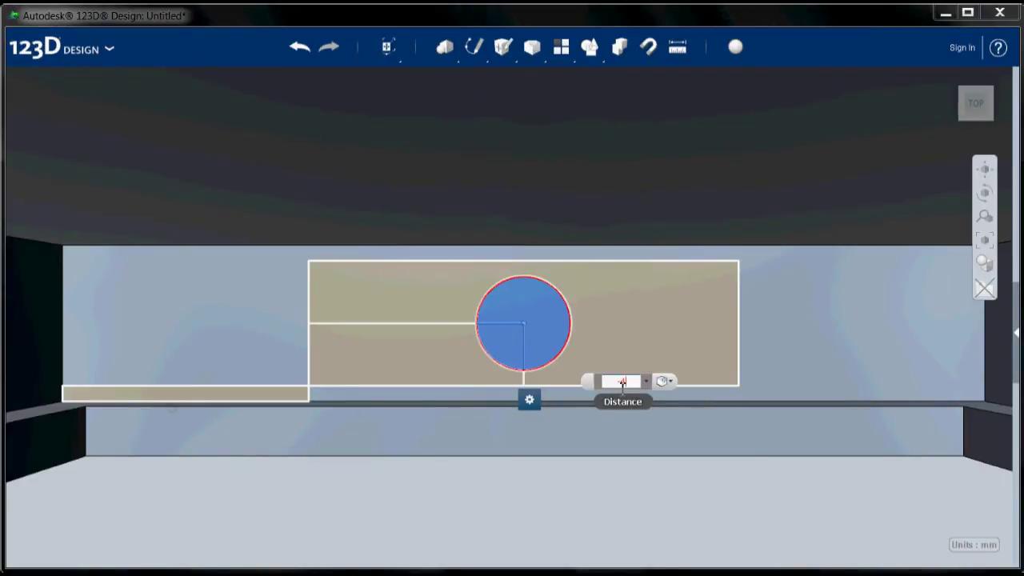
pyautogui.click(624, 395)
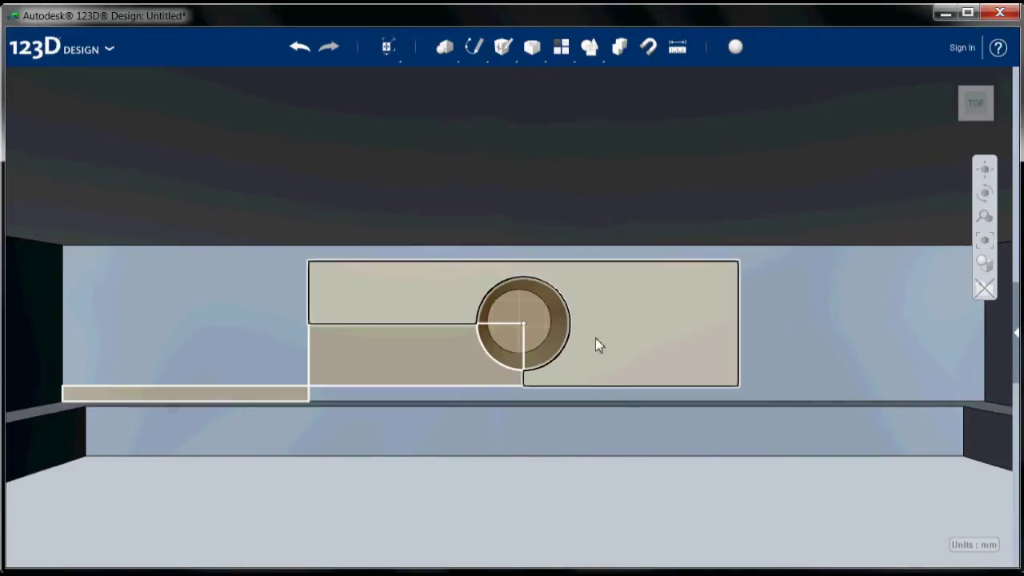
# - Extrude the upper and lower-left regions around the circle by -20 mm to cut the pocket
pyautogui.click(626, 301)
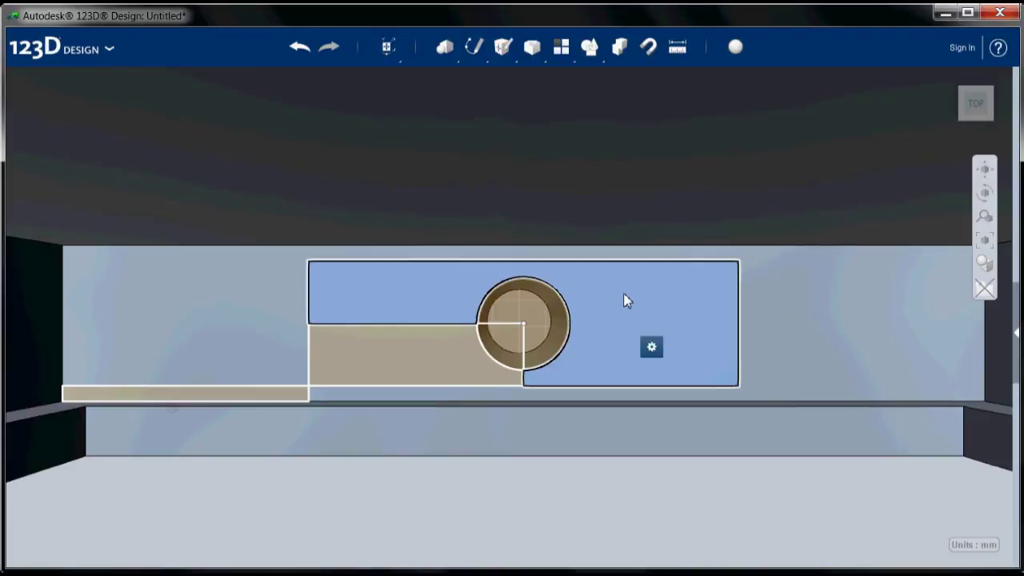
pyautogui.keyDown('shift'); pyautogui.click(425, 361); pyautogui.keyUp('shift')
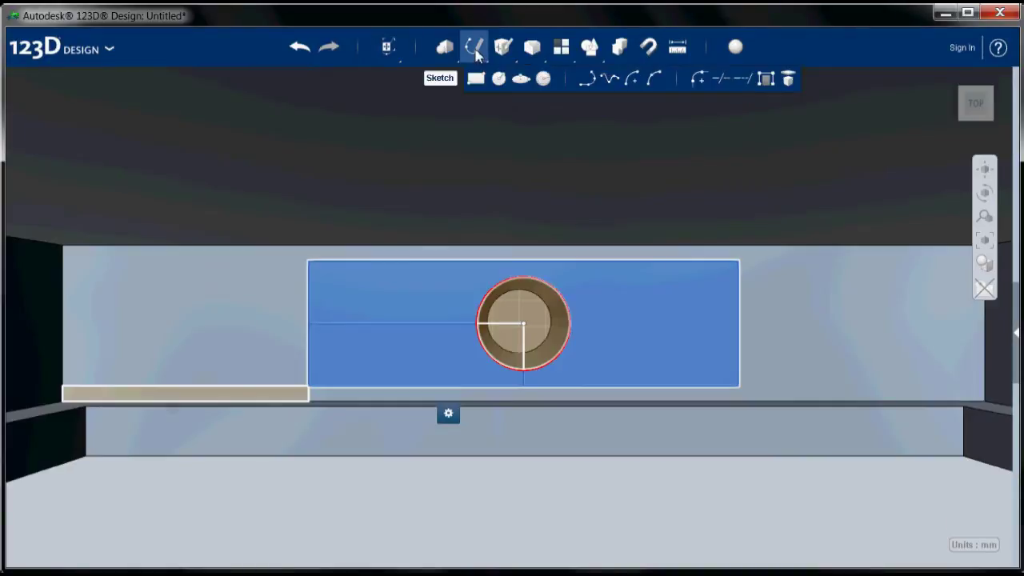
pyautogui.moveTo(500, 49)
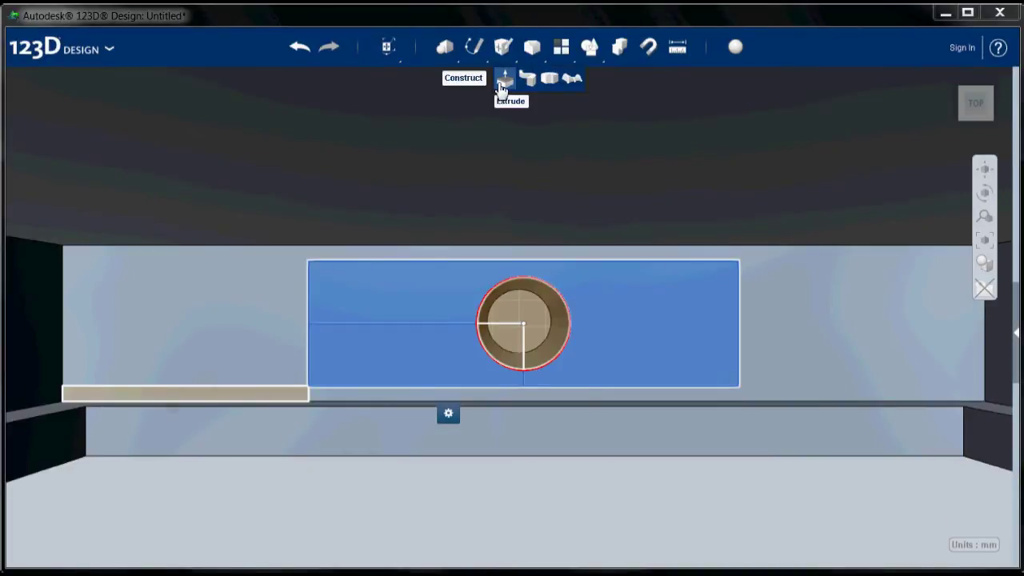
pyautogui.click(503, 77)
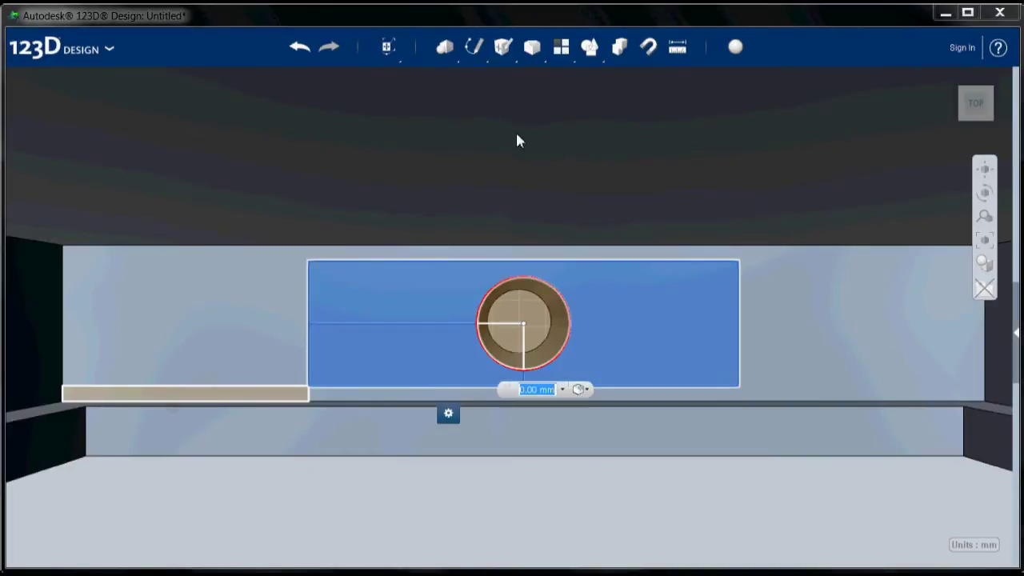
pyautogui.write('-20')
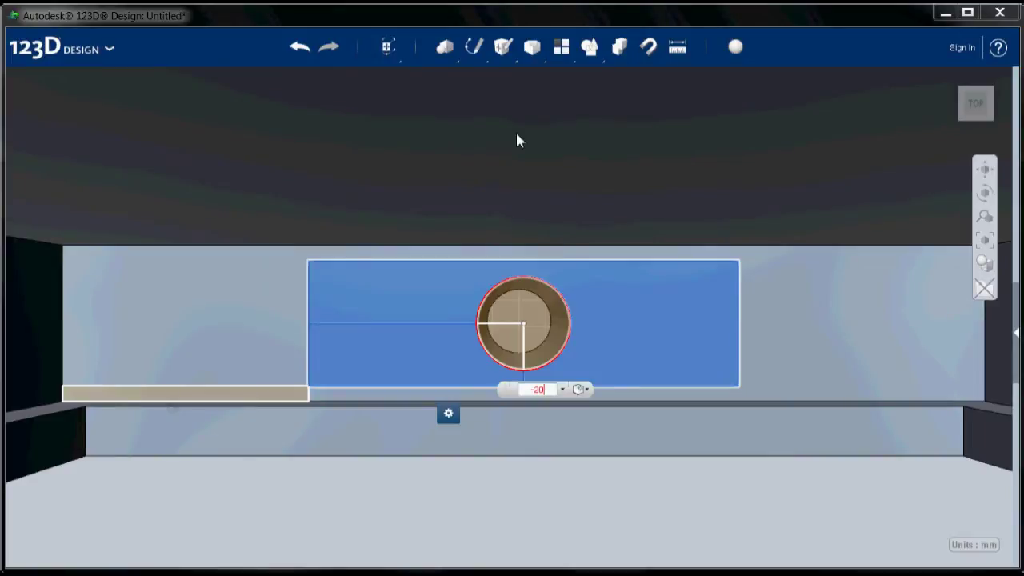
pyautogui.press('Return')
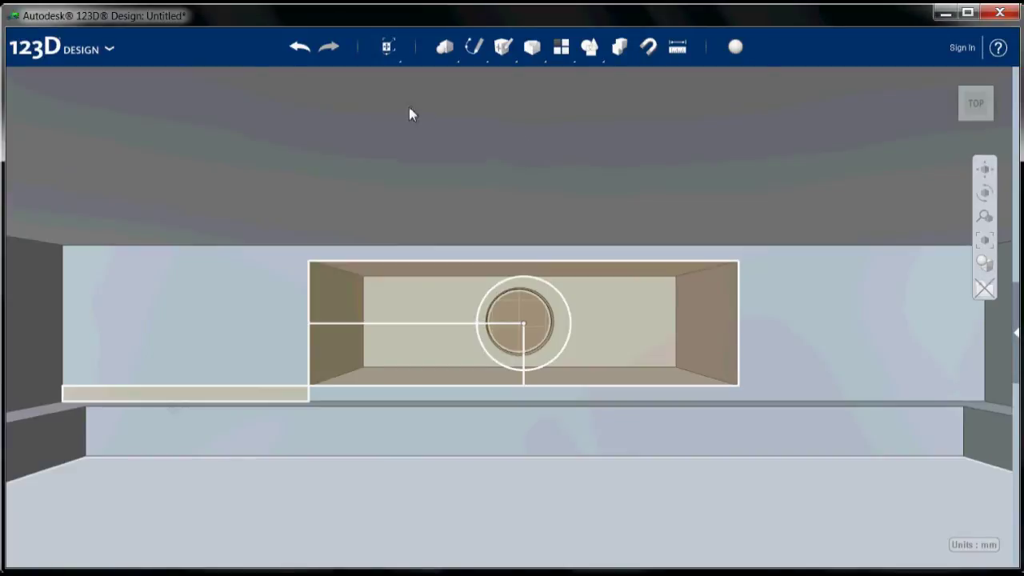
pyautogui.moveTo(984, 290)
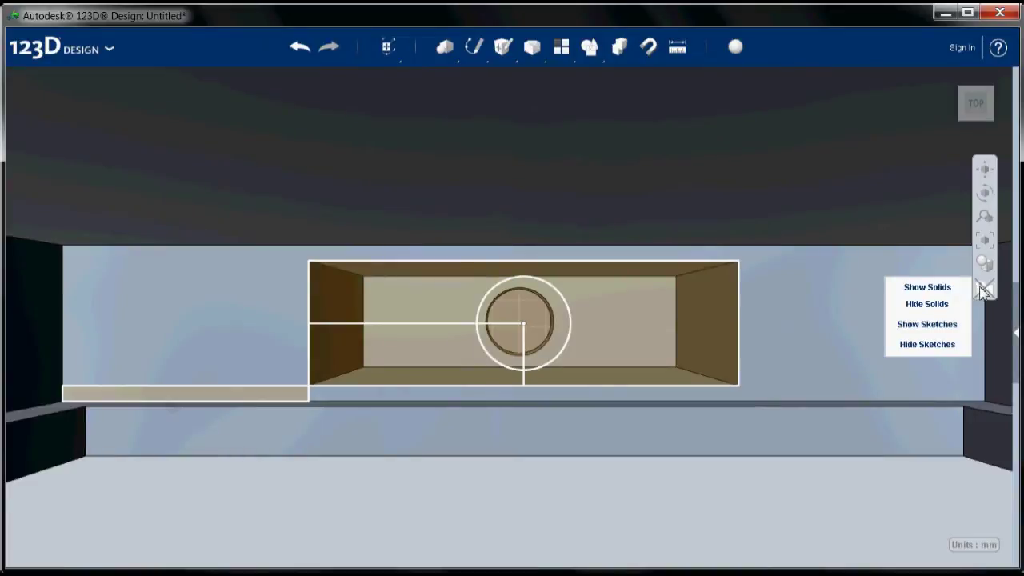
# - Hide all sketches and orbit the view to inspect the pocket and round hole
pyautogui.click(948, 346)
pyautogui.moveTo(148, 365); pyautogui.dragTo(272, 346, button='right')
pyautogui.moveTo(470, 376); pyautogui.dragTo(469, 398, button='right')
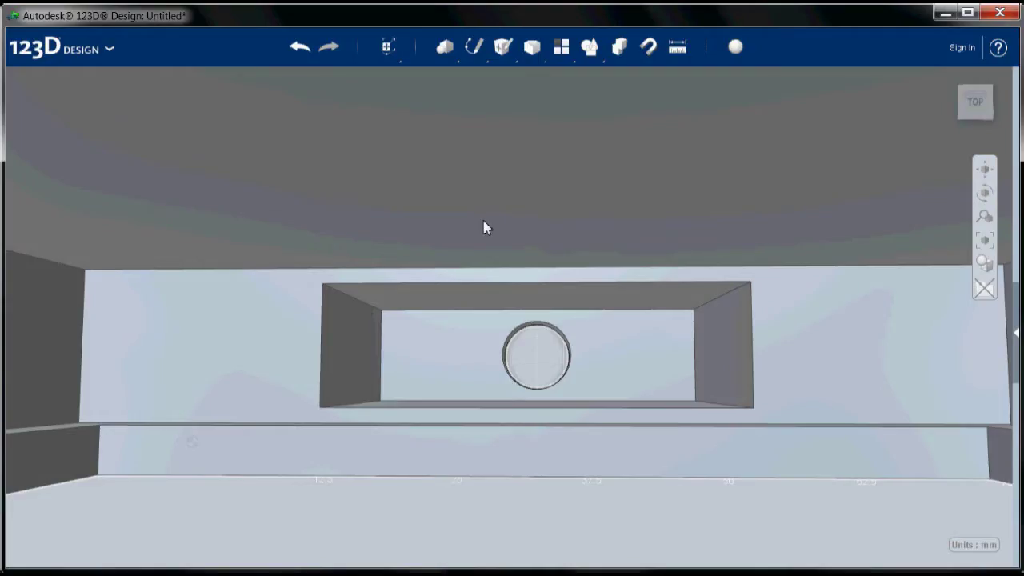
pyautogui.moveTo(978, 88); pyautogui.dragTo(959, 115)
# - Switch to the back view rotated 180 degrees and display the model as Outlines Only
pyautogui.click(988, 94)
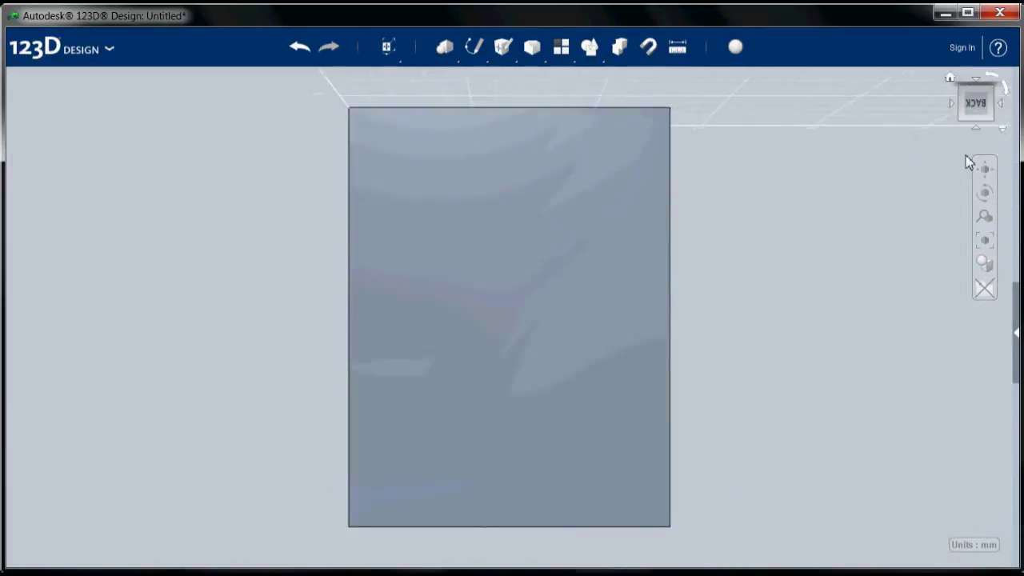
pyautogui.click(996, 80)
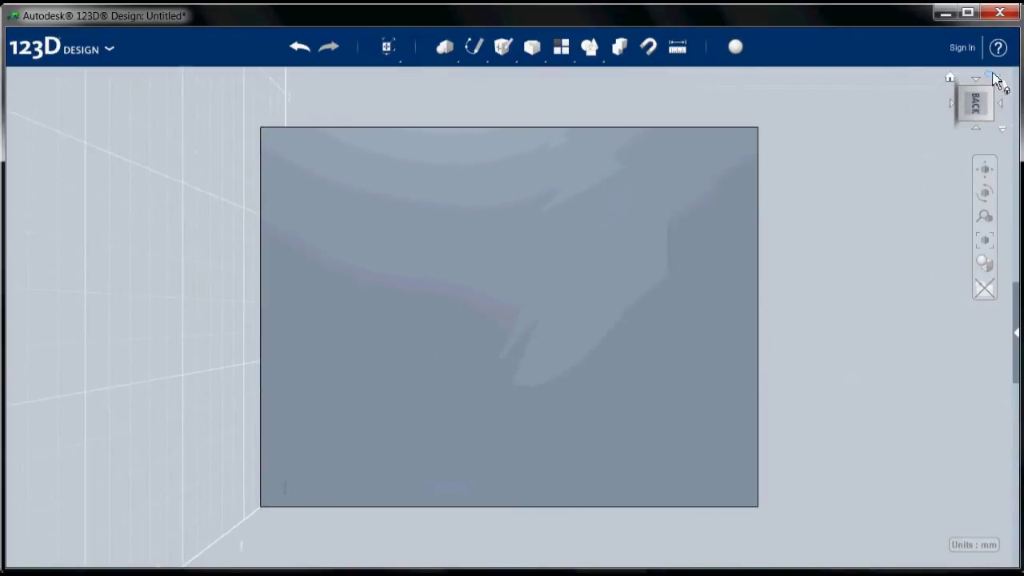
pyautogui.click(994, 76)
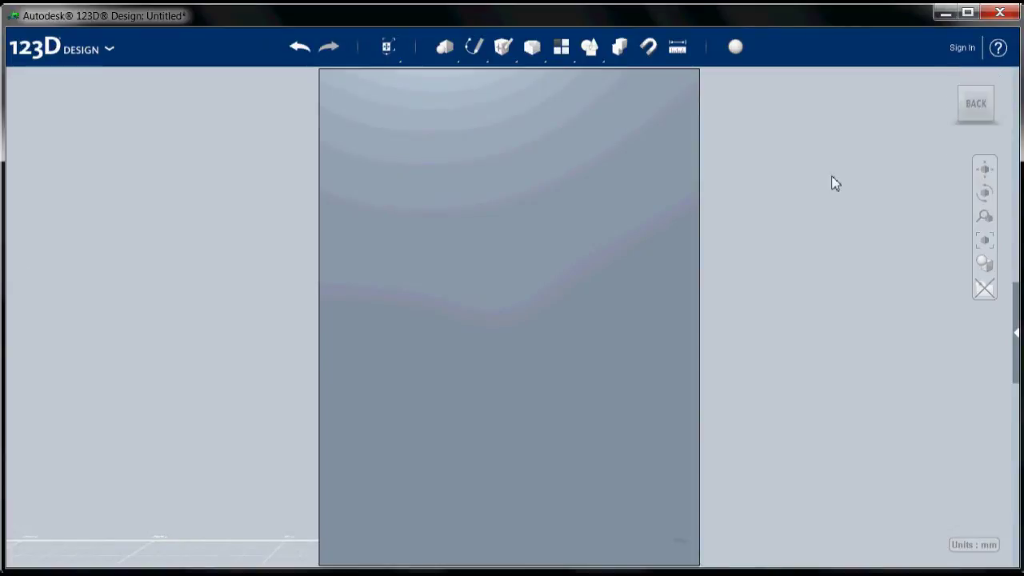
pyautogui.scroll(-2, 835, 183)
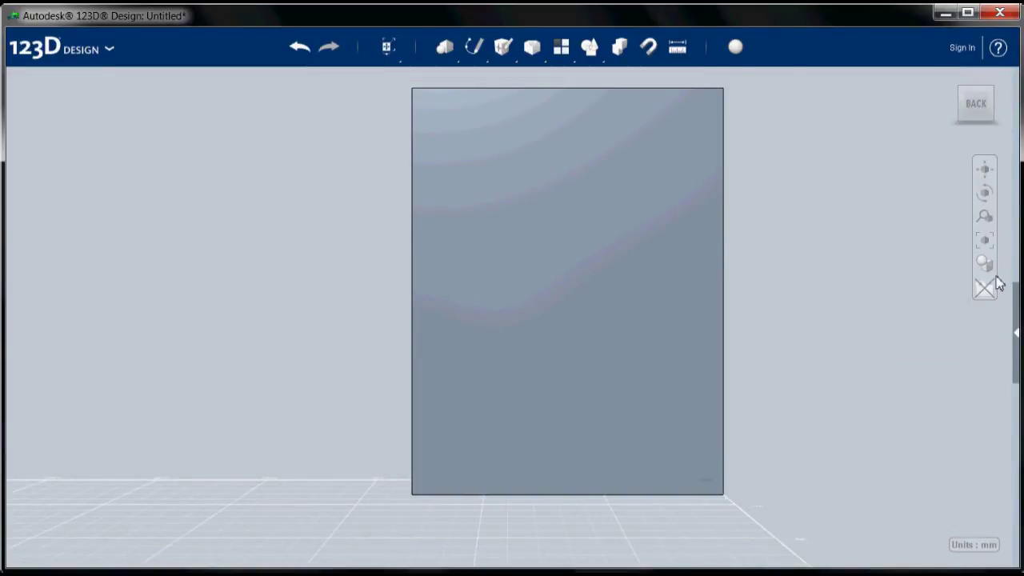
pyautogui.moveTo(987, 268)
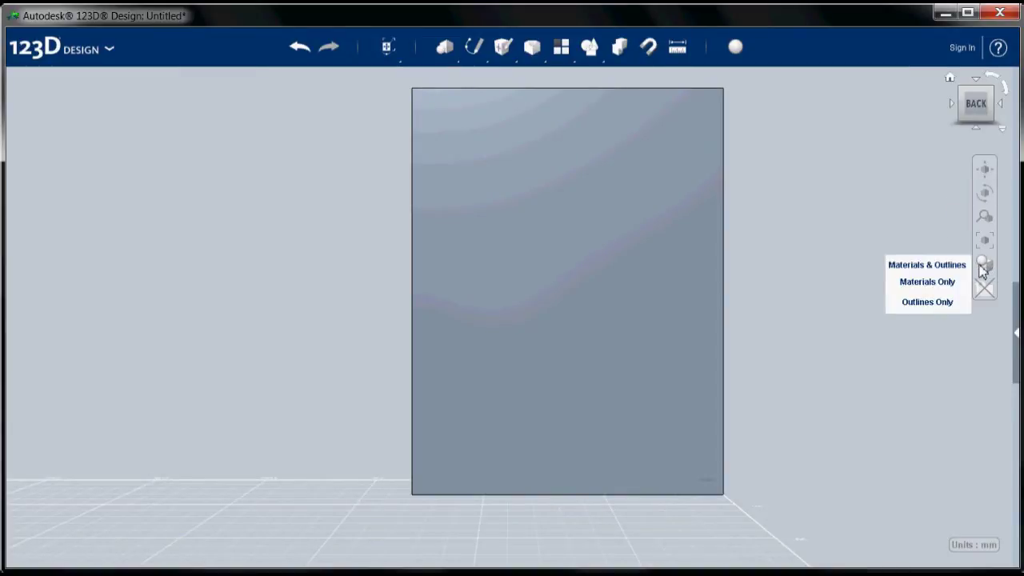
pyautogui.click(929, 303)
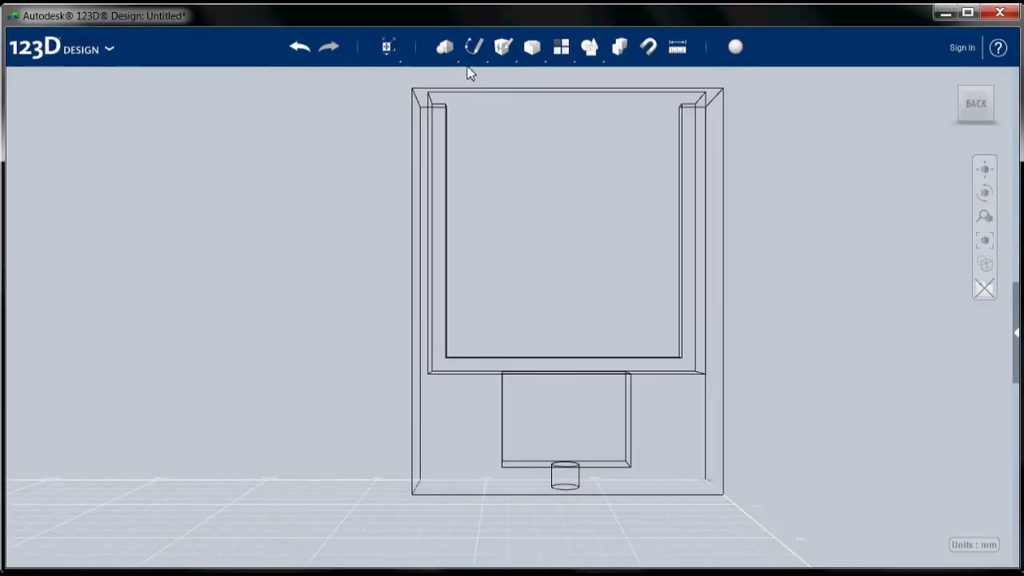
# - On the back face, sketch a 30 mm wide by 32 mm tall rectangle from the bottom-right corner
pyautogui.moveTo(473, 56)
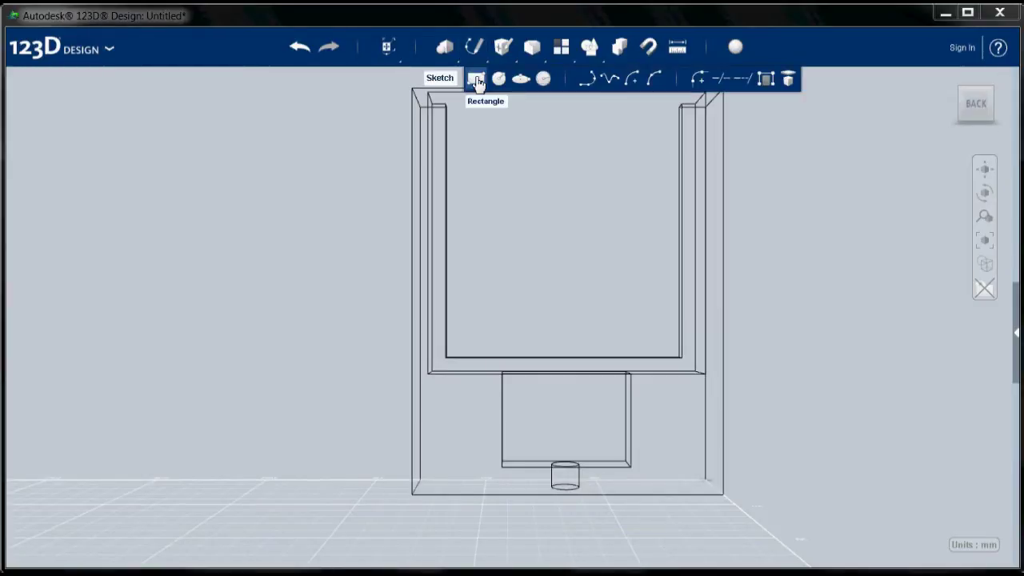
pyautogui.click(476, 81)
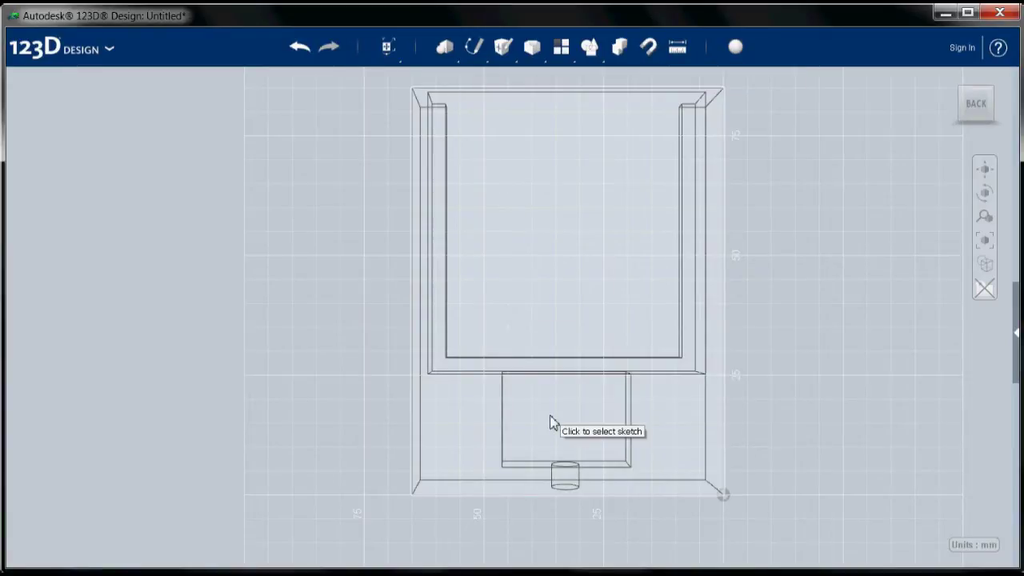
pyautogui.click(630, 173)
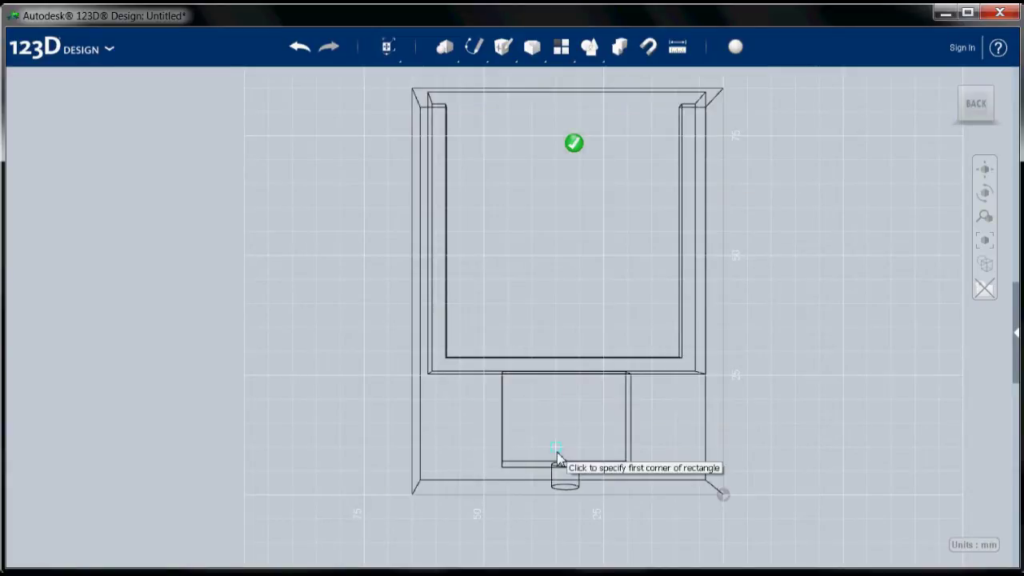
pyautogui.scroll(4, 578, 487)
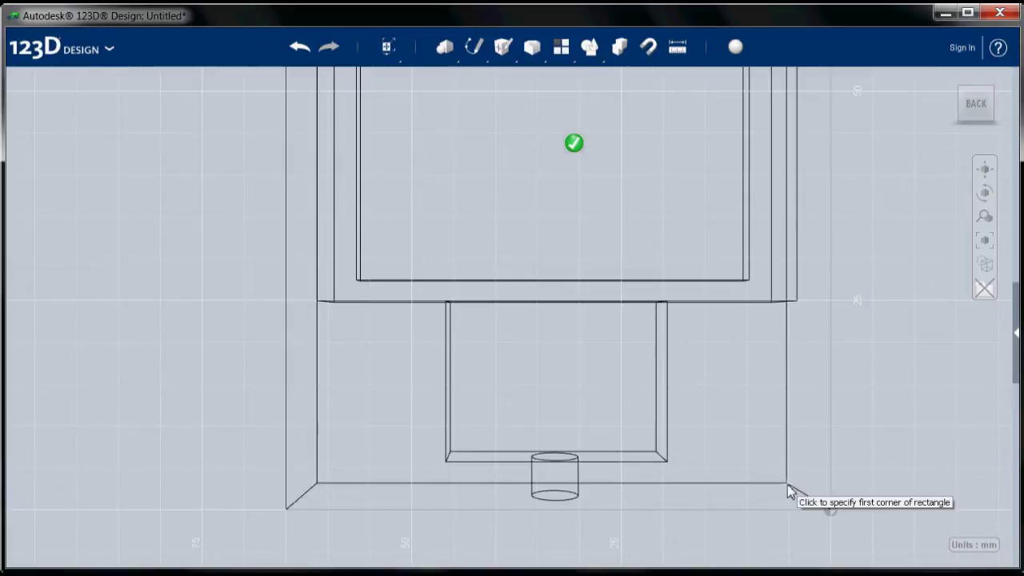
pyautogui.click(830, 512)
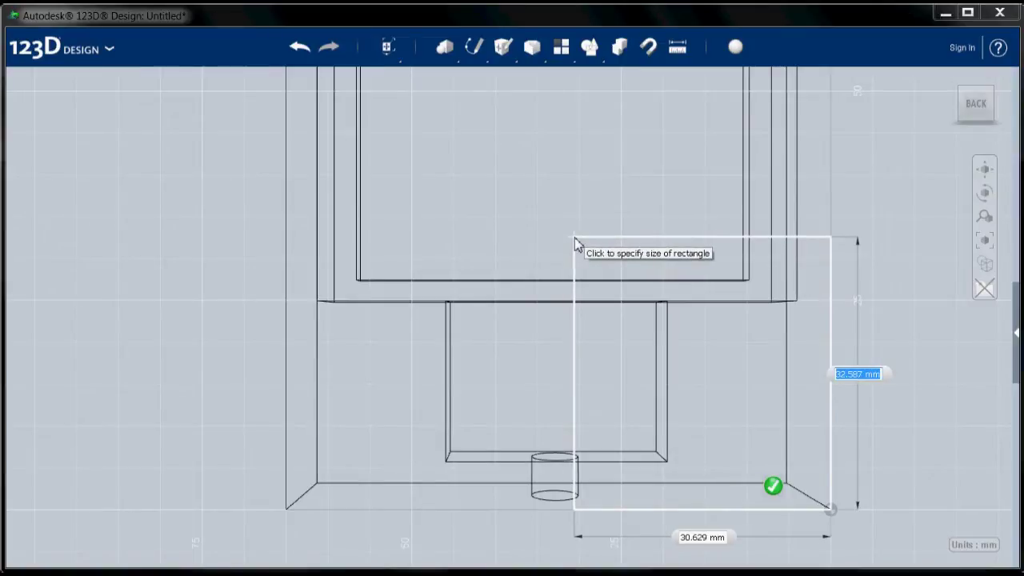
pyautogui.write('32')
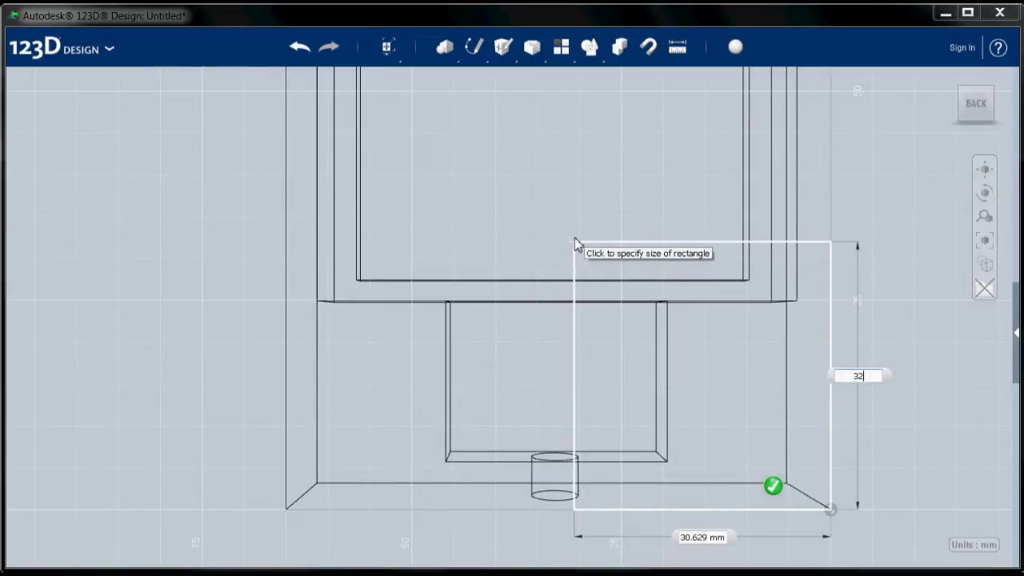
pyautogui.press('Tab')
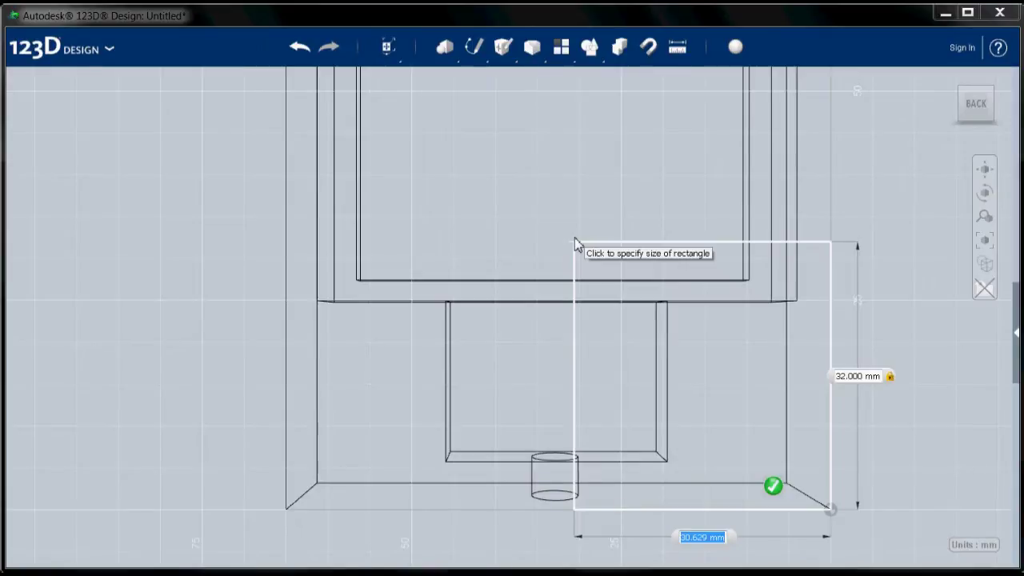
pyautogui.write('30')
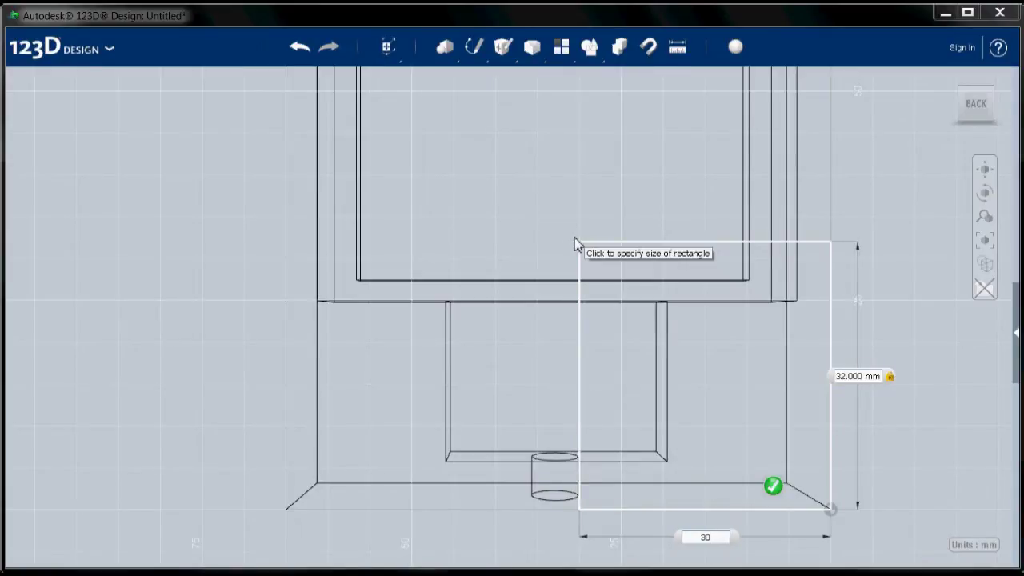
pyautogui.press('Tab')
pyautogui.press('Return')
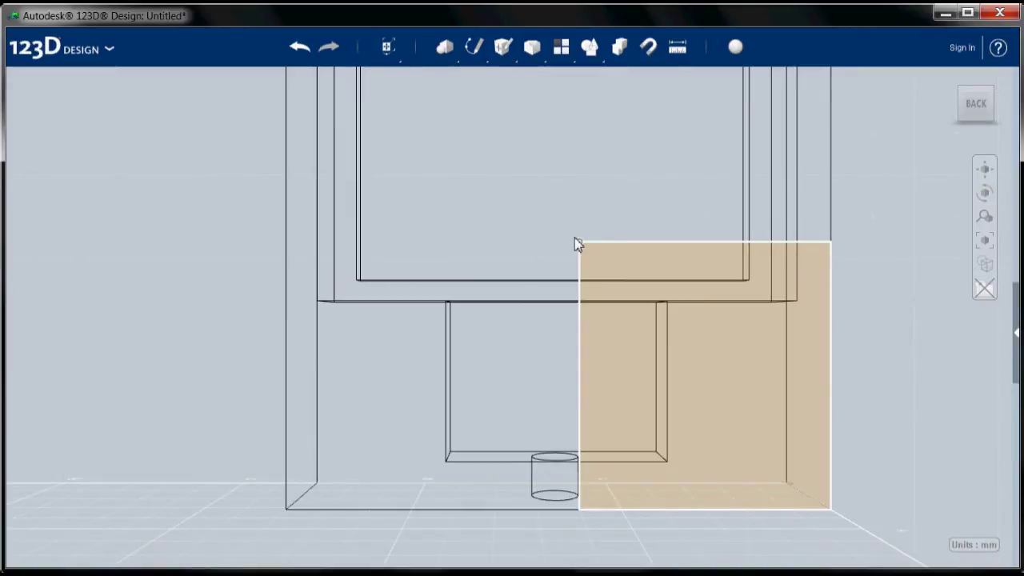
pyautogui.moveTo(474, 46)
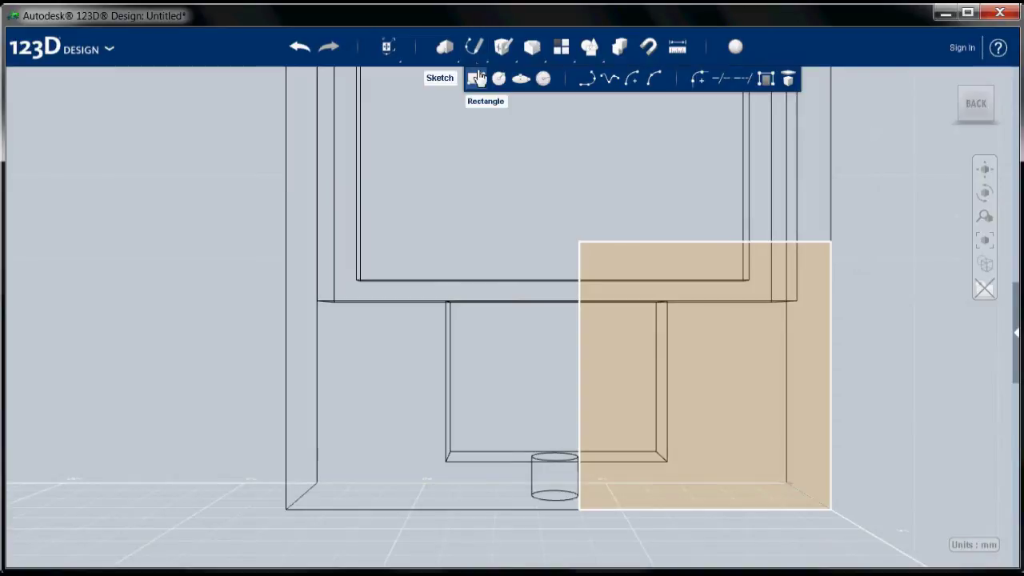
# - Sketch a 5 mm wide by 32 mm tall rectangle from the first rectangle's bottom-left corner
pyautogui.click(477, 78)
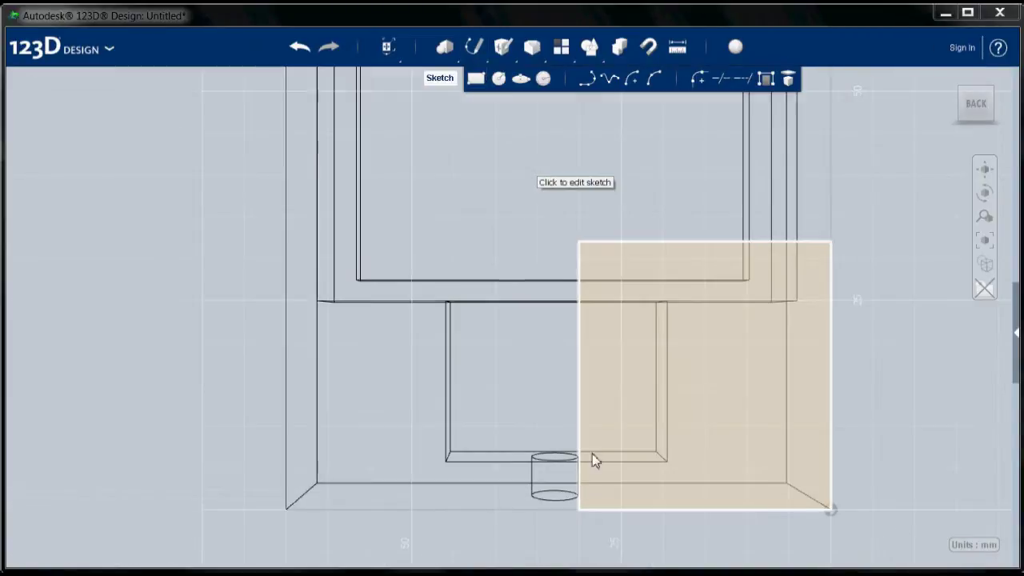
pyautogui.click(560, 518)
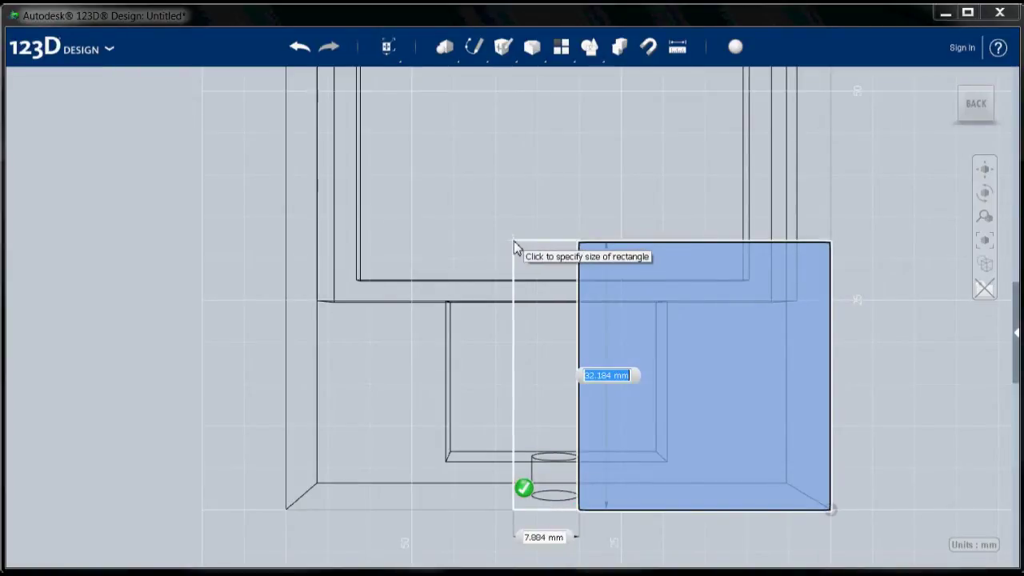
pyautogui.write('32')
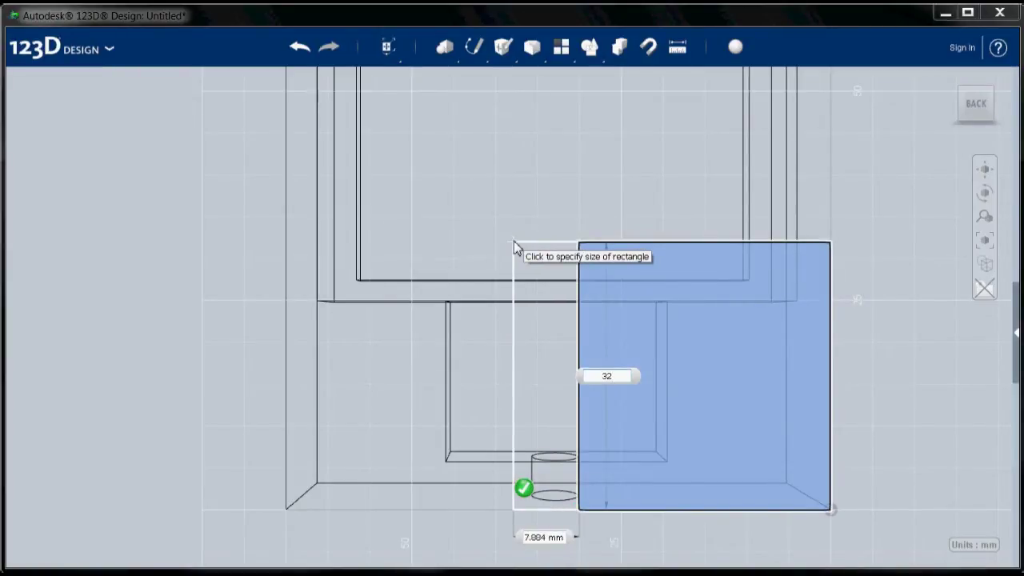
pyautogui.press('Tab')
pyautogui.write('5')
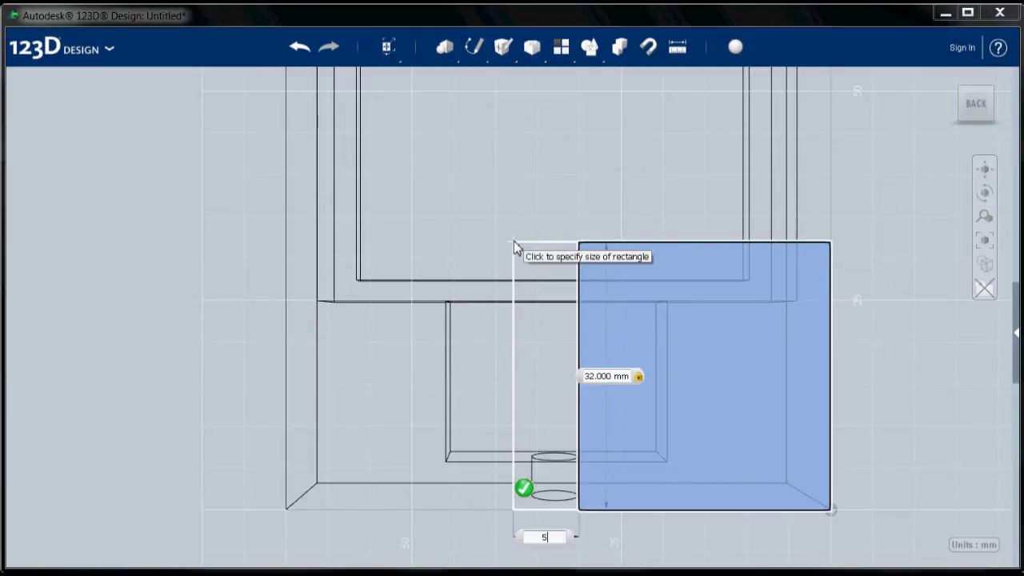
pyautogui.press('Tab')
pyautogui.press('Return')
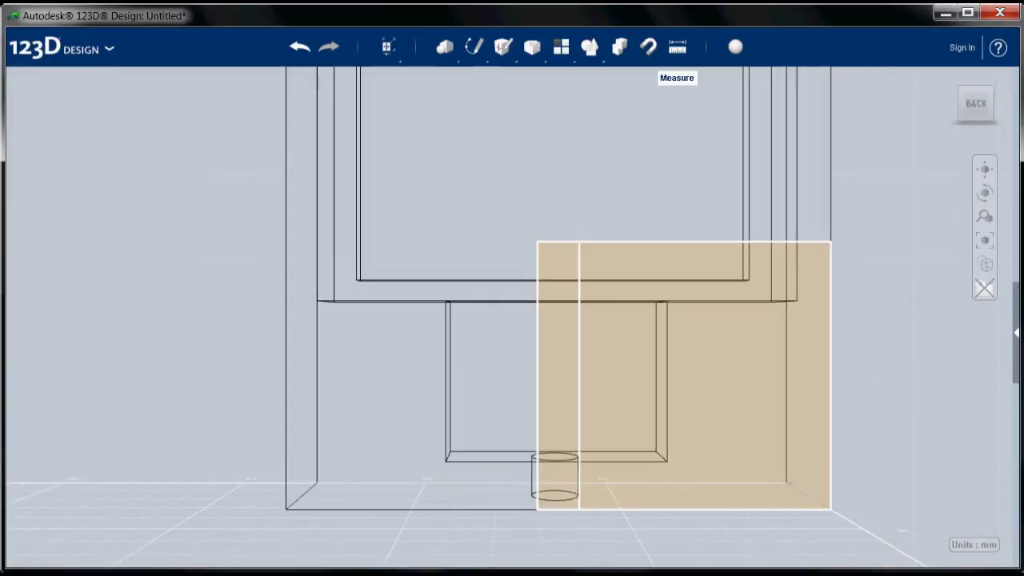
pyautogui.moveTo(436, 47)
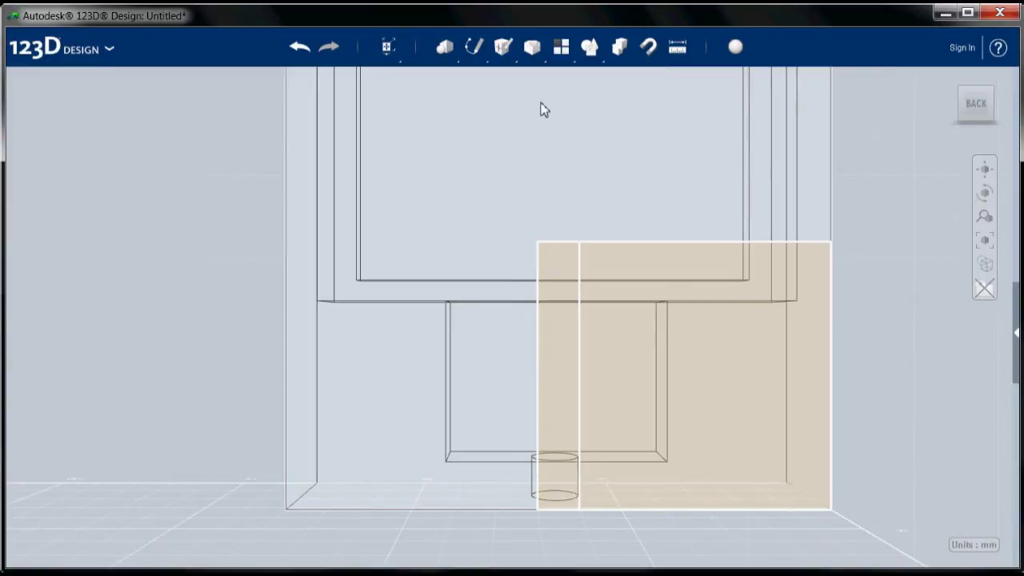
pyautogui.scroll(3, 561, 224)
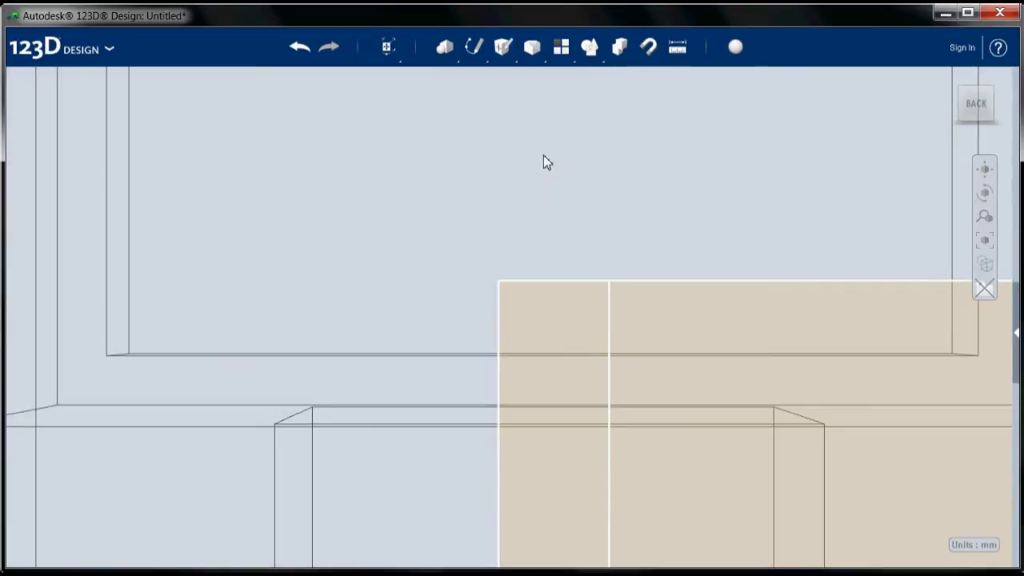
pyautogui.scroll(-1, 544, 155)
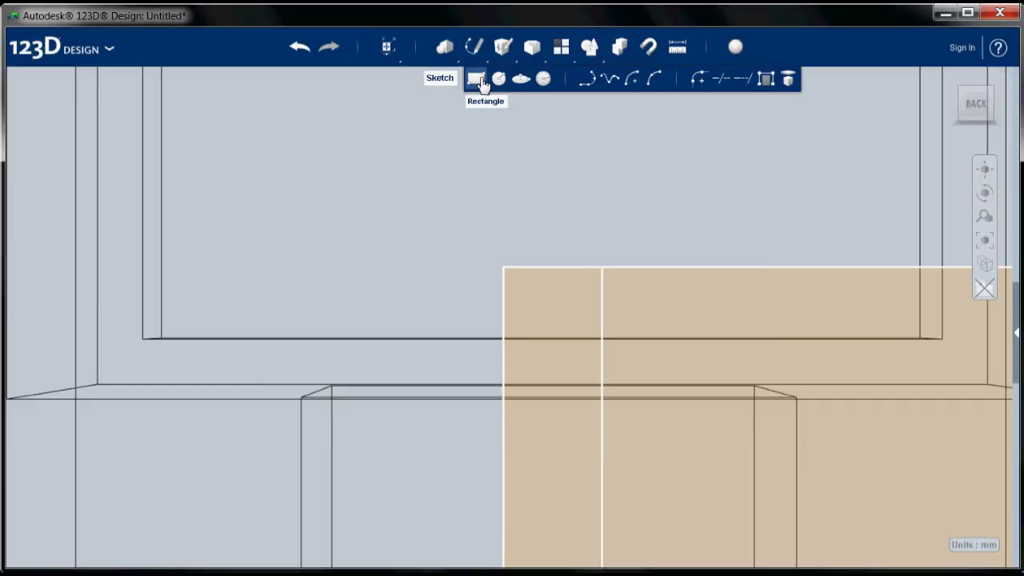
# - Sketch a 13.75 mm wide by 8 mm tall rectangle on the back face, above the existing sketch
pyautogui.click(475, 77)
pyautogui.click(537, 268)
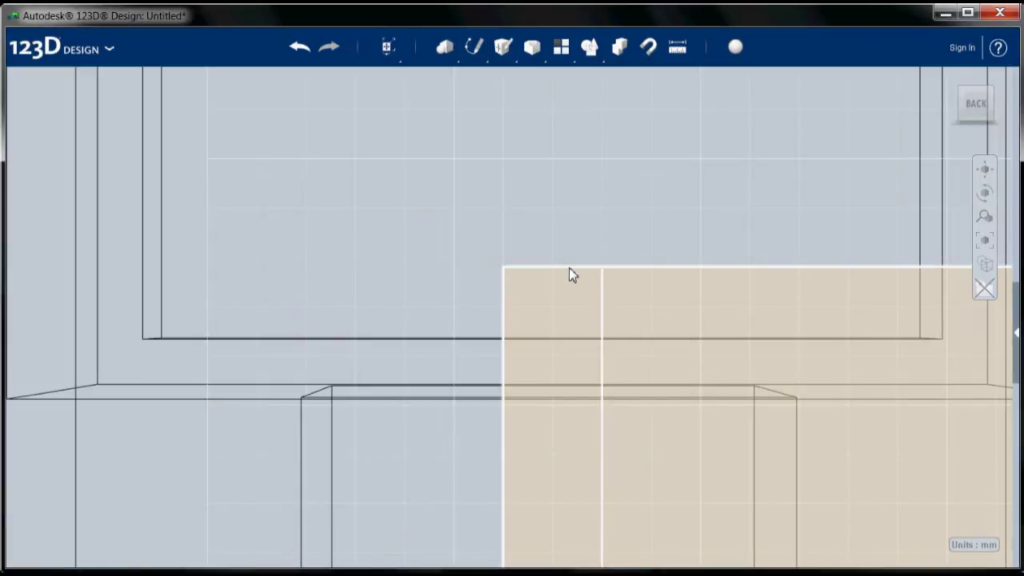
pyautogui.click(582, 296)
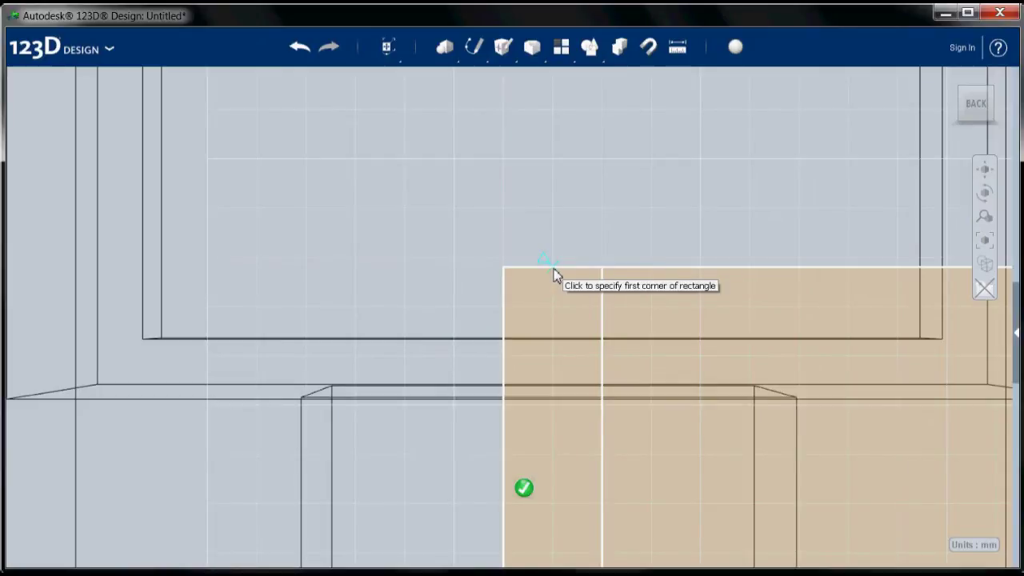
pyautogui.click(553, 271)
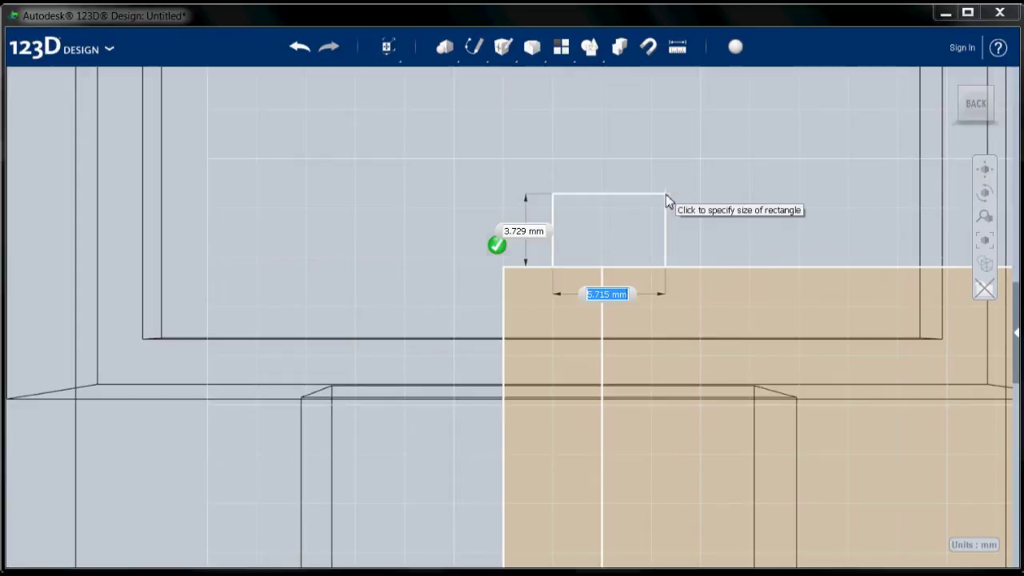
pyautogui.write('13.7')
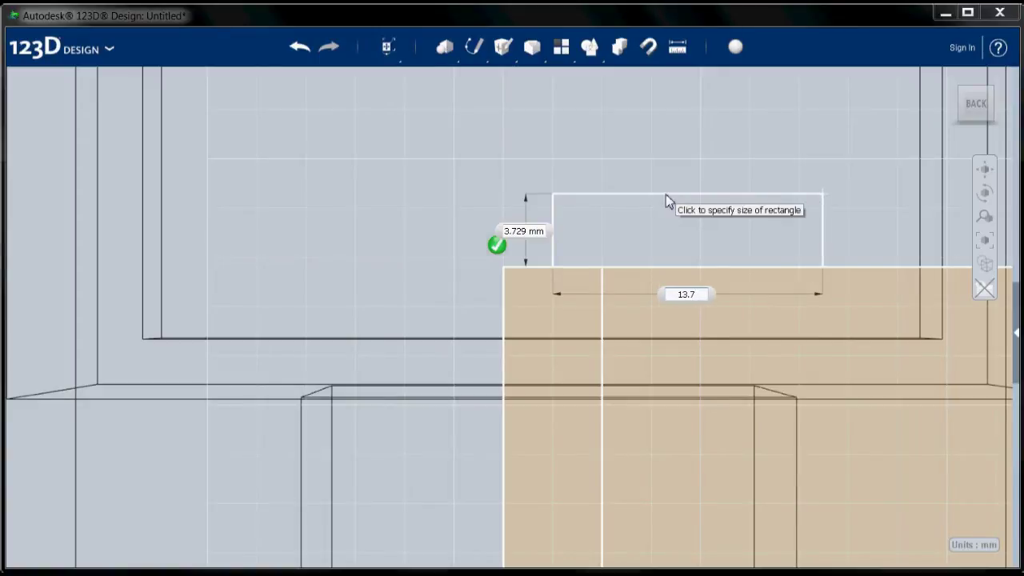
pyautogui.write('5')
pyautogui.press('Tab')
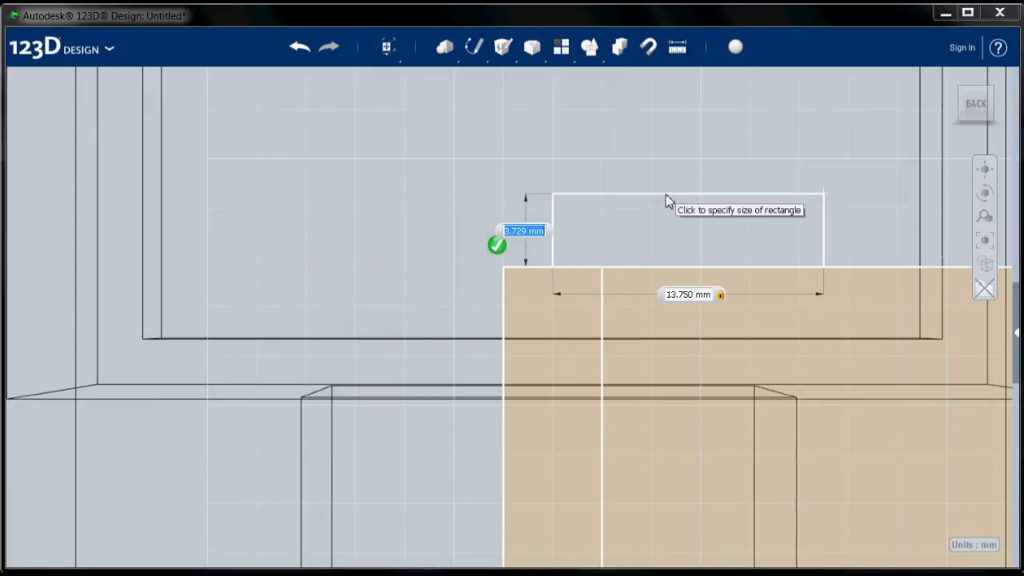
pyautogui.write('8')
pyautogui.press('Tab')
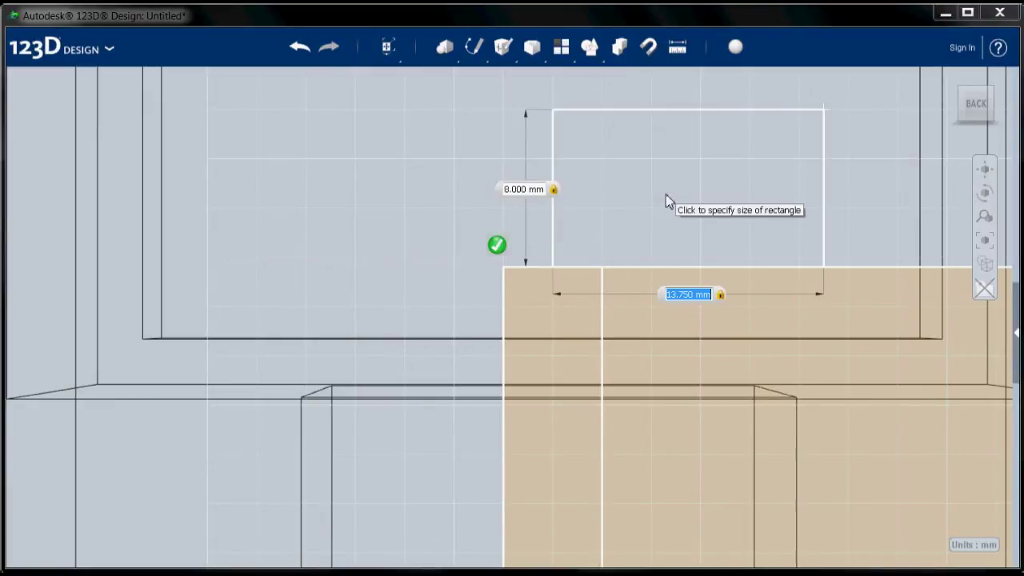
pyautogui.press('Return')
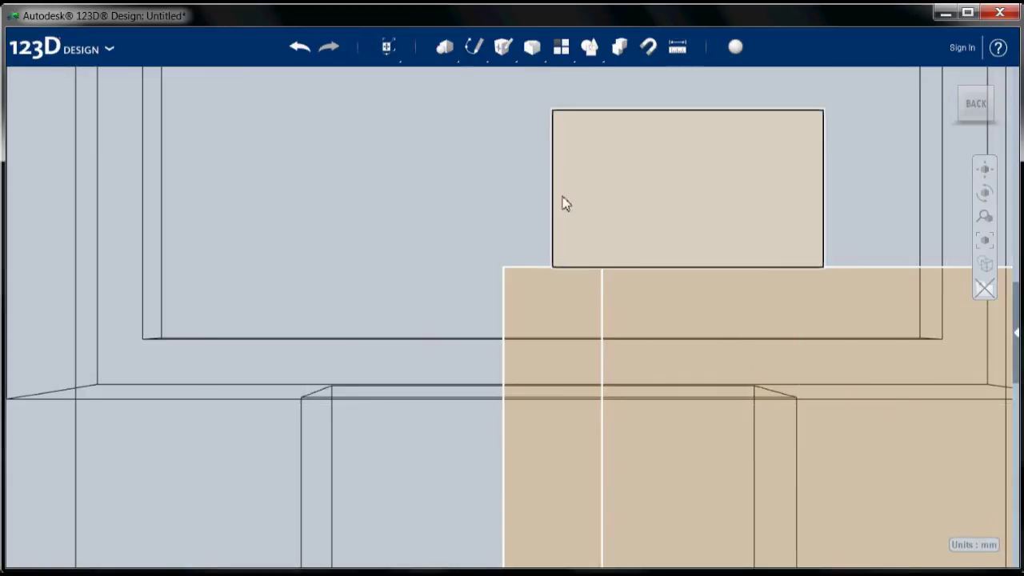
pyautogui.moveTo(500, 48)
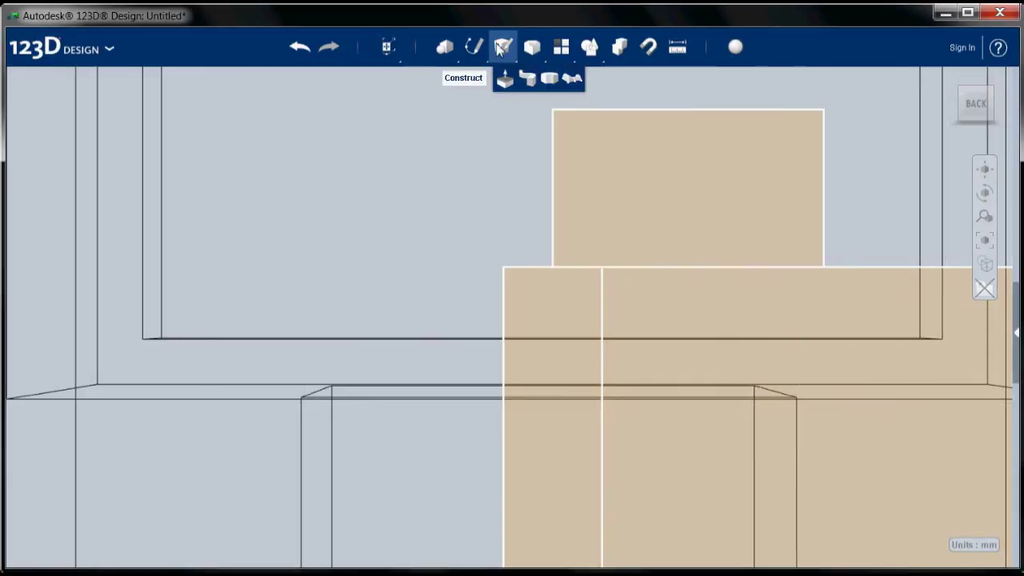
# - Sketch a second 8 mm by 13.75 mm rectangle from the first rectangle's corner, beside it
pyautogui.click(478, 79)
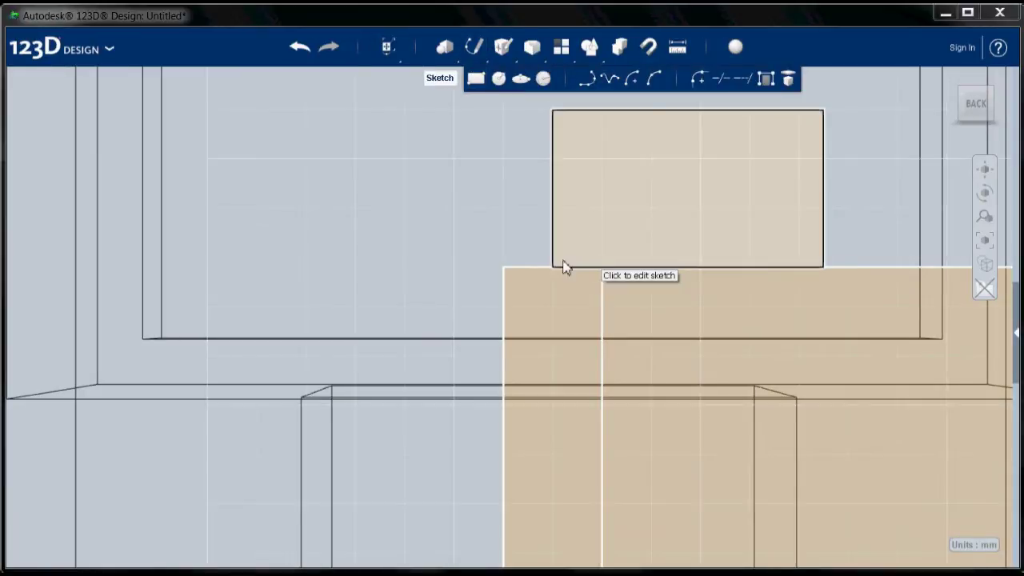
pyautogui.click(573, 257)
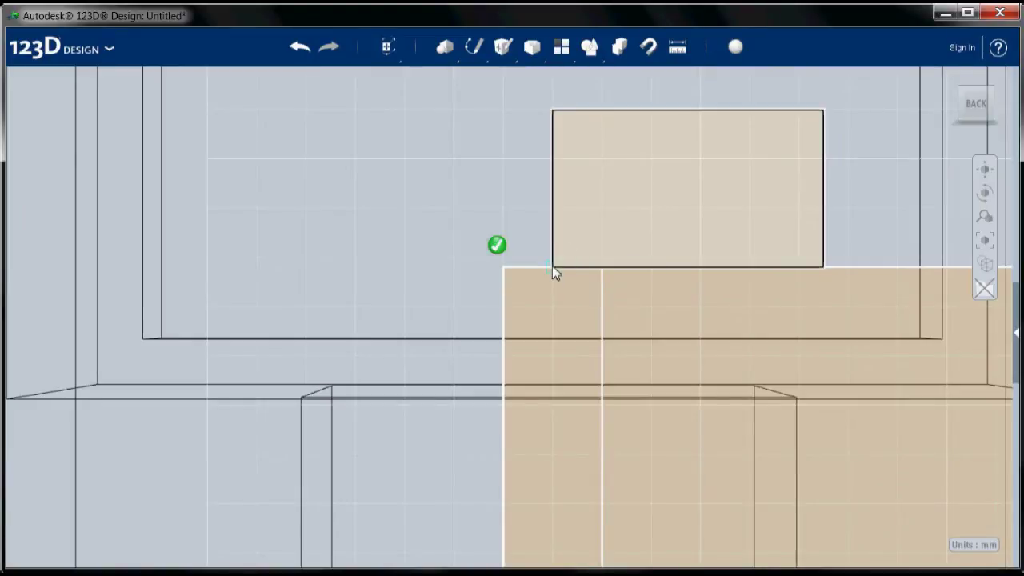
pyautogui.click(553, 268)
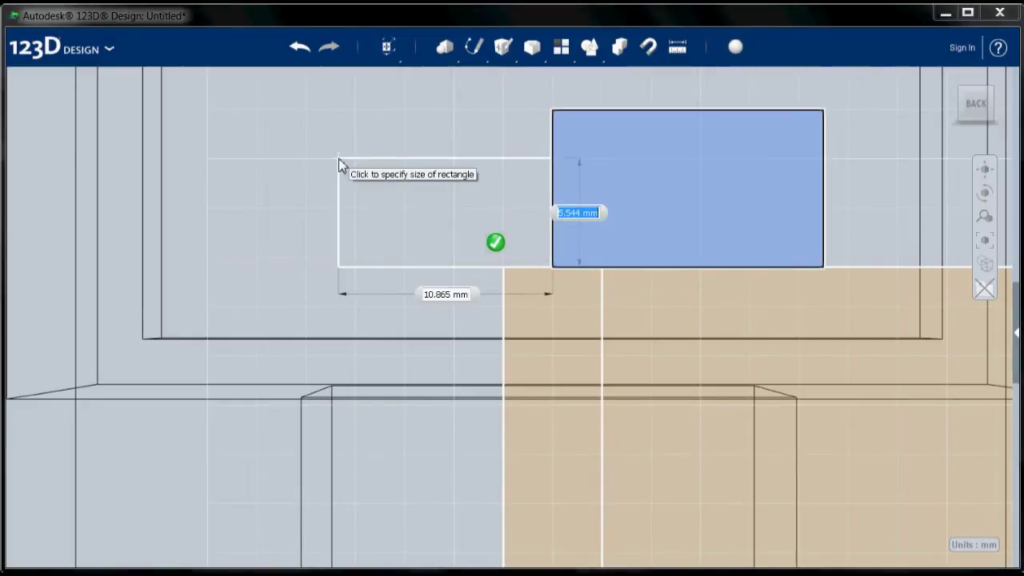
pyautogui.write('8')
pyautogui.press('Tab')
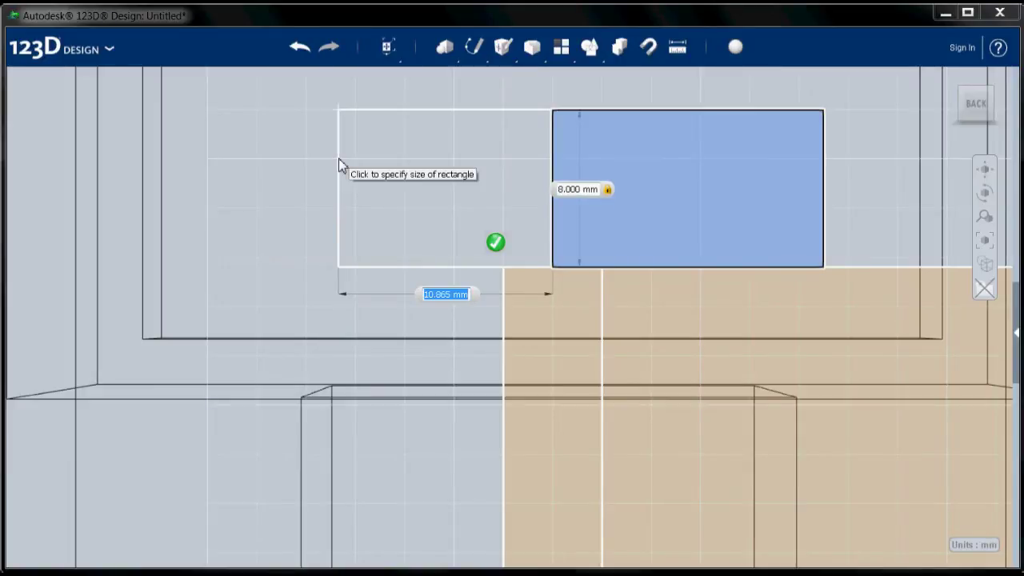
pyautogui.write('13')
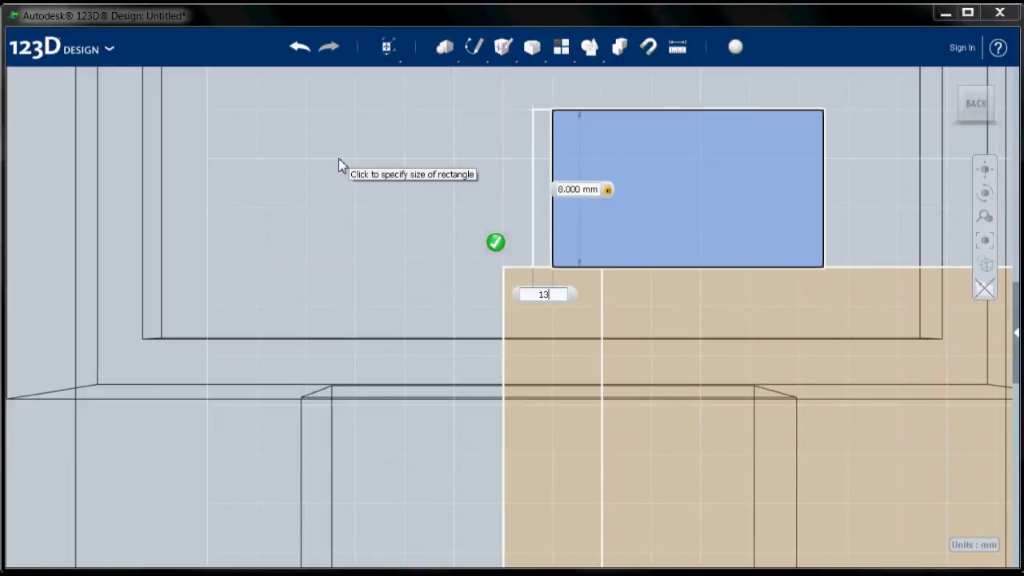
pyautogui.write('.75')
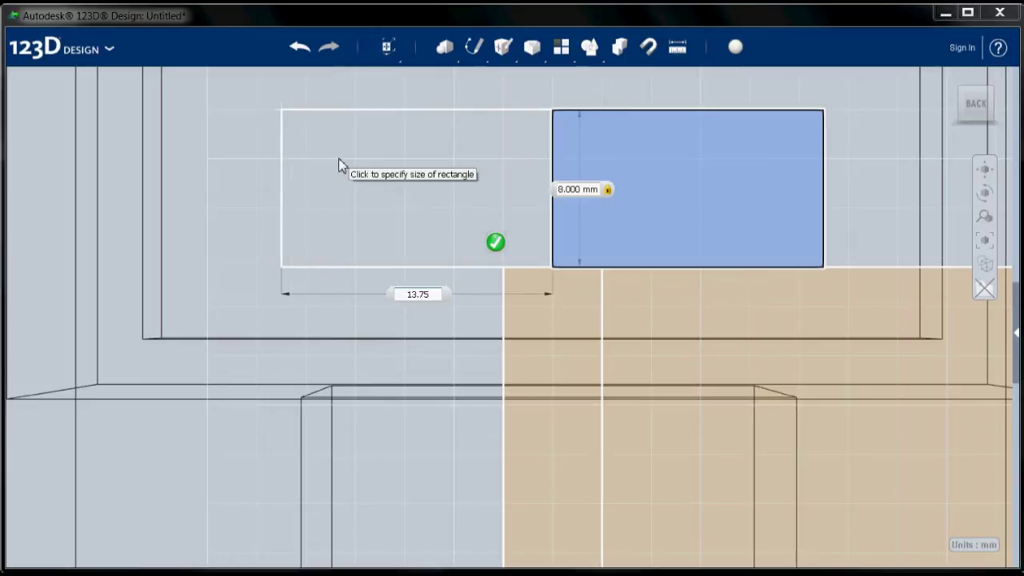
pyautogui.press('Tab')
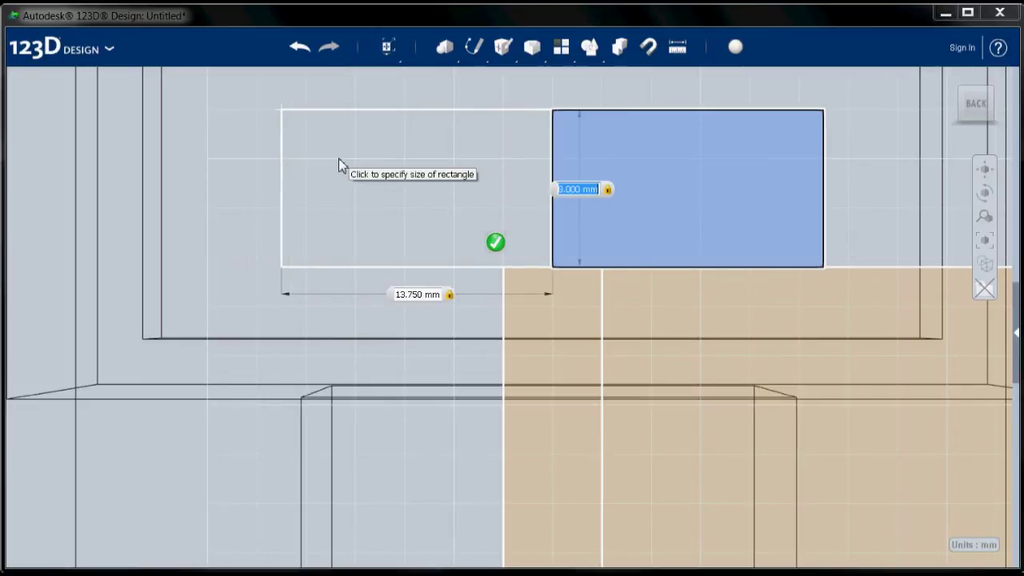
pyautogui.press('Return')
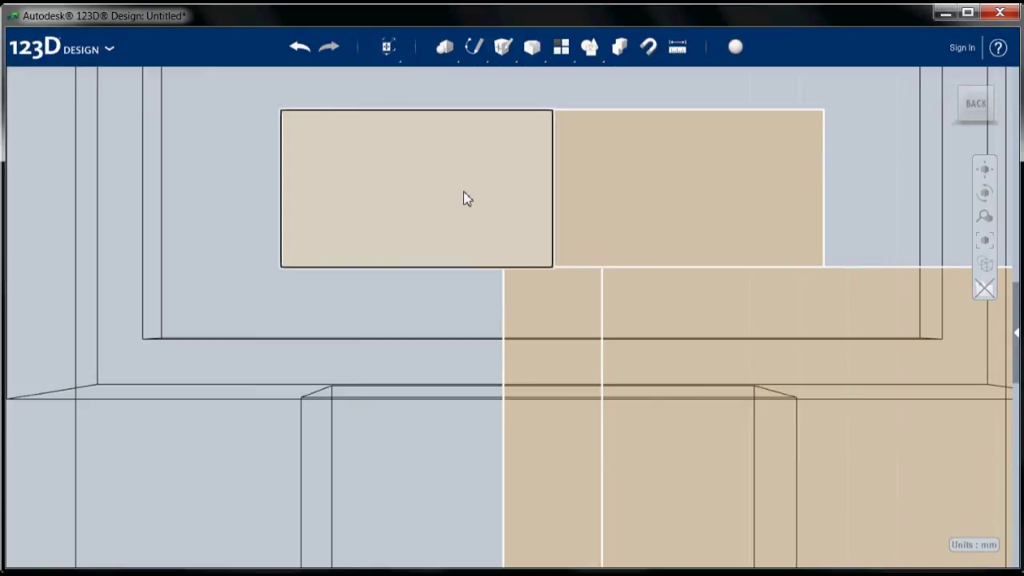
pyautogui.scroll(-5, 513, 199)
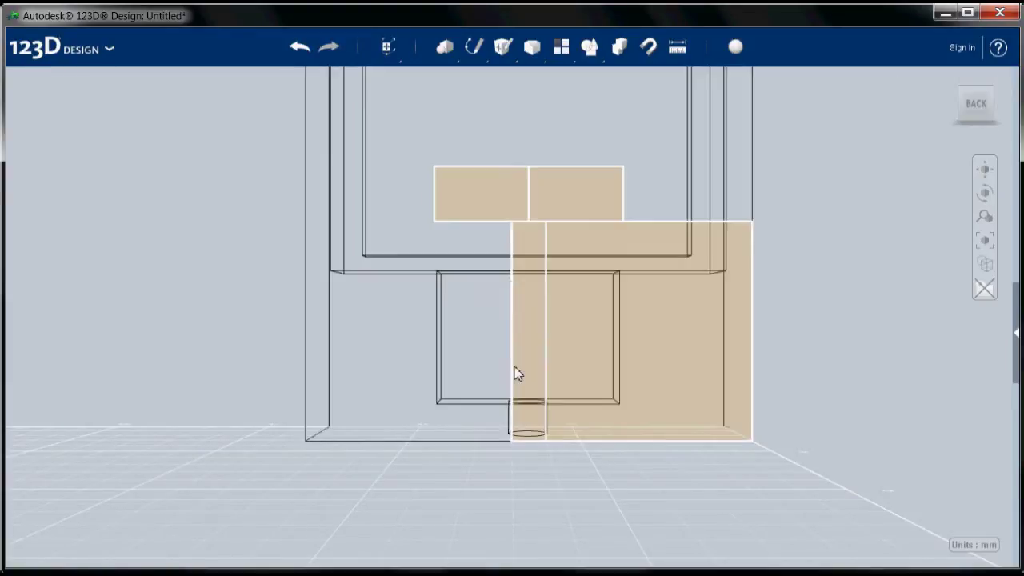
# - Switch the ViewCube to Bottom, then back to Back, to see the whole T-shaped sketch
pyautogui.moveTo(977, 128)
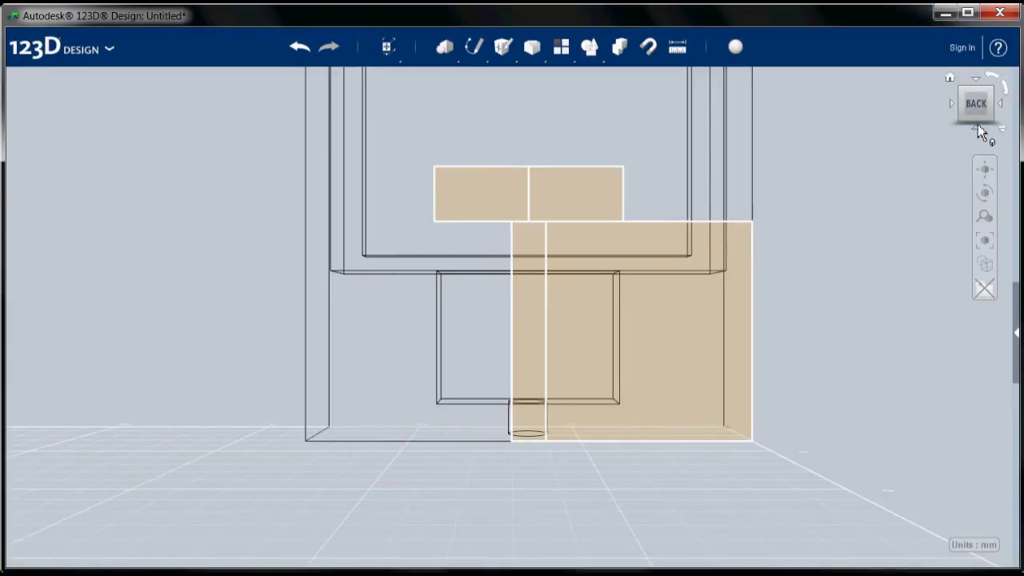
pyautogui.click(978, 128)
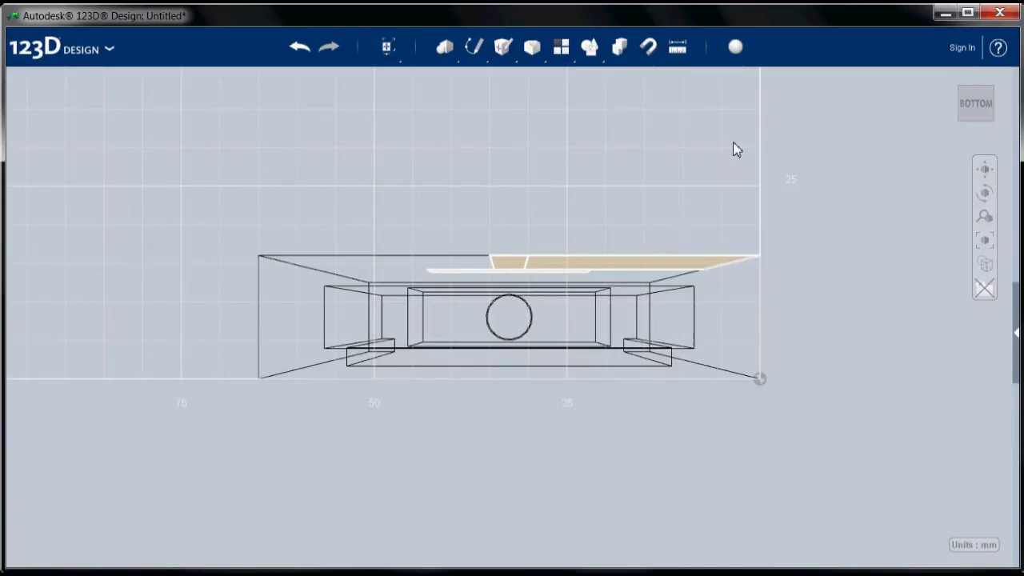
pyautogui.moveTo(976, 92)
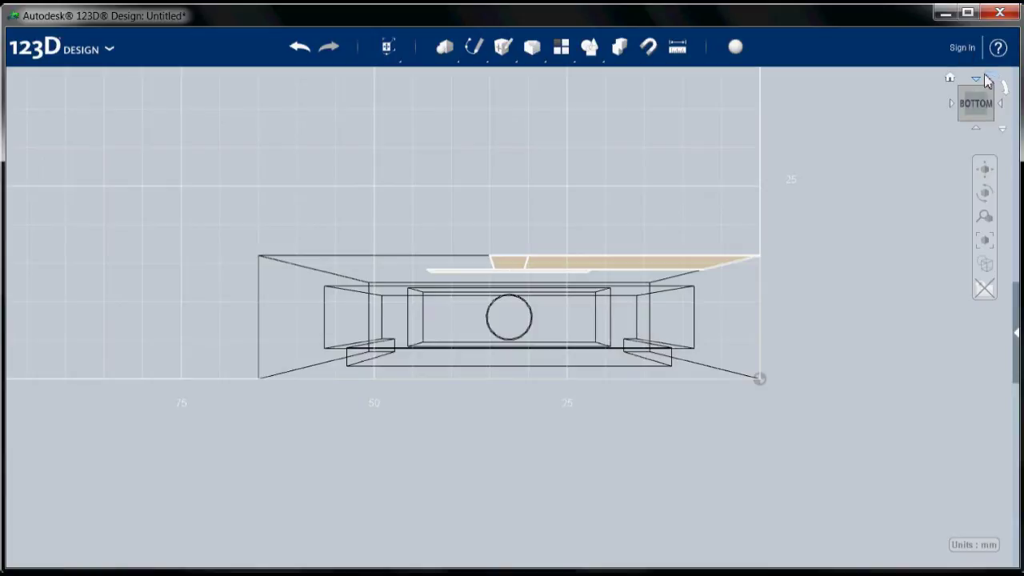
pyautogui.click(977, 78)
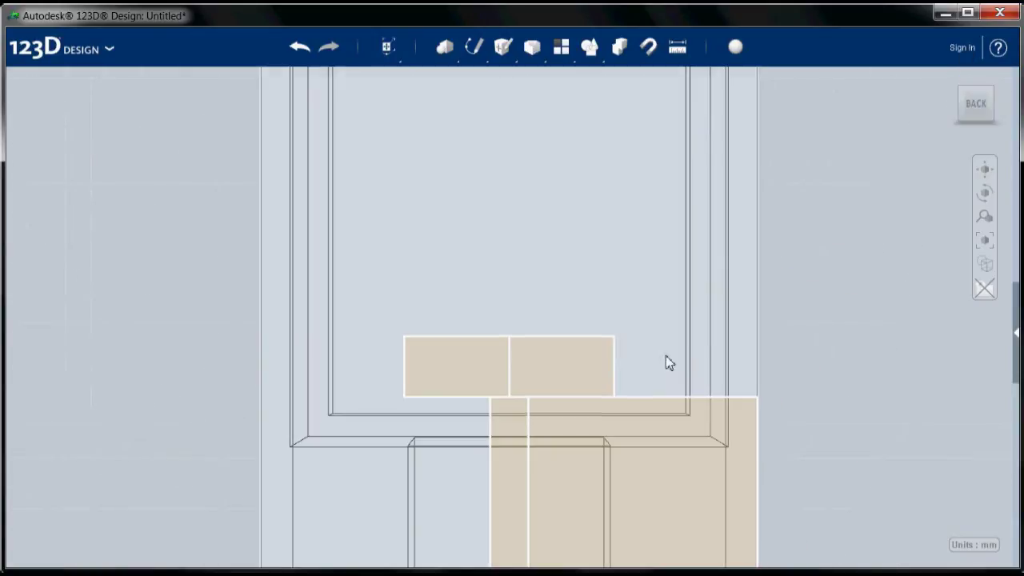
pyautogui.moveTo(486, 48)
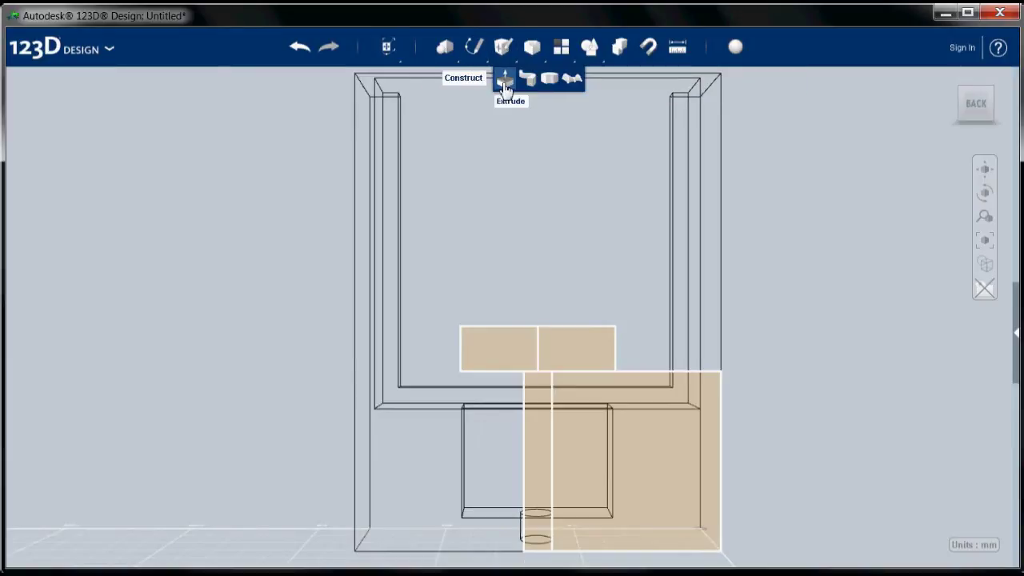
# - Extrude the two crossbar profiles and the vertical strip by -4 to cut the T-slot
pyautogui.click(505, 87)
pyautogui.click(508, 357)
pyautogui.click(555, 358)
pyautogui.click(543, 415)
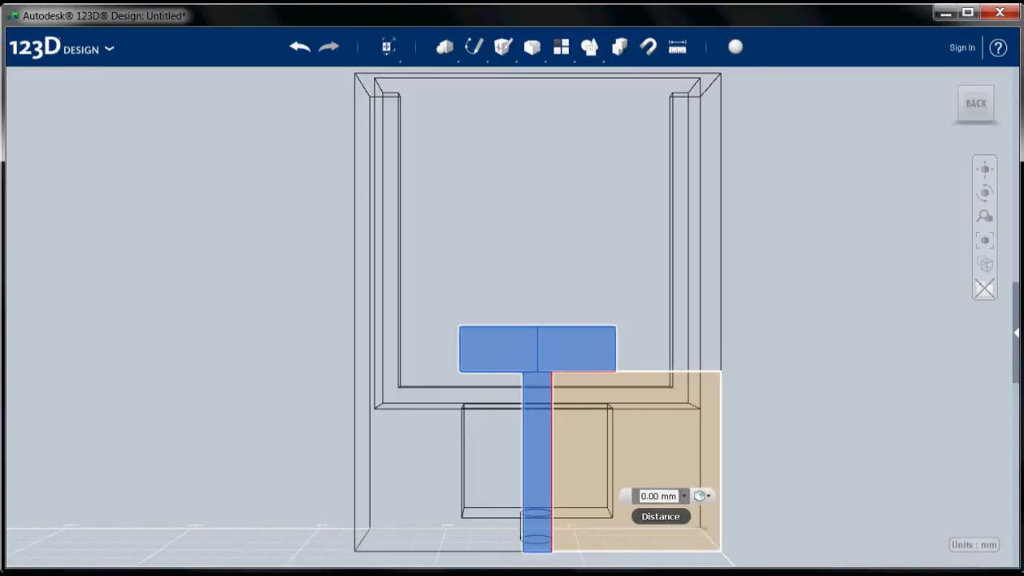
pyautogui.click(678, 496)
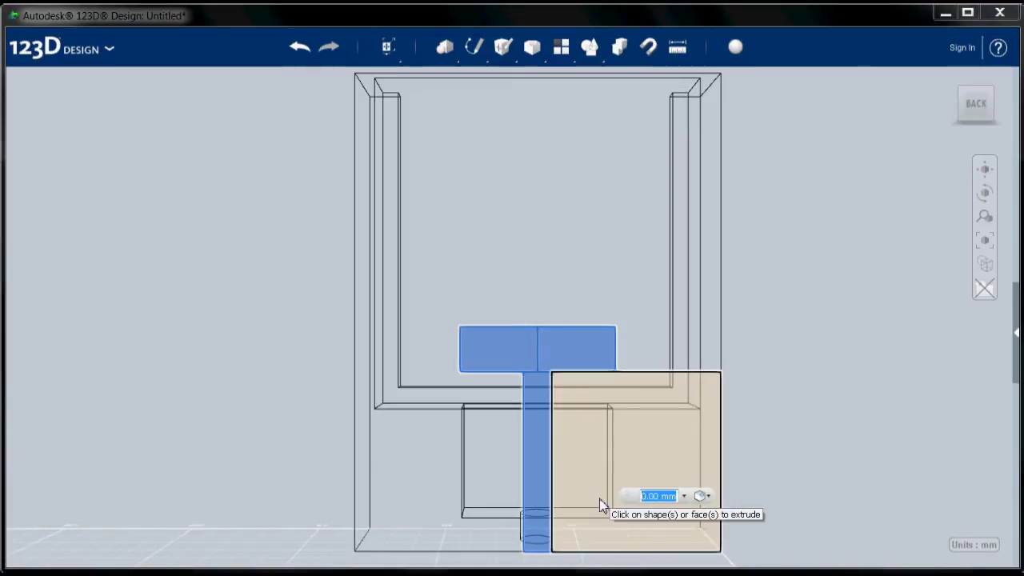
pyautogui.write('-4')
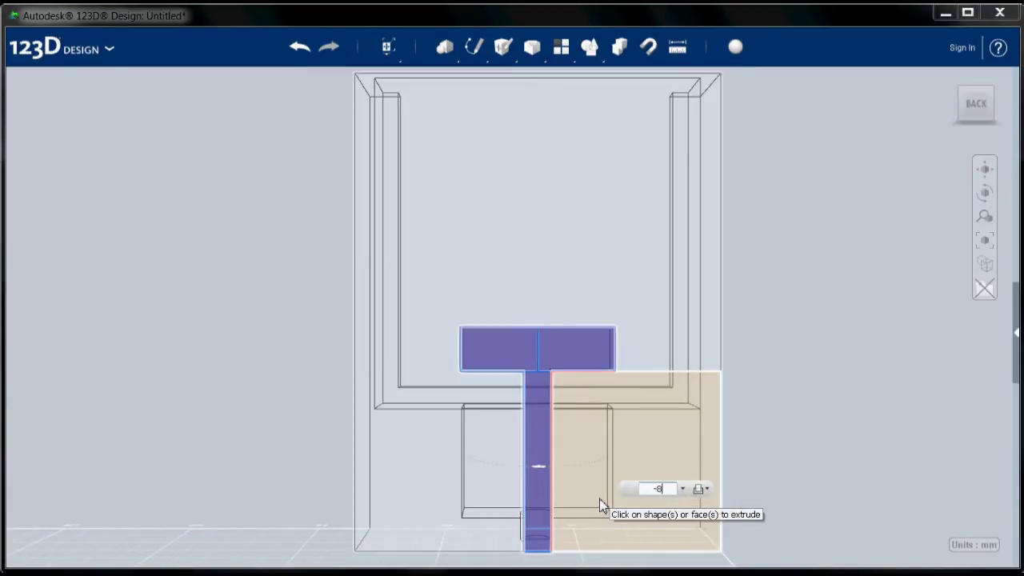
pyautogui.press('Return')
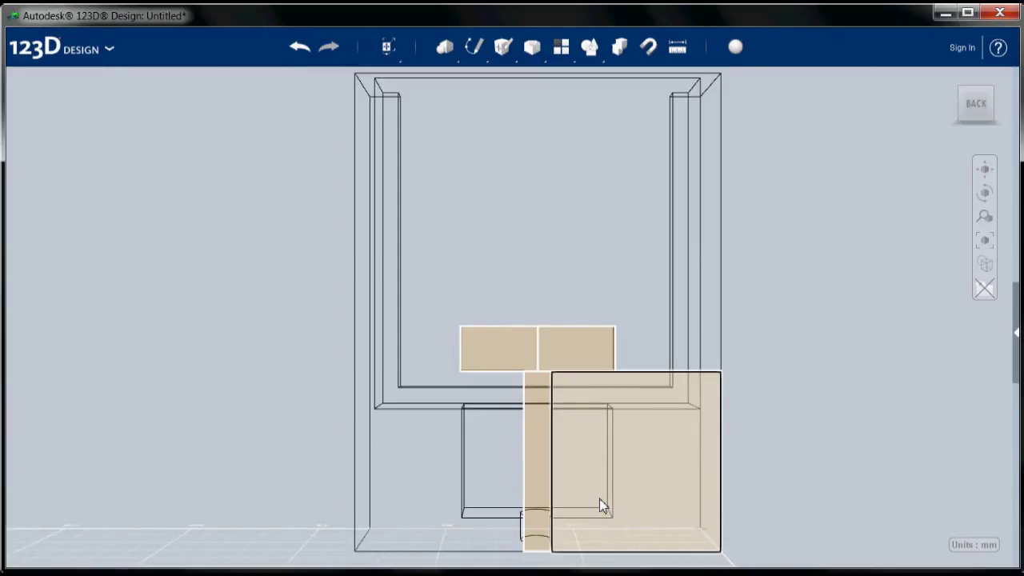
pyautogui.click(985, 288)
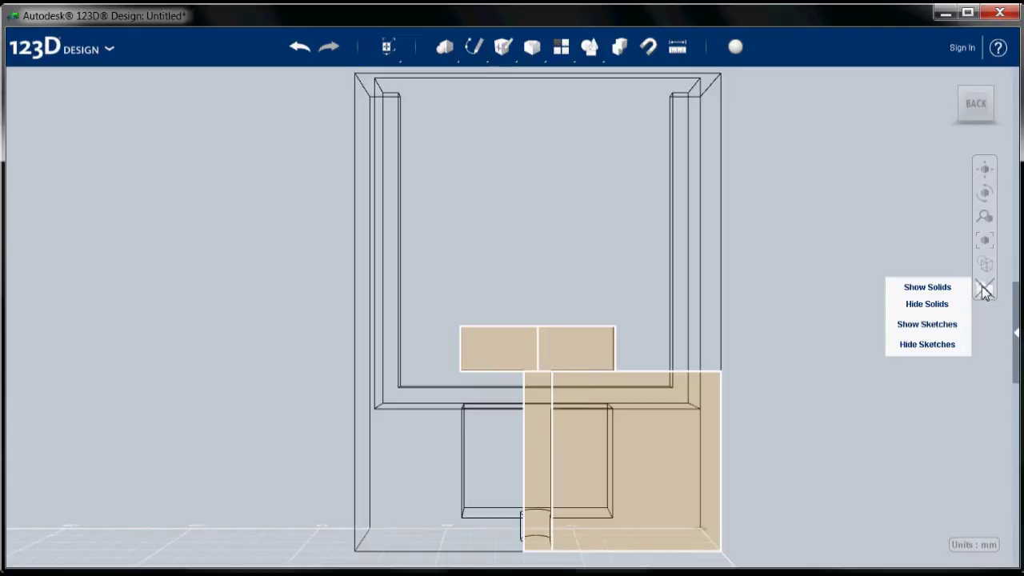
# - Hide all sketches and orbit to a perspective view of the holder's back
pyautogui.click(916, 345)
pyautogui.moveTo(681, 407)
pyautogui.mouseDown(button='right')
pyautogui.moveTo(583, 430)
pyautogui.moveTo(583, 473)
pyautogui.moveTo(521, 473)
pyautogui.moveTo(368, 434)
pyautogui.moveTo(365, 391)
pyautogui.moveTo(352, 419)
pyautogui.moveTo(355, 473)
pyautogui.mouseUp(button='right')
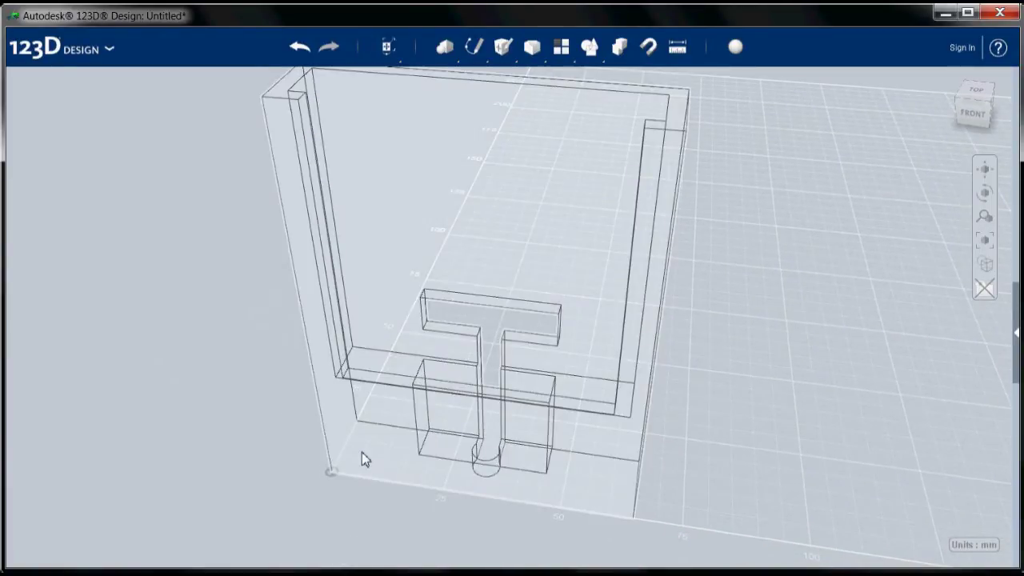
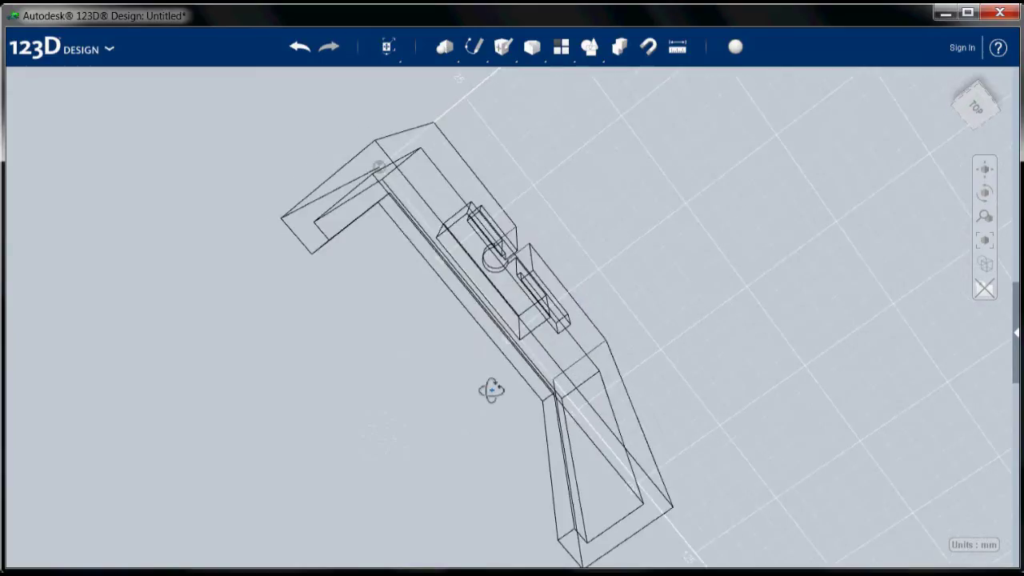
# - Switch the model display to Materials Only shaded solids
pyautogui.moveTo(487, 389); pyautogui.dragTo(436, 367, button='right')
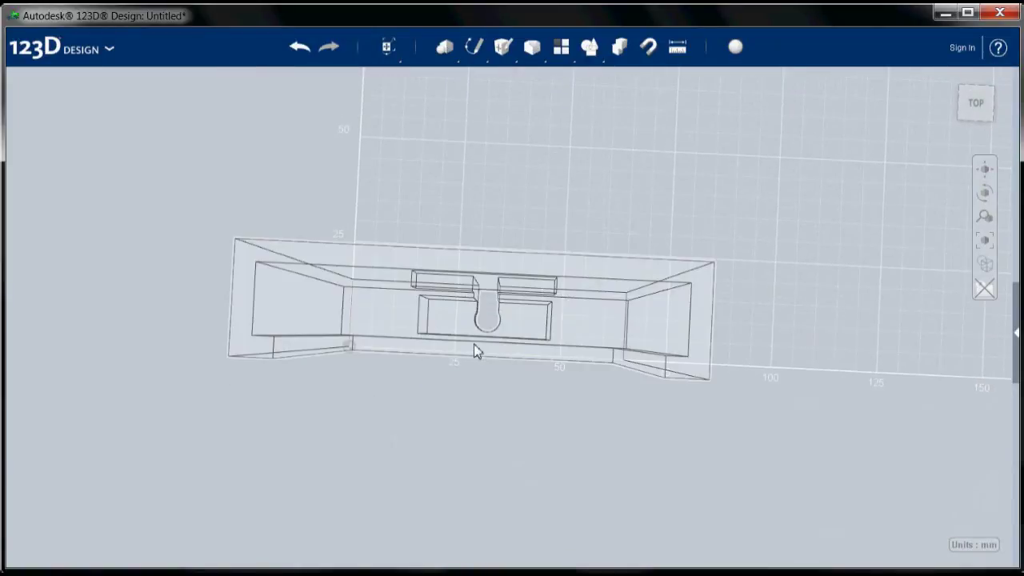
pyautogui.scroll(5, 476, 344)
pyautogui.moveTo(1002, 271)
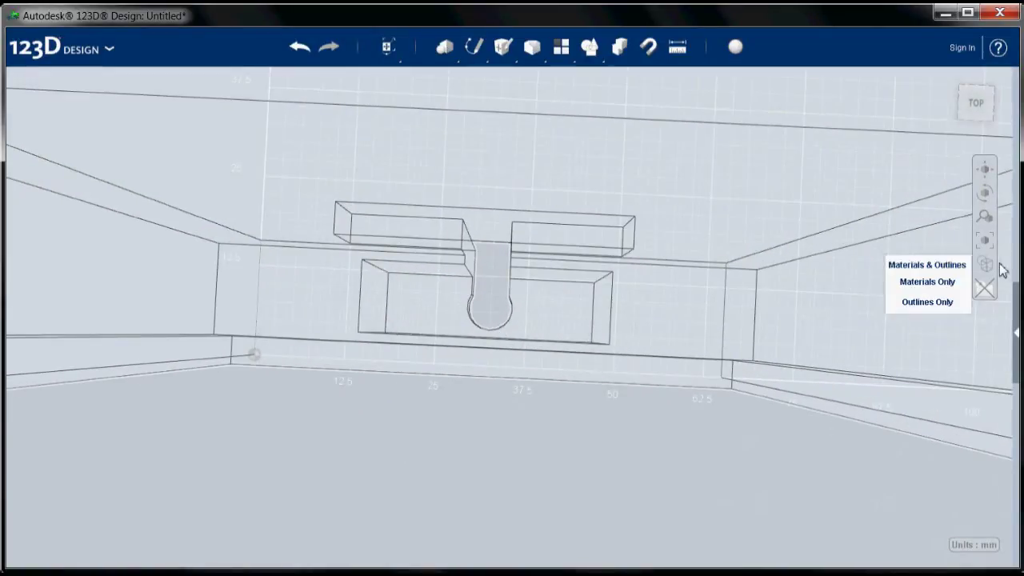
pyautogui.click(944, 282)
# - Sketch an 8 × 3 mm rectangle on the face right of the keyhole recess
pyautogui.scroll(1, 623, 346)
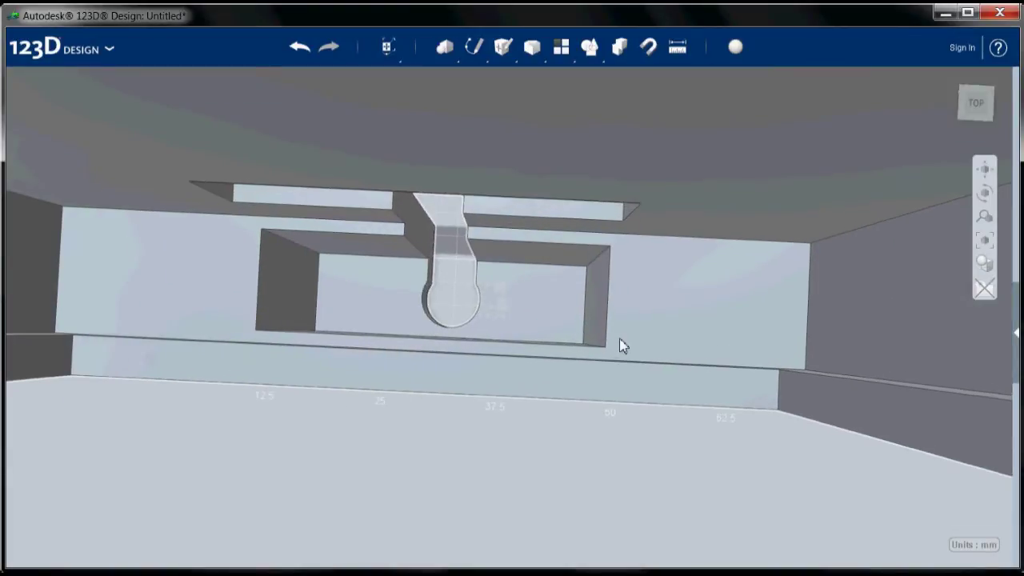
pyautogui.moveTo(447, 47)
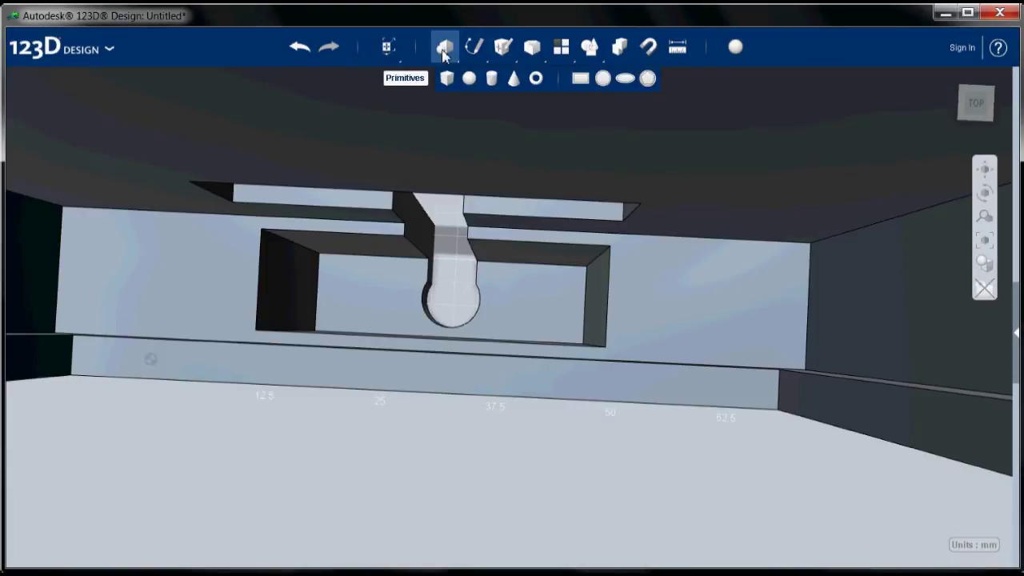
pyautogui.click(475, 78)
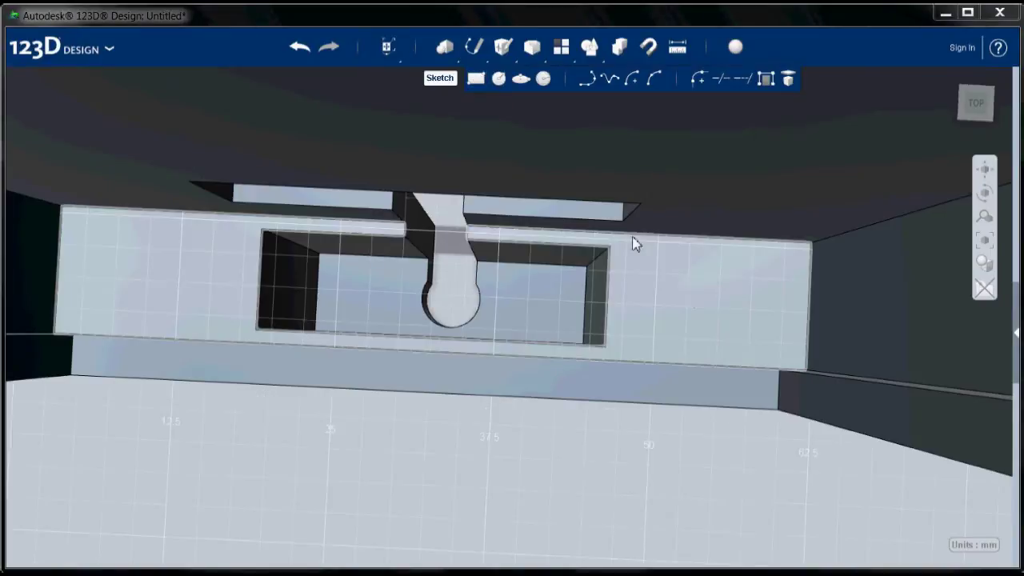
pyautogui.click(691, 299)
pyautogui.scroll(5, 677, 296)
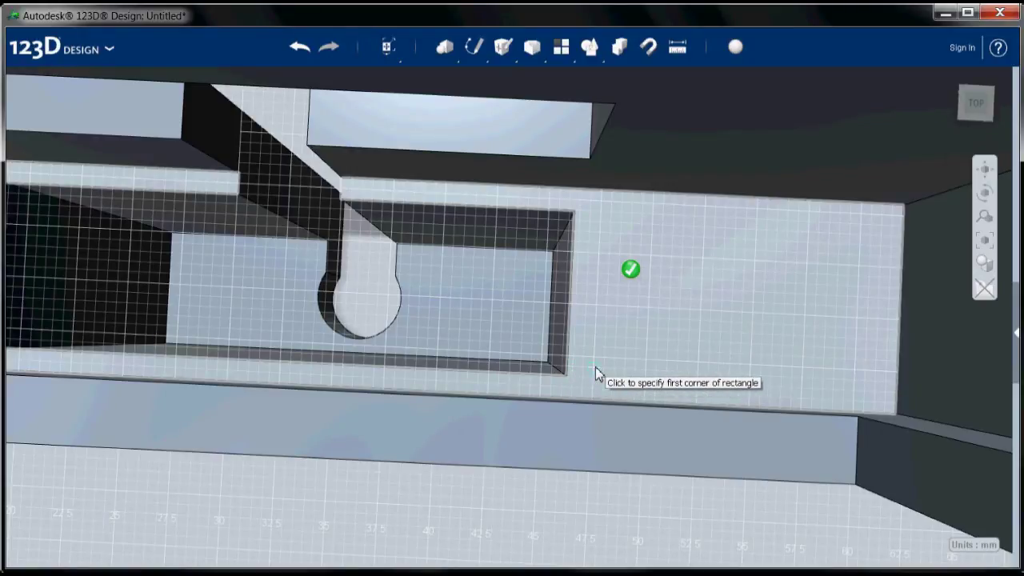
pyautogui.click(627, 332)
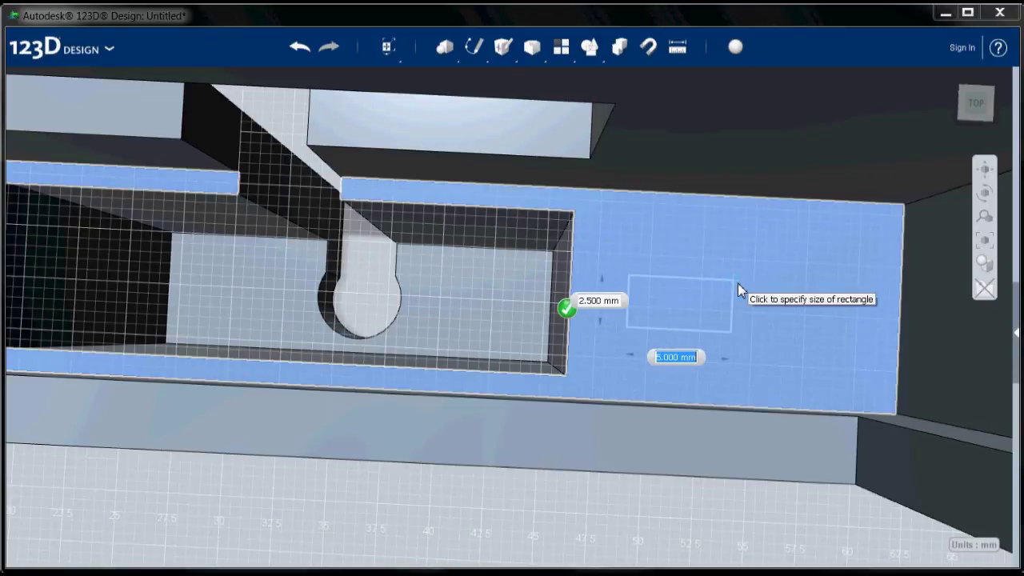
pyautogui.write('8')
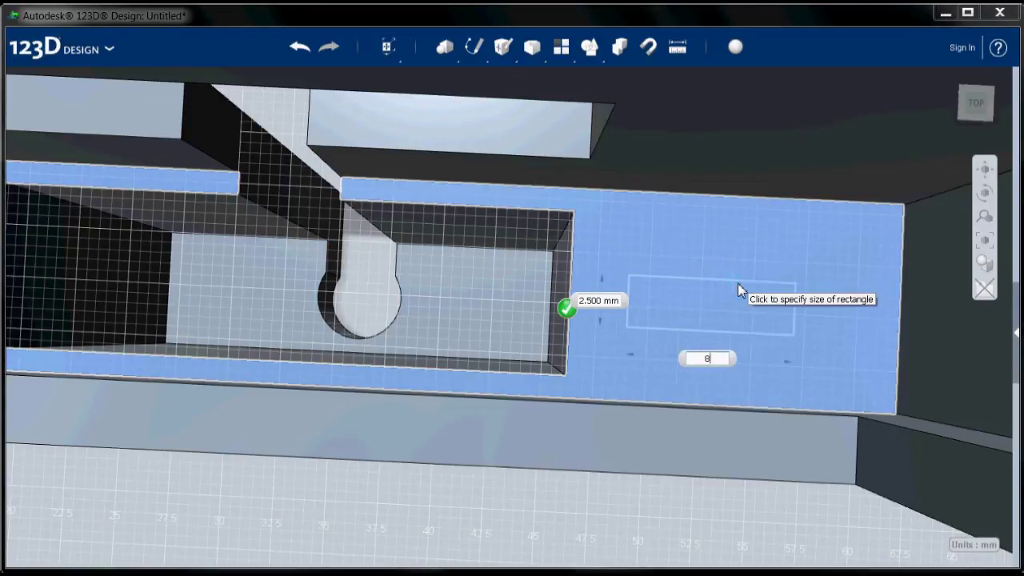
pyautogui.press('Tab')
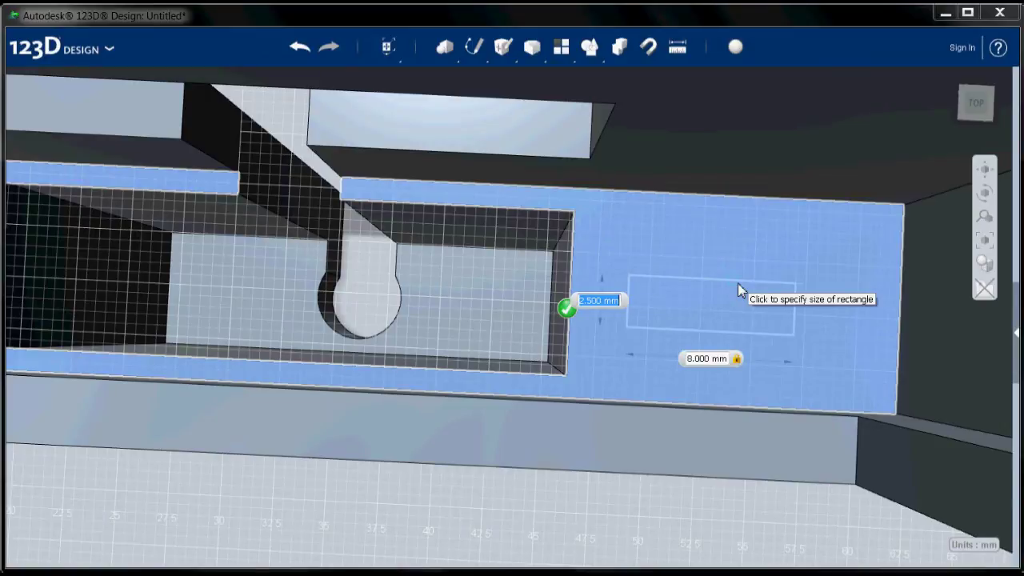
pyautogui.write('3')
pyautogui.press('Tab')
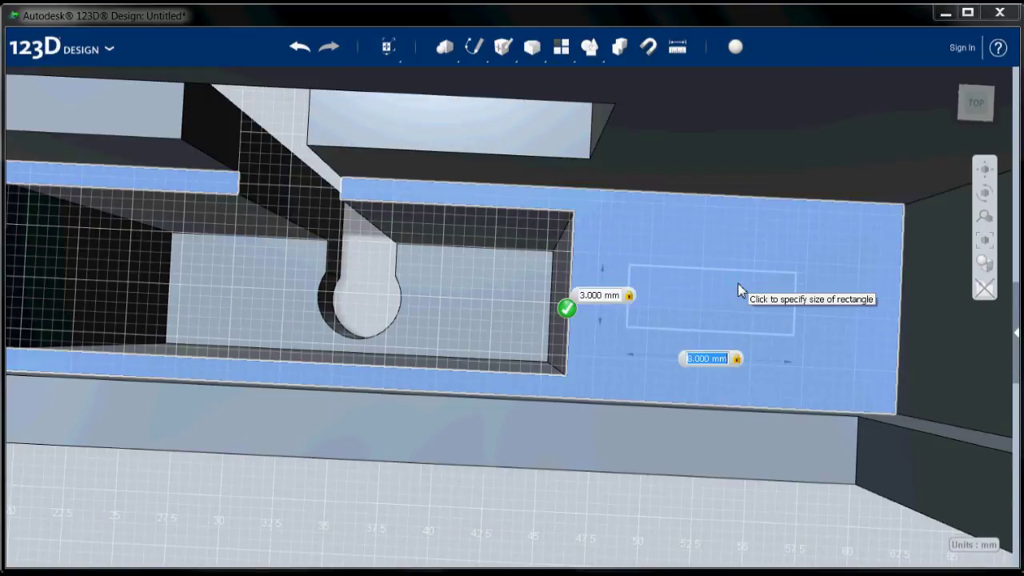
pyautogui.press('Return')
pyautogui.moveTo(738, 283); pyautogui.dragTo(30, 295, button='right')
pyautogui.scroll(-5, 32, 289)
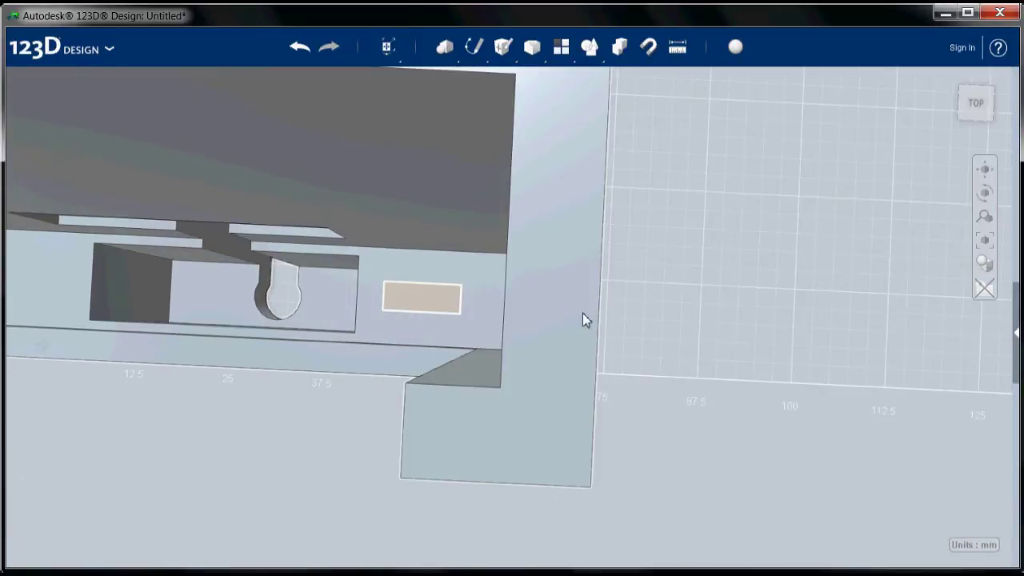
pyautogui.moveTo(582, 313); pyautogui.dragTo(779, 313, button='right')
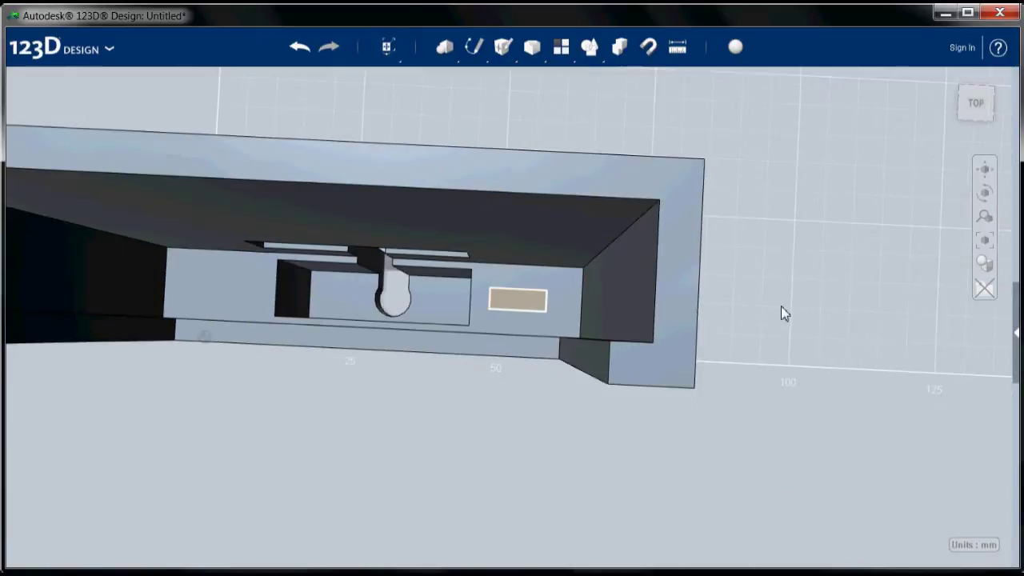
# - Sketch a second 8 × 3 mm rectangle on the face left of the keyhole recess
pyautogui.scroll(5, 197, 296)
pyautogui.scroll(5, 196, 298)
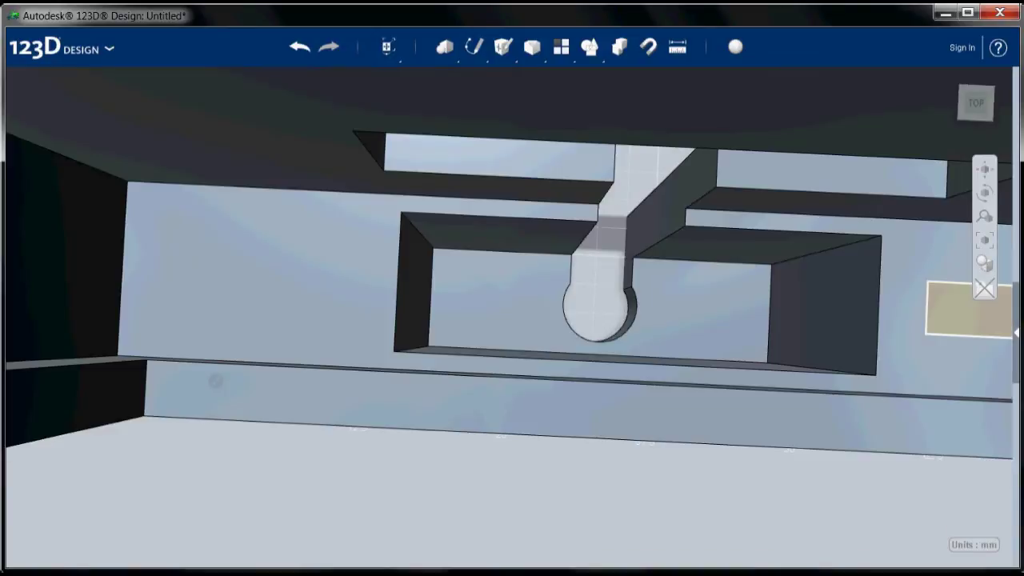
pyautogui.moveTo(460, 54)
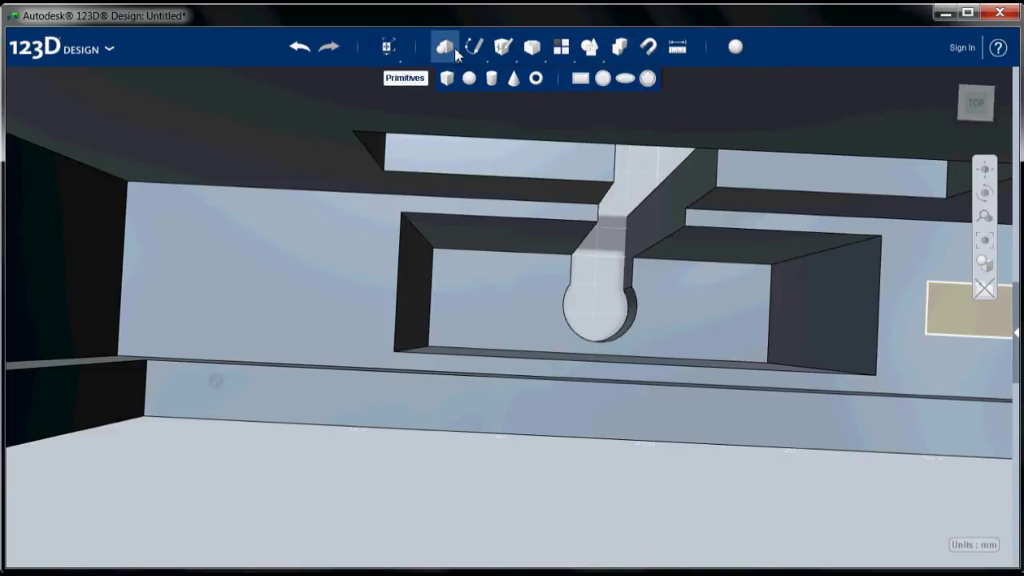
pyautogui.click(475, 77)
pyautogui.click(303, 329)
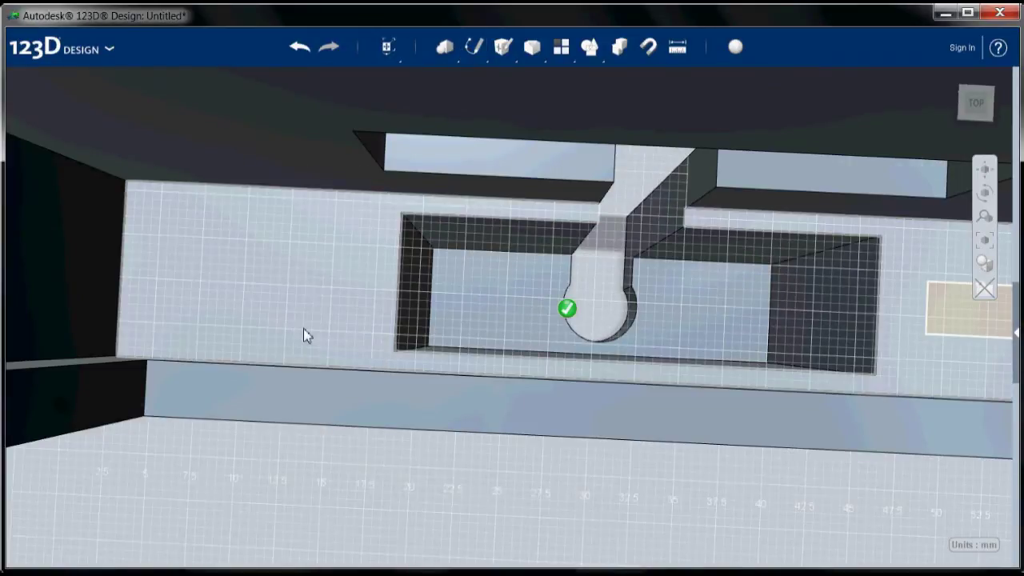
pyautogui.click(358, 314)
pyautogui.click(358, 315)
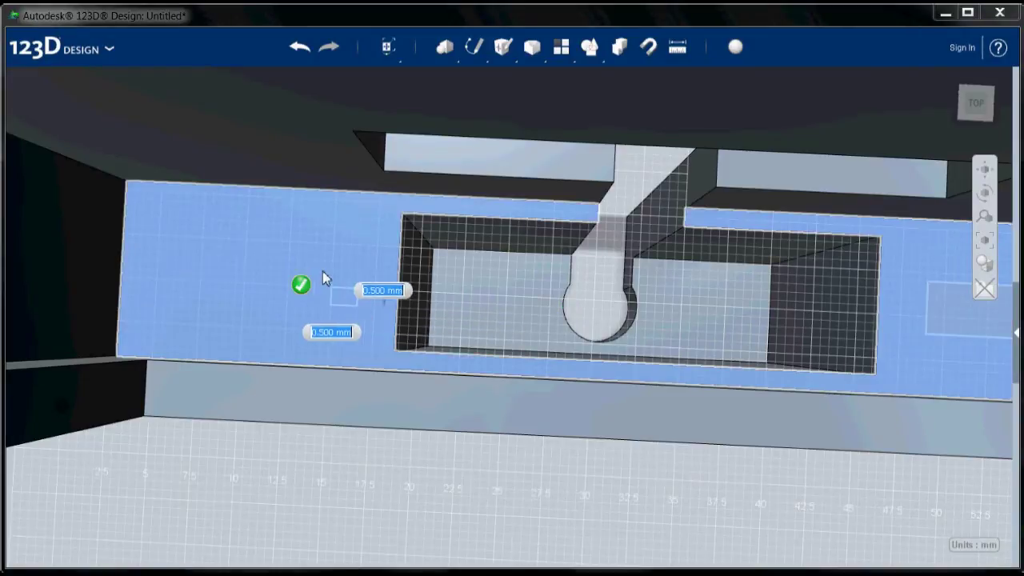
pyautogui.write('8')
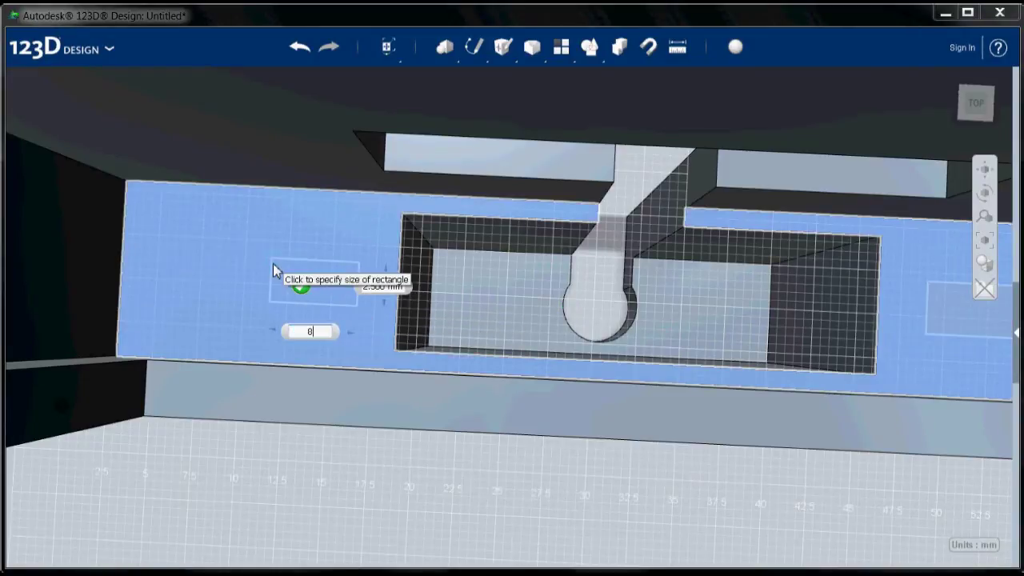
pyautogui.press('Tab')
pyautogui.write('3')
pyautogui.press('Tab')
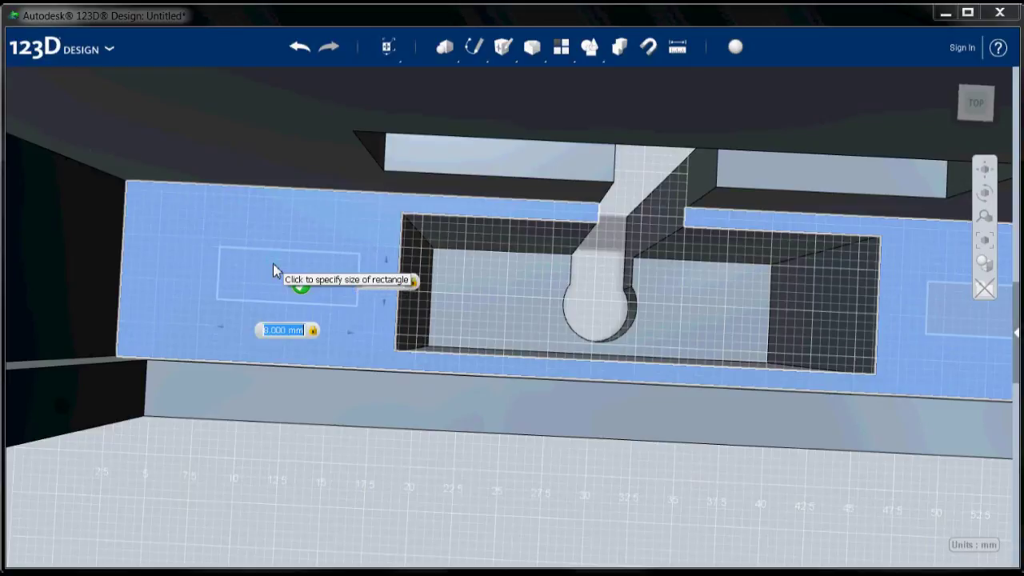
pyautogui.press('Return')
pyautogui.click(273, 270)
pyautogui.moveTo(528, 50)
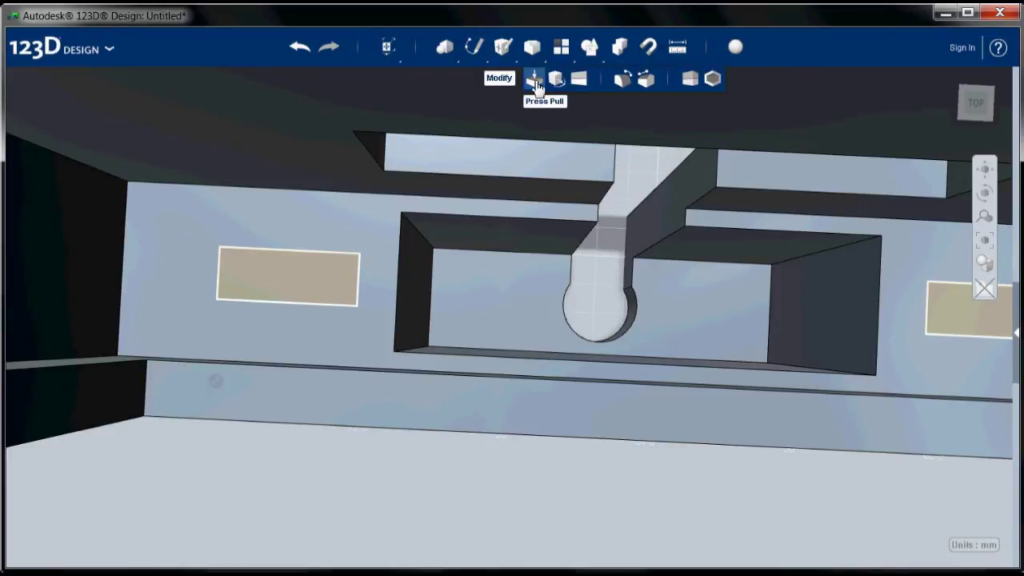
# - Press Pull both rectangles -12 mm to cut slots into the part
pyautogui.click(505, 81)
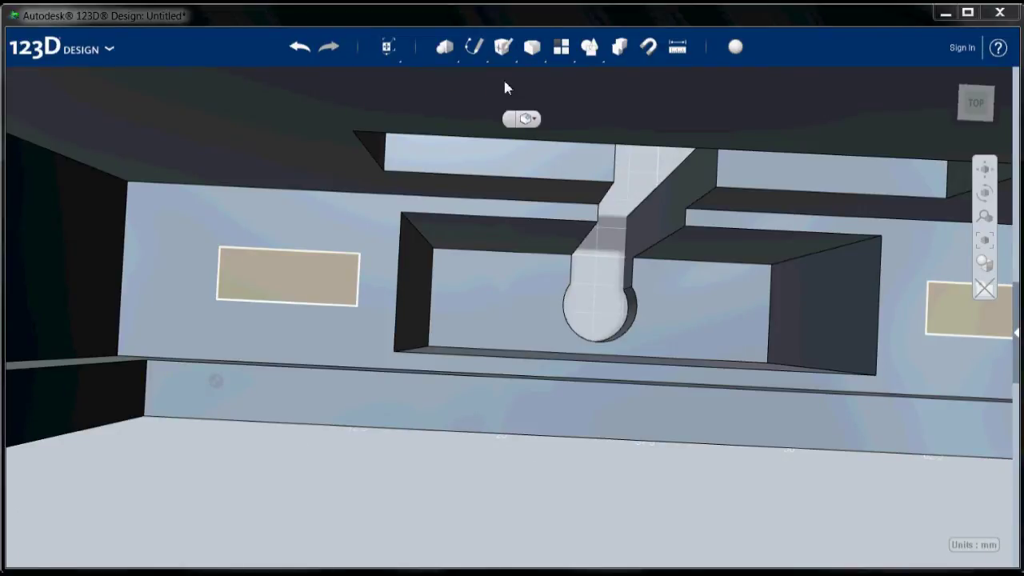
pyautogui.click(307, 267)
pyautogui.click(941, 303)
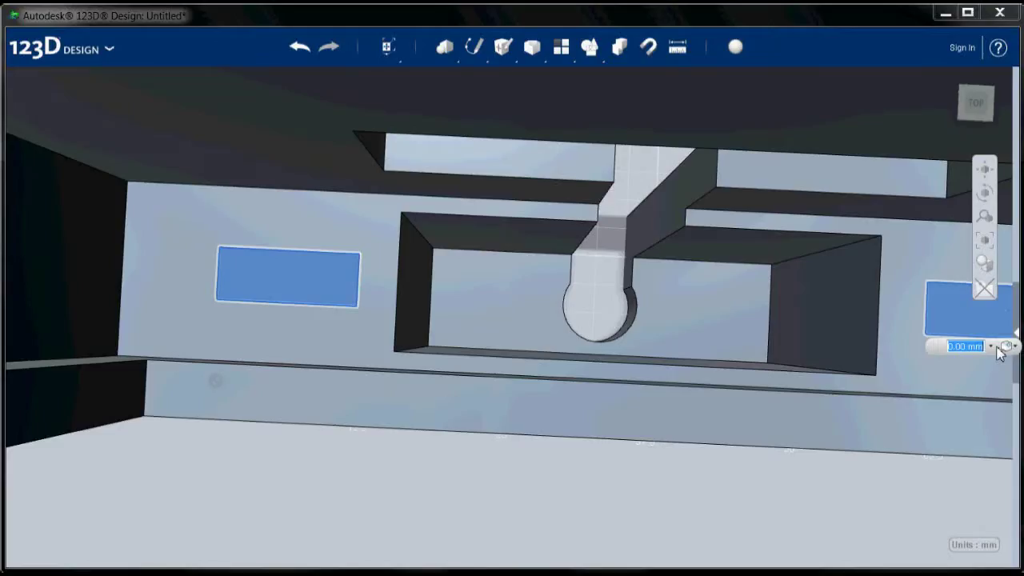
pyautogui.write('-12')
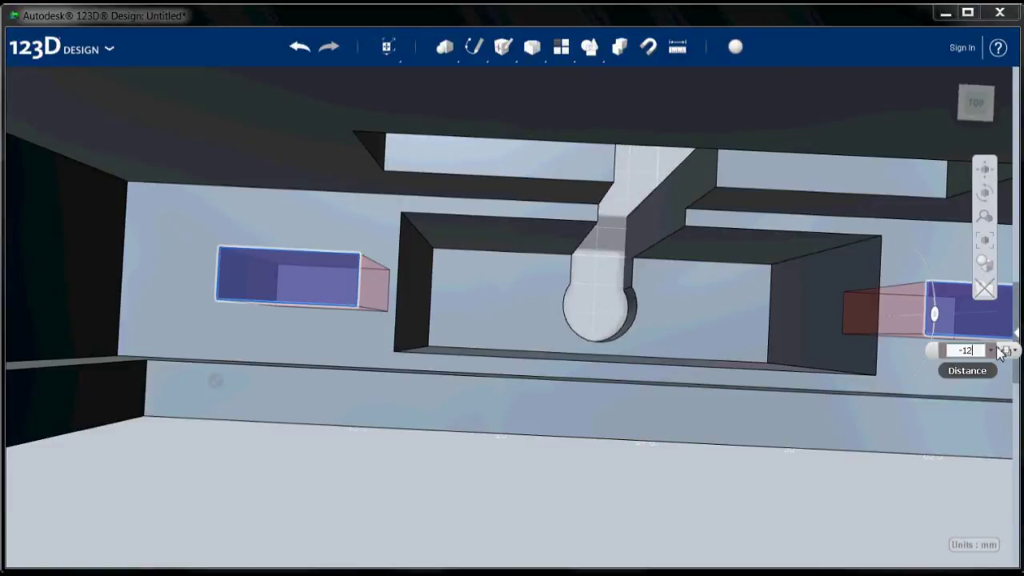
pyautogui.press('Return')
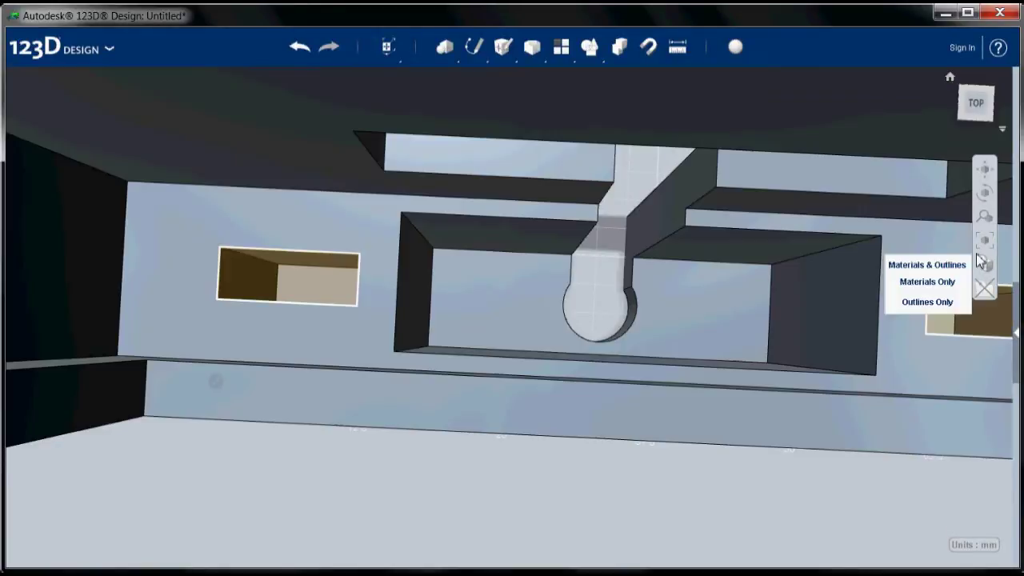
# - Switch the model display to Outlines Only
pyautogui.moveTo(984, 287)
pyautogui.moveTo(984, 265)
pyautogui.click(935, 299)
pyautogui.moveTo(821, 319); pyautogui.dragTo(776, 295, button='right')
pyautogui.scroll(-5, 787, 265)
pyautogui.scroll(1, 776, 295)
pyautogui.scroll(-2, 777, 295)
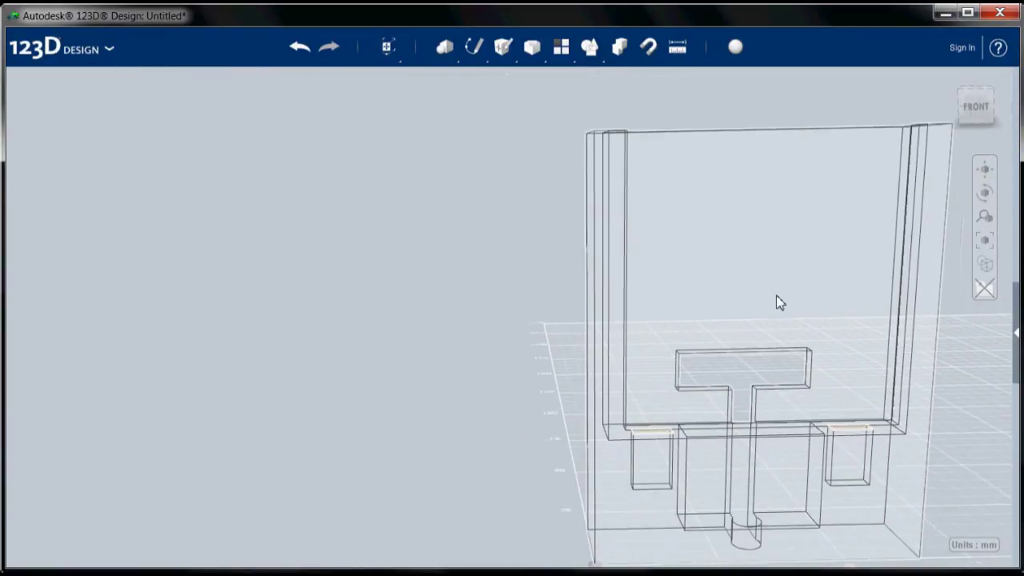
pyautogui.scroll(-1, 776, 295)
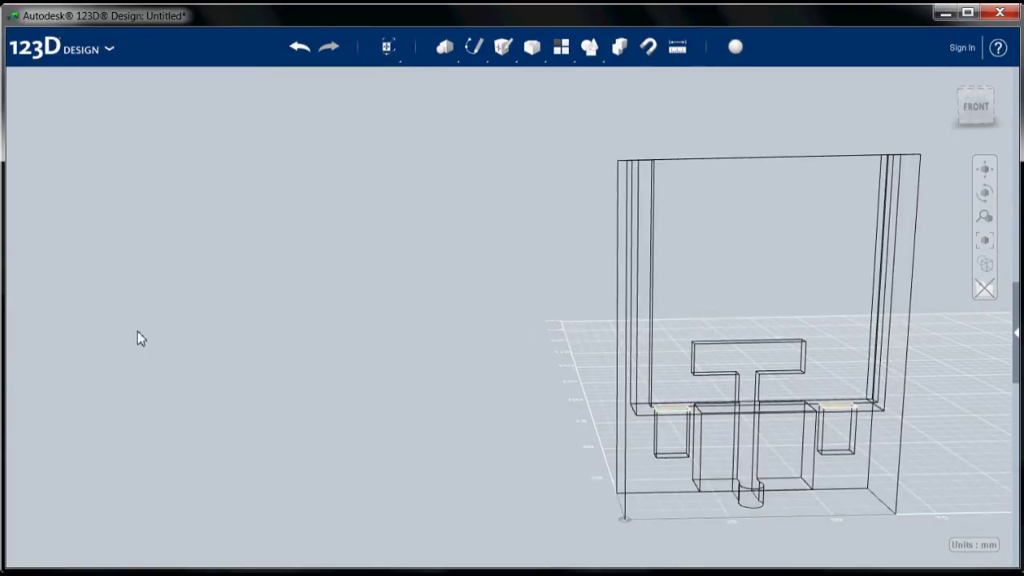
pyautogui.press('f')
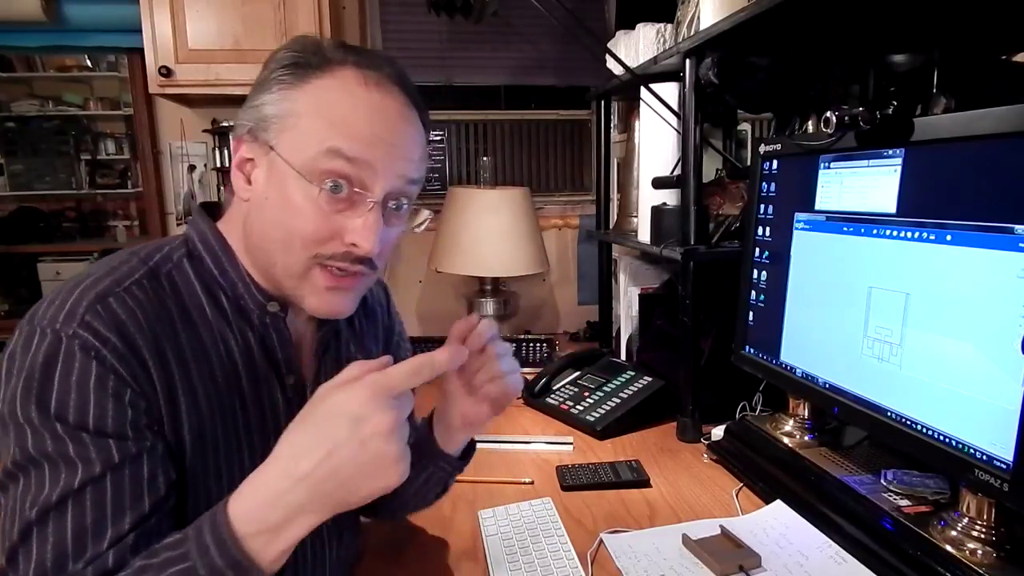
pyautogui.scroll(3, 884, 328)
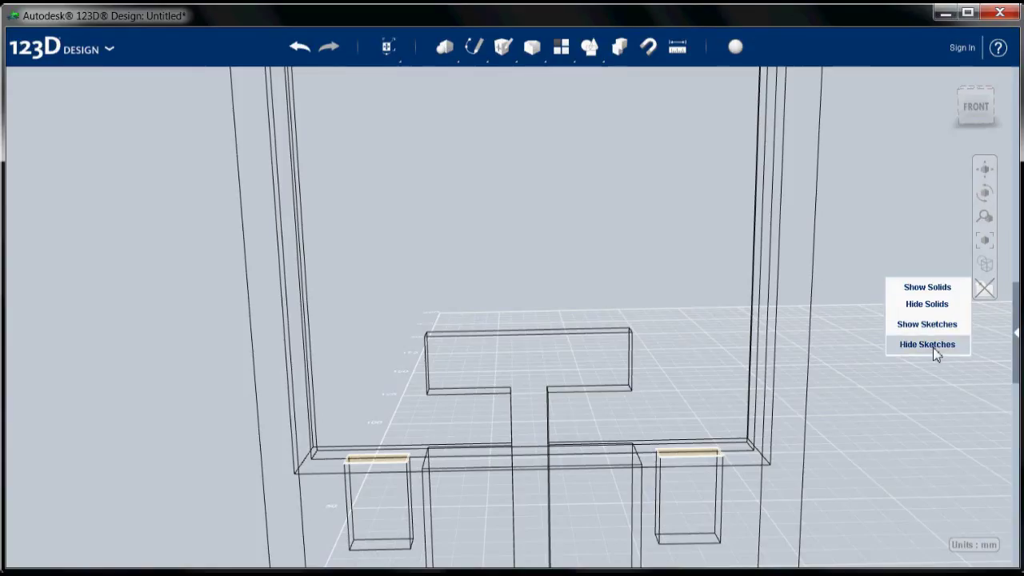
# - Hide the sketches and orbit to a level front view of the holder
pyautogui.click(933, 348)
pyautogui.moveTo(736, 364); pyautogui.dragTo(518, 404, button='right')
pyautogui.scroll(3, 516, 280)
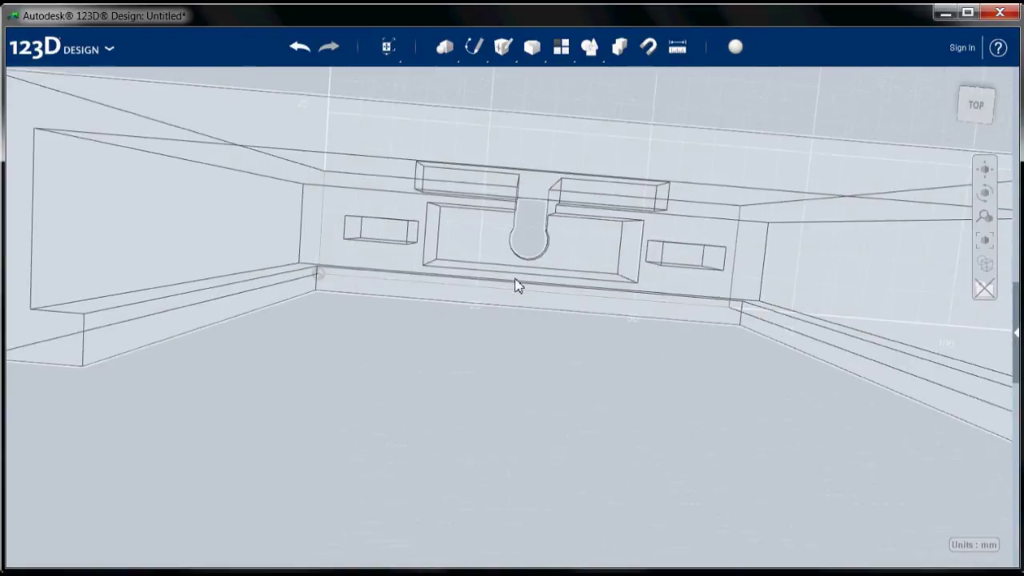
pyautogui.scroll(2, 516, 276)
pyautogui.moveTo(528, 243); pyautogui.dragTo(528, 243, button='right')
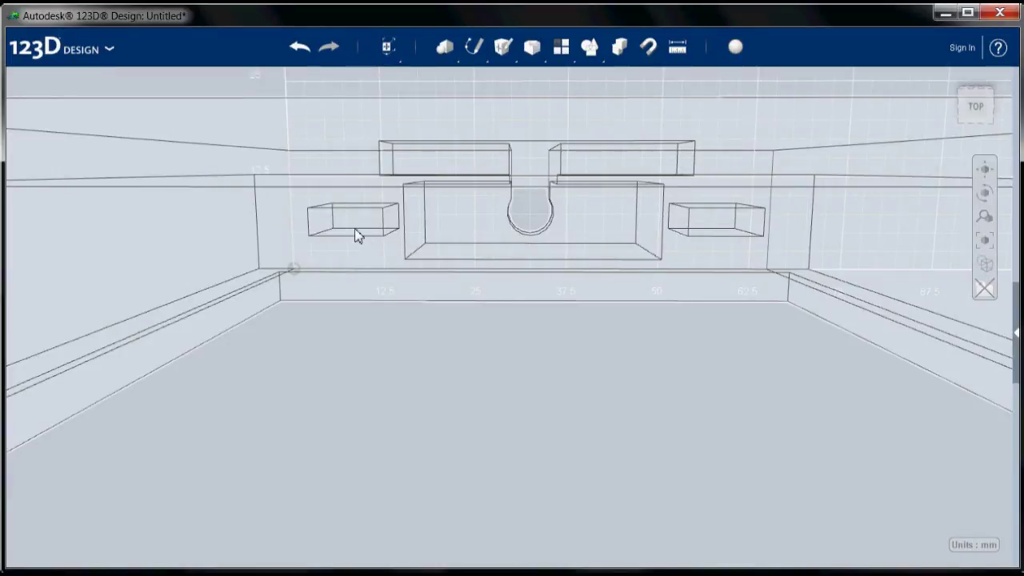
pyautogui.moveTo(551, 230); pyautogui.dragTo(357, 223, button='right')
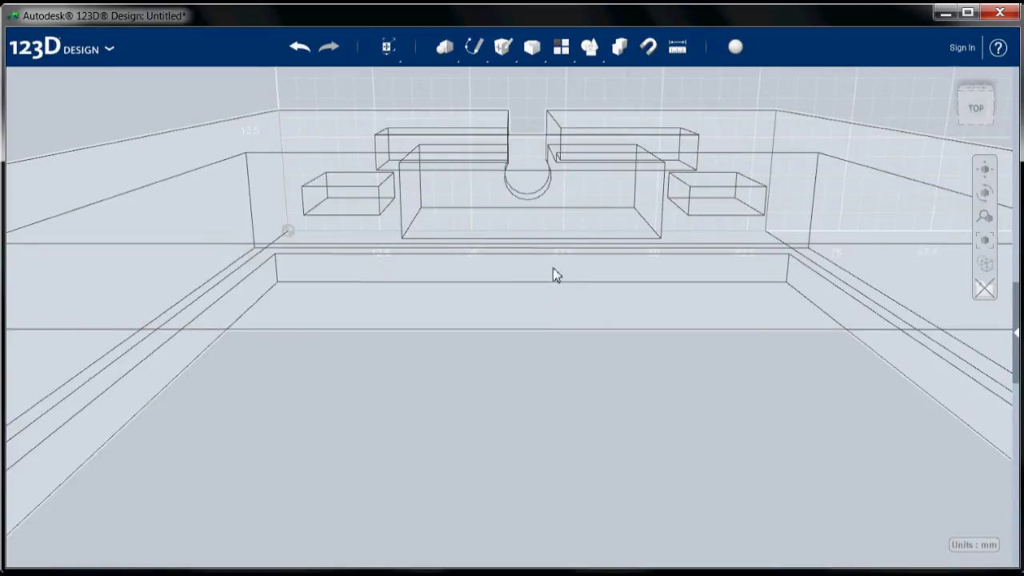
pyautogui.moveTo(553, 270); pyautogui.dragTo(554, 260, button='right')
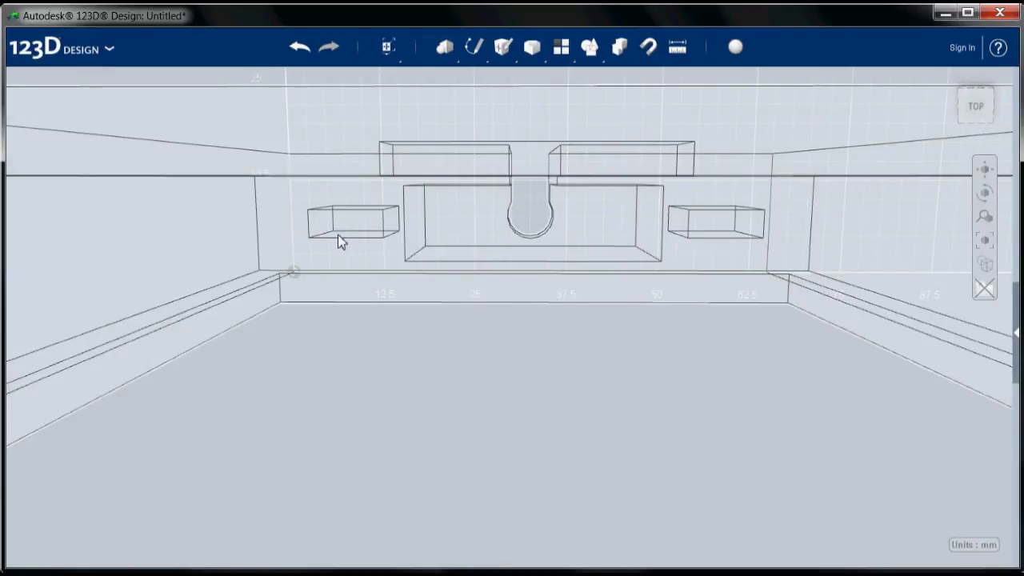
pyautogui.moveTo(477, 50)
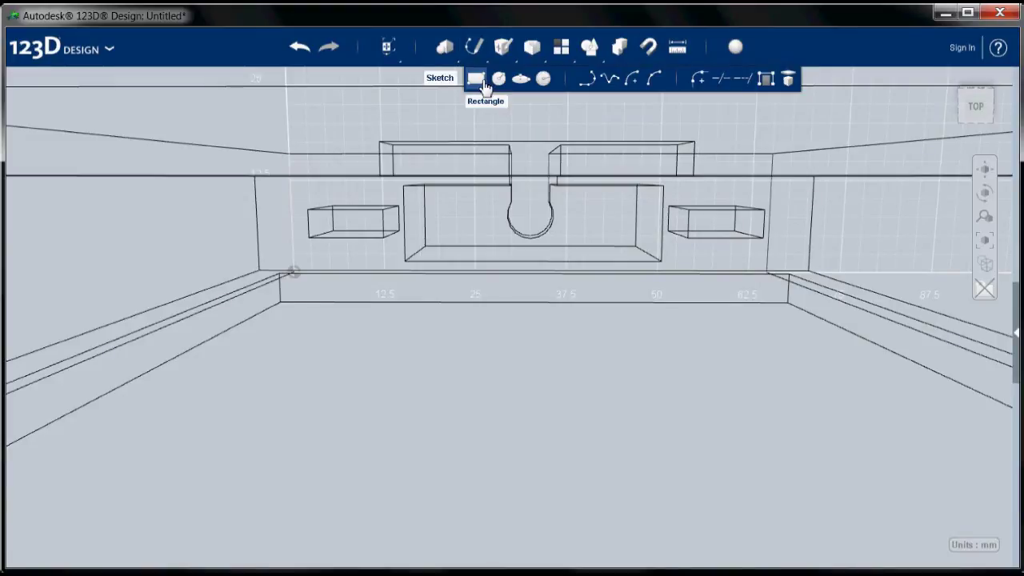
# - Sketch a 3 × 8 mm rectangle on the right-hand slot box's face
pyautogui.click(477, 79)
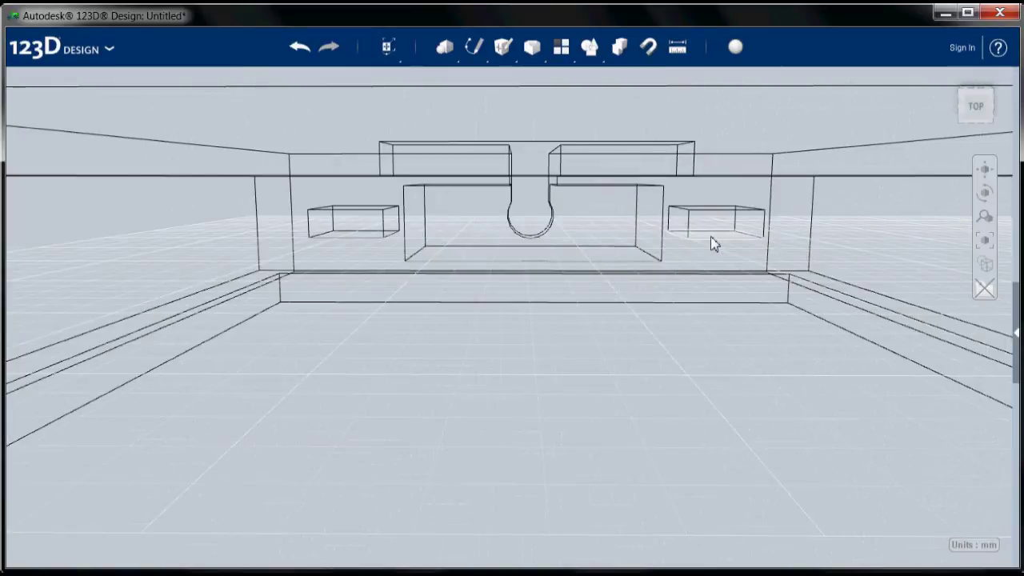
pyautogui.click(714, 244)
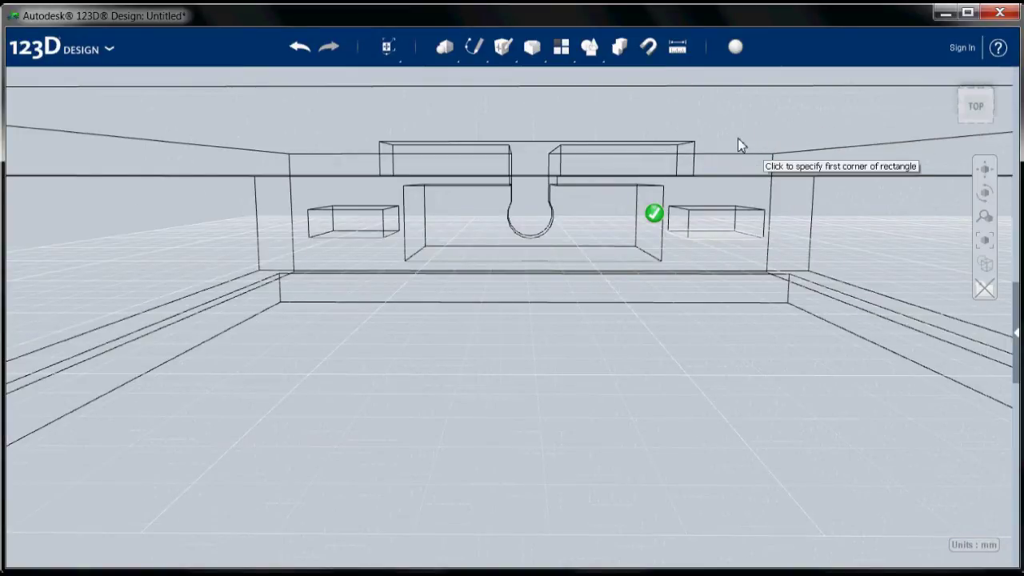
pyautogui.scroll(3, 738, 142)
pyautogui.moveTo(735, 166); pyautogui.dragTo(736, 172, button='right')
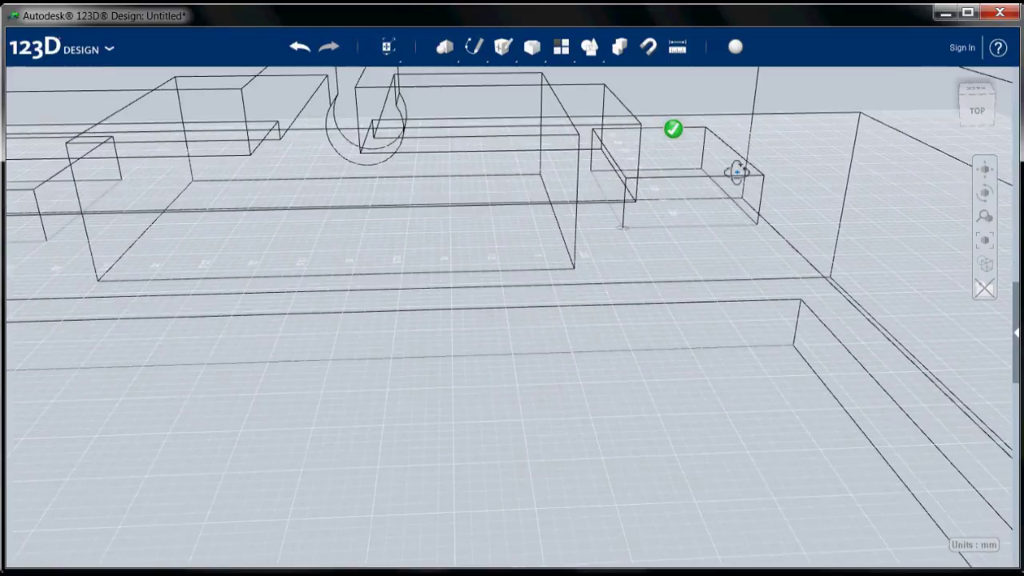
pyautogui.scroll(-5, 708, 285)
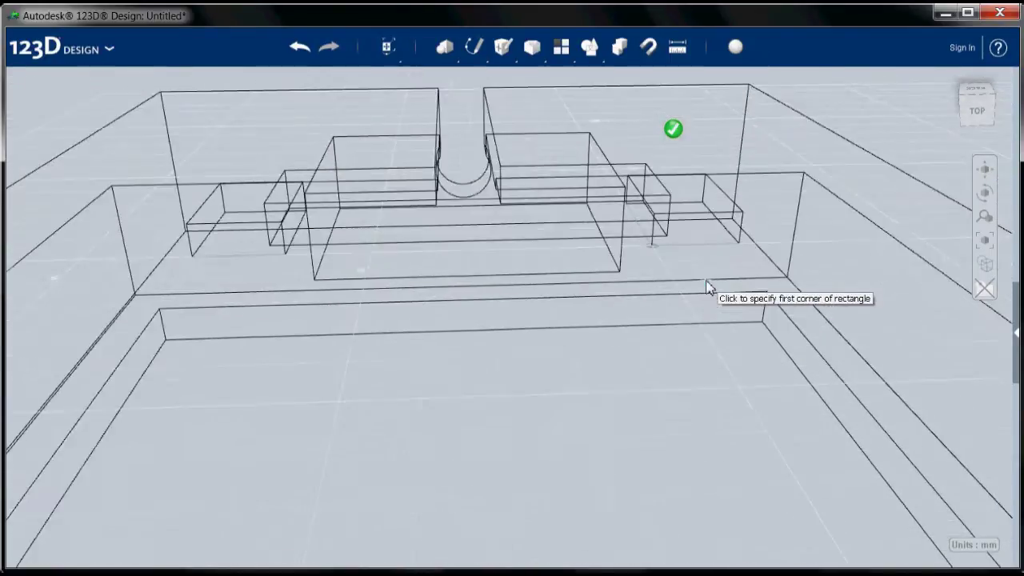
pyautogui.moveTo(708, 285); pyautogui.dragTo(669, 326, button='right')
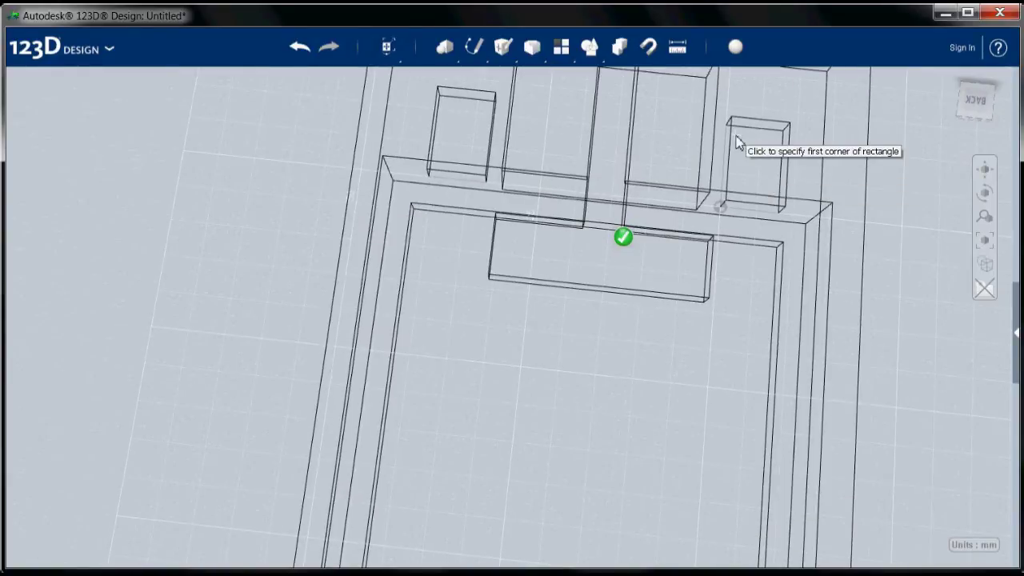
pyautogui.scroll(5, 740, 144)
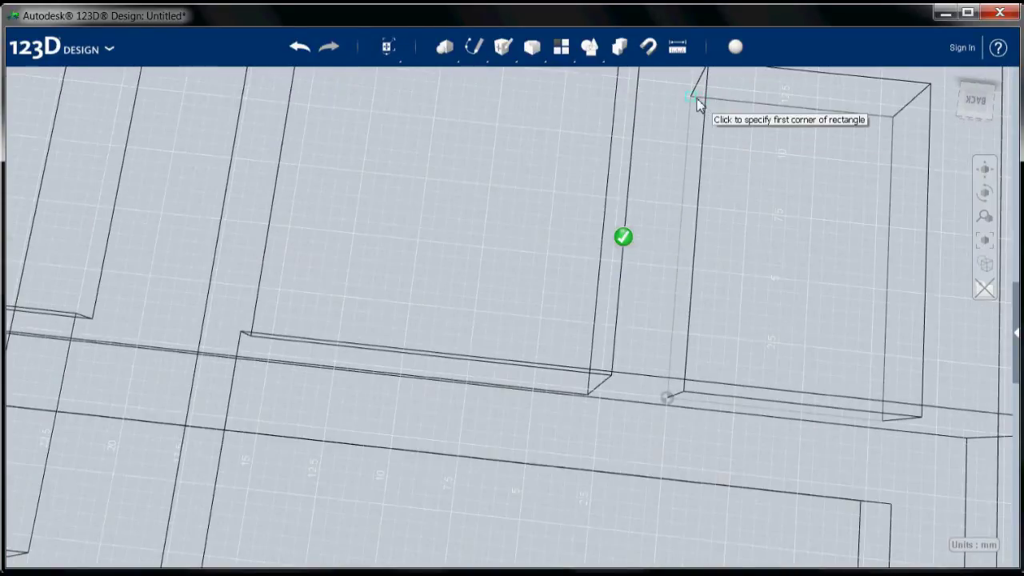
pyautogui.click(695, 99)
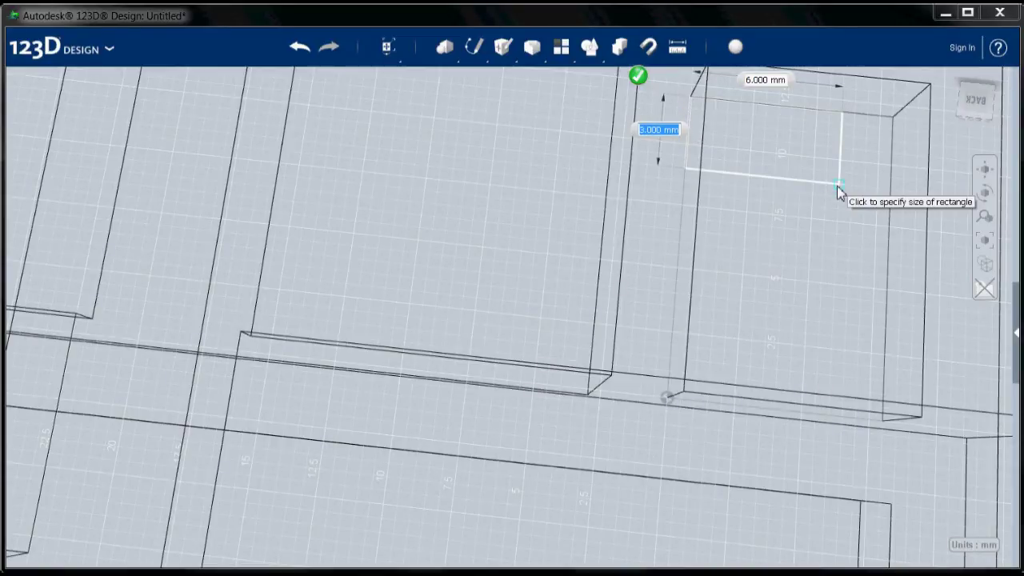
pyautogui.write('3')
pyautogui.press('Tab')
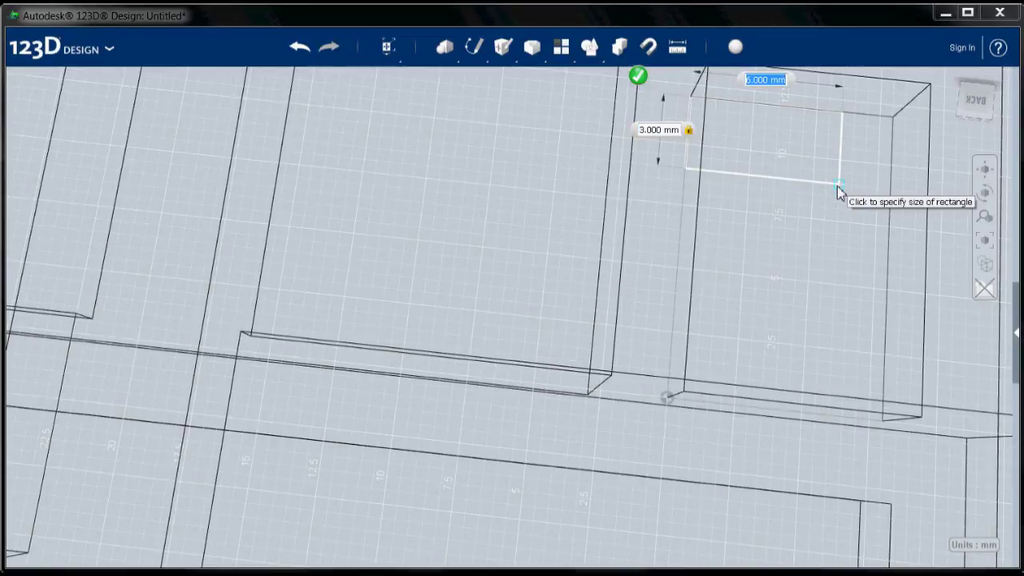
pyautogui.write('8')
pyautogui.press('Tab')
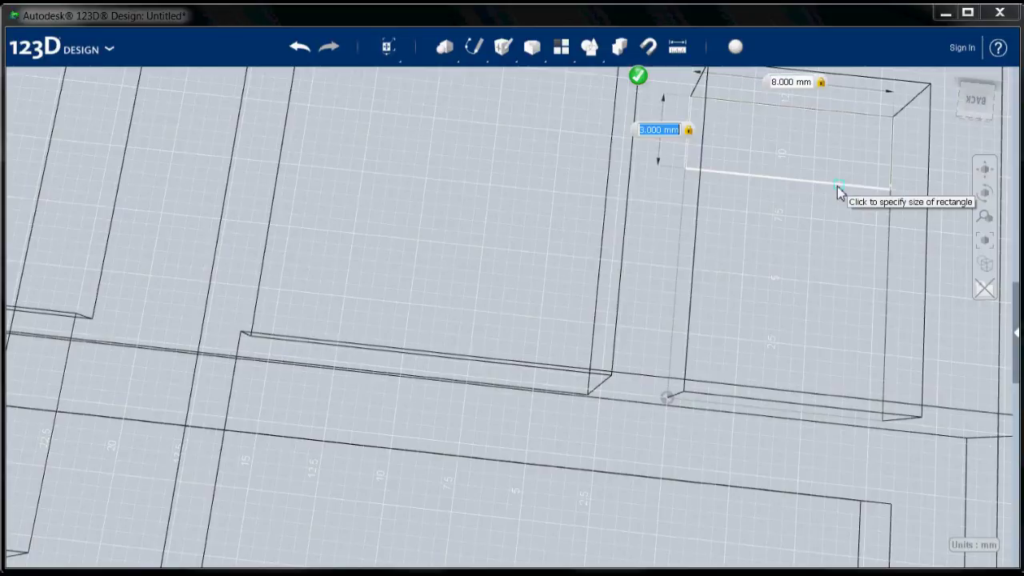
pyautogui.press('Return')
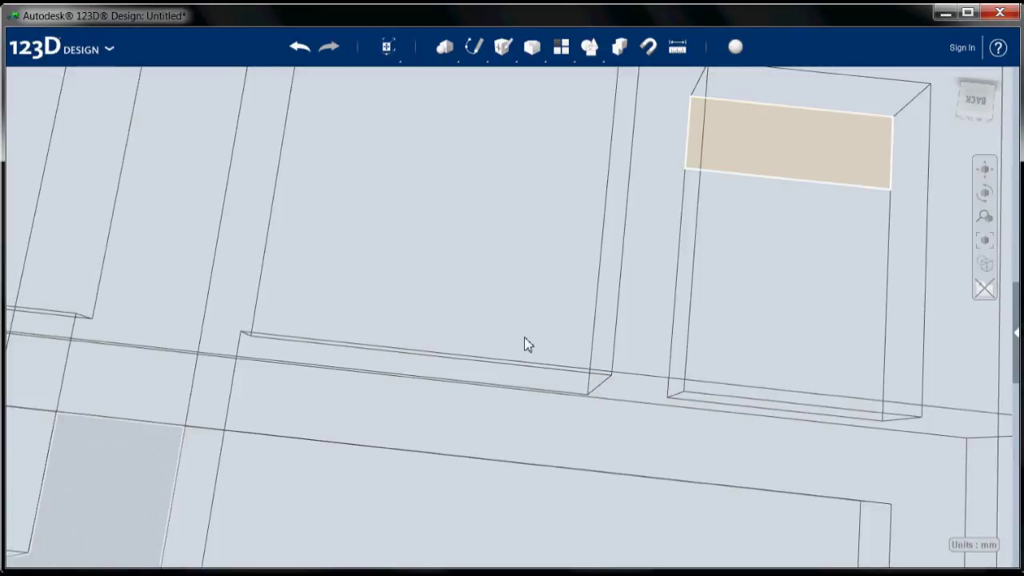
# - Orbit down to a low front view for the next rectangle sketch
pyautogui.moveTo(526, 343); pyautogui.dragTo(528, 322, button='right')
pyautogui.scroll(-5, 526, 324)
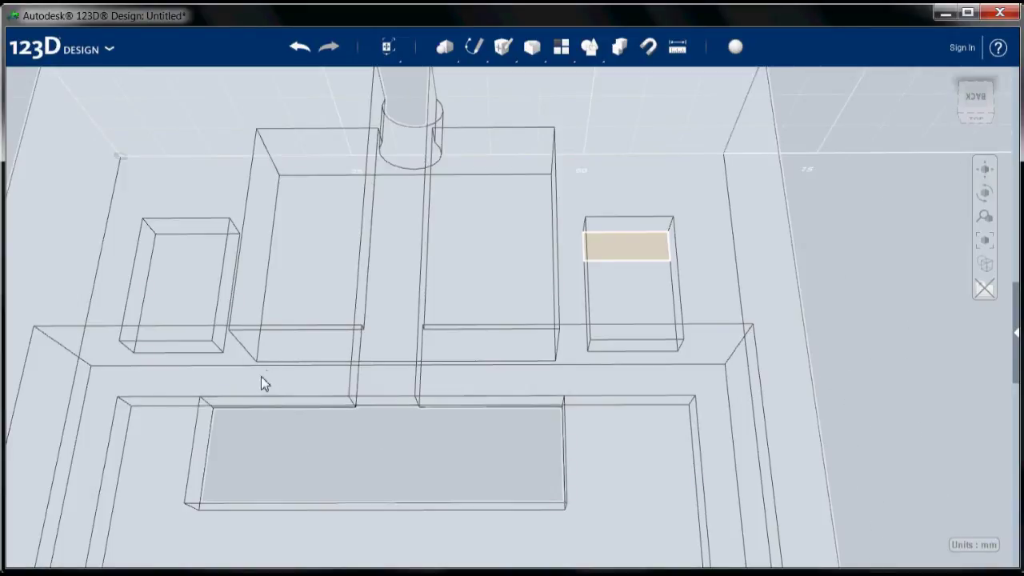
pyautogui.moveTo(261, 377); pyautogui.dragTo(245, 326, button='right')
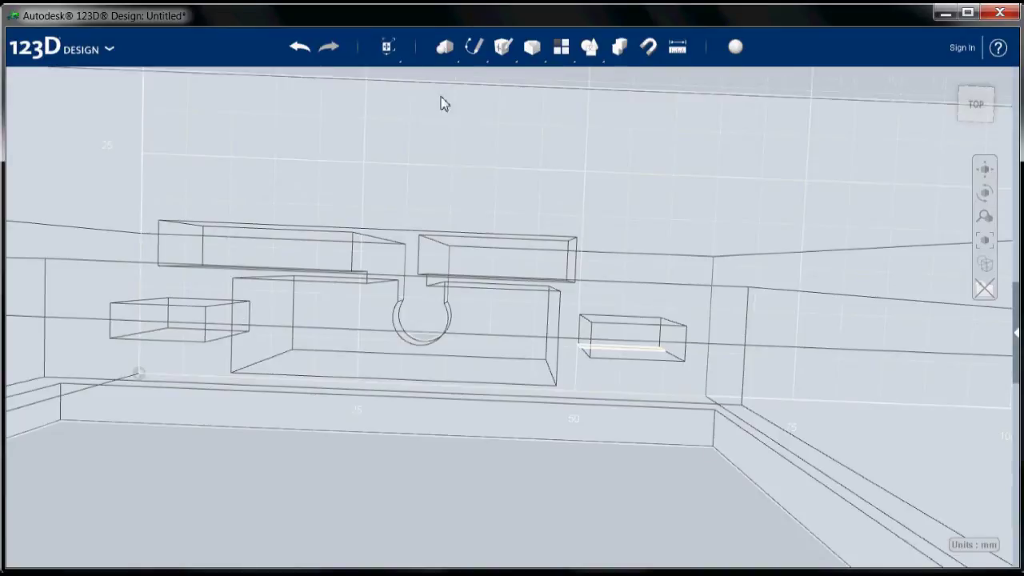
pyautogui.moveTo(476, 61)
pyautogui.click(475, 80)
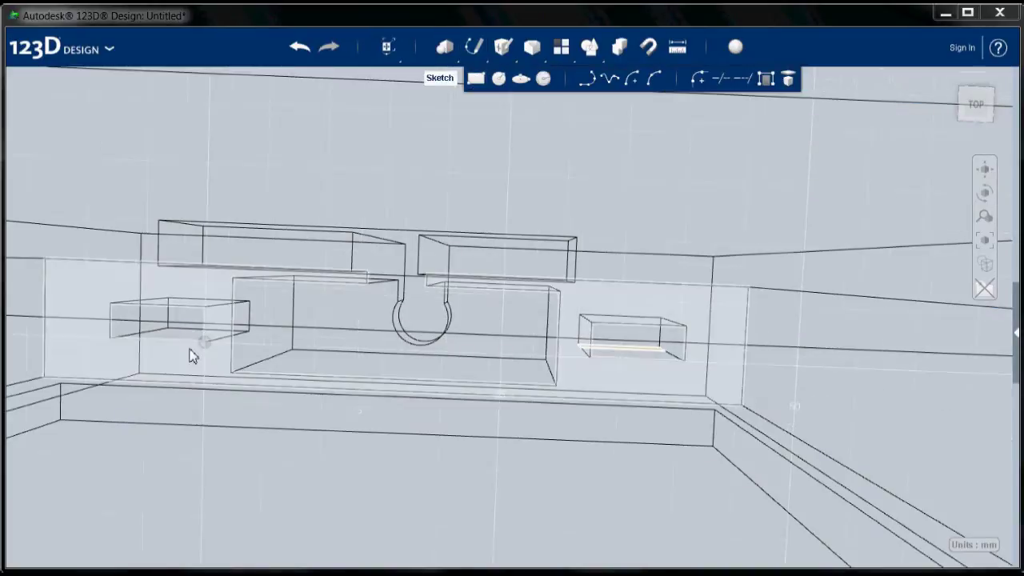
# - Sketch a 3 × 10 mm rectangle on the left-hand slot box's face
pyautogui.click(175, 335)
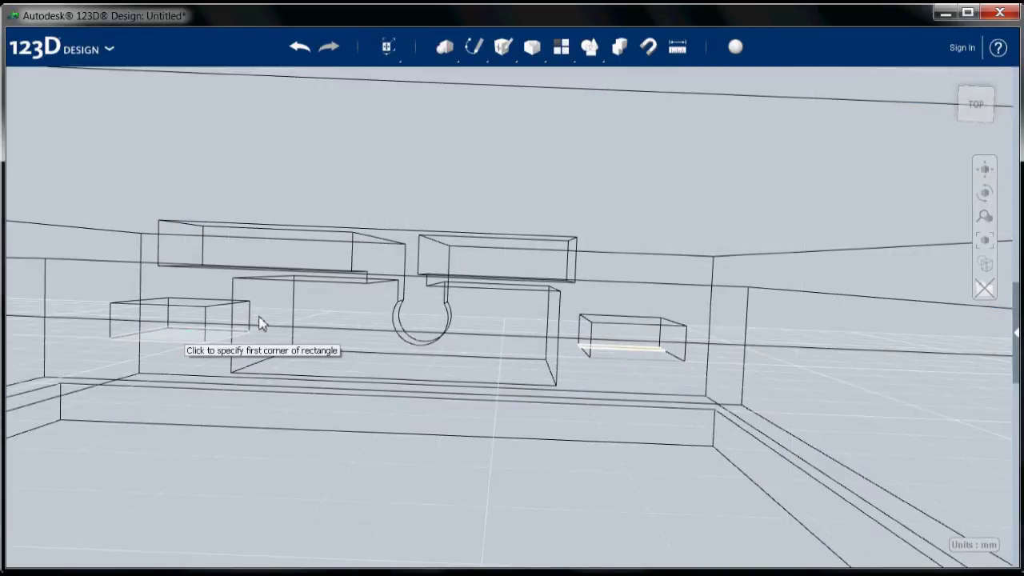
pyautogui.moveTo(137, 275); pyautogui.dragTo(147, 370, button='right')
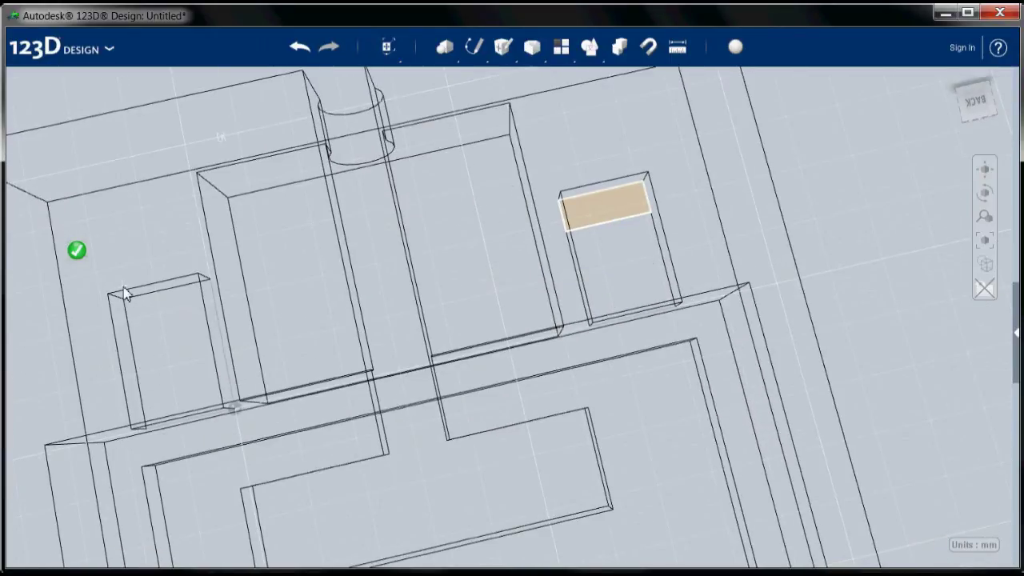
pyautogui.scroll(3, 128, 312)
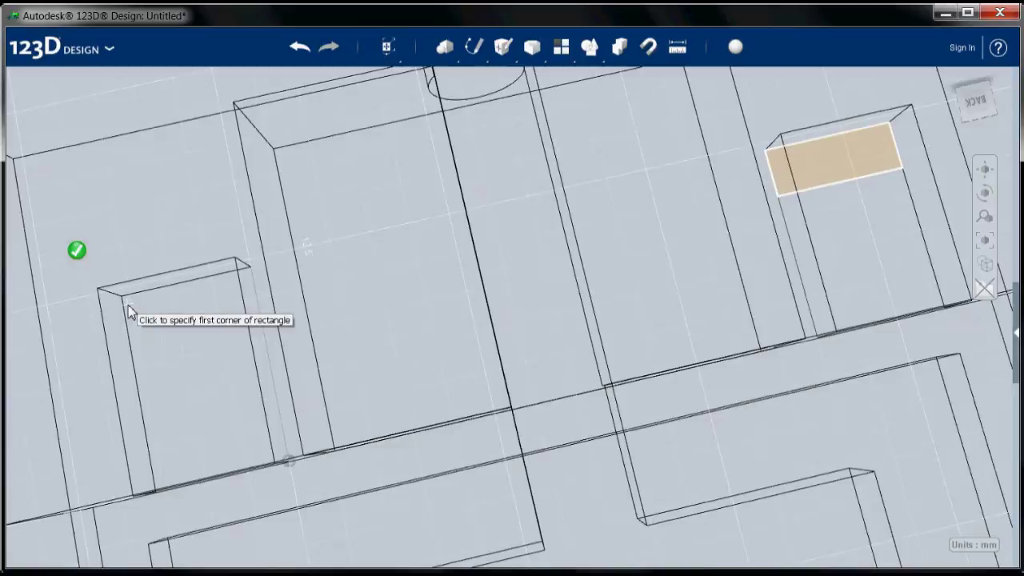
pyautogui.scroll(2, 128, 312)
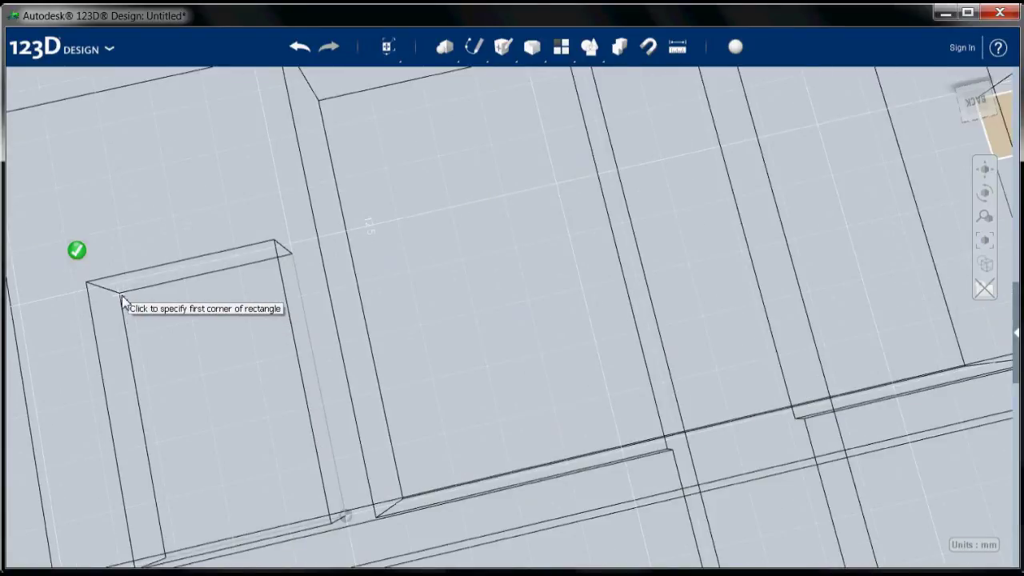
pyautogui.scroll(1, 268, 338)
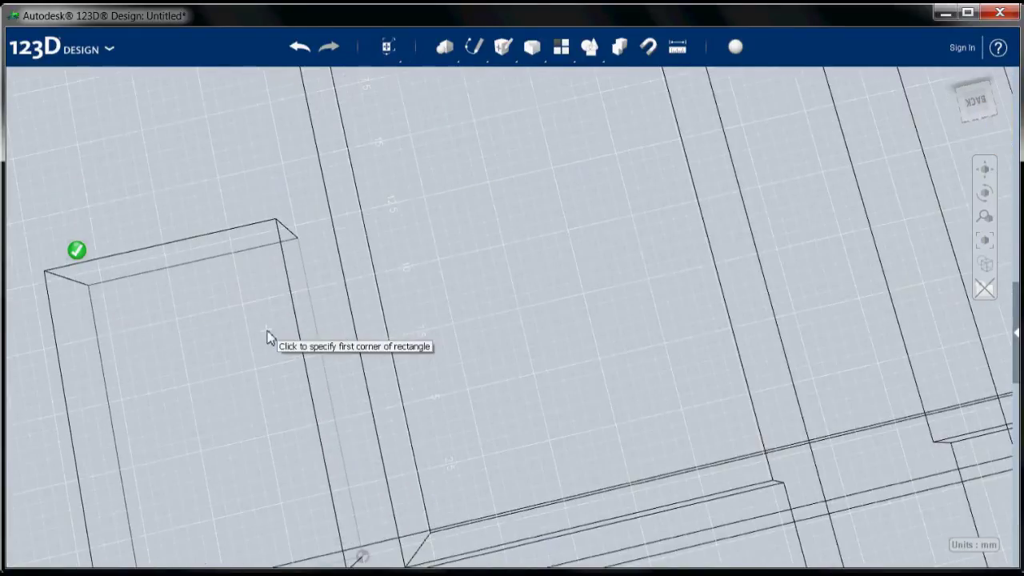
pyautogui.click(91, 286)
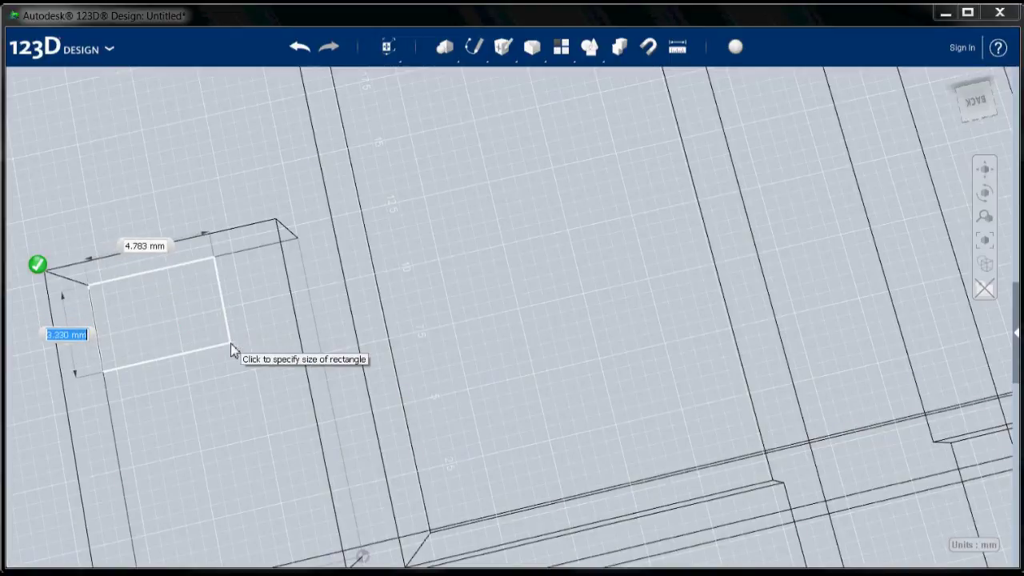
pyautogui.write('3')
pyautogui.press('Tab')
pyautogui.write('10')
pyautogui.press('Tab')
pyautogui.press('Return')
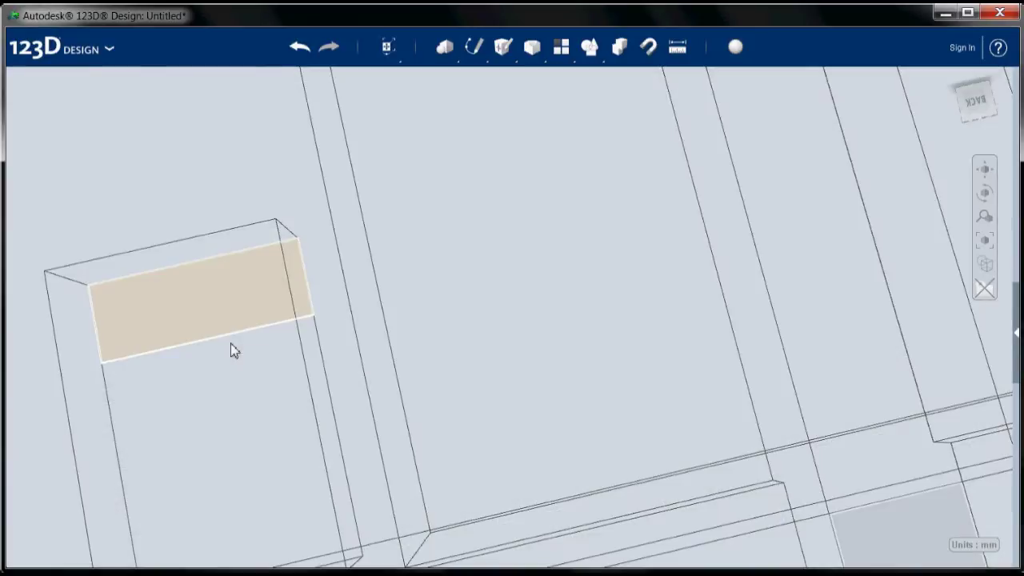
pyautogui.moveTo(493, 430); pyautogui.dragTo(505, 335, button='right')
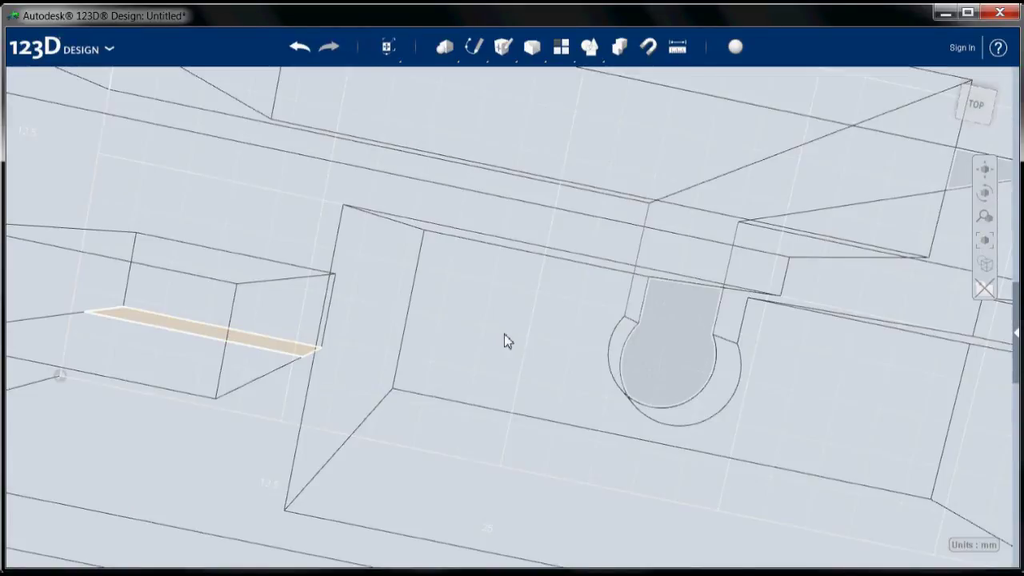
pyautogui.scroll(-5, 505, 334)
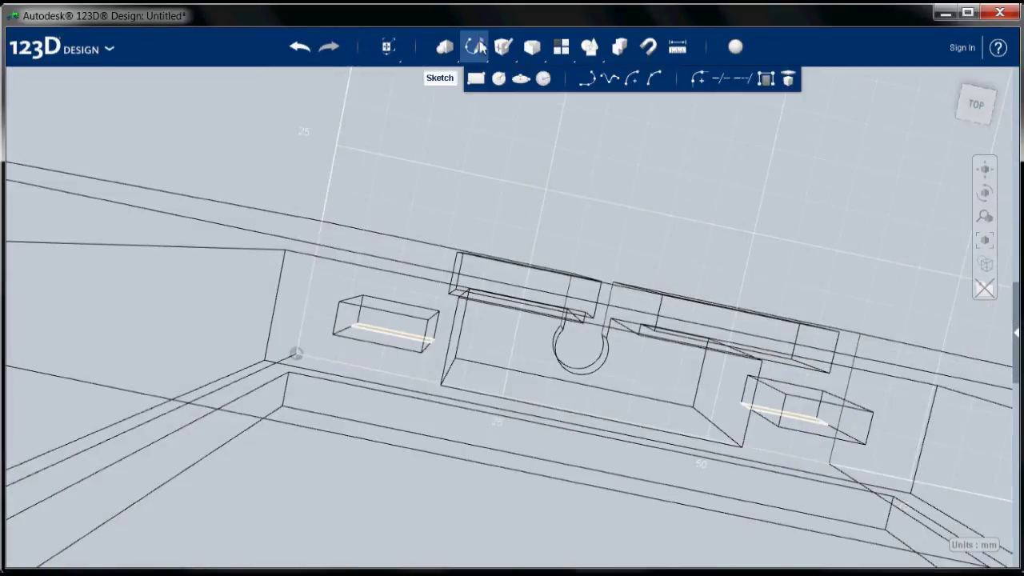
pyautogui.moveTo(500, 50)
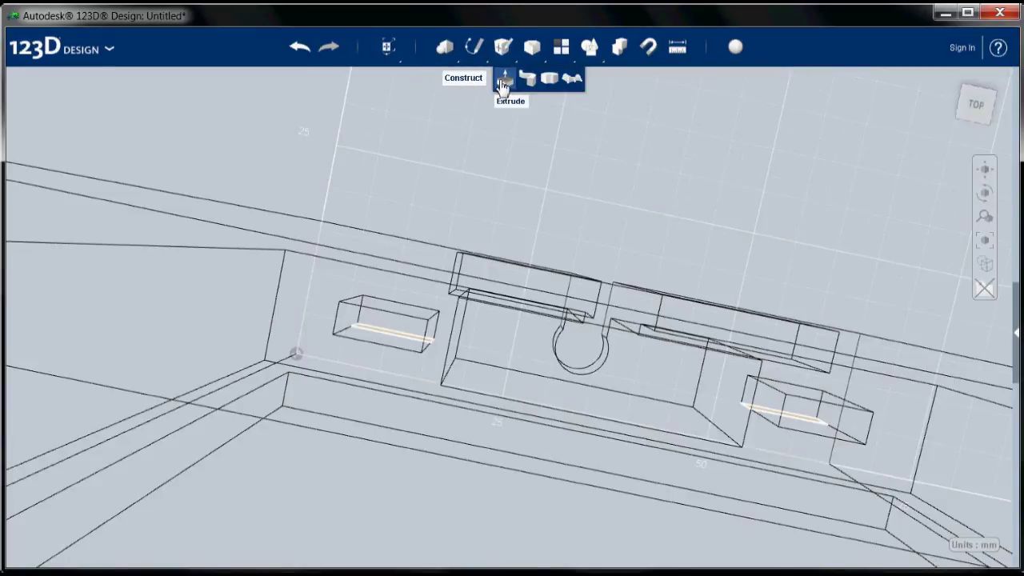
# - Extrude both small boxes' bottom faces -20 mm downward into solid blocks
pyautogui.click(505, 80)
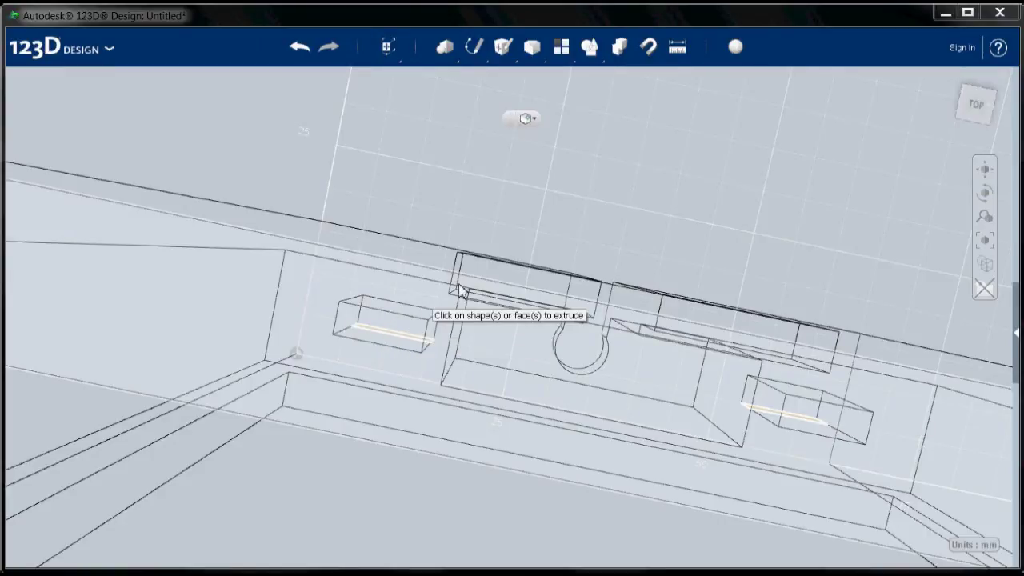
pyautogui.moveTo(507, 325); pyautogui.dragTo(560, 266, button='right')
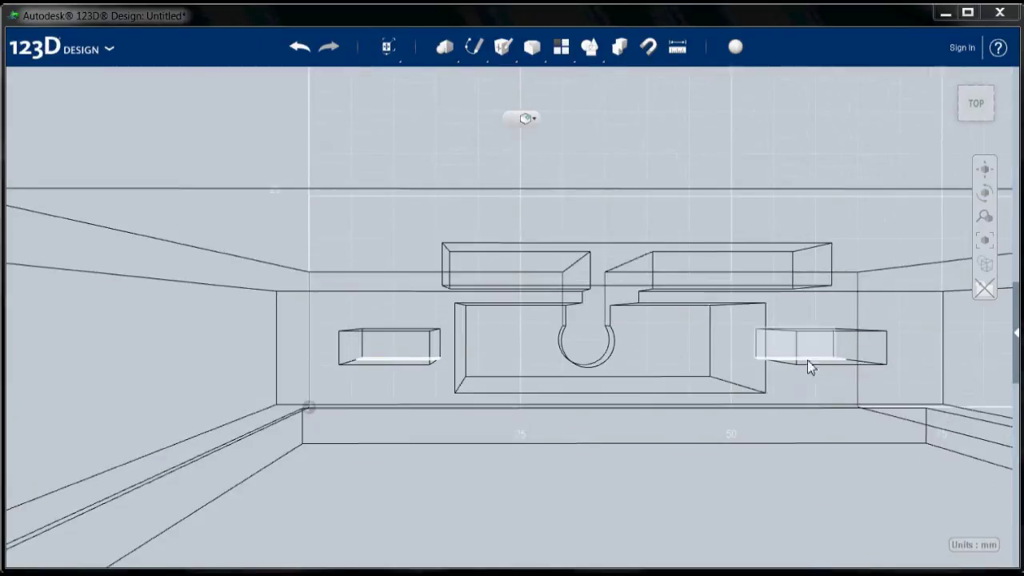
pyautogui.click(810, 359)
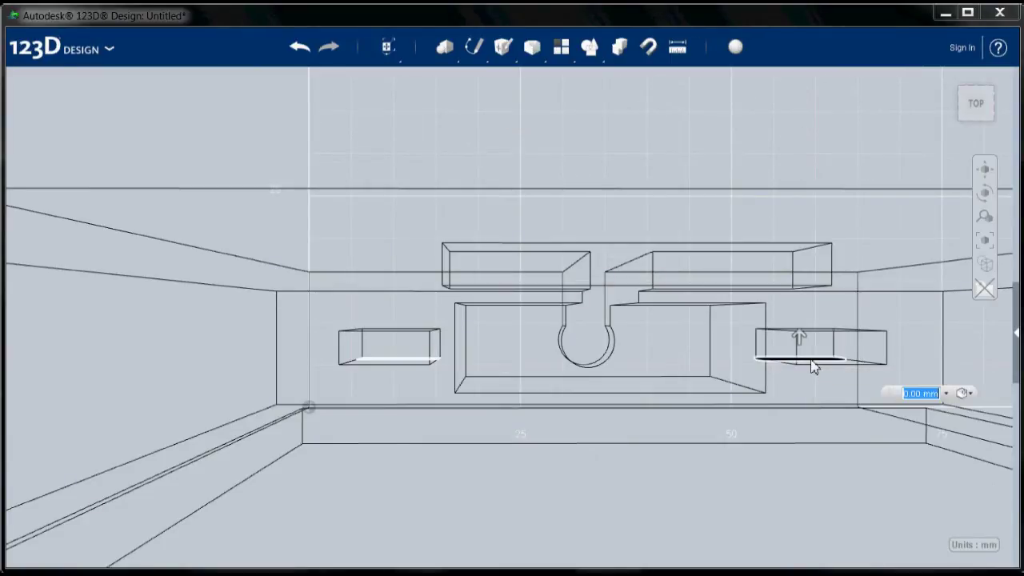
pyautogui.keyDown('shift'); pyautogui.click(403, 364); pyautogui.keyUp('shift')
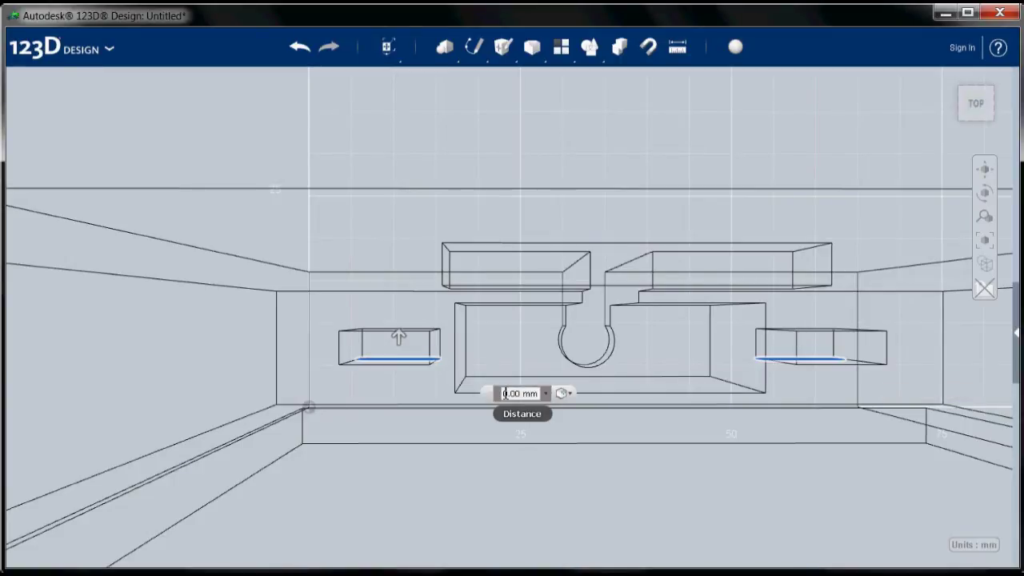
pyautogui.moveTo(503, 394); pyautogui.dragTo(522, 394)
pyautogui.write('-20')
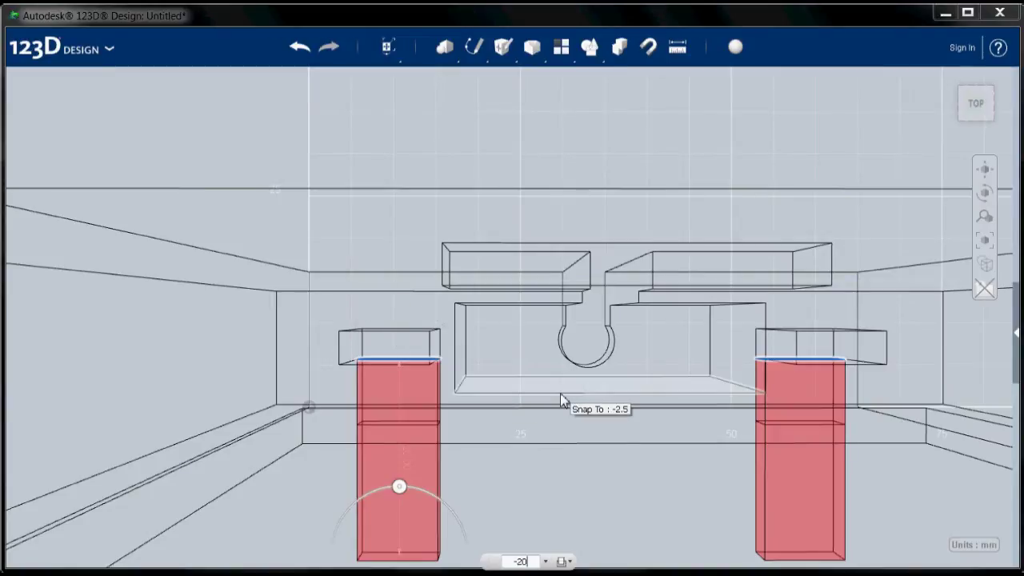
pyautogui.press('Return')
pyautogui.moveTo(461, 310)
pyautogui.mouseDown(button='right')
pyautogui.moveTo(453, 243)
pyautogui.moveTo(480, 259)
pyautogui.moveTo(549, 264)
pyautogui.mouseUp(button='right')
# - Hide the sketches and set the display to Materials & Outlines
pyautogui.moveTo(984, 293)
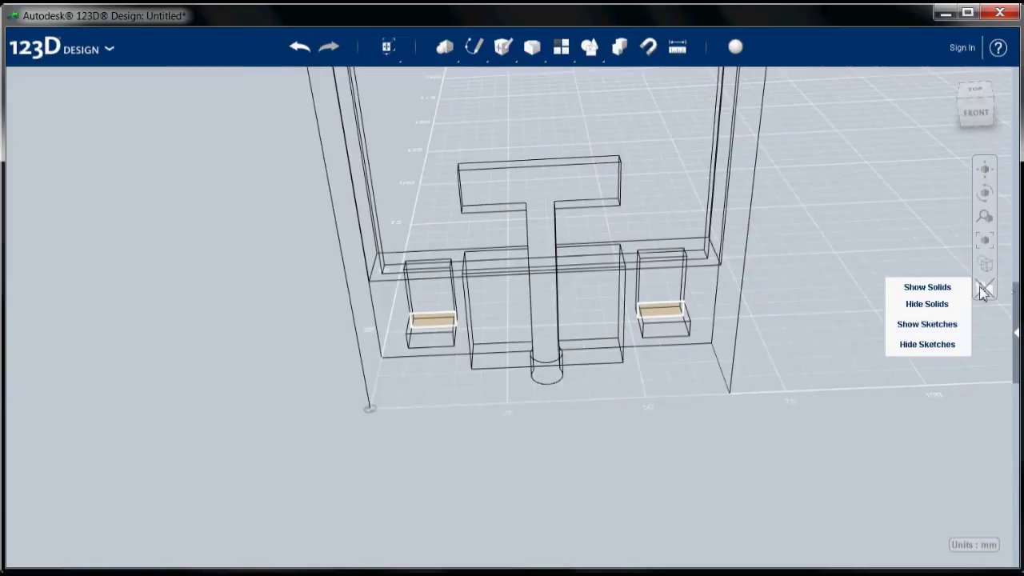
pyautogui.click(927, 344)
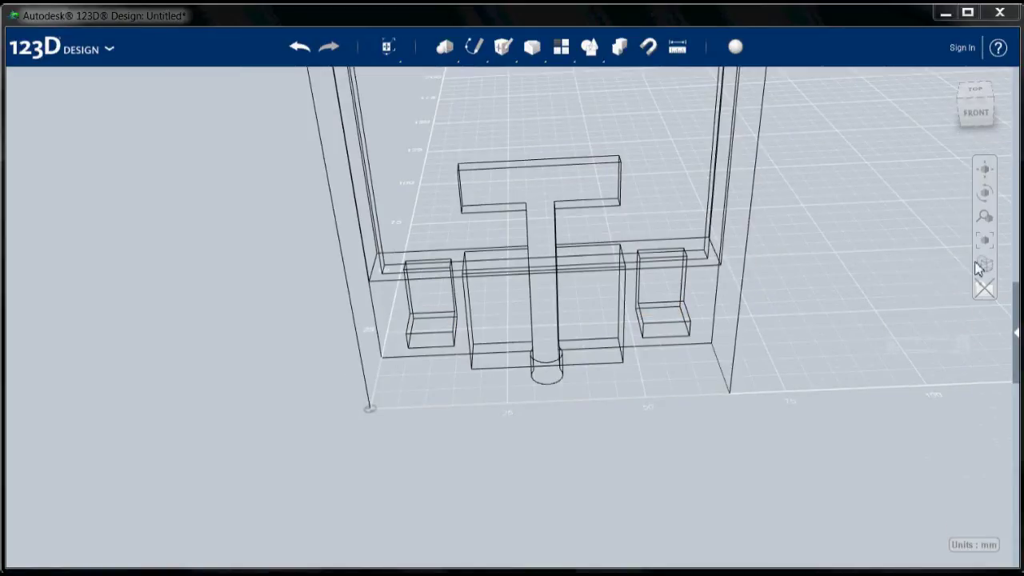
pyautogui.moveTo(987, 267)
pyautogui.click(924, 266)
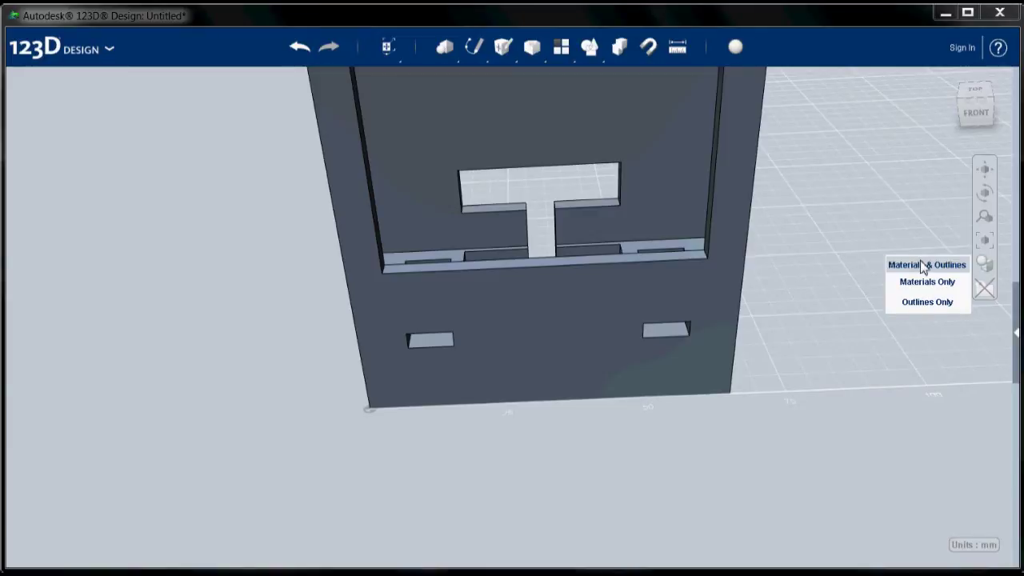
pyautogui.scroll(3, 800, 200)
pyautogui.scroll(-3, 800, 201)
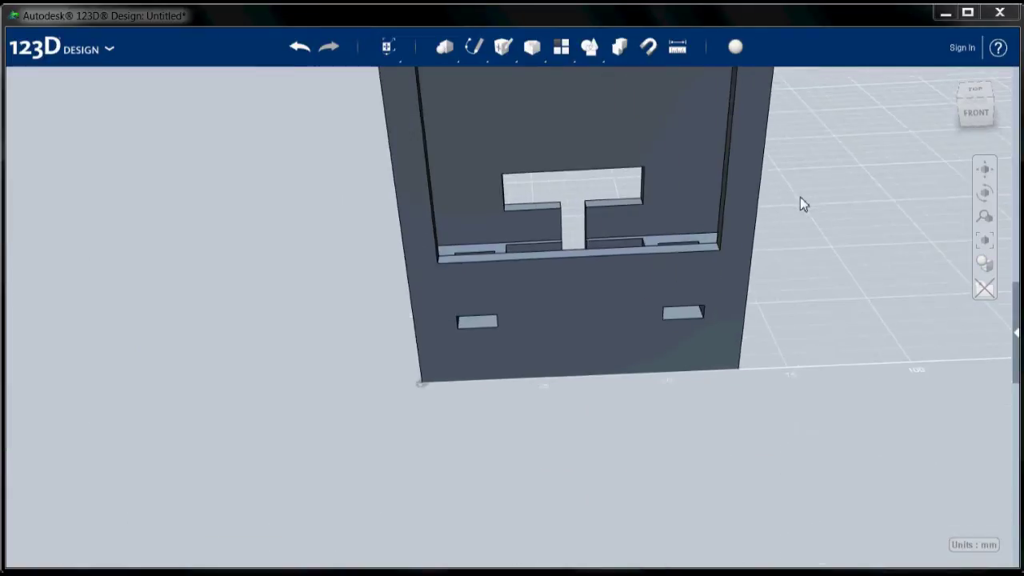
pyautogui.scroll(-5, 801, 197)
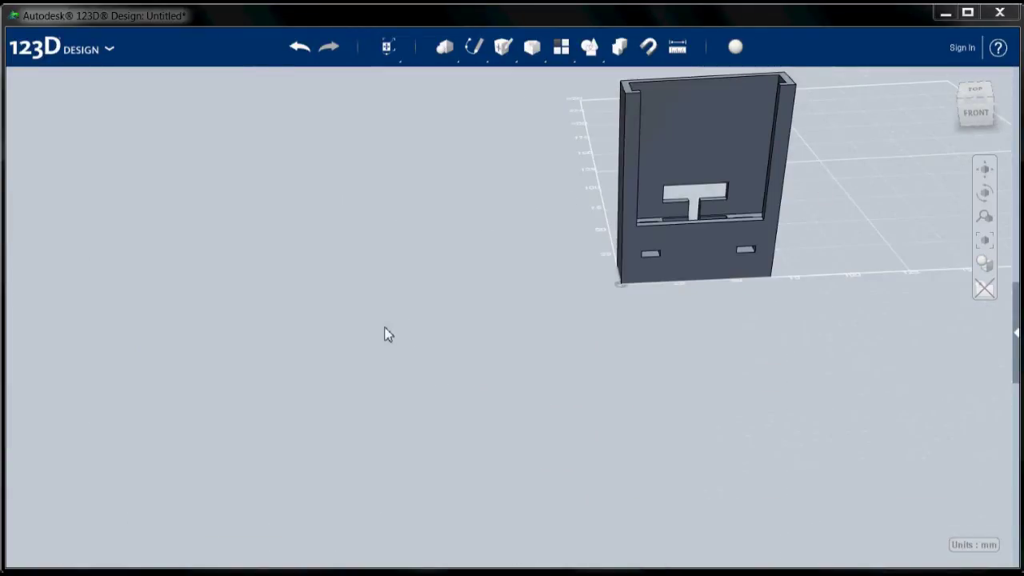
pyautogui.scroll(-3, 392, 332)
pyautogui.scroll(2, 646, 169)
pyautogui.scroll(2, 592, 212)
pyautogui.scroll(2, 364, 477)
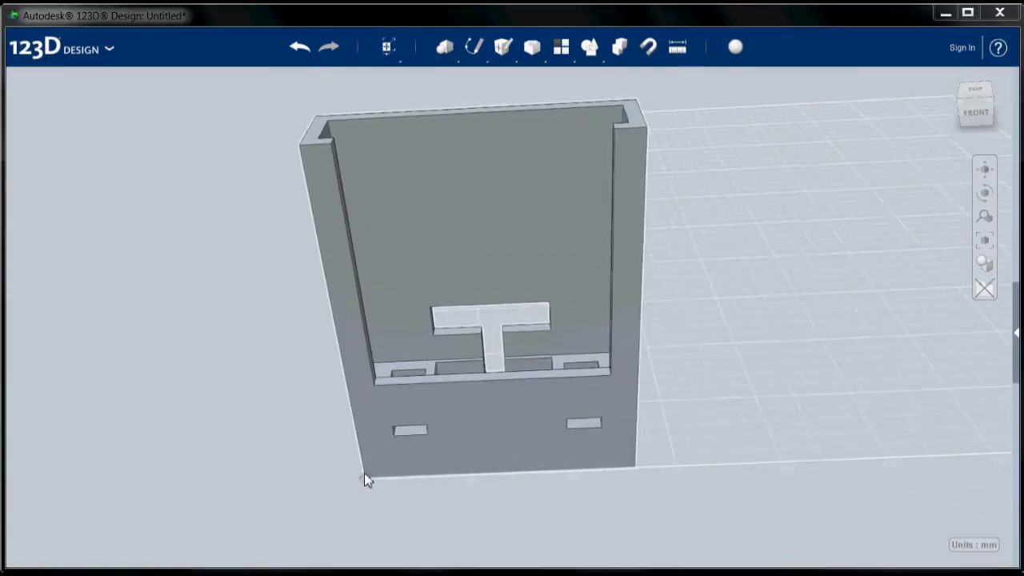
pyautogui.moveTo(364, 476); pyautogui.dragTo(354, 450, button='right')
pyautogui.moveTo(606, 379)
pyautogui.mouseDown(button='right')
pyautogui.moveTo(606, 344)
pyautogui.moveTo(607, 360)
pyautogui.mouseUp(button='right')
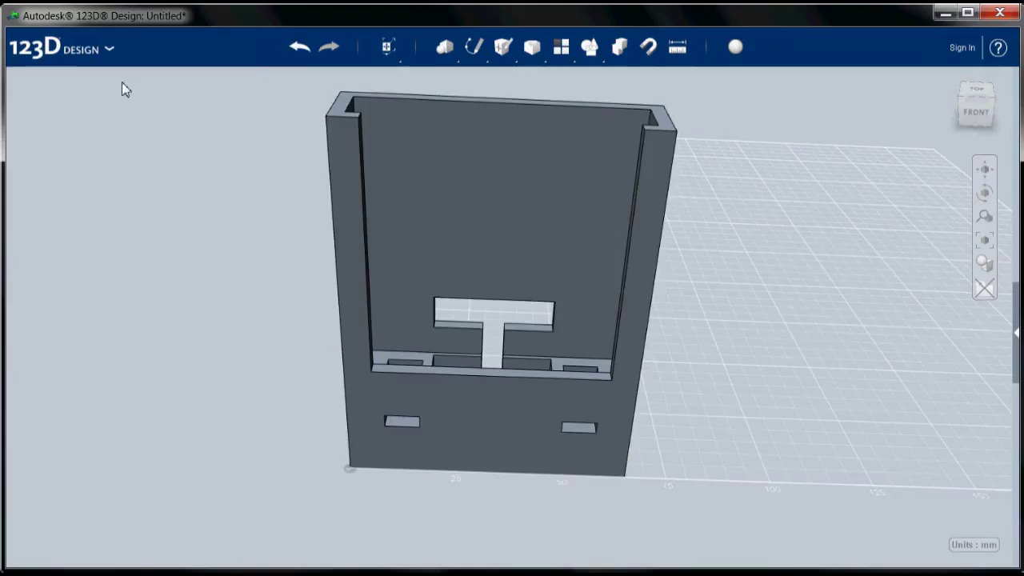
pyautogui.click(111, 51)
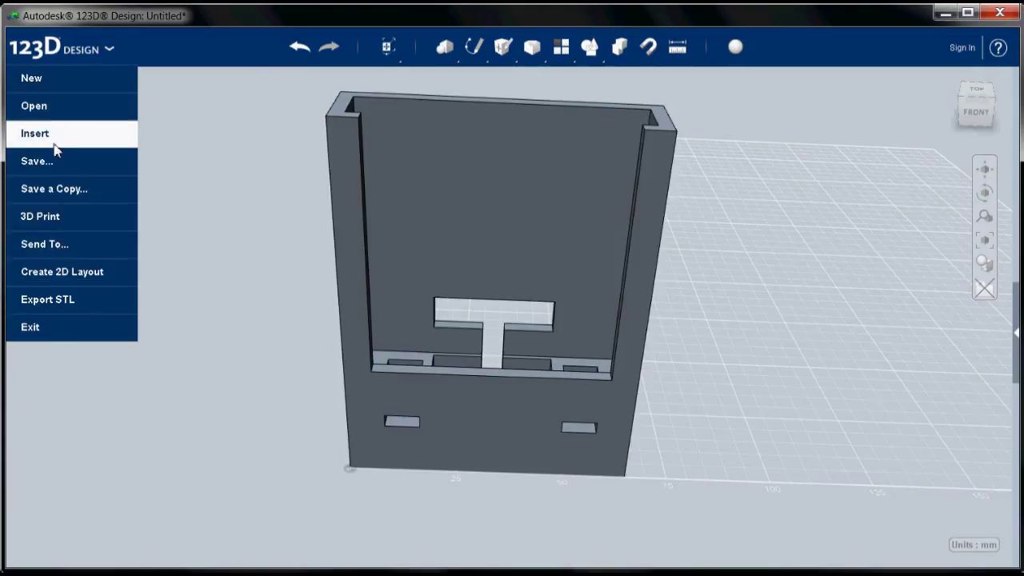
# - Save the design to the computer with the file name test2
pyautogui.moveTo(62, 162)
pyautogui.click(166, 189)
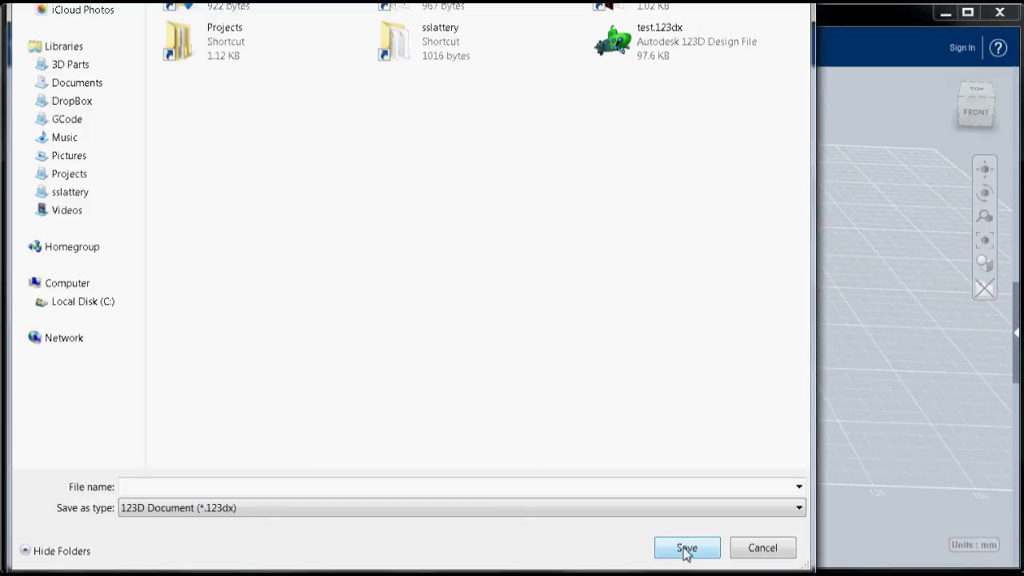
pyautogui.click(284, 488)
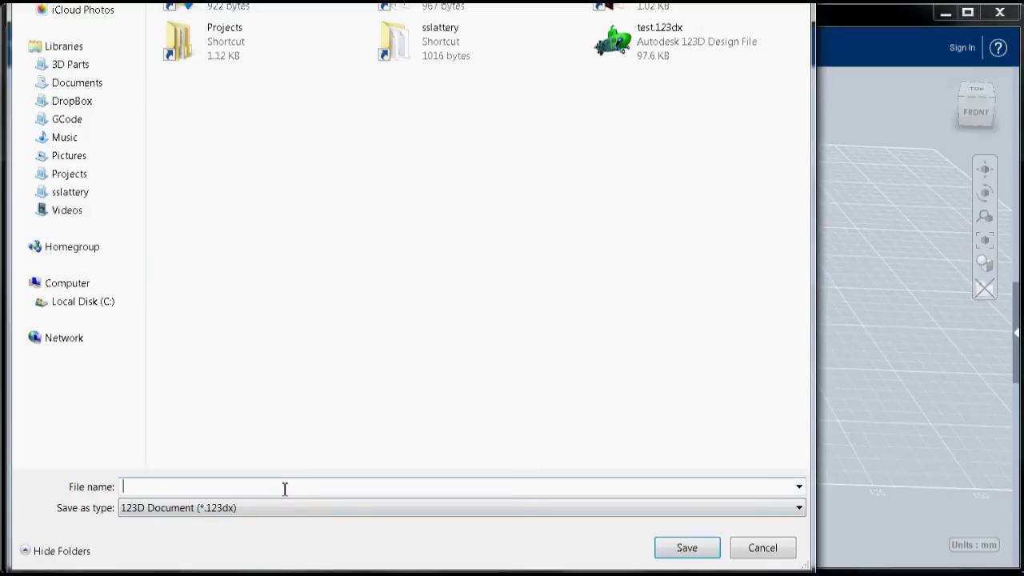
pyautogui.write('test2')
pyautogui.click(686, 548)
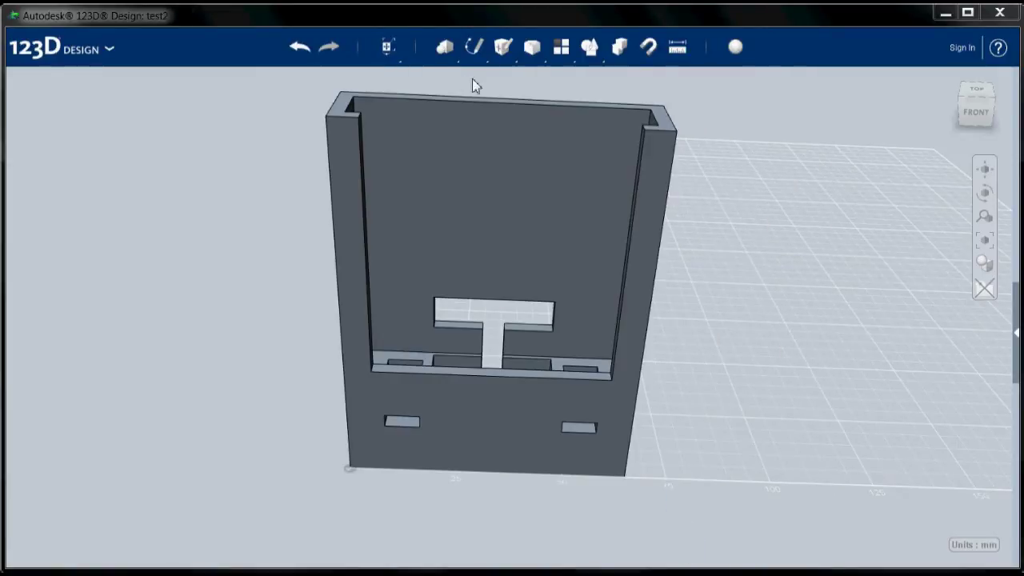
# - Chamfer the inner left, bottom and right edges with a 2 mm distance
pyautogui.moveTo(478, 56)
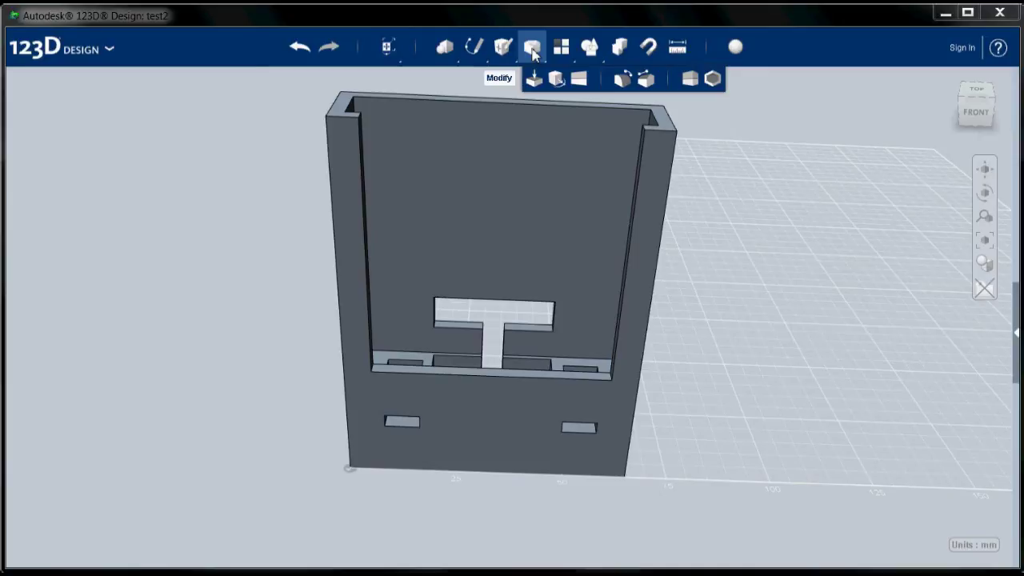
pyautogui.click(646, 78)
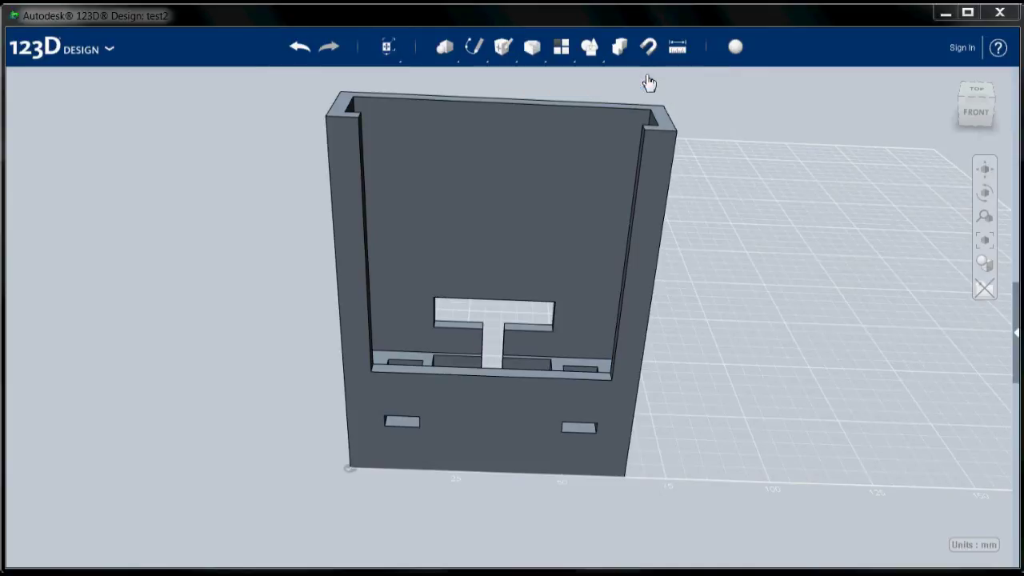
pyautogui.click(364, 266)
pyautogui.click(434, 373)
pyautogui.click(619, 340)
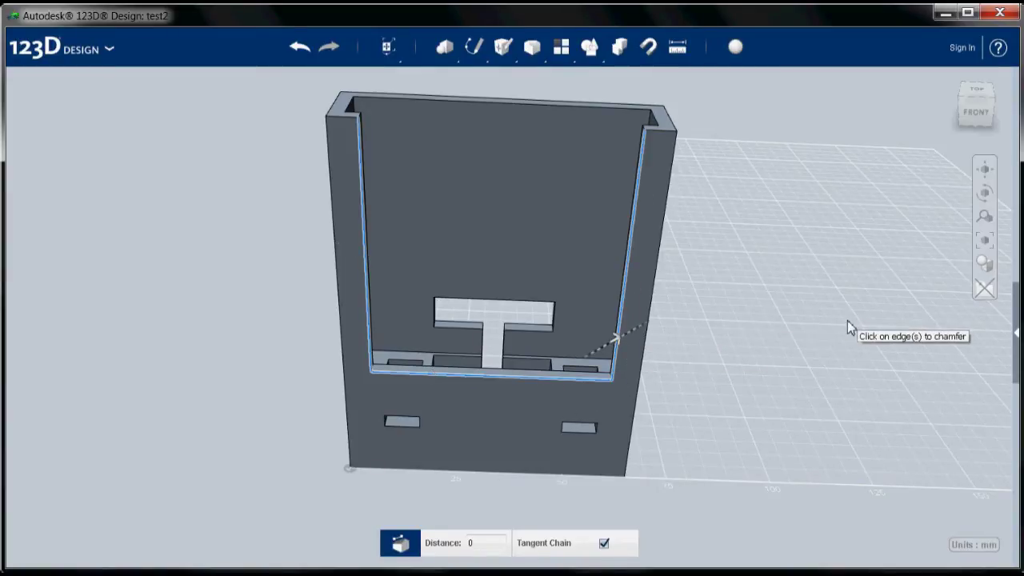
pyautogui.click(467, 542)
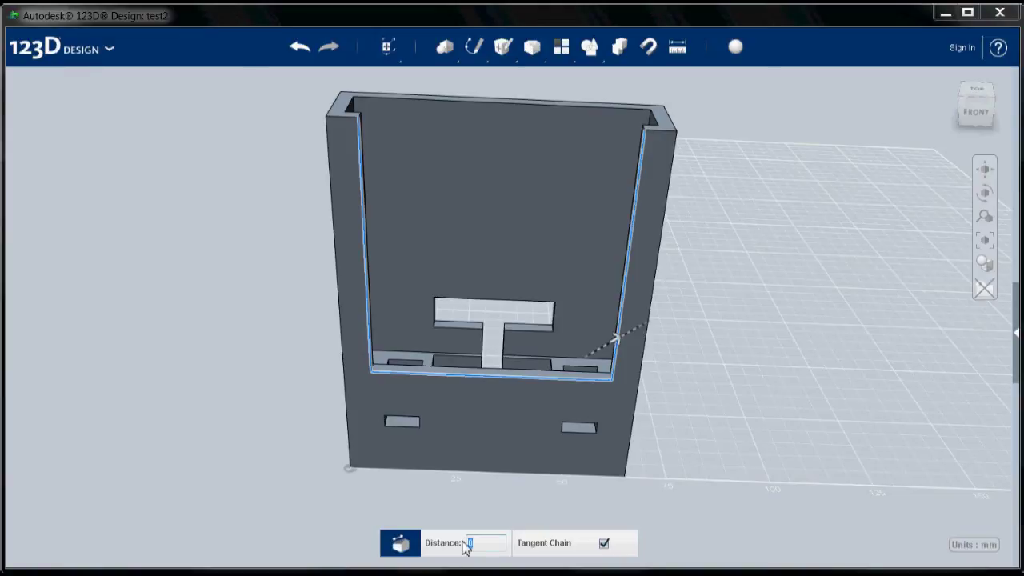
pyautogui.write('2')
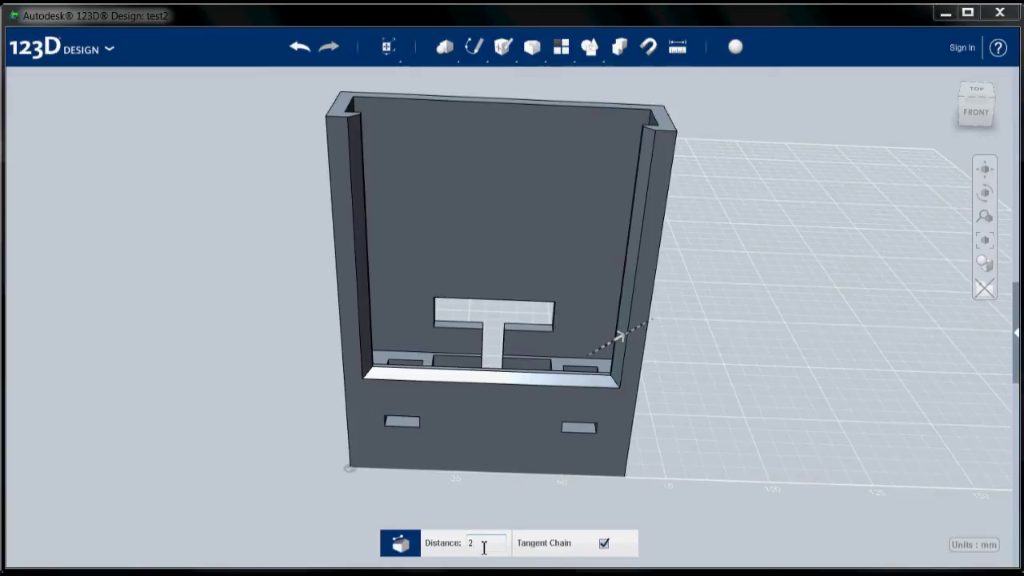
pyautogui.press('Return')
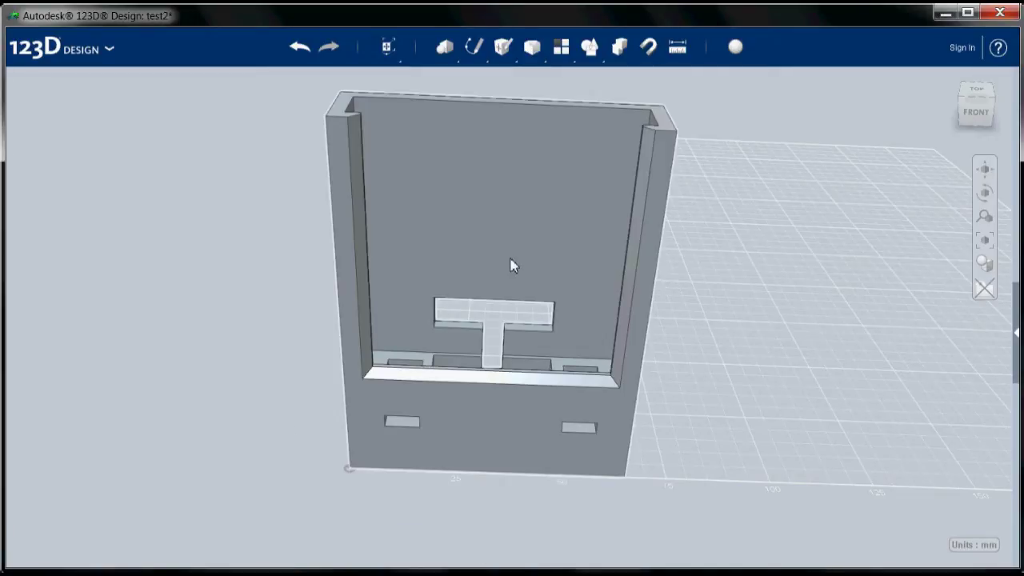
# - Switch the view cube to a straight front view of the holder
pyautogui.click(975, 116)
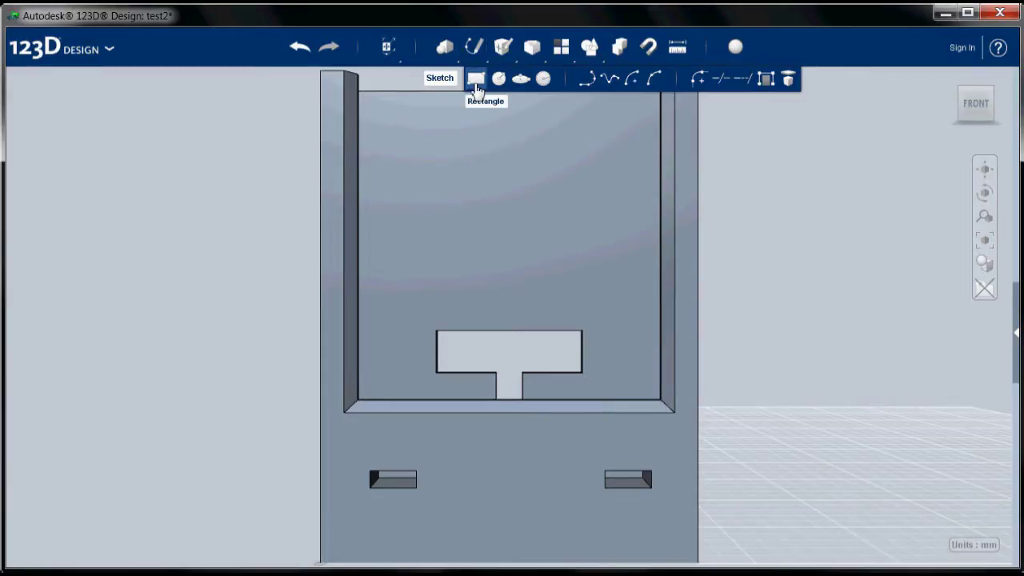
pyautogui.click(476, 80)
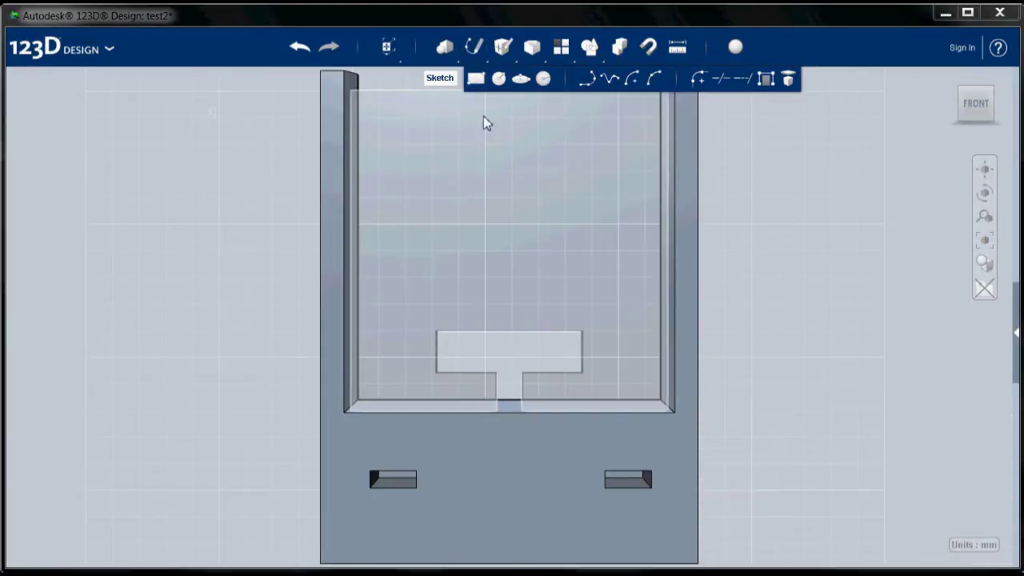
# - Sketch a 55 × 5 mm rectangle on the holder's back face just inside the right wall
pyautogui.click(479, 206)
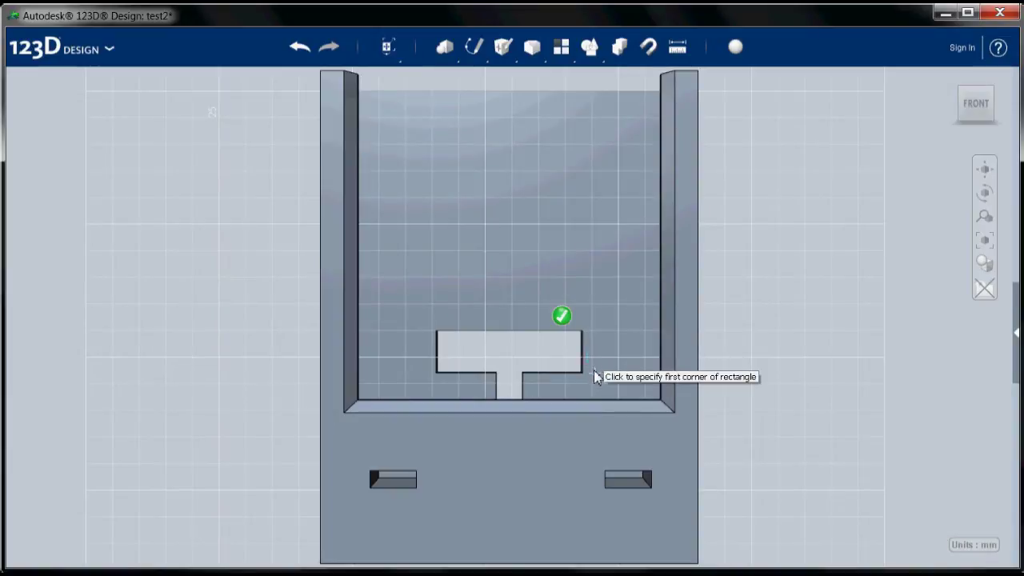
pyautogui.click(645, 358)
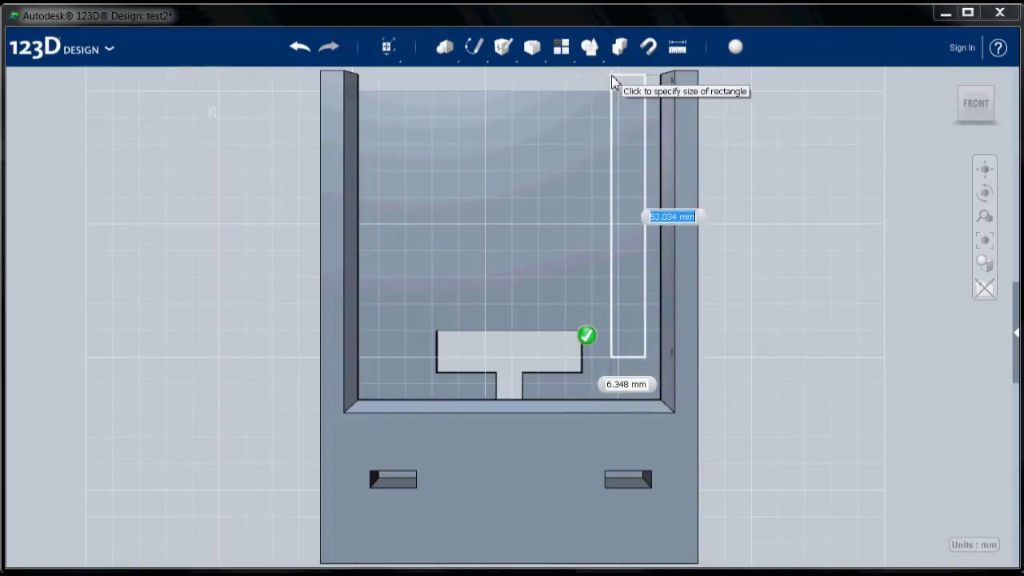
pyautogui.scroll(-2, 616, 92)
pyautogui.scroll(3, 616, 89)
pyautogui.scroll(-3, 616, 87)
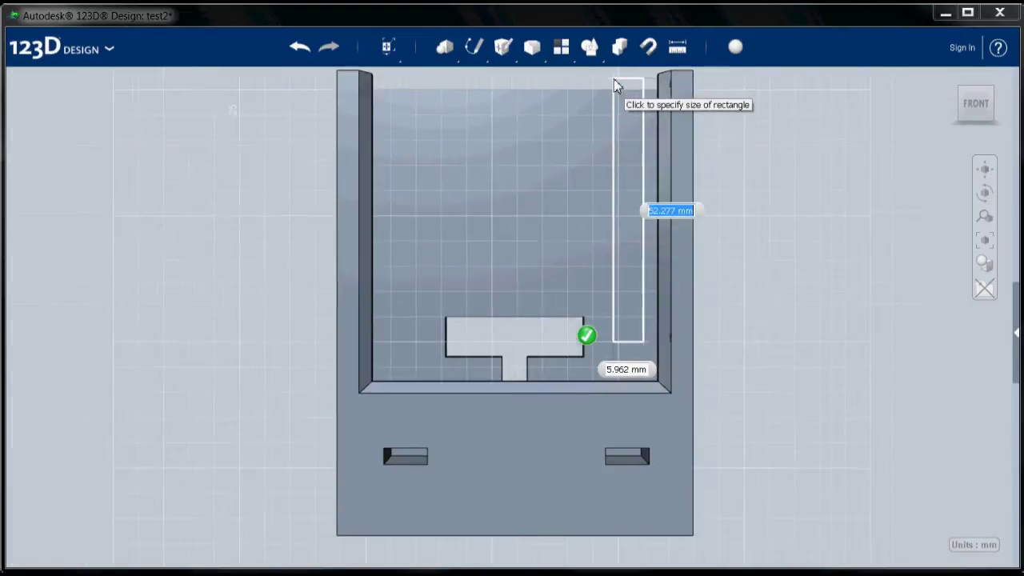
pyautogui.scroll(-2, 617, 88)
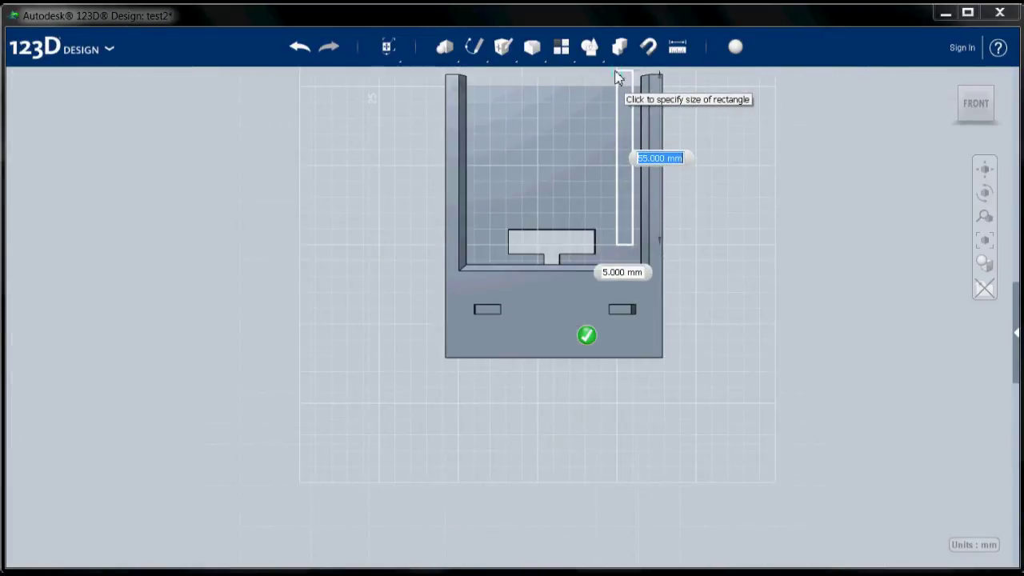
pyautogui.click(617, 77)
pyautogui.moveTo(446, 50)
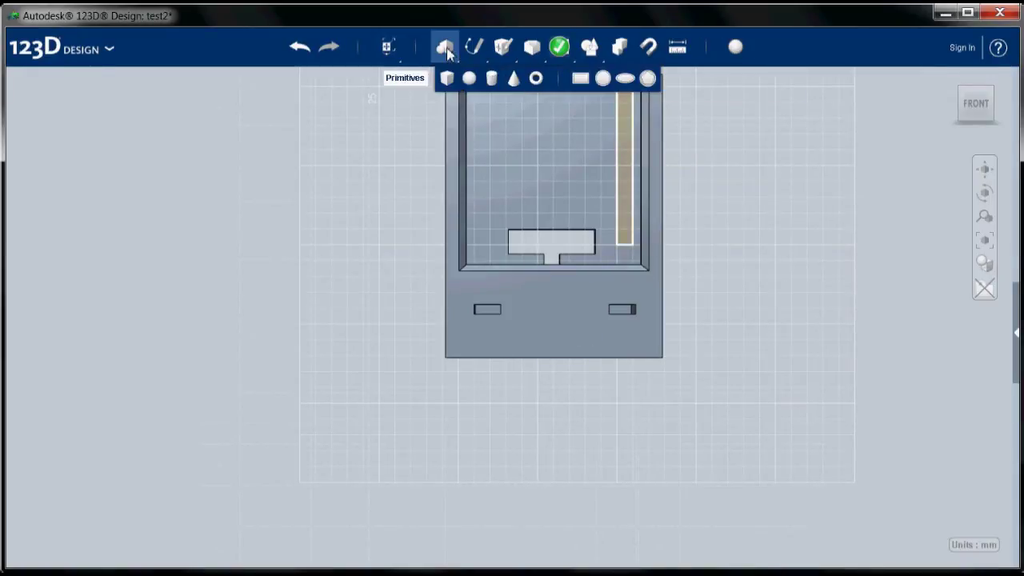
pyautogui.click(477, 78)
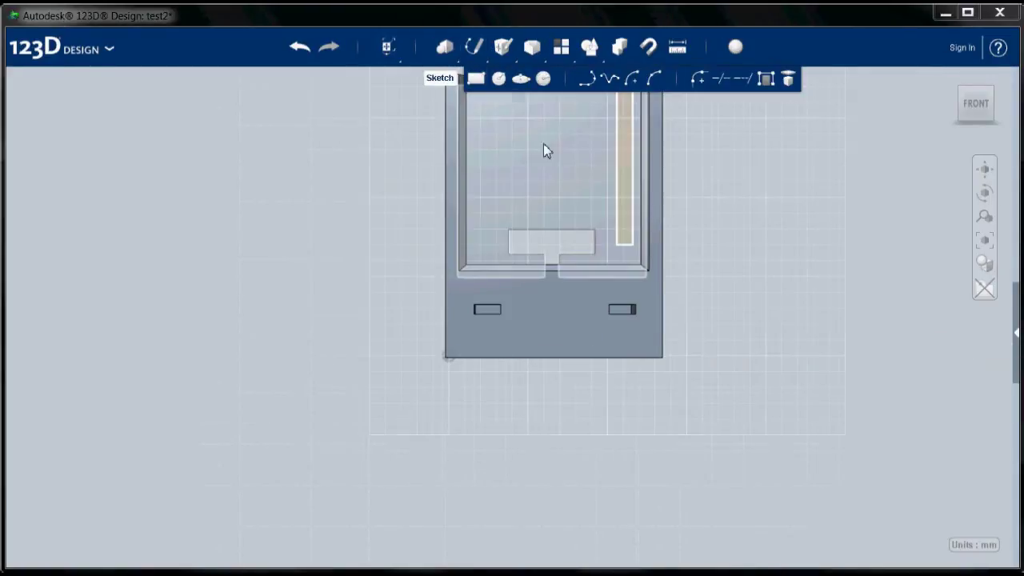
# - Draw four more 5 mm-wide vertical strips up the back-wall sketch
pyautogui.click(575, 210)
pyautogui.click(595, 231)
pyautogui.moveTo(561, 46)
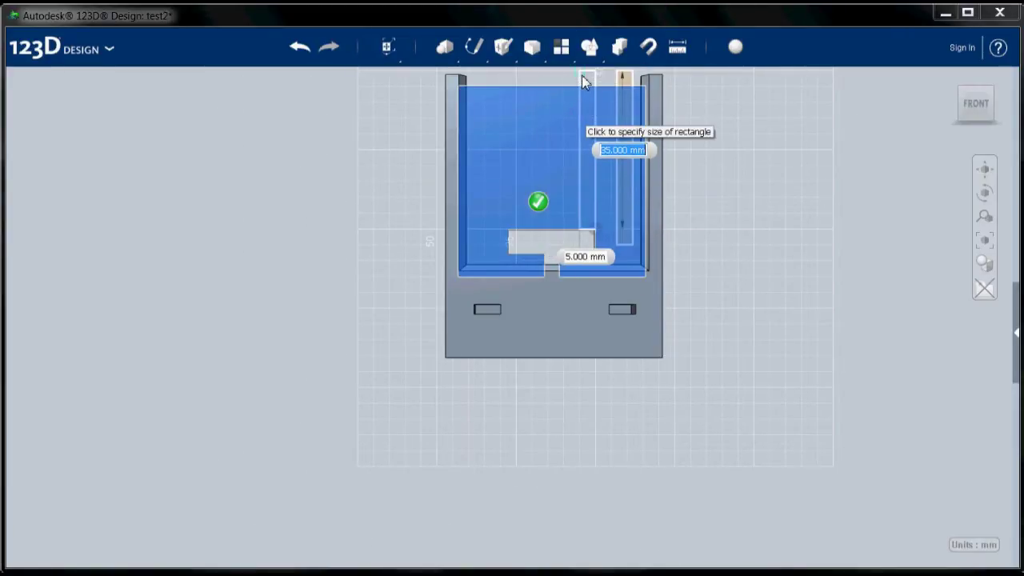
pyautogui.click(581, 73)
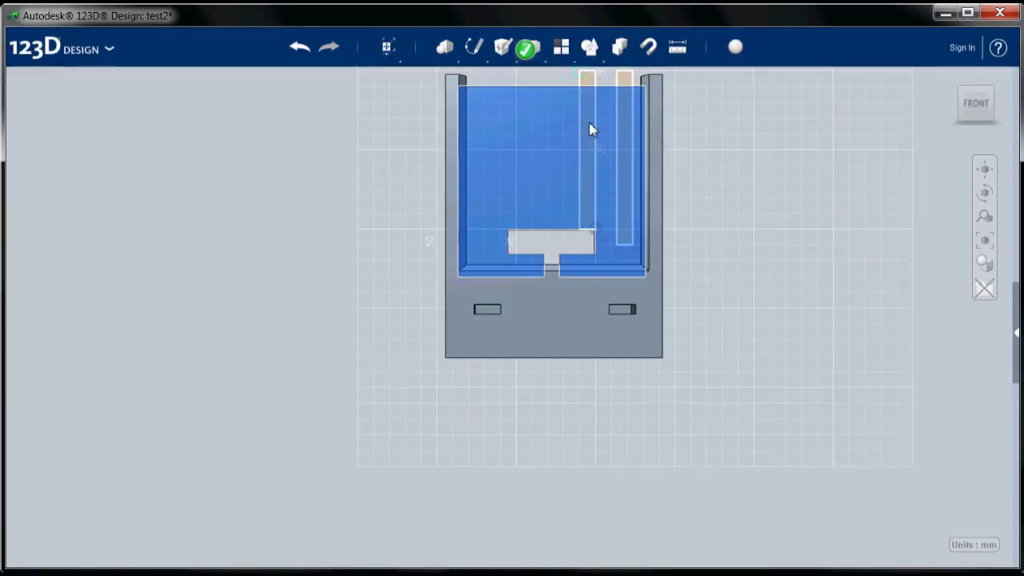
pyautogui.click(564, 227)
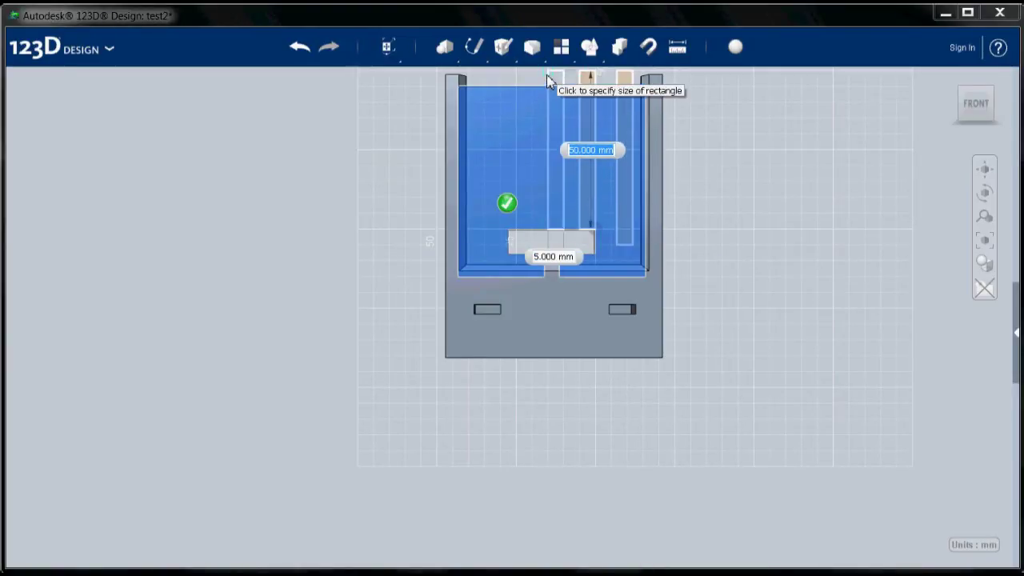
pyautogui.click(548, 77)
pyautogui.click(533, 232)
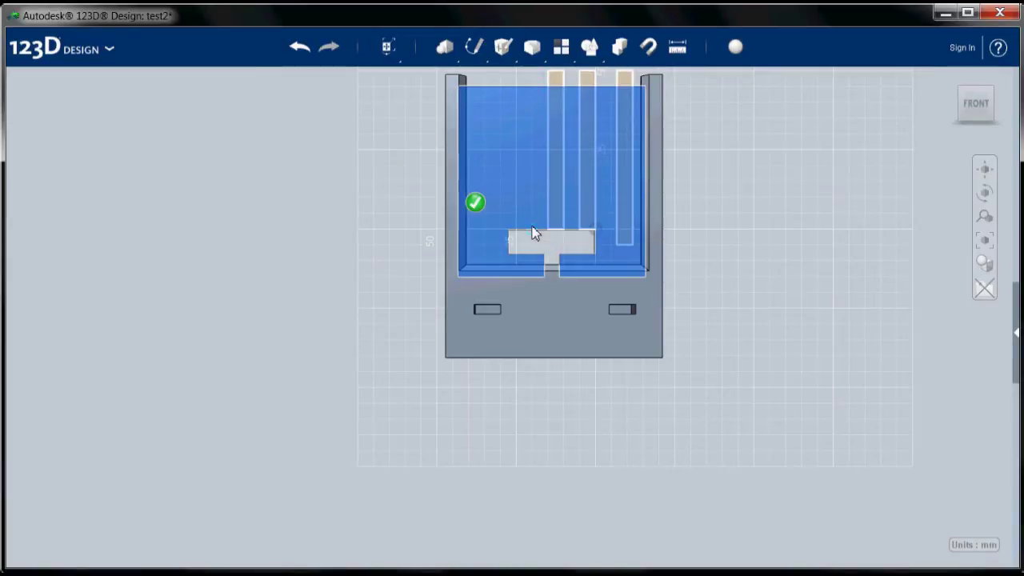
pyautogui.click(516, 77)
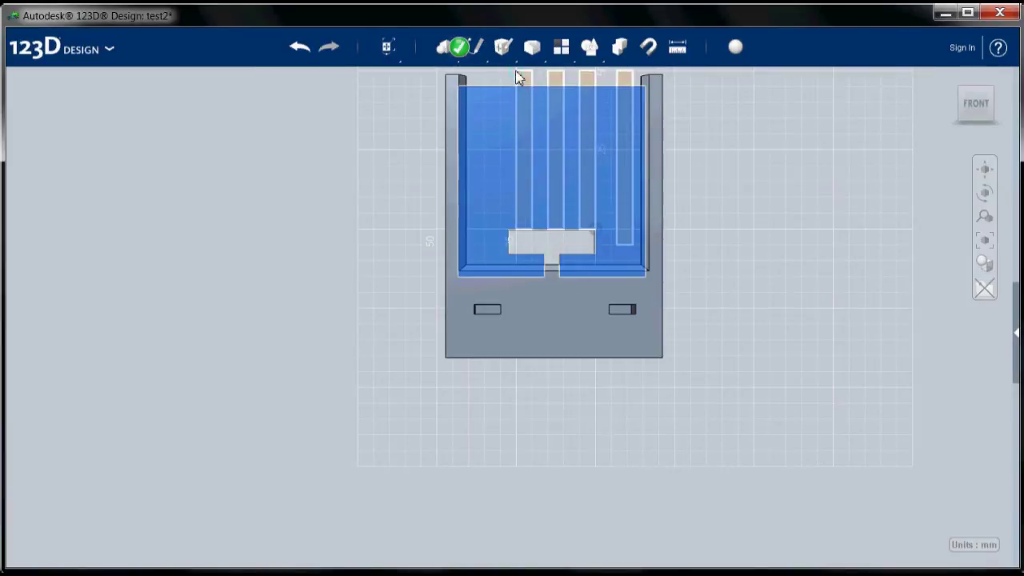
pyautogui.click(503, 241)
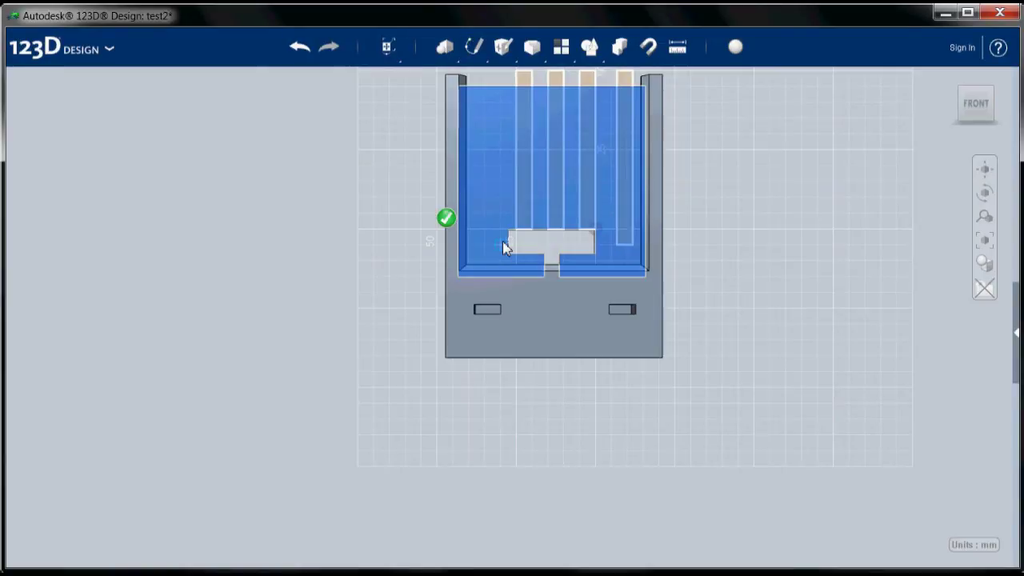
pyautogui.click(488, 72)
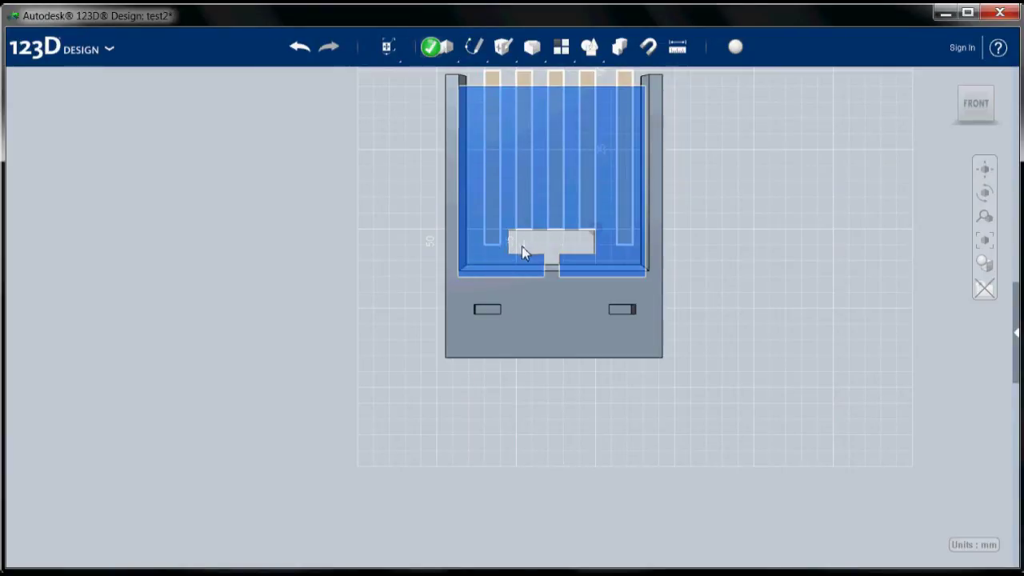
# - Add a small 5 × 2.286 mm rectangle beside the T-slot and zoom in
pyautogui.click(501, 242)
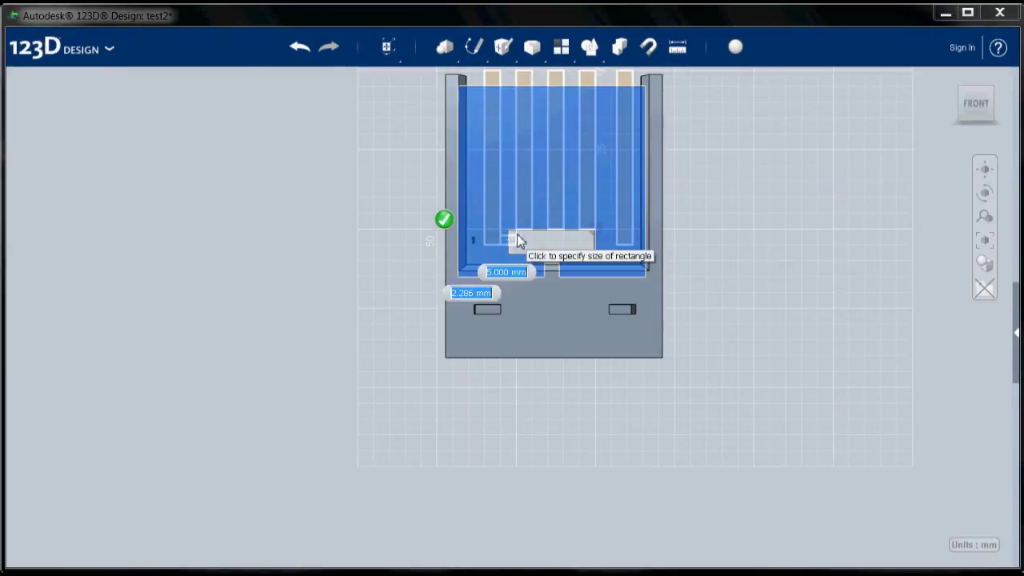
pyautogui.press('Return')
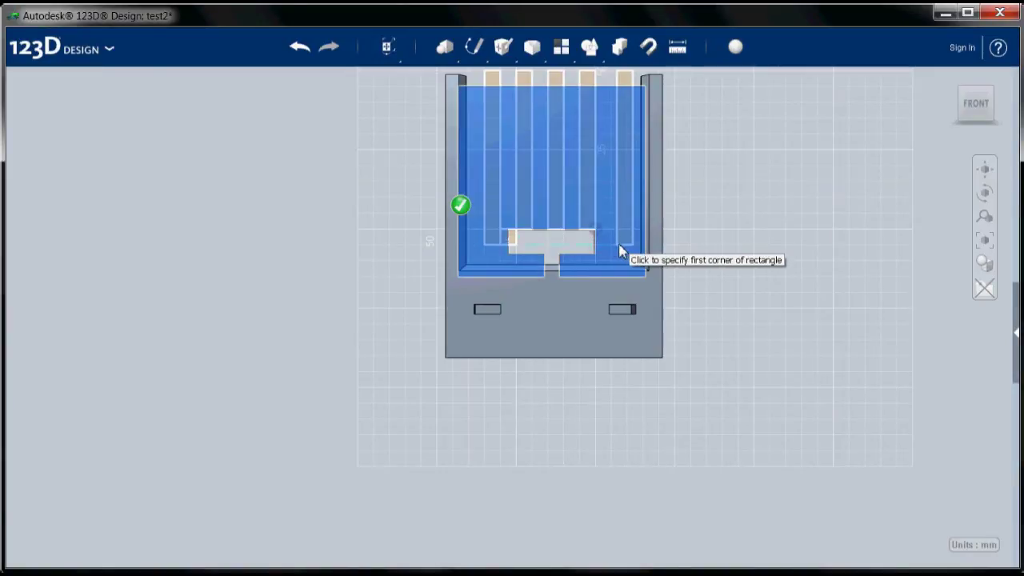
pyautogui.scroll(3, 618, 246)
pyautogui.scroll(1, 619, 251)
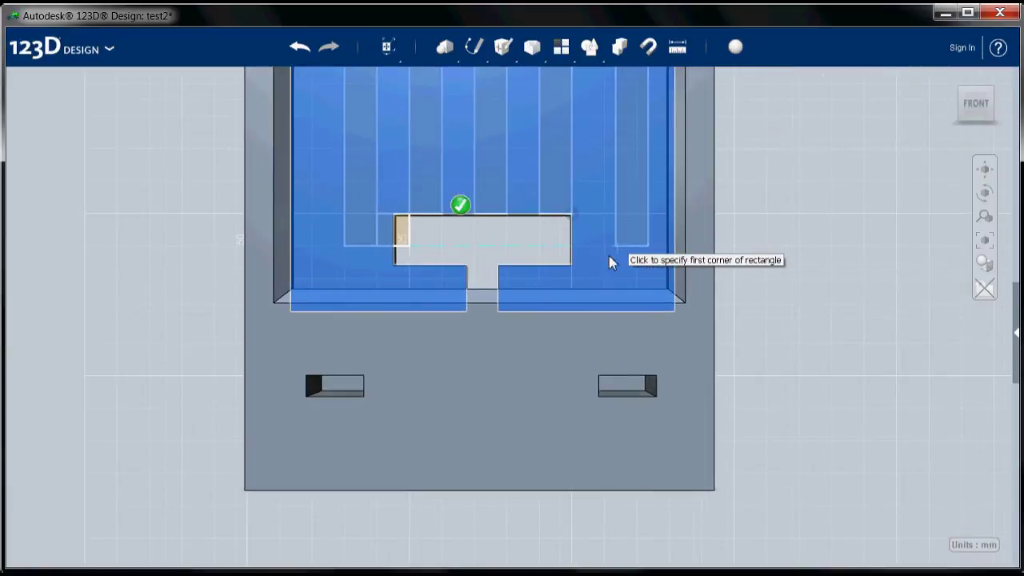
# - Draw a 10 × 5 mm rectangle to the right of the T-slot
pyautogui.click(633, 215)
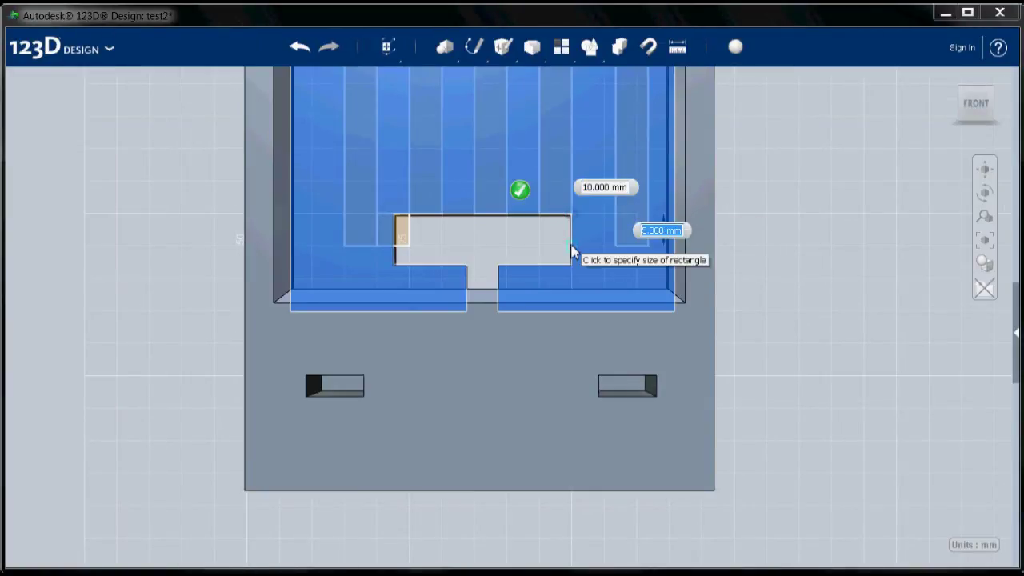
pyautogui.click(573, 250)
pyautogui.scroll(2, 903, 279)
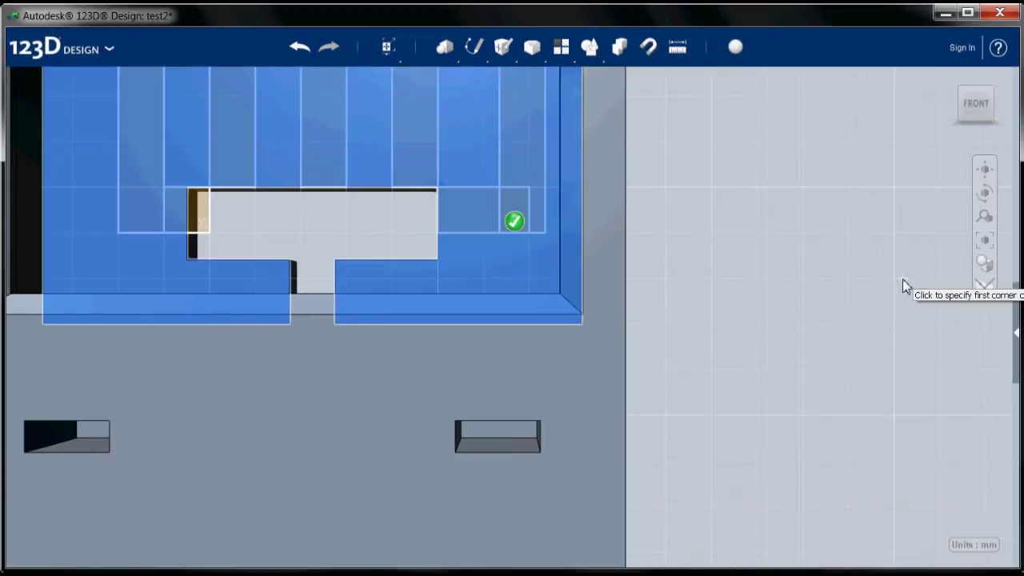
pyautogui.scroll(-5, 862, 283)
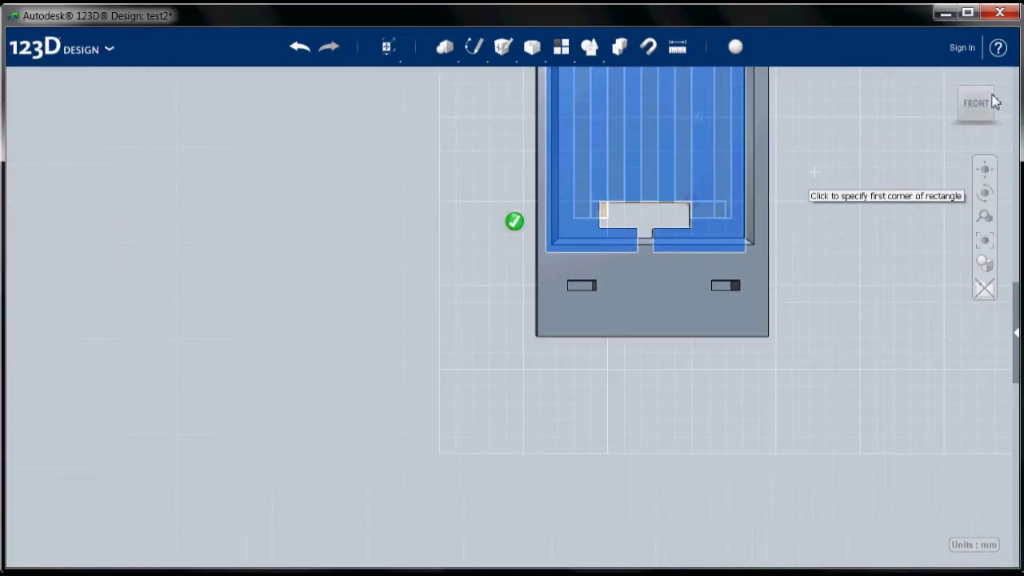
# - Return to the front view and exit the rib sketch
pyautogui.click(976, 103)
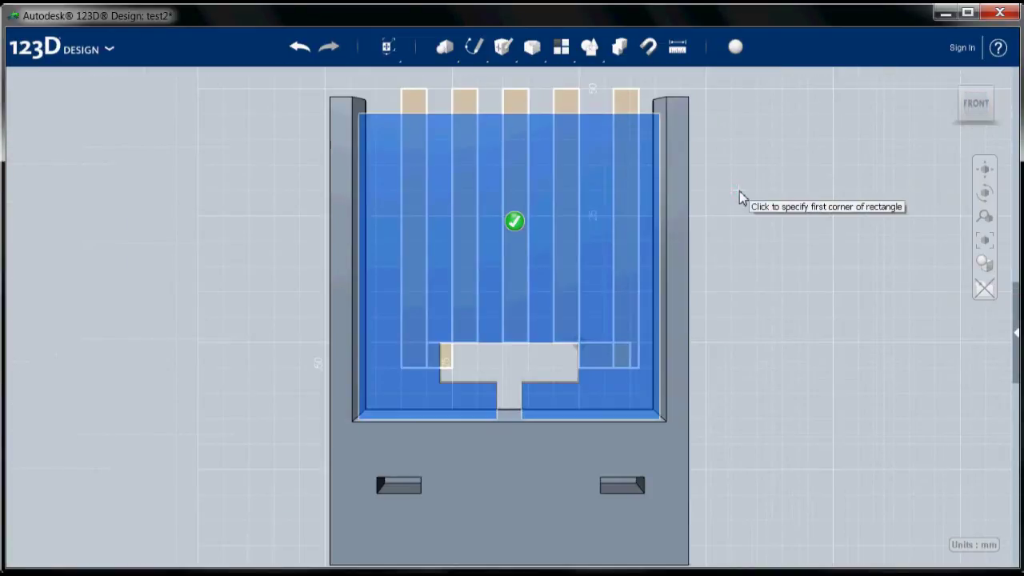
pyautogui.moveTo(513, 53)
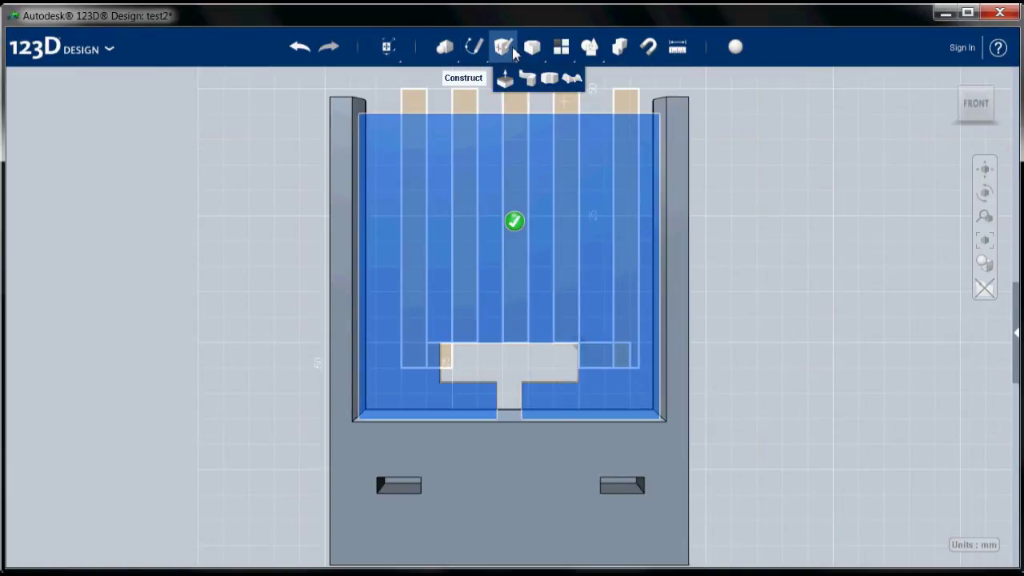
pyautogui.click(625, 100)
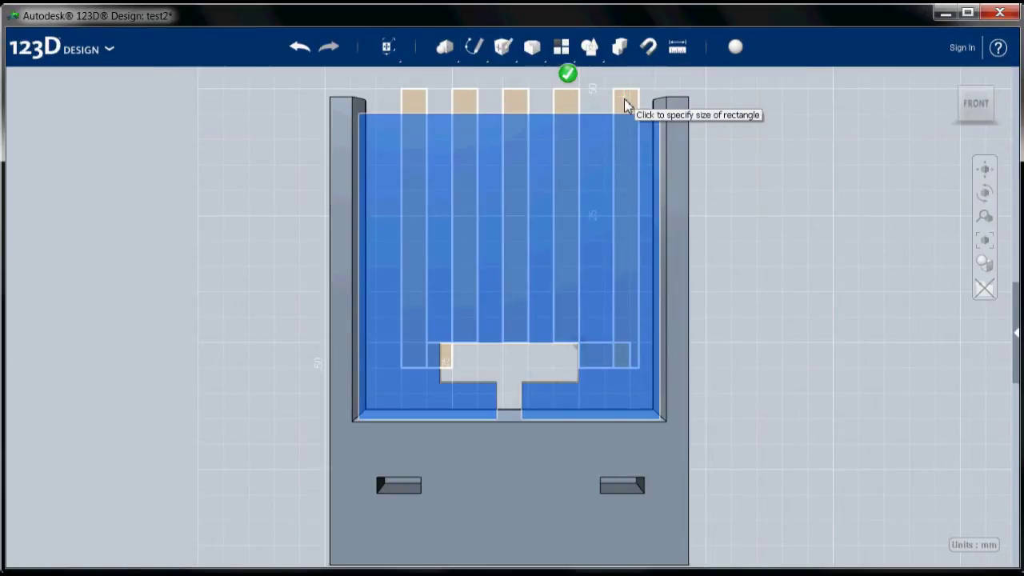
pyautogui.click(622, 89)
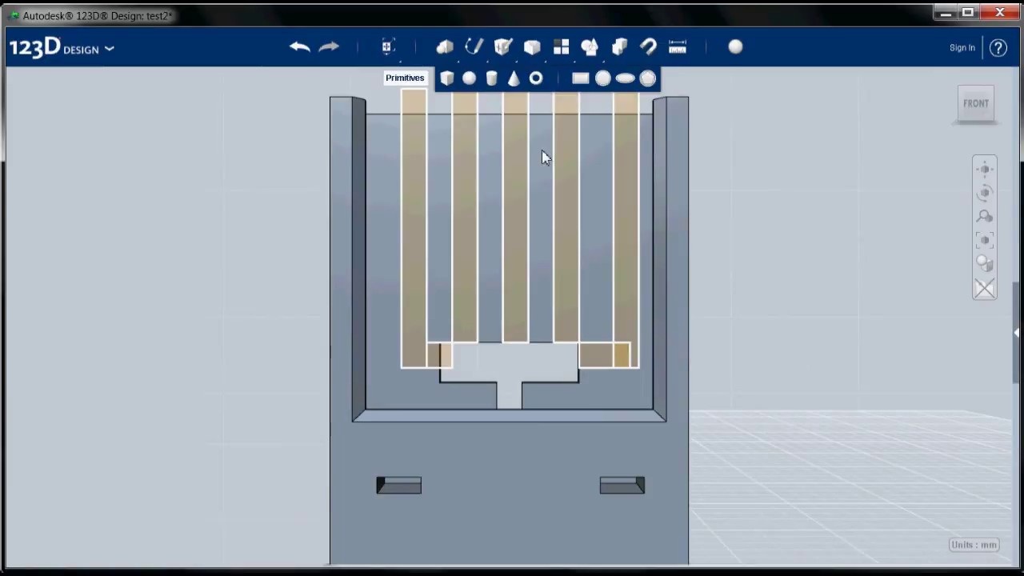
# - Select the five vertical strip profiles and extrude them by -1 mm
pyautogui.click(416, 175)
pyautogui.keyDown('shift'); pyautogui.click(468, 284); pyautogui.keyUp('shift')
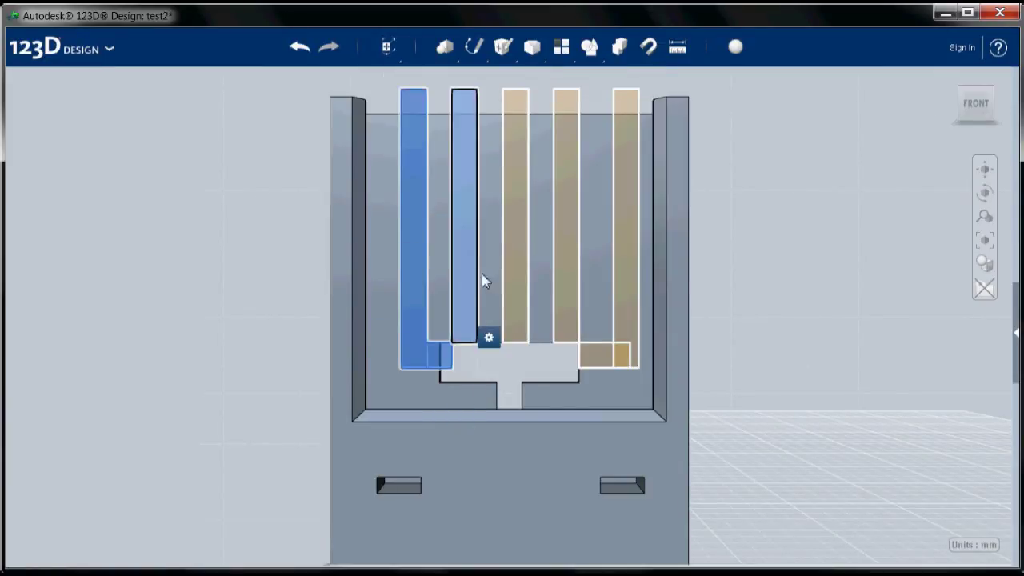
pyautogui.keyDown('shift'); pyautogui.click(512, 277); pyautogui.keyUp('shift')
pyautogui.keyDown('shift'); pyautogui.click(567, 284); pyautogui.keyUp('shift')
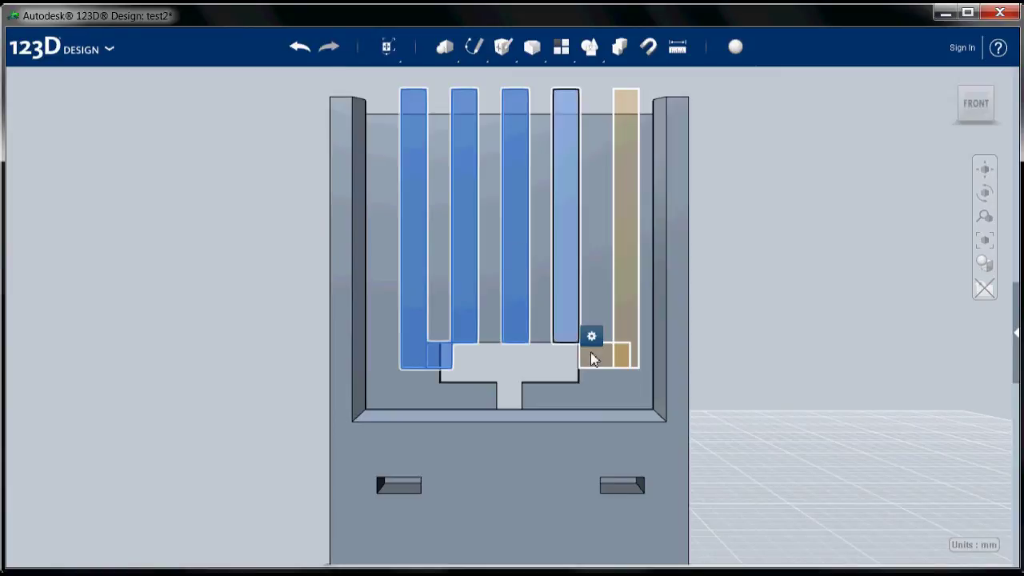
pyautogui.keyDown('shift'); pyautogui.click(592, 359); pyautogui.keyUp('shift')
pyautogui.moveTo(500, 46)
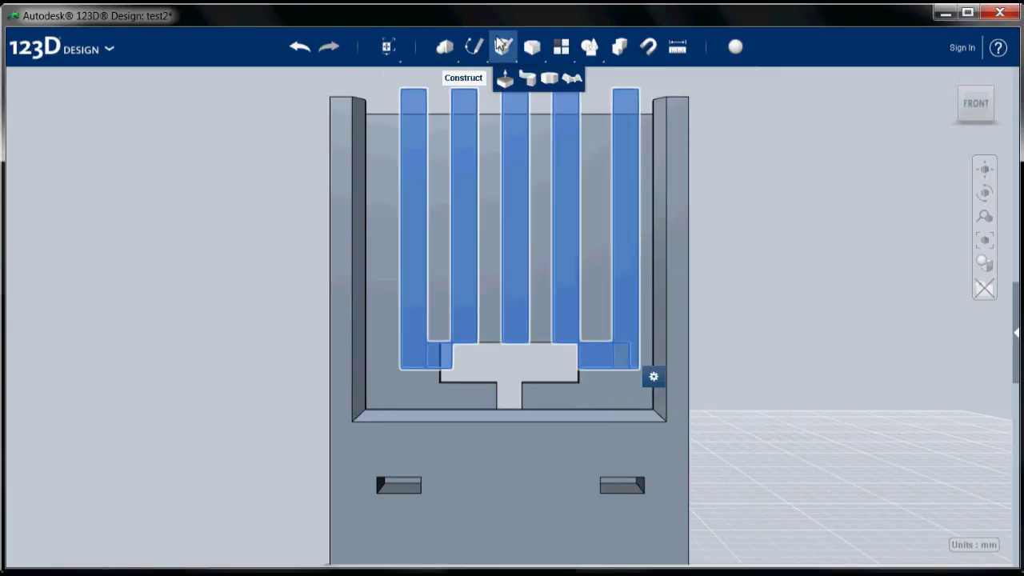
pyautogui.click(505, 78)
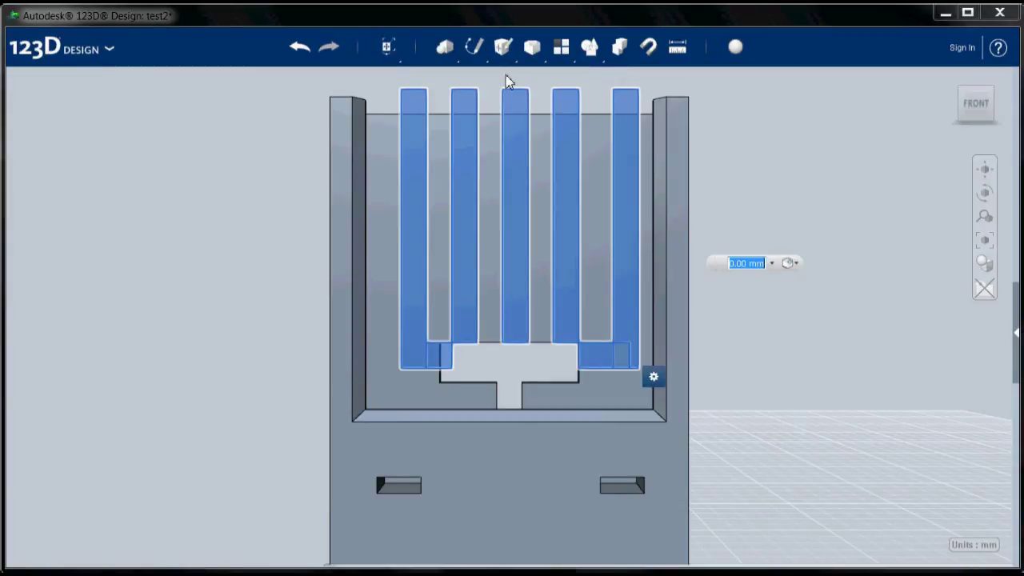
pyautogui.write('-1')
pyautogui.press('Return')
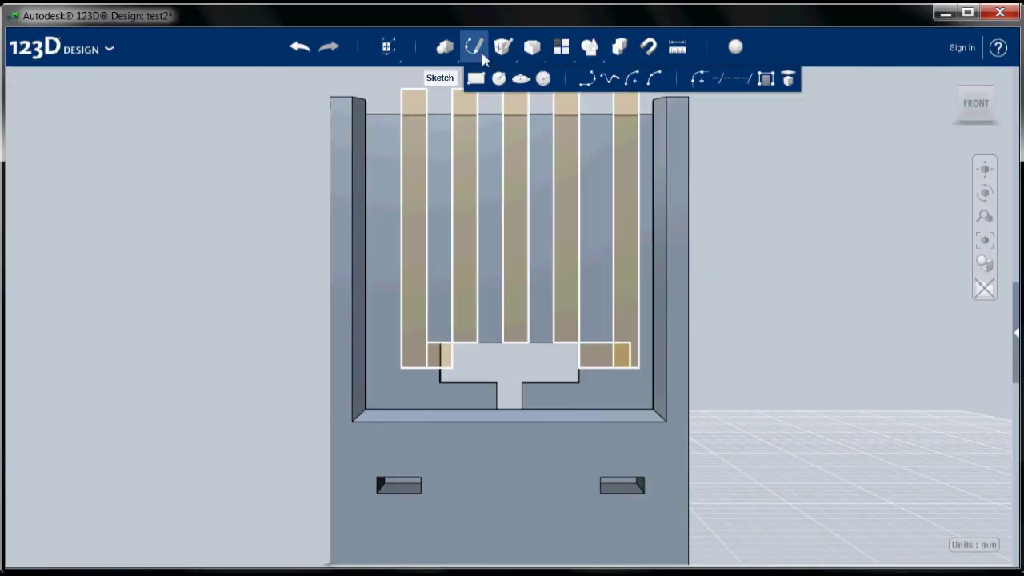
# - Hide the sketches and orbit the view to inspect the ribbed back wall
pyautogui.moveTo(983, 288)
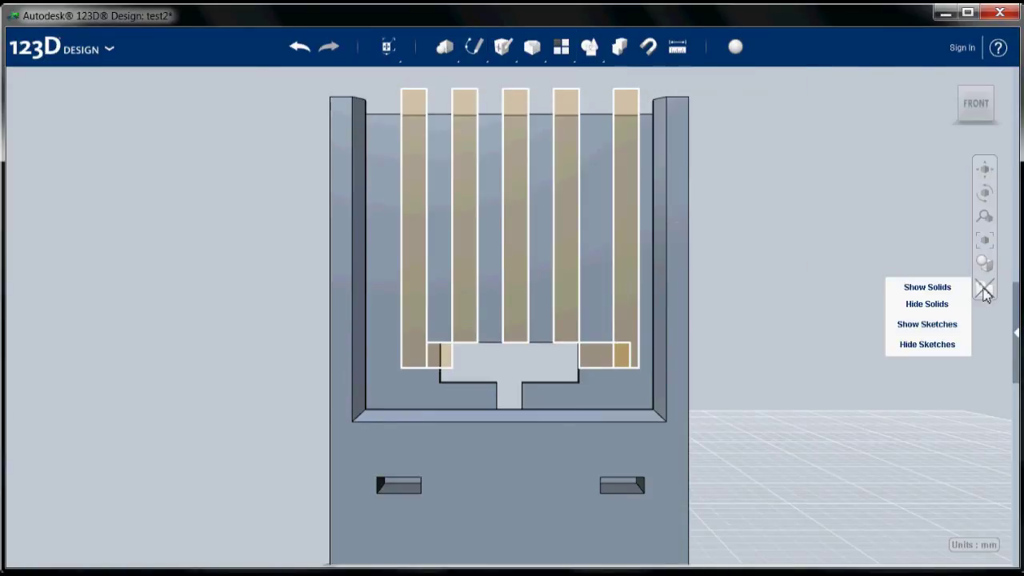
pyautogui.click(958, 344)
pyautogui.moveTo(870, 302); pyautogui.dragTo(873, 336, button='right')
pyautogui.moveTo(521, 252)
pyautogui.mouseDown(button='right')
pyautogui.moveTo(512, 309)
pyautogui.moveTo(521, 254)
pyautogui.mouseUp(button='right')
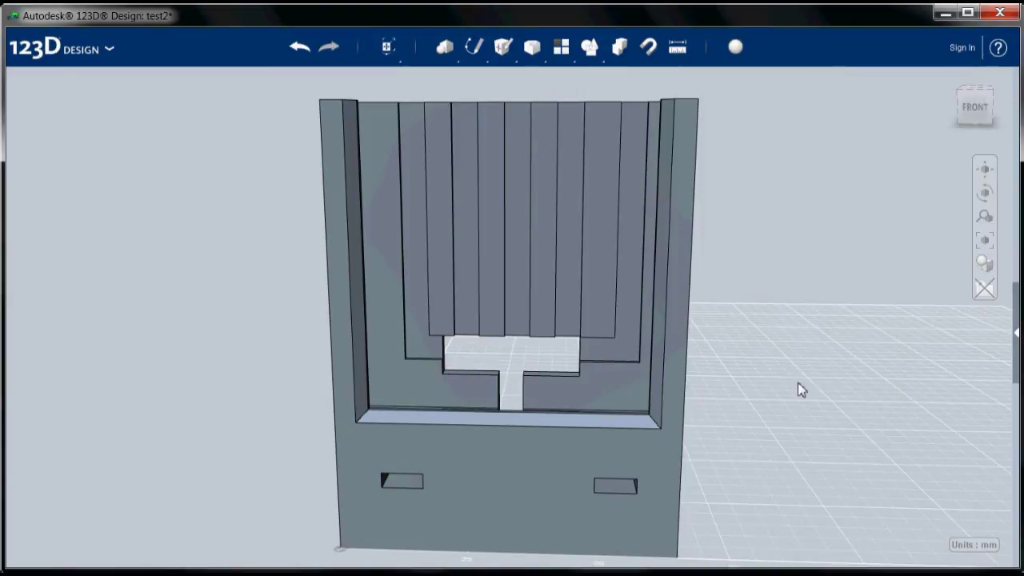
pyautogui.moveTo(731, 314); pyautogui.dragTo(734, 381, button='right')
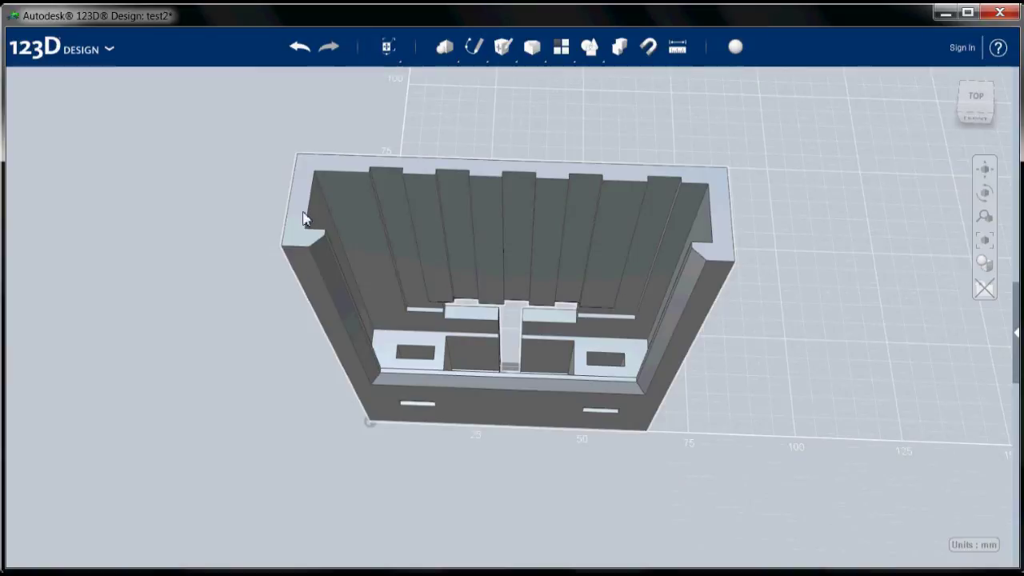
pyautogui.moveTo(535, 49)
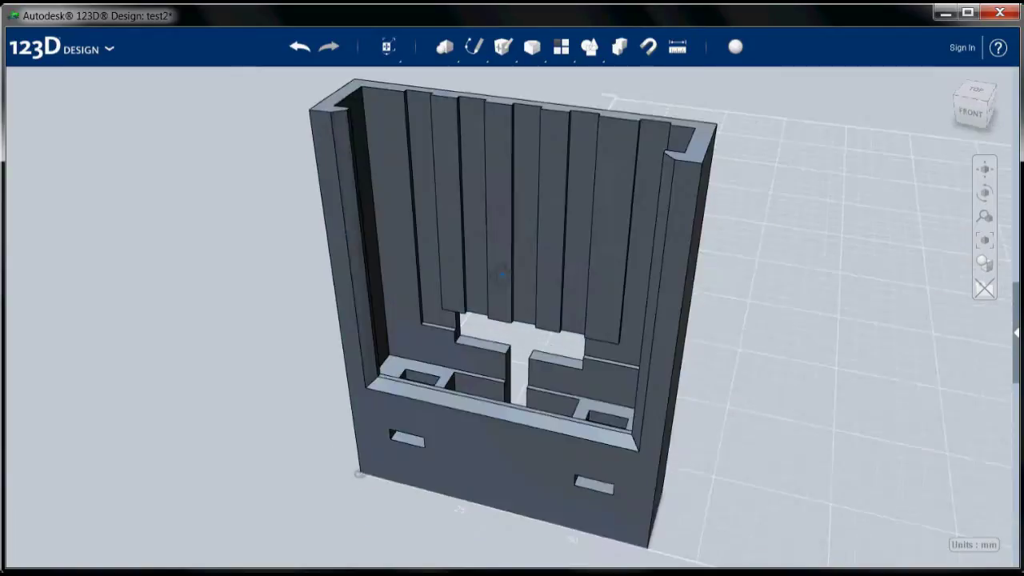
# - Orbit the ribbed holder back to a straight front orientation
pyautogui.moveTo(502, 275); pyautogui.dragTo(518, 249, button='right')
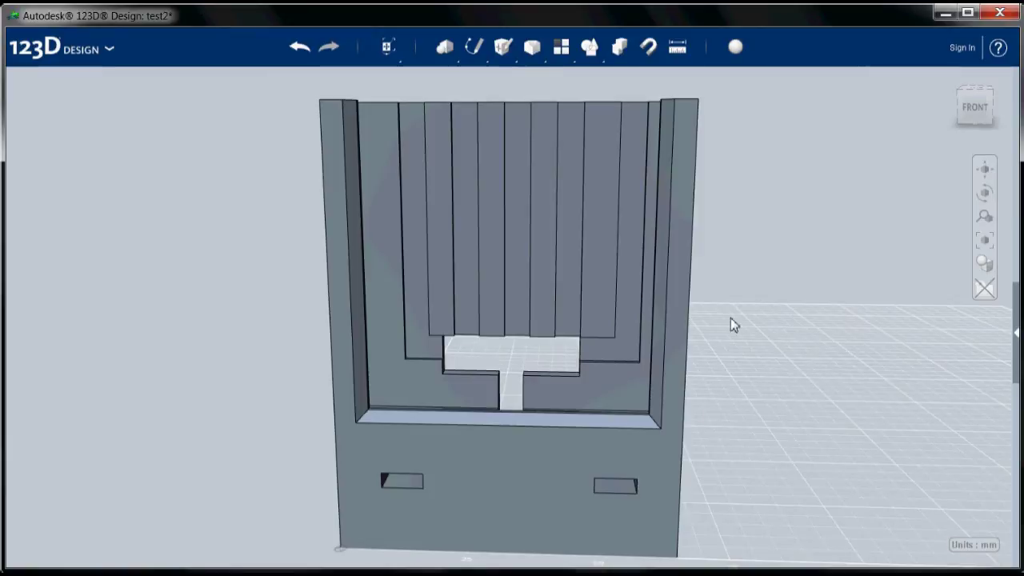
# - Tilt the model slightly and bring up the Modify tools list
pyautogui.moveTo(731, 322); pyautogui.dragTo(734, 382, button='right')
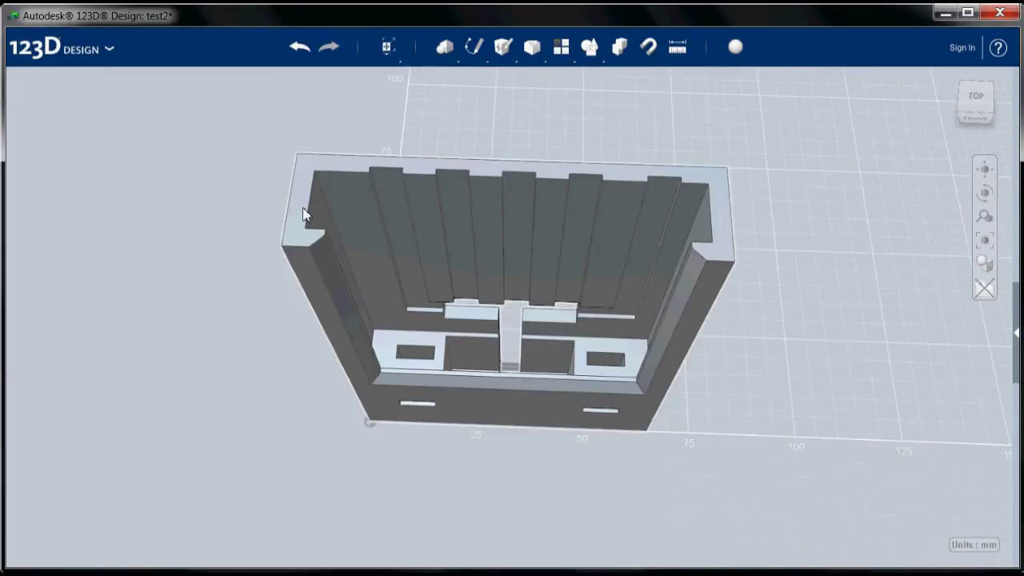
pyautogui.moveTo(516, 46)
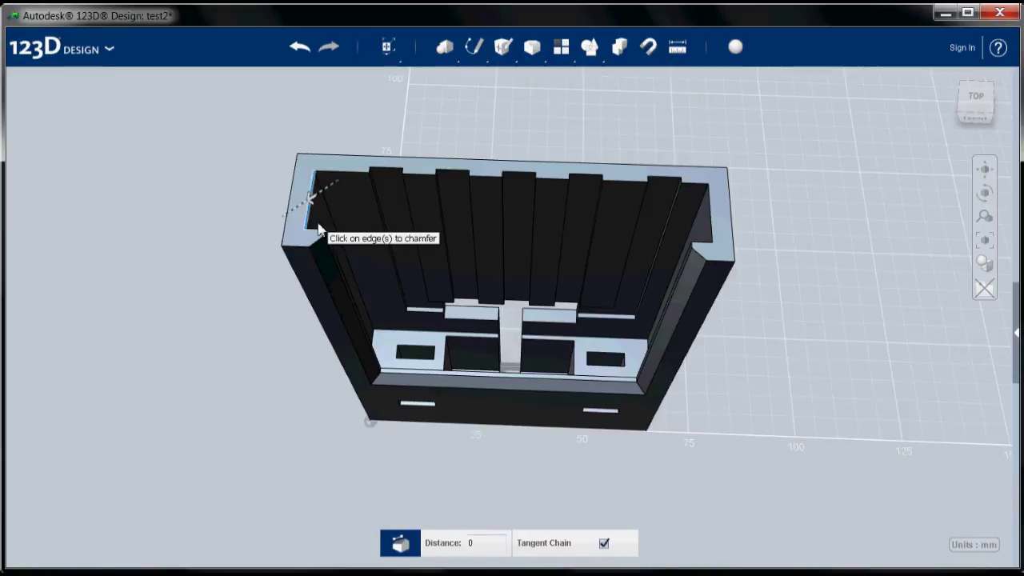
# - Chamfer the six top inner rim edges and the right inner corner edge by 1 mm
pyautogui.click(336, 178)
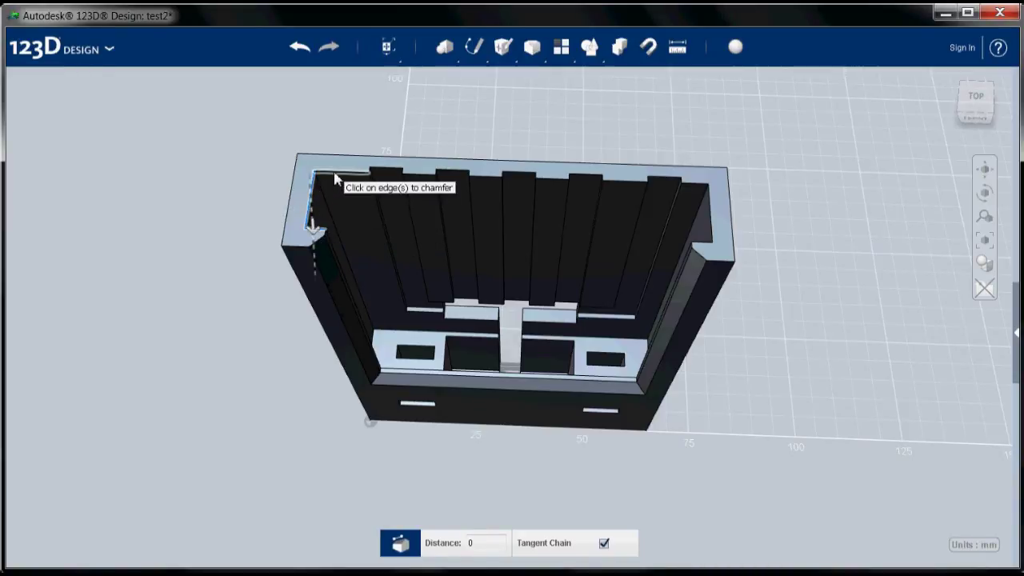
pyautogui.click(421, 179)
pyautogui.click(484, 178)
pyautogui.click(551, 180)
pyautogui.click(625, 181)
pyautogui.click(698, 187)
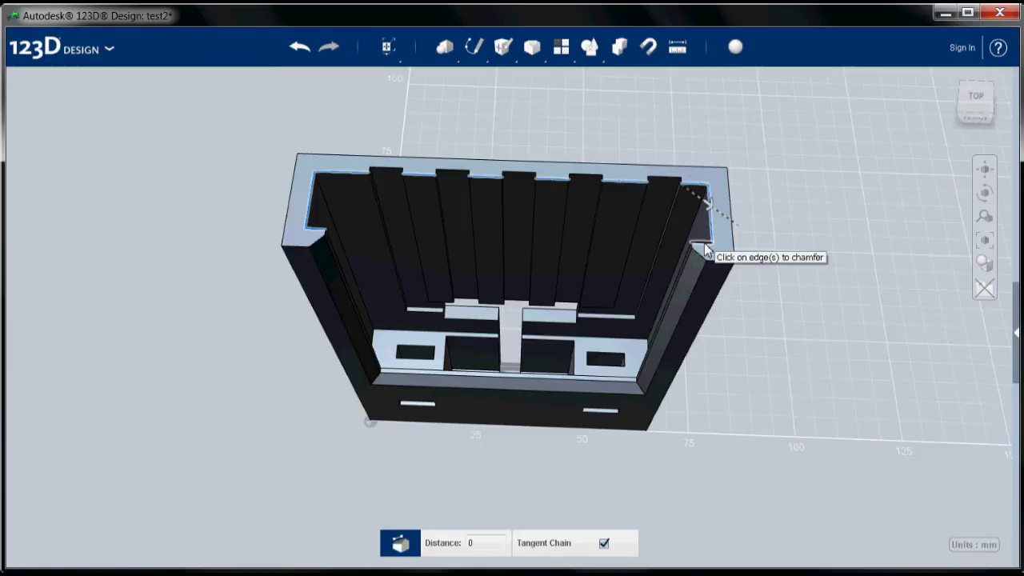
pyautogui.click(705, 218)
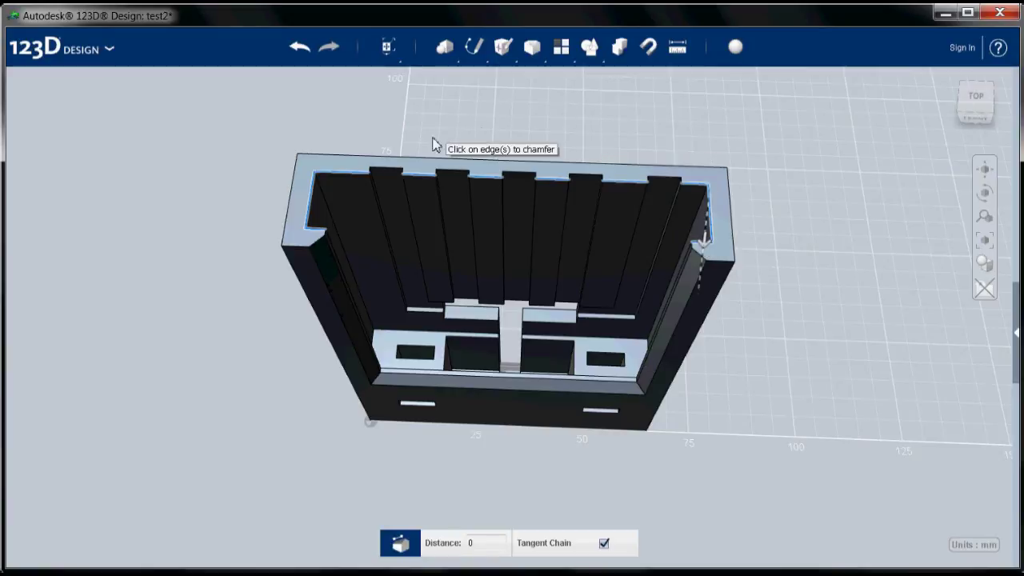
pyautogui.click(475, 544)
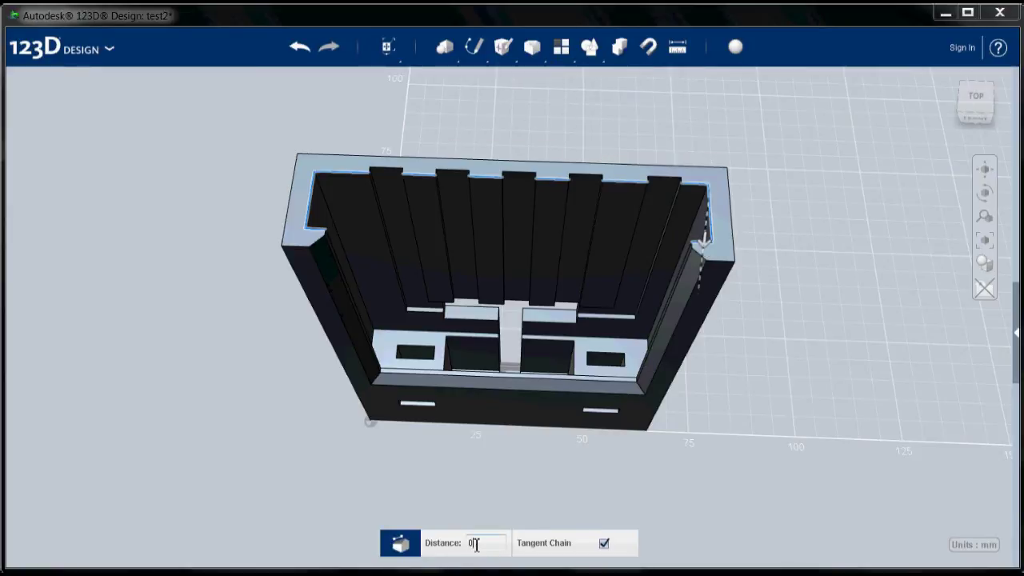
pyautogui.write('1')
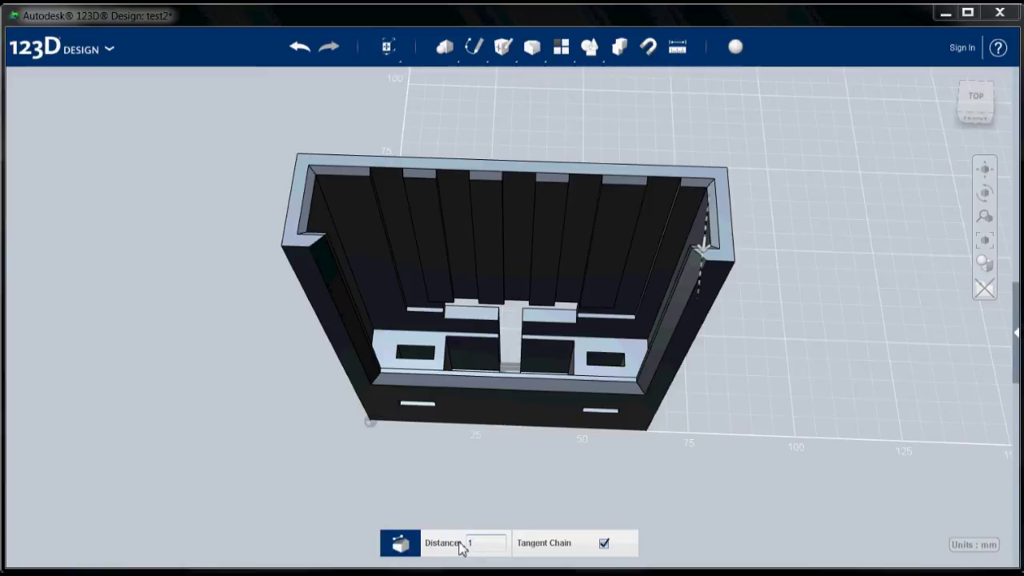
pyautogui.press('Return')
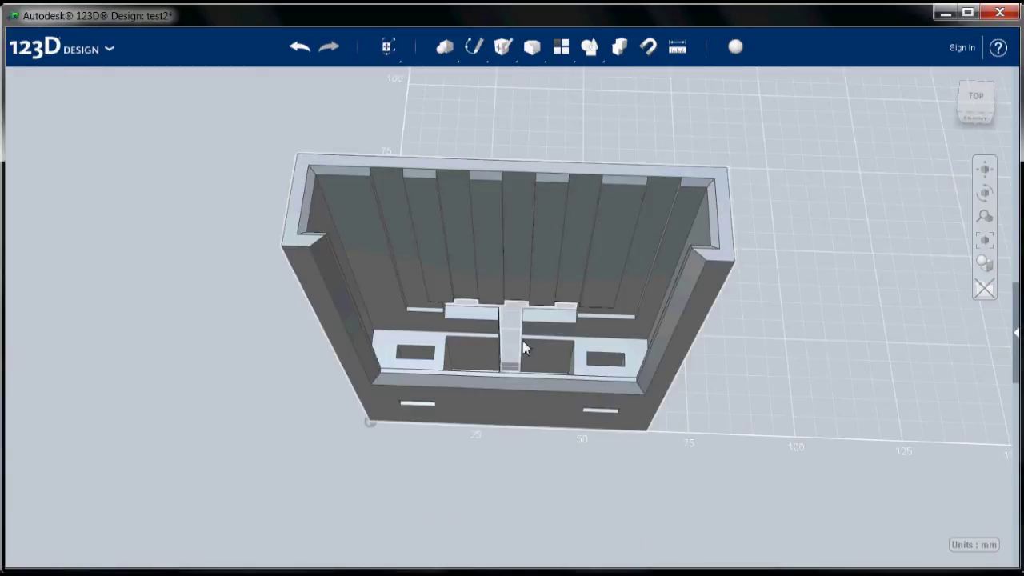
pyautogui.moveTo(495, 301); pyautogui.dragTo(505, 221, button='right')
# - Fillet the three corner edges of the T-slot's wide top with a 4 mm radius
pyautogui.moveTo(504, 223); pyautogui.dragTo(508, 275, button='right')
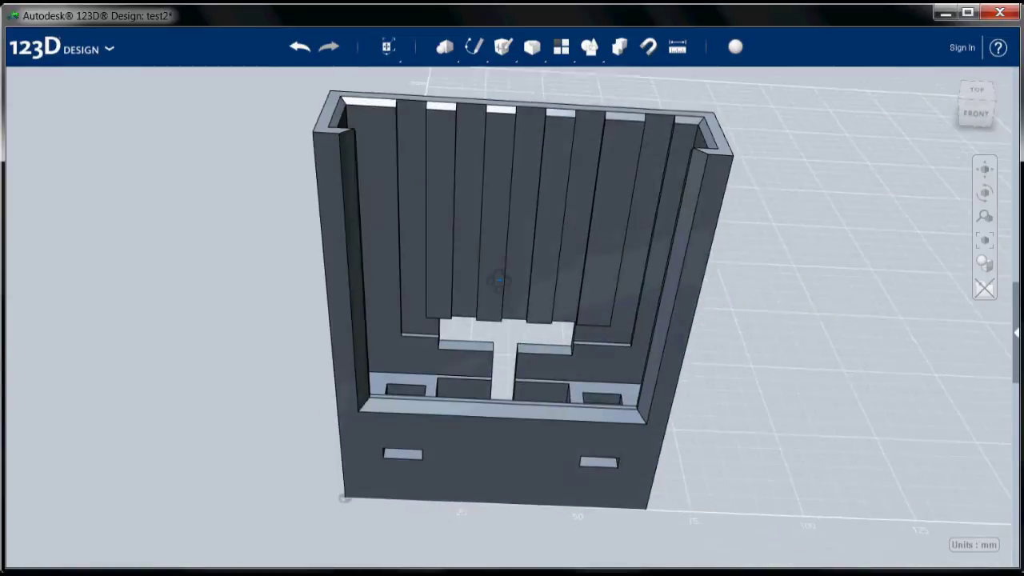
pyautogui.moveTo(541, 53)
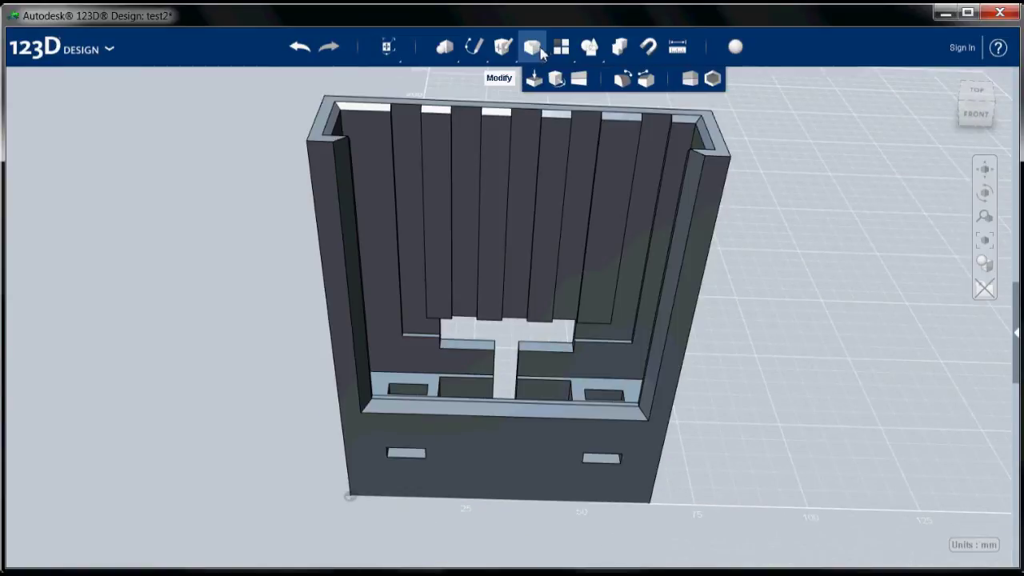
pyautogui.click(623, 80)
pyautogui.scroll(5, 500, 346)
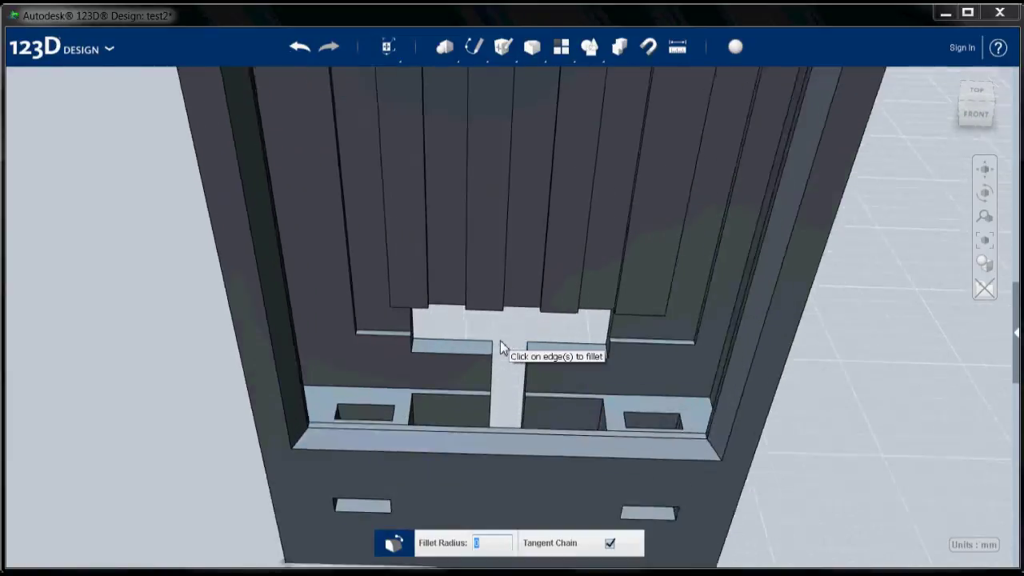
pyautogui.click(273, 358)
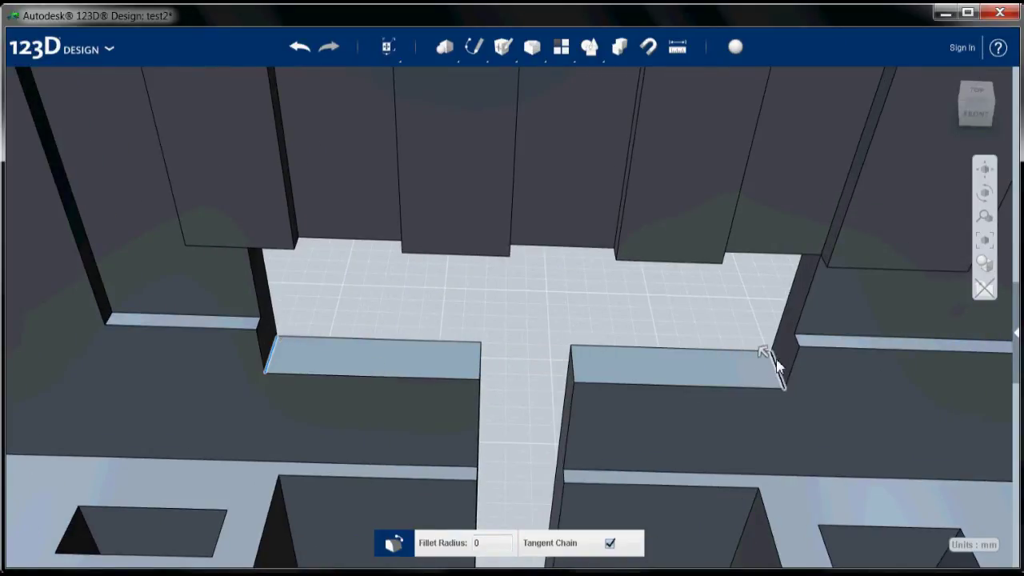
pyautogui.click(816, 247)
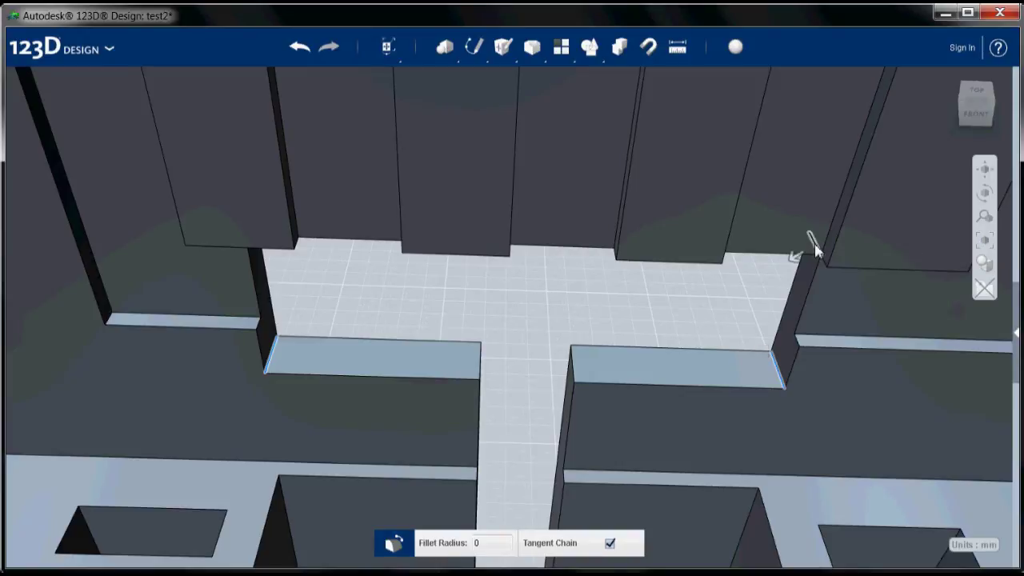
pyautogui.click(250, 237)
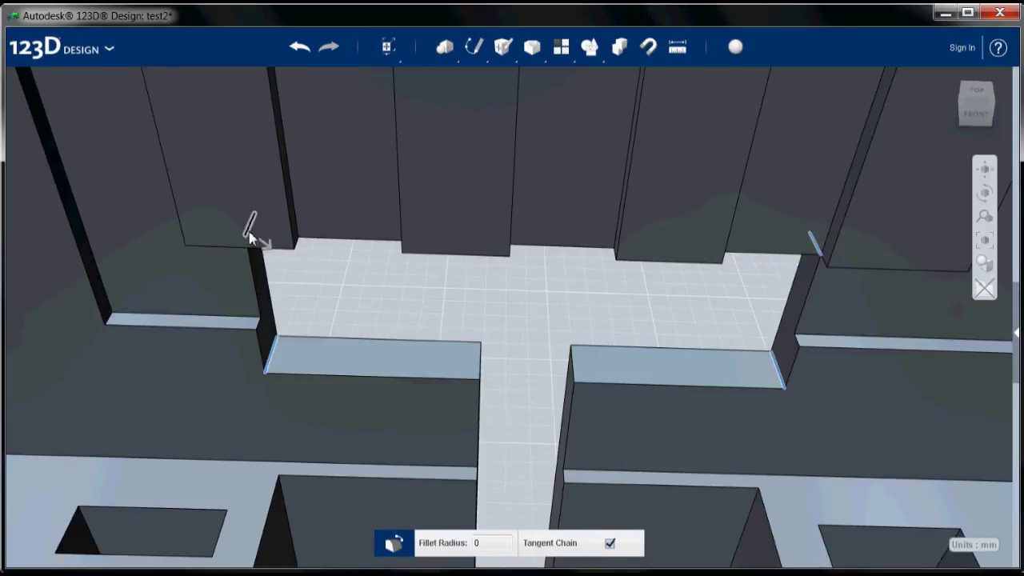
pyautogui.click(485, 544)
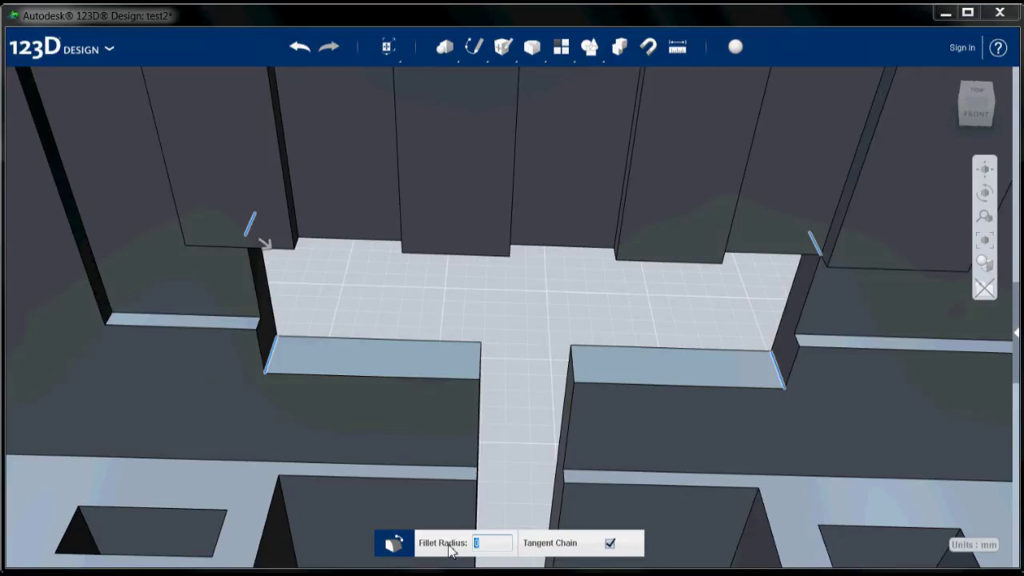
pyautogui.write('4')
pyautogui.press('Return')
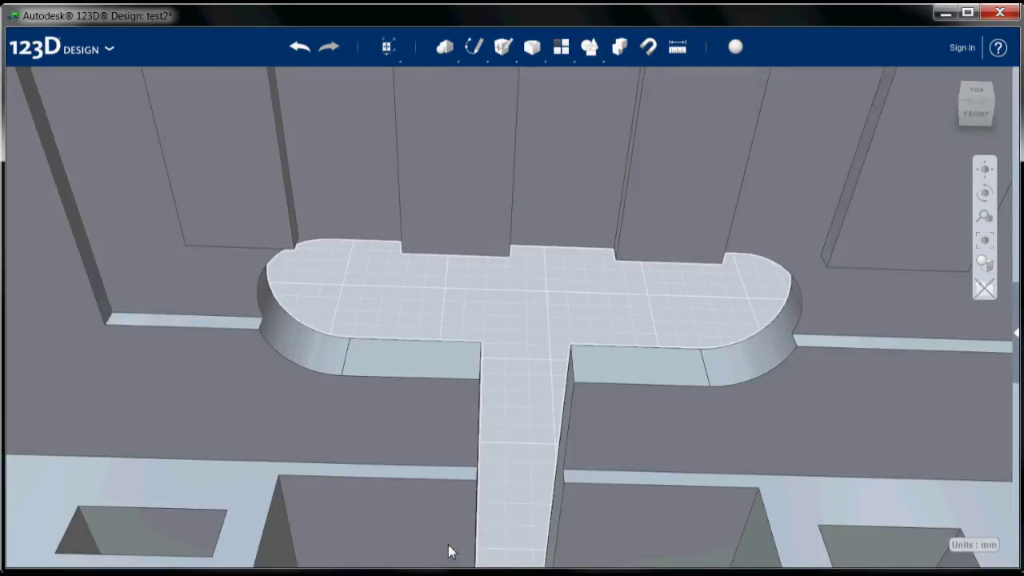
pyautogui.moveTo(448, 552); pyautogui.dragTo(449, 528, button='right')
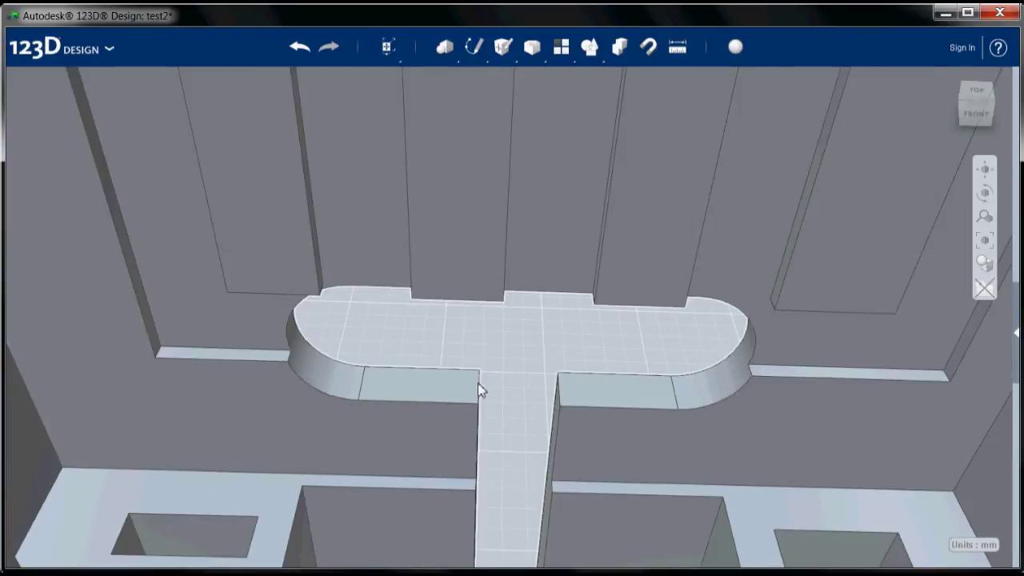
pyautogui.moveTo(478, 385); pyautogui.dragTo(484, 385, button='right')
# - Start a fillet and select the lower slot's edges from the model's underside
pyautogui.scroll(-3, 486, 392)
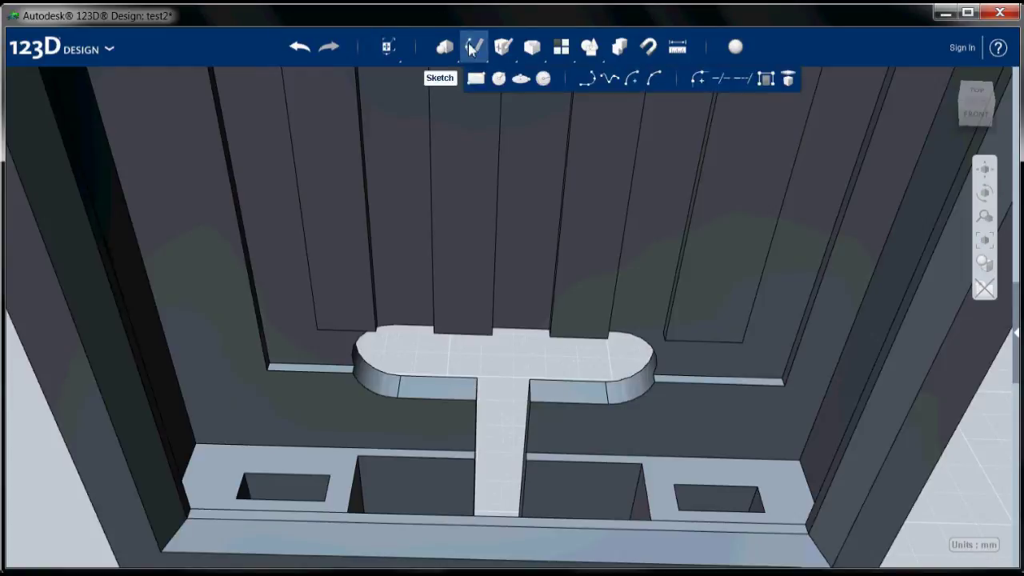
pyautogui.moveTo(491, 51)
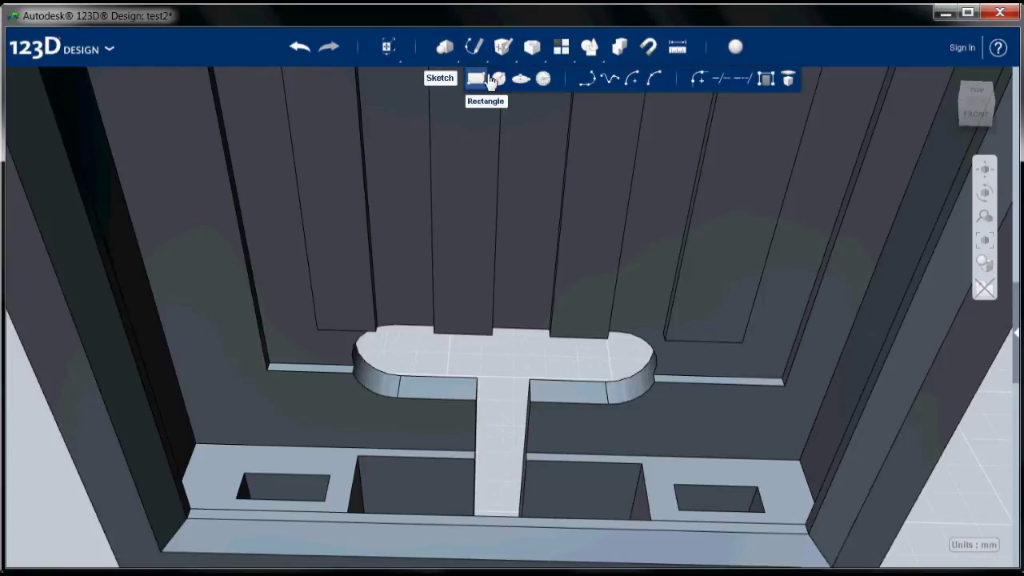
pyautogui.moveTo(528, 53)
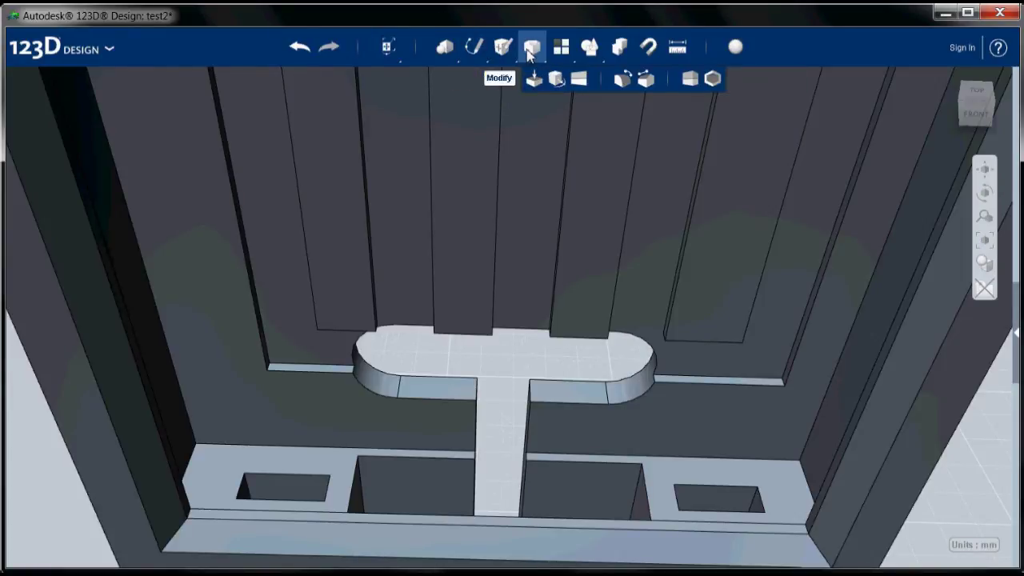
pyautogui.click(621, 82)
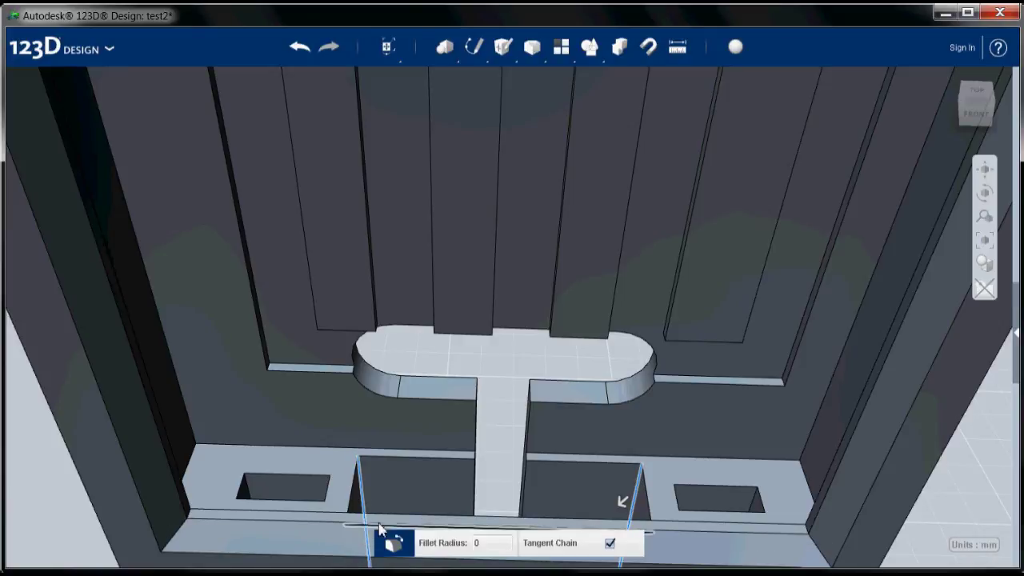
pyautogui.scroll(-5, 471, 441)
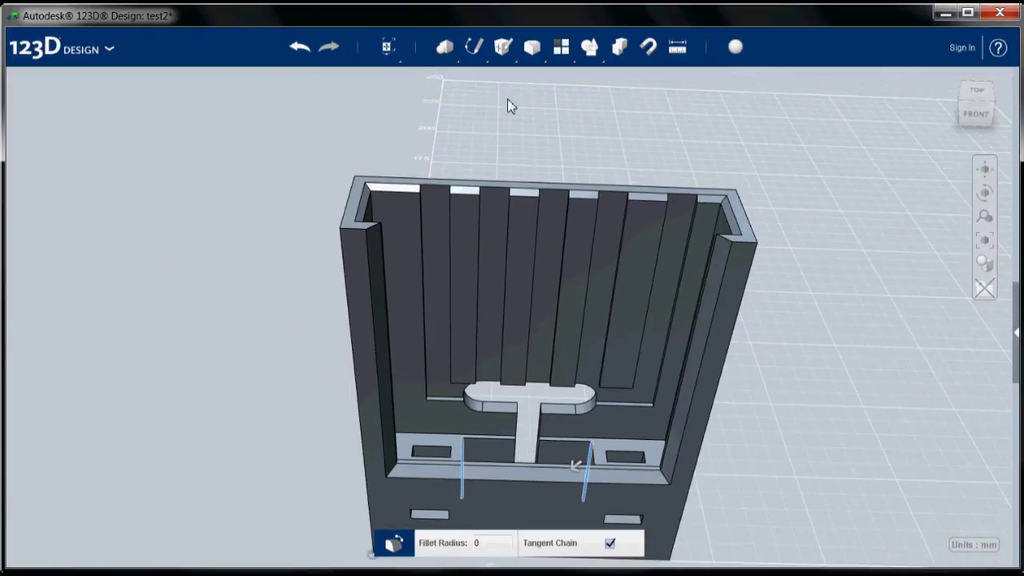
pyautogui.scroll(-2, 516, 112)
pyautogui.scroll(8, 524, 428)
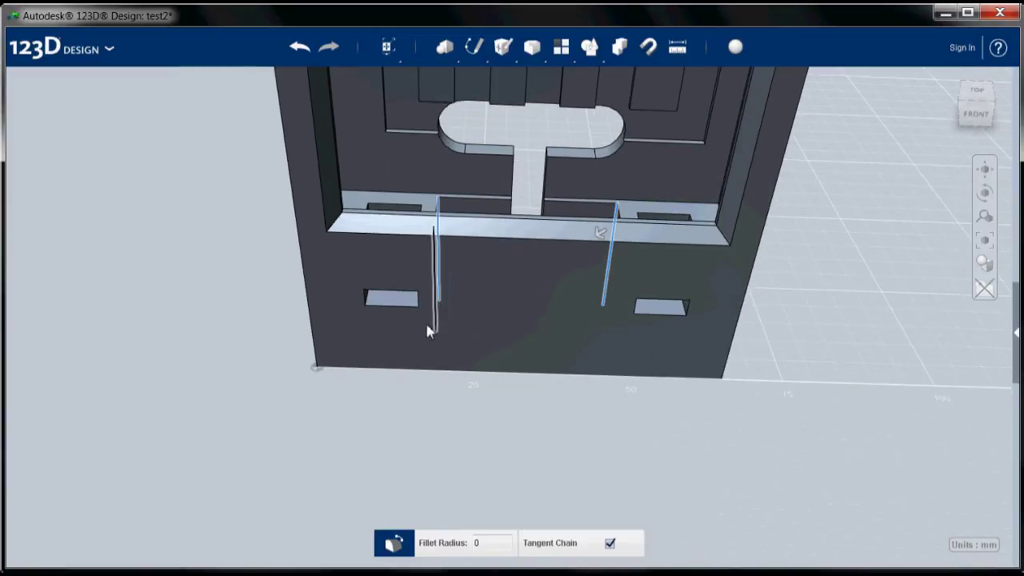
pyautogui.moveTo(429, 332); pyautogui.dragTo(496, 275, button='right')
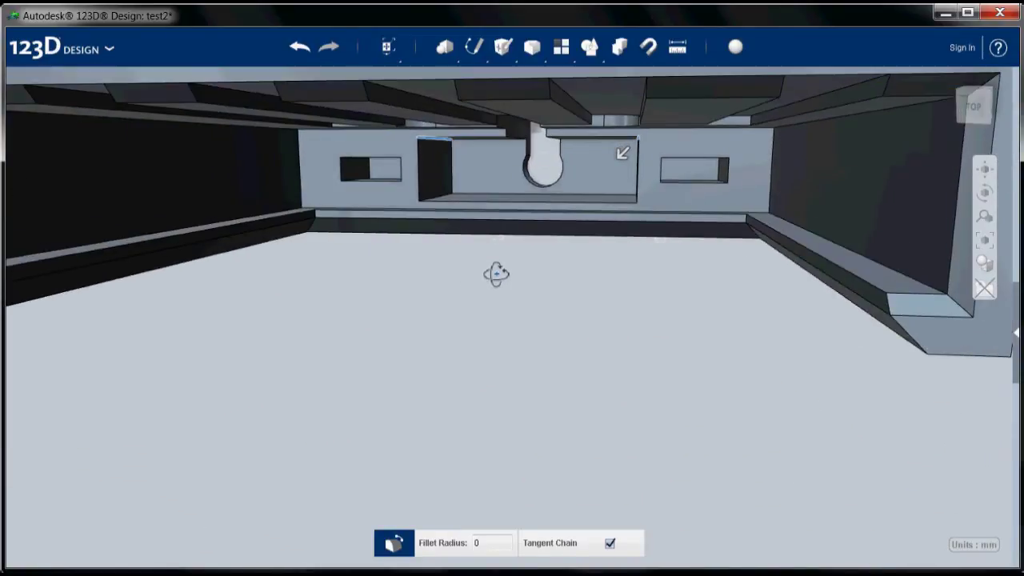
pyautogui.click(442, 200)
pyautogui.moveTo(592, 200); pyautogui.dragTo(624, 197, button='right')
pyautogui.click(624, 198)
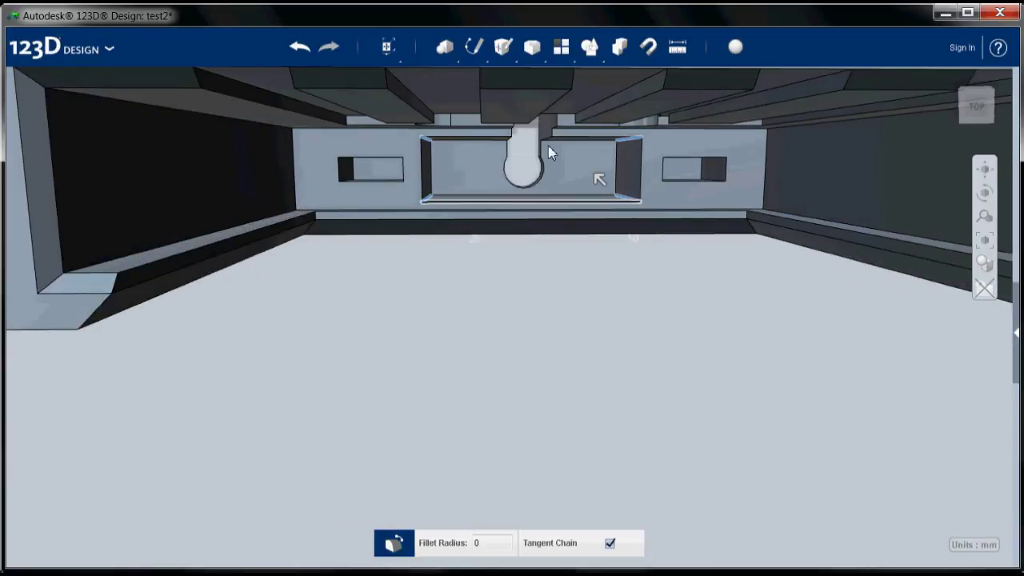
# - Apply a 4 mm radius to the lower slot's fillet and return to an angled view
pyautogui.click(484, 543)
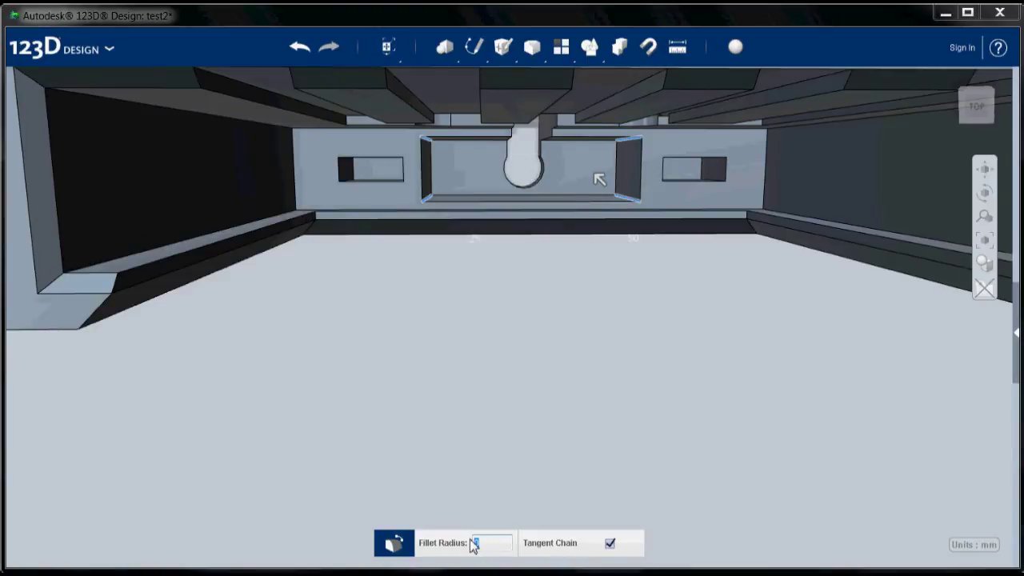
pyautogui.write('4')
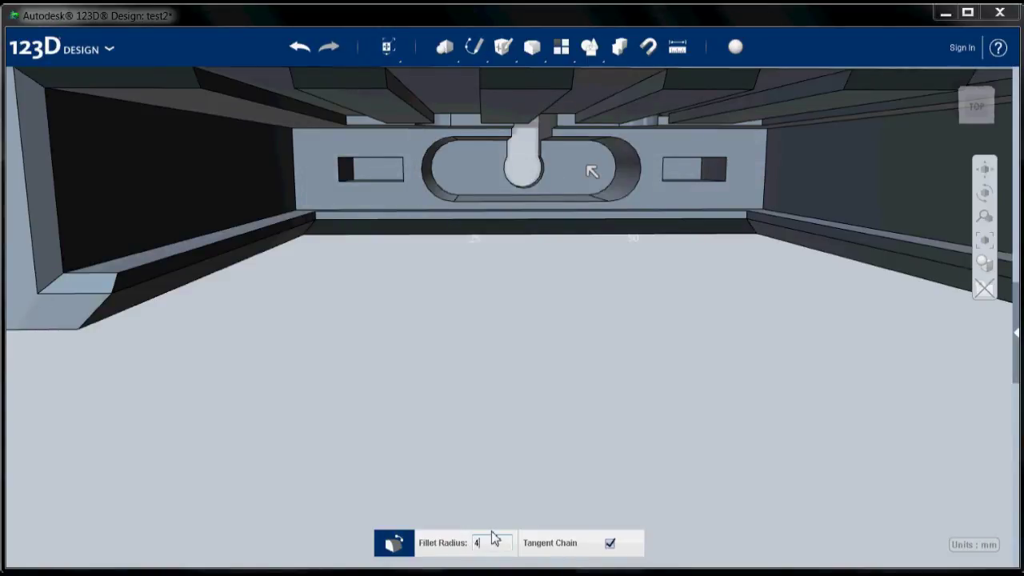
pyautogui.press('Return')
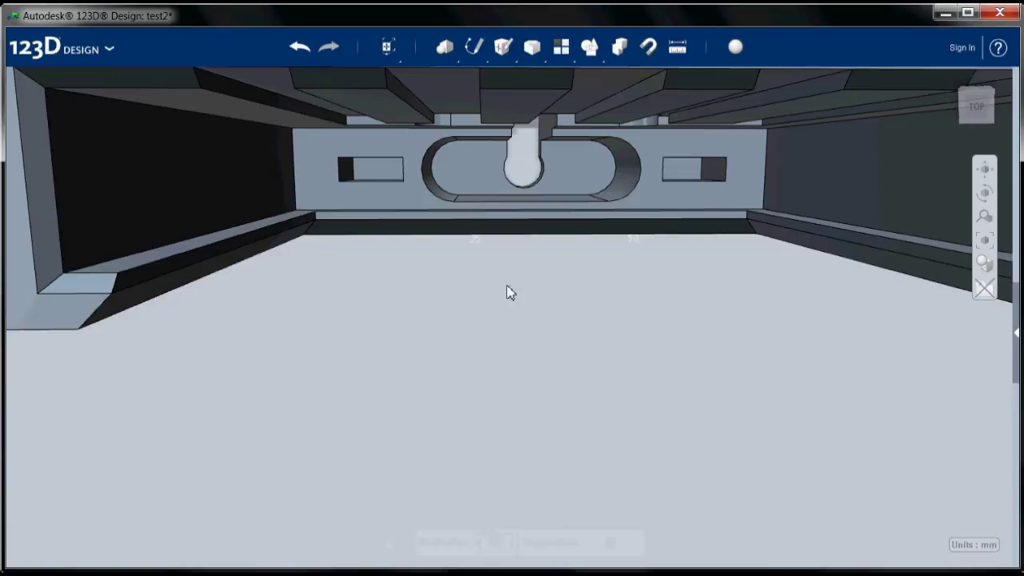
pyautogui.moveTo(506, 287)
pyautogui.mouseDown(button='right')
pyautogui.moveTo(497, 299)
pyautogui.moveTo(503, 272)
pyautogui.mouseUp(button='right')
pyautogui.scroll(-5, 505, 247)
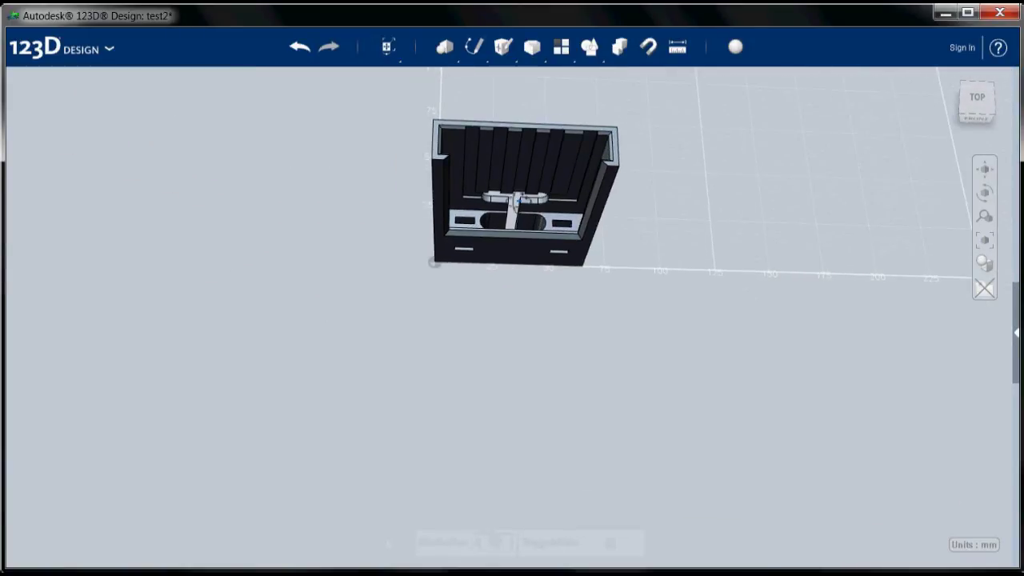
# - Fillet the holder's left and right vertical side edges with a 2 mm radius
pyautogui.moveTo(503, 50)
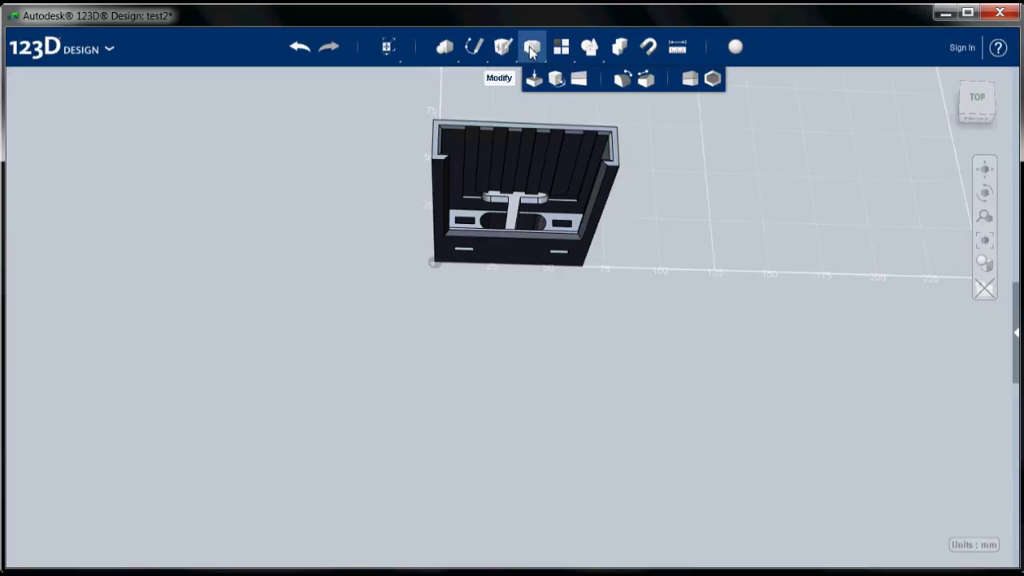
pyautogui.click(625, 83)
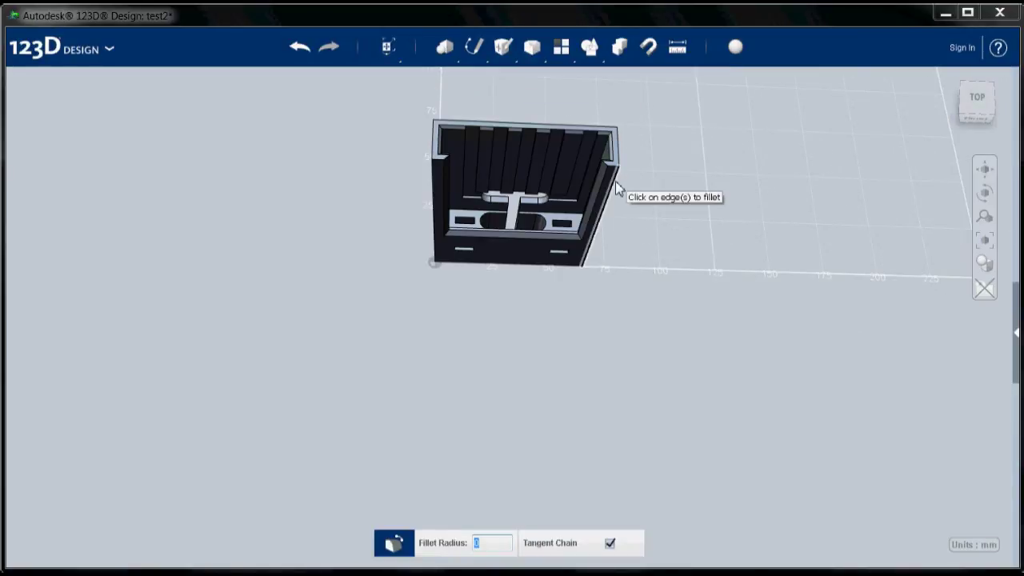
pyautogui.click(614, 183)
pyautogui.click(433, 226)
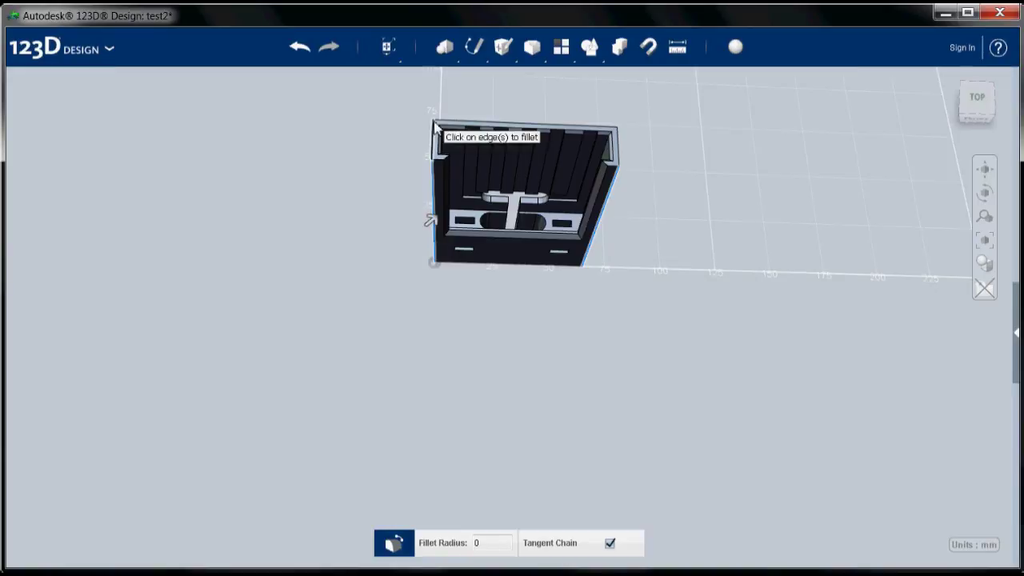
pyautogui.moveTo(405, 165); pyautogui.dragTo(535, 238, button='right')
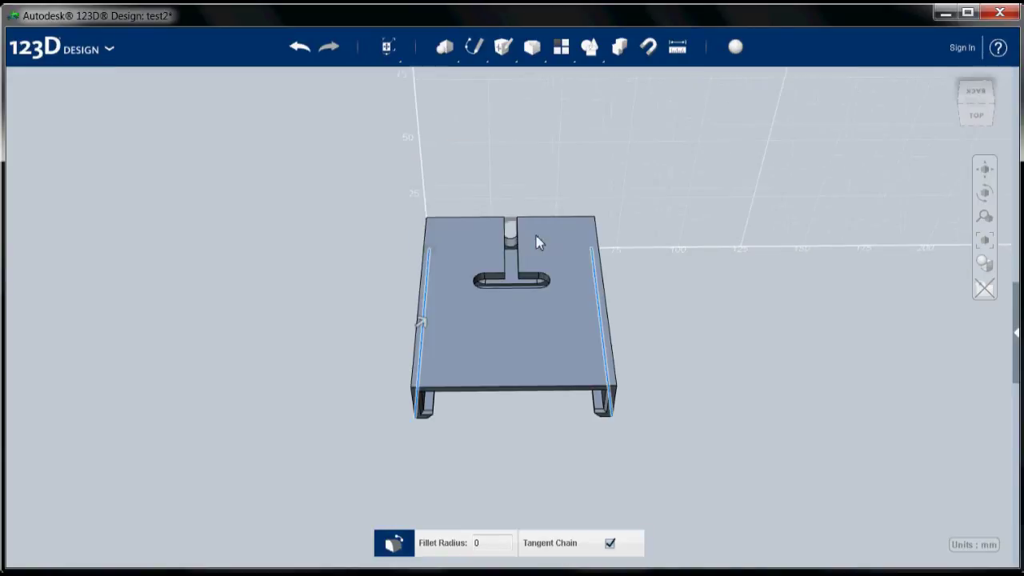
pyautogui.click(609, 315)
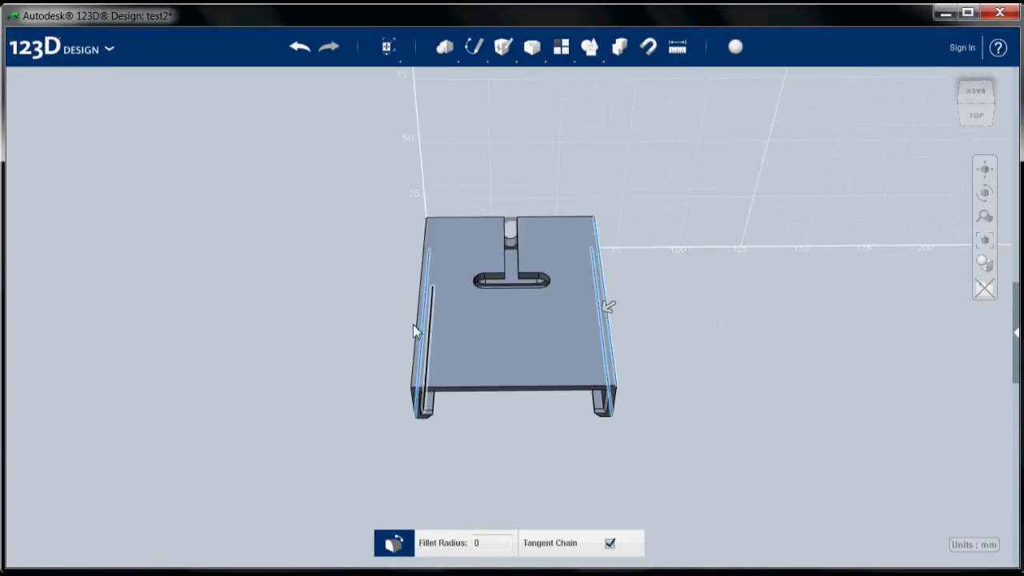
pyautogui.moveTo(480, 339); pyautogui.dragTo(478, 267, button='right')
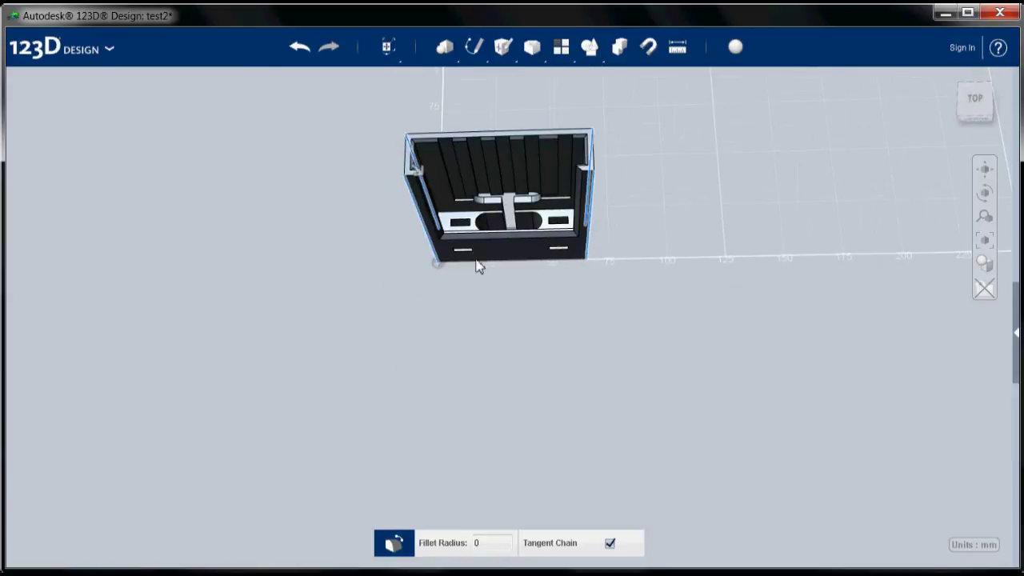
pyautogui.click(485, 542)
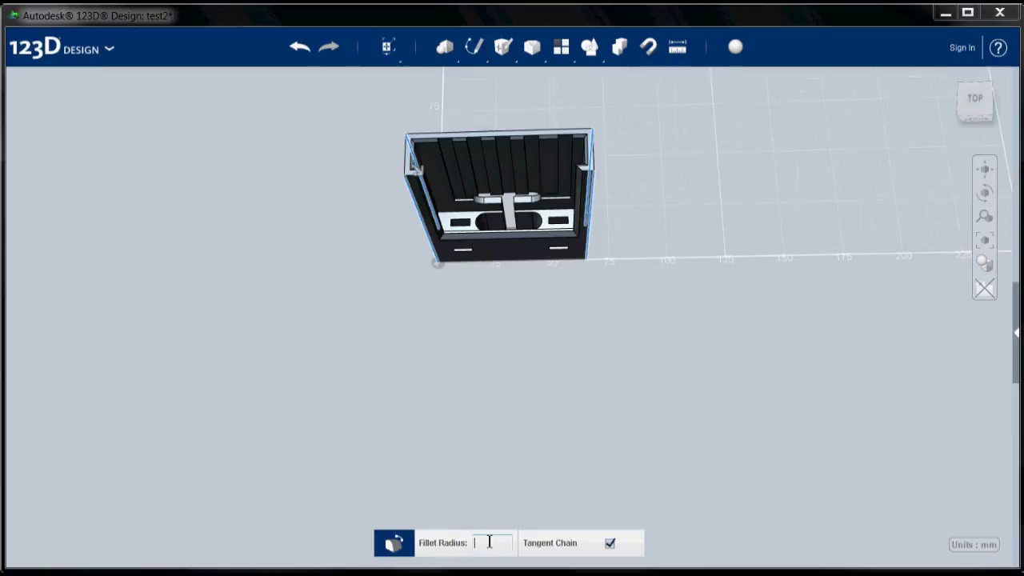
pyautogui.write('2')
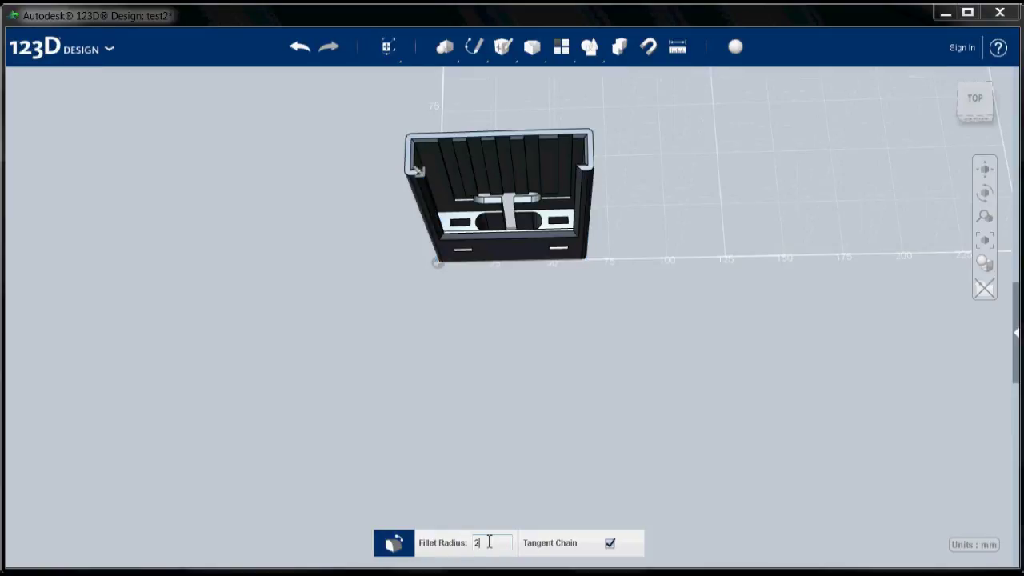
pyautogui.press('Return')
pyautogui.moveTo(537, 384); pyautogui.dragTo(487, 210, button='right')
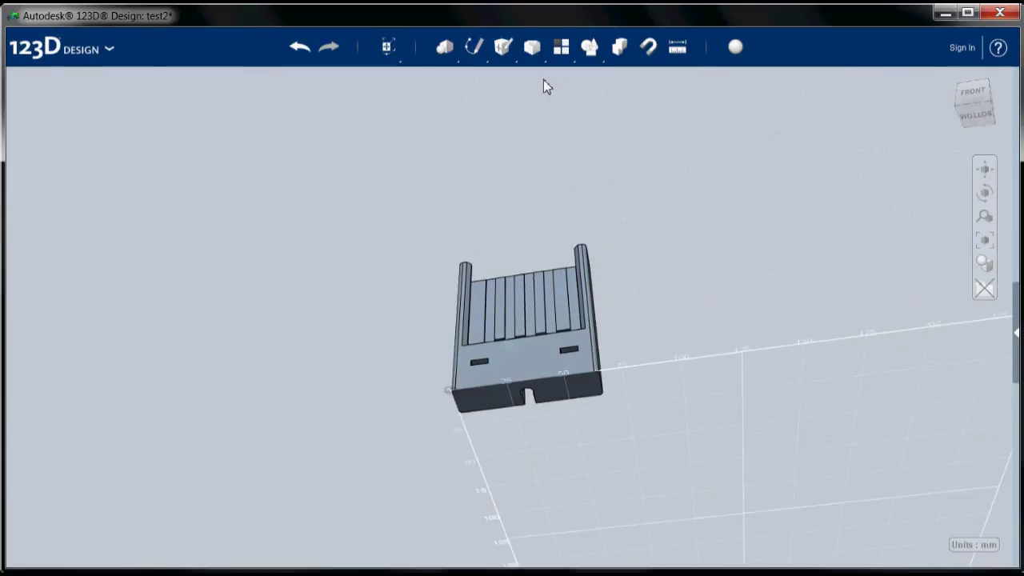
# - Fillet the holder's front bottom edge loop with a 2 mm radius and check it
pyautogui.moveTo(511, 51)
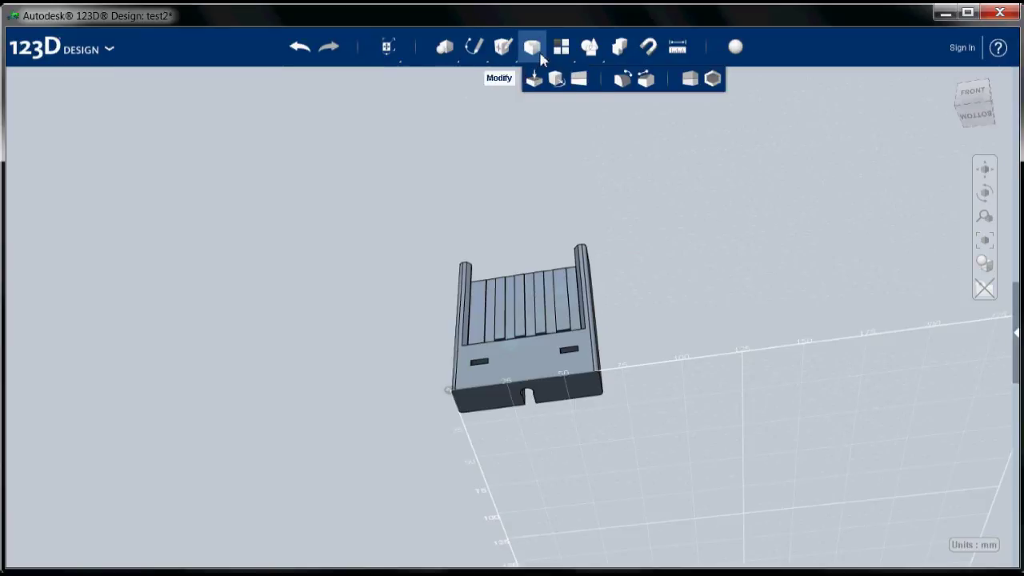
pyautogui.click(622, 78)
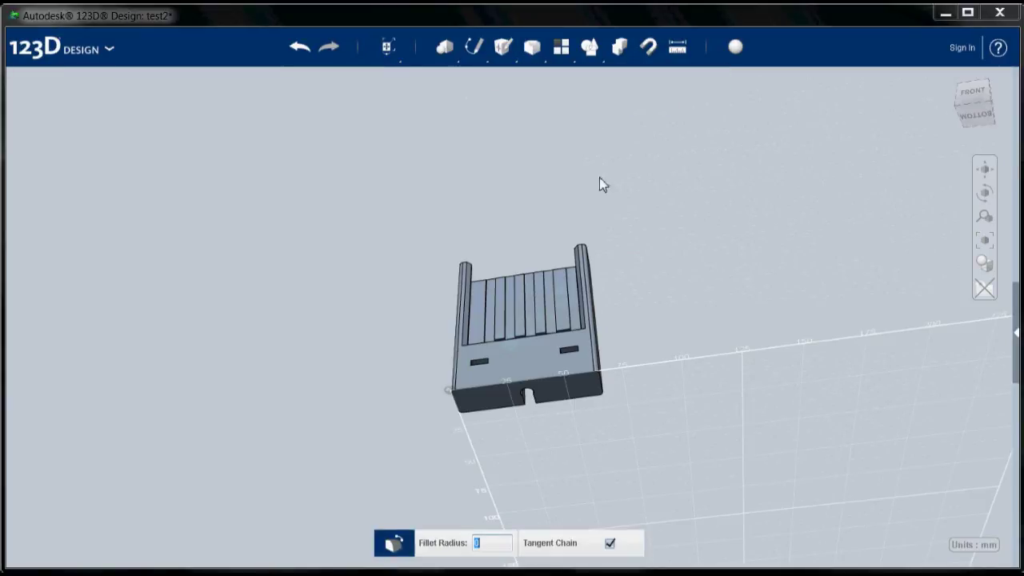
pyautogui.click(533, 387)
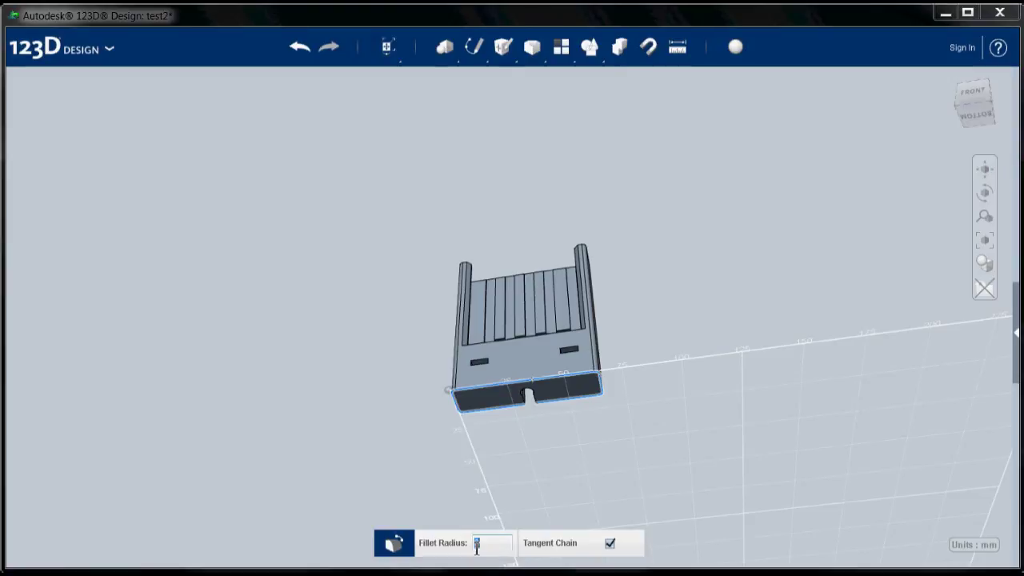
pyautogui.write('2')
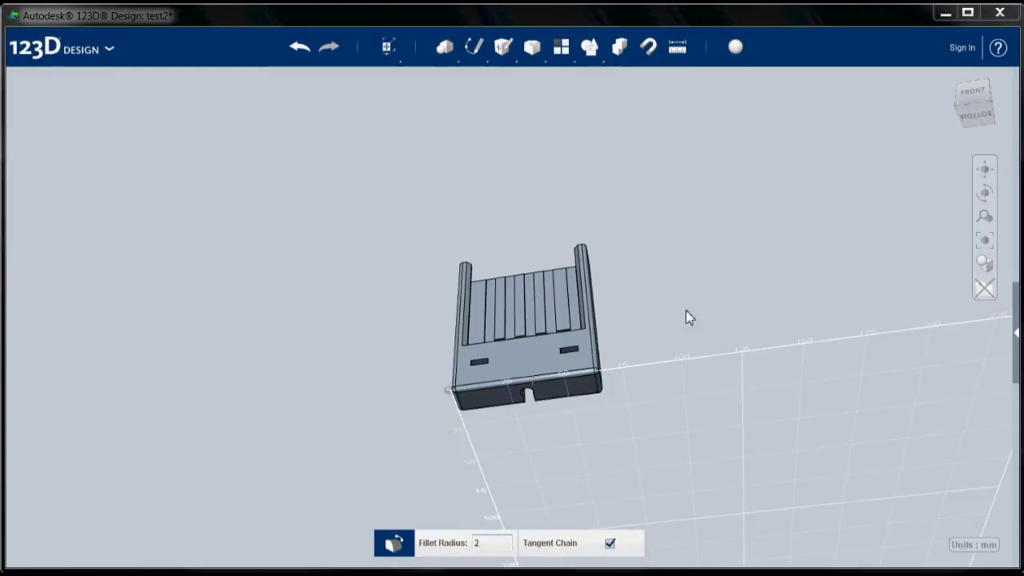
pyautogui.moveTo(519, 359); pyautogui.dragTo(517, 414, button='right')
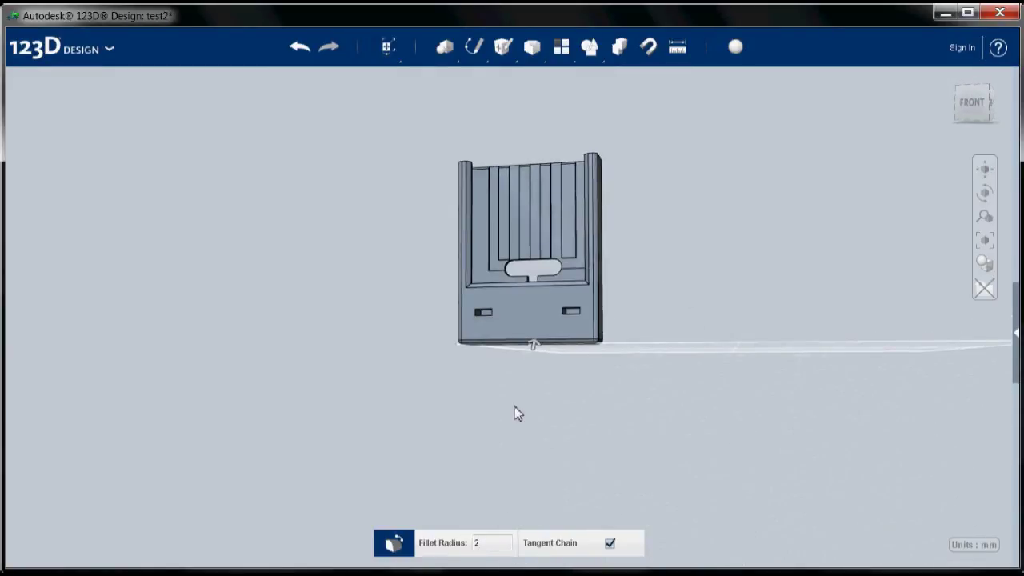
pyautogui.scroll(3, 542, 336)
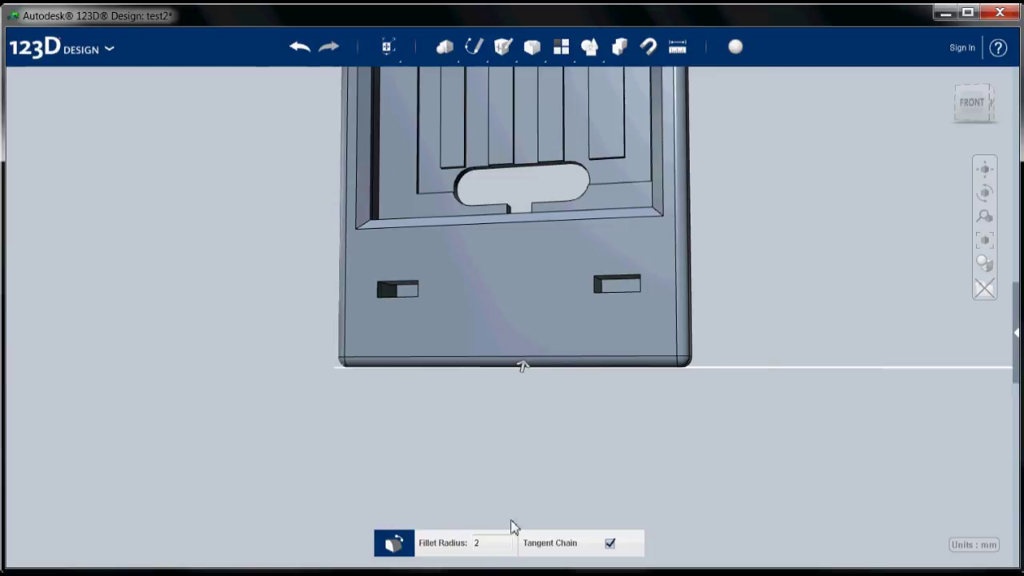
pyautogui.click(494, 546)
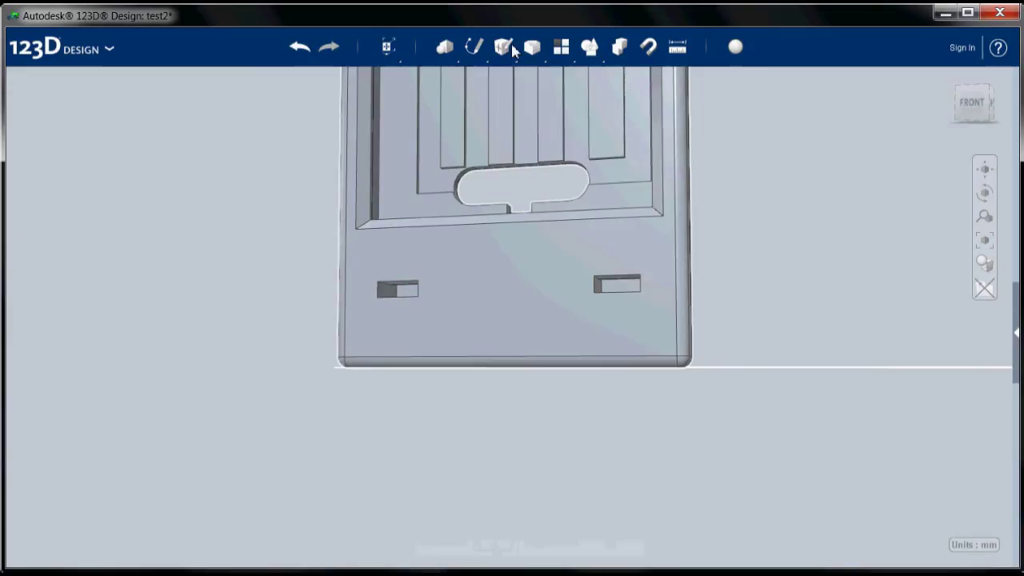
# - Select the bottom edges of the left and right lower slots for a new fillet
pyautogui.moveTo(499, 49)
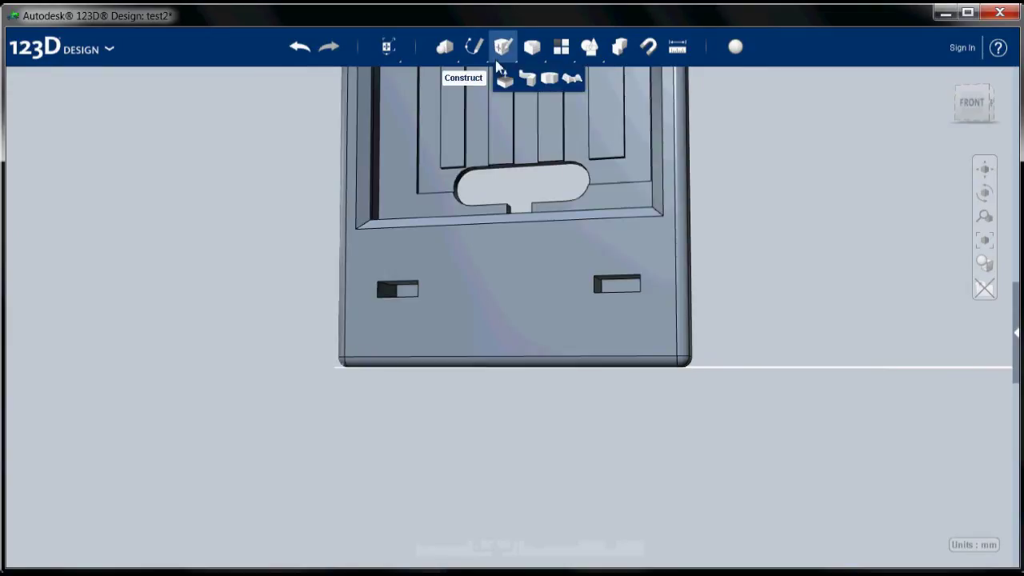
pyautogui.moveTo(532, 48)
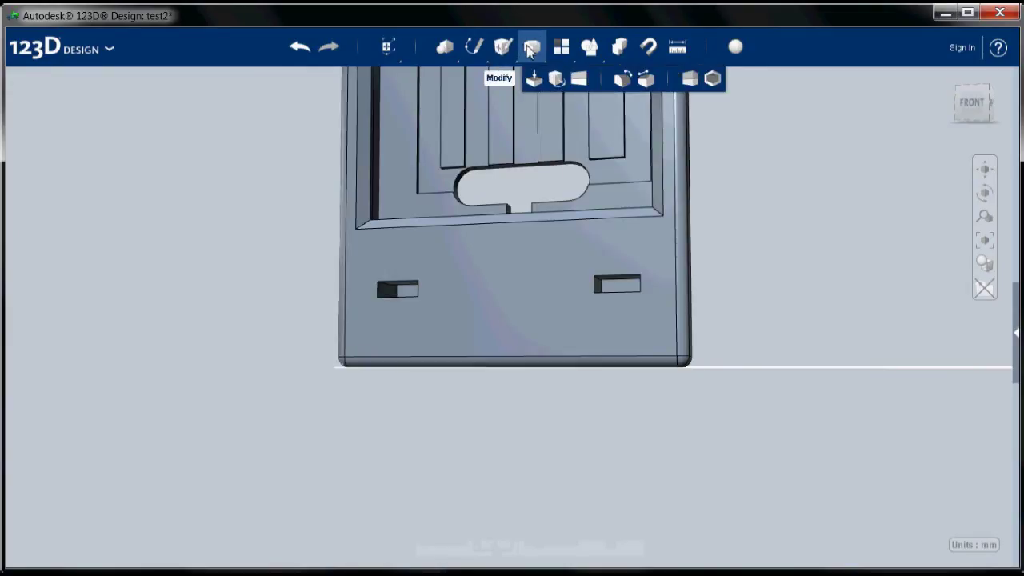
pyautogui.click(624, 80)
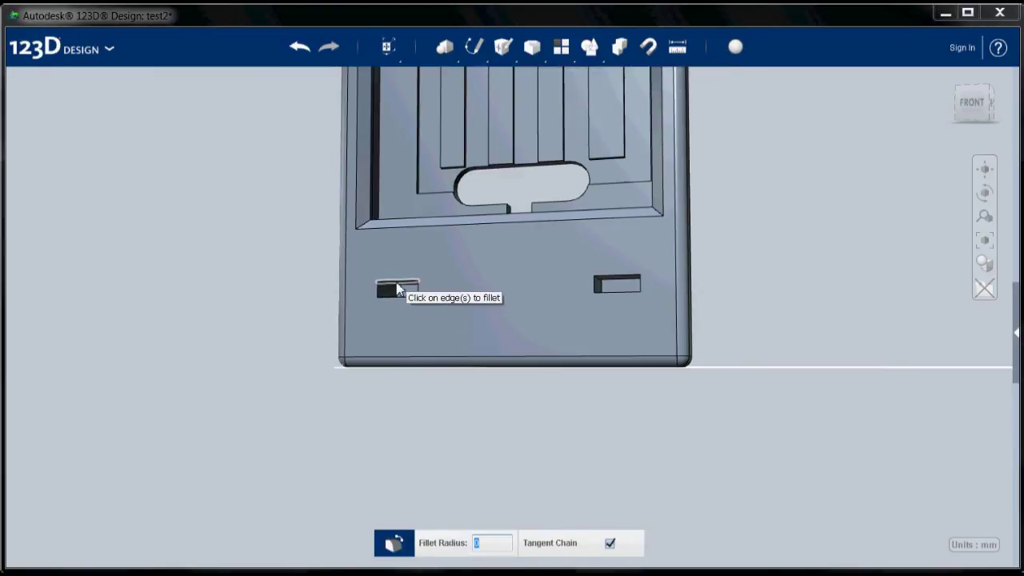
pyautogui.moveTo(469, 289)
pyautogui.mouseDown(button='right')
pyautogui.moveTo(475, 267)
pyautogui.moveTo(463, 291)
pyautogui.mouseUp(button='right')
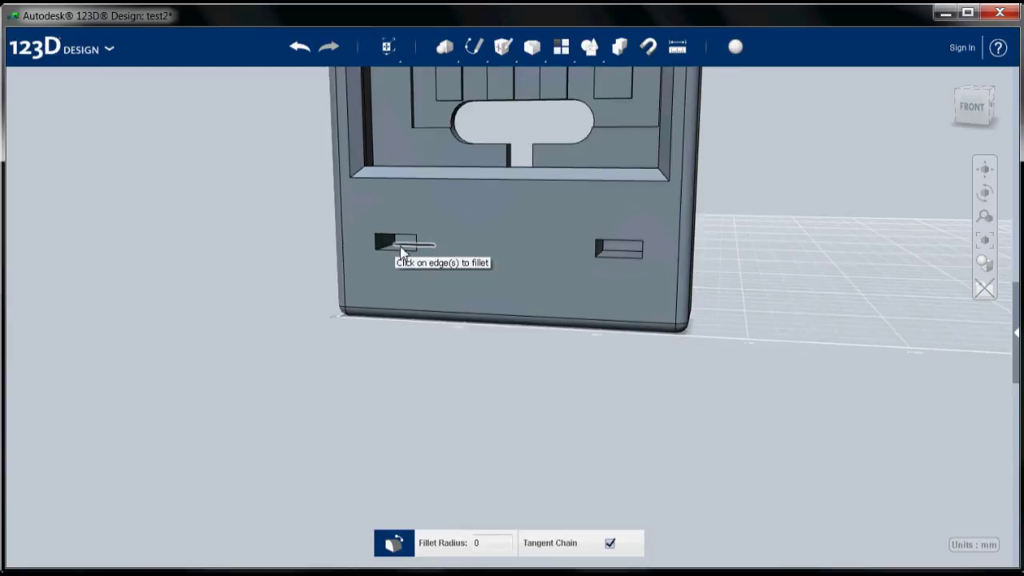
pyautogui.click(401, 245)
pyautogui.click(625, 255)
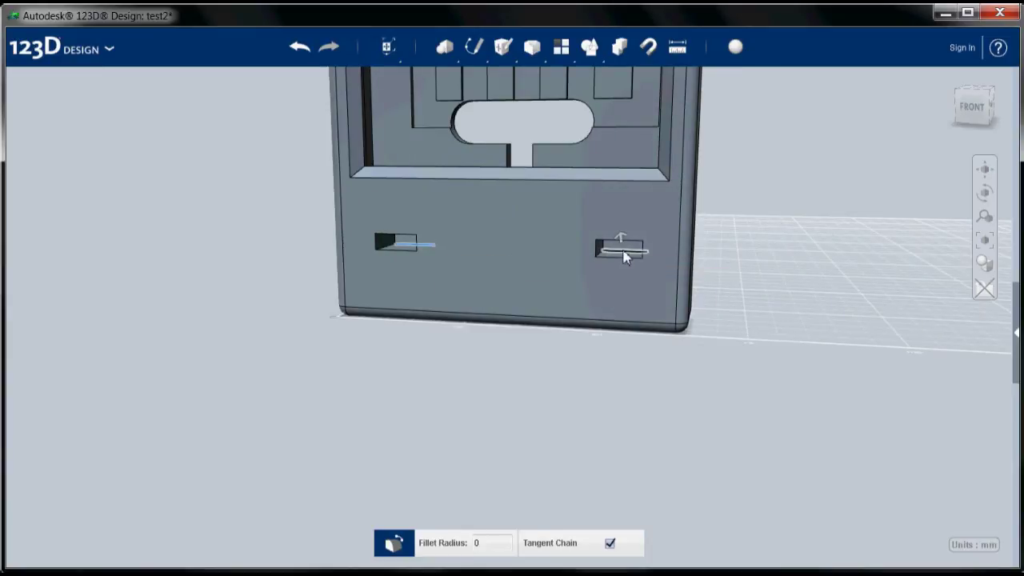
pyautogui.moveTo(1006, 300)
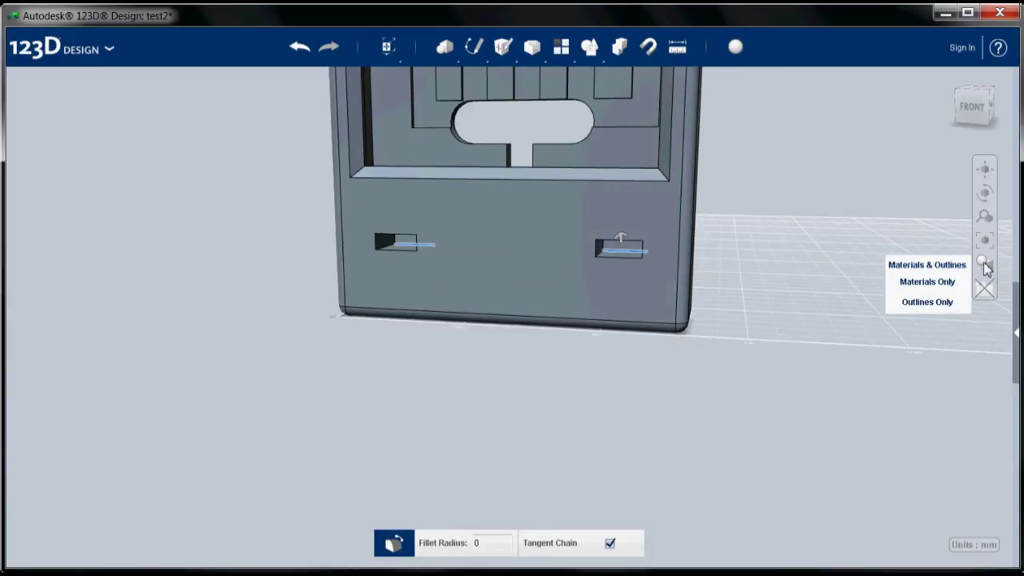
# - Switch to outline view and chamfer the top edges of both lower slots by 4 mm
pyautogui.click(928, 301)
pyautogui.moveTo(699, 305); pyautogui.dragTo(604, 296, button='right')
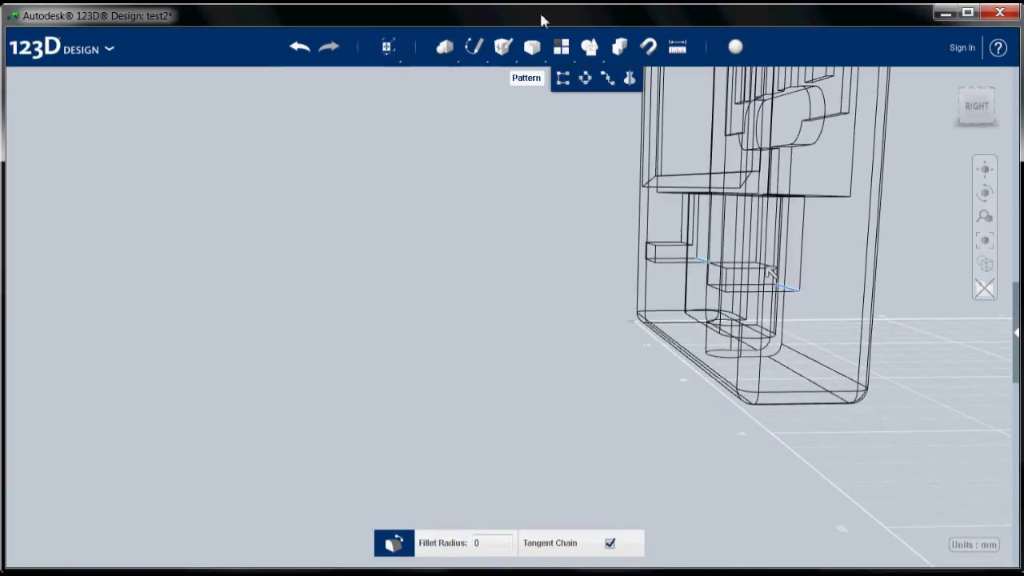
pyautogui.moveTo(501, 48)
pyautogui.moveTo(534, 50)
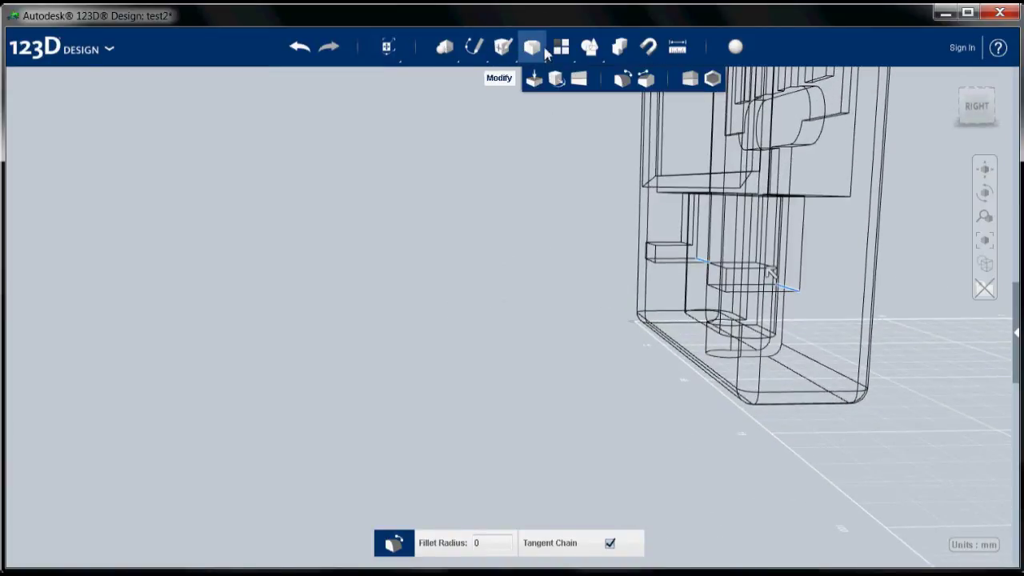
pyautogui.click(646, 79)
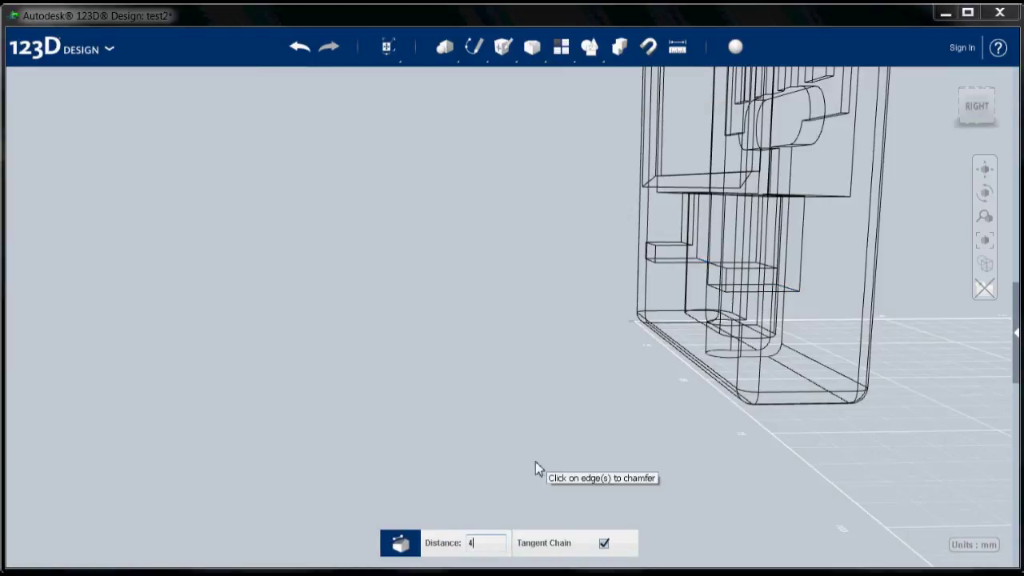
pyautogui.click(790, 292)
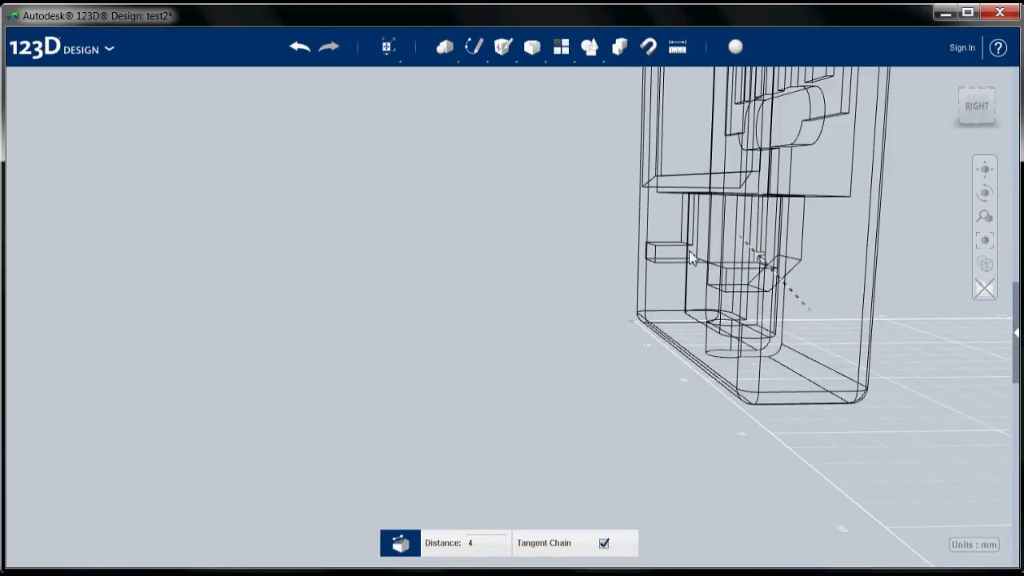
pyautogui.moveTo(677, 292); pyautogui.dragTo(743, 293, button='right')
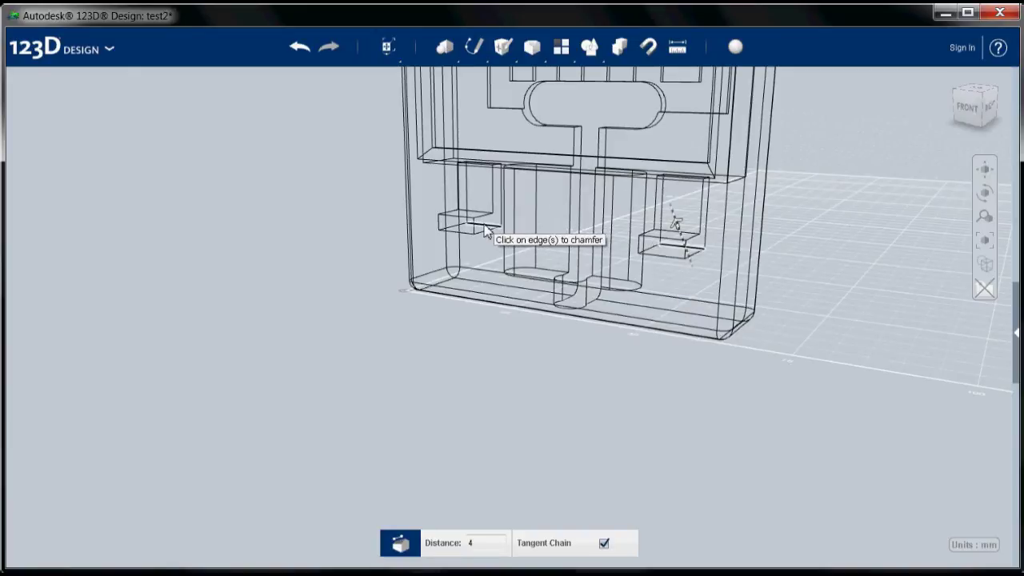
pyautogui.click(486, 231)
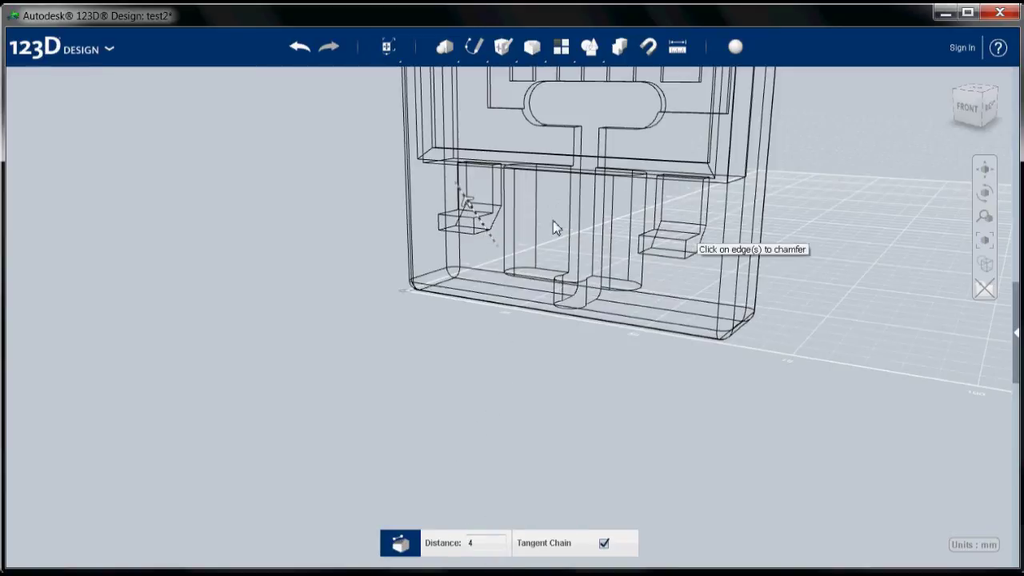
pyautogui.press('Return')
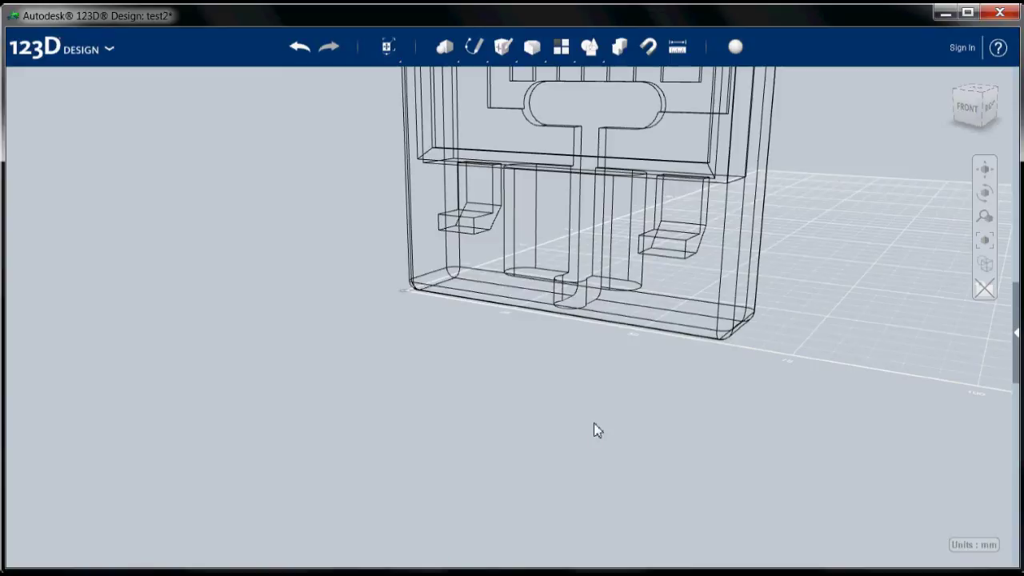
# - Round the inner edges of the lower slots, below the chamfer, with a 3 mm fillet
pyautogui.moveTo(640, 397)
pyautogui.mouseDown(button='right')
pyautogui.moveTo(606, 400)
pyautogui.moveTo(546, 381)
pyautogui.moveTo(630, 402)
pyautogui.mouseUp(button='right')
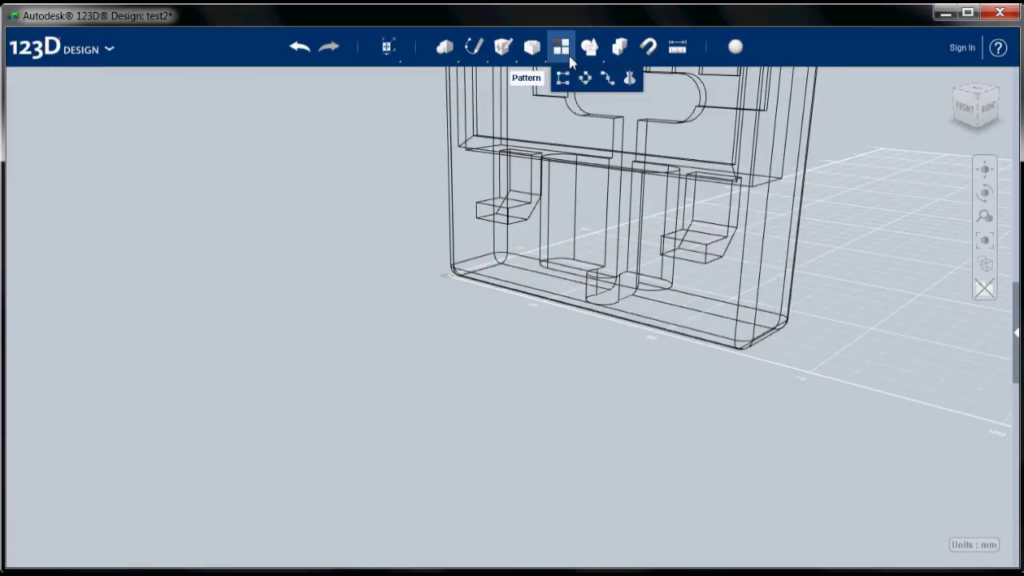
pyautogui.moveTo(532, 48)
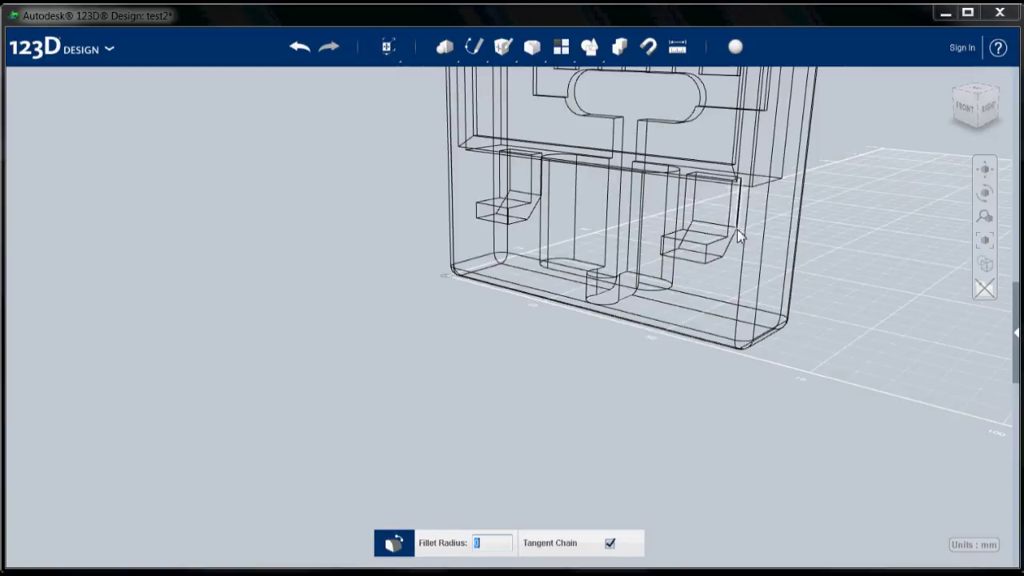
pyautogui.click(704, 235)
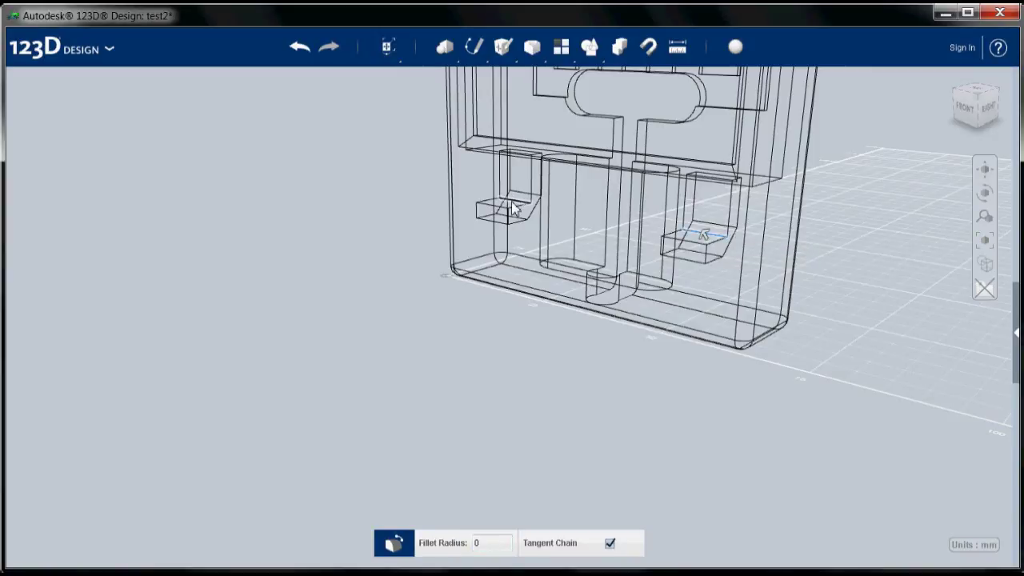
pyautogui.click(493, 544)
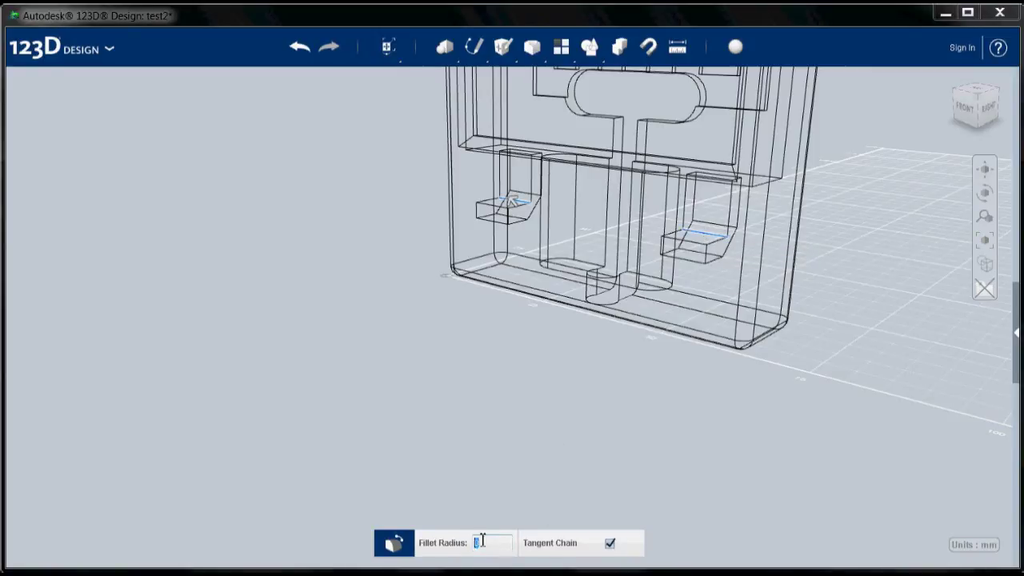
pyautogui.press('BackSpace')
pyautogui.write('3')
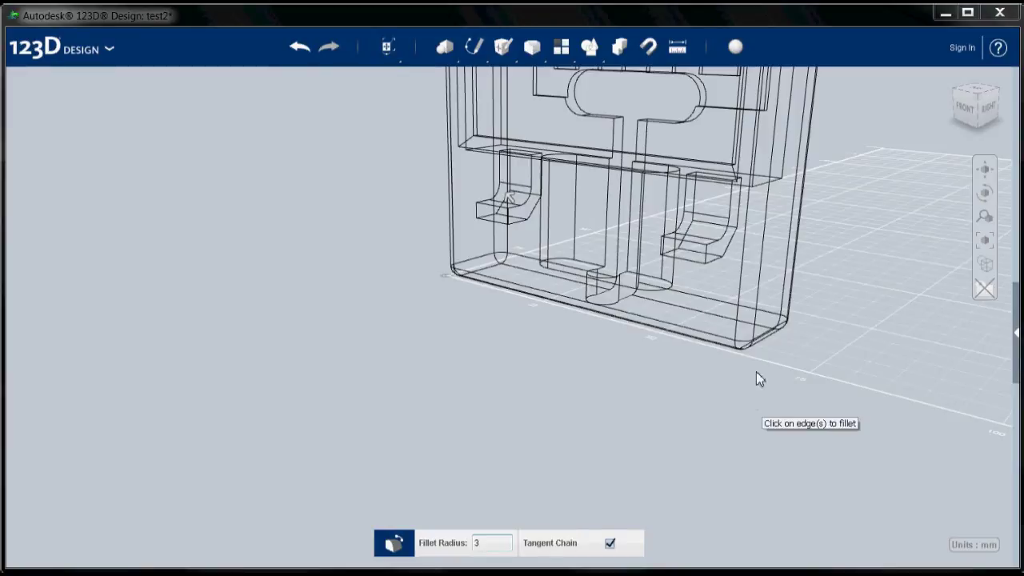
pyautogui.moveTo(774, 422); pyautogui.dragTo(761, 293, button='right')
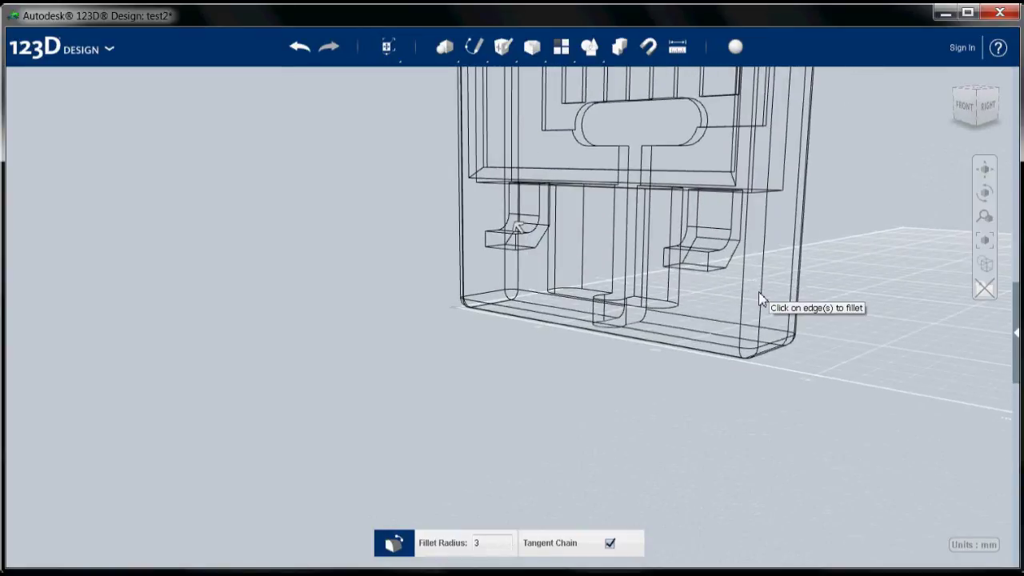
pyautogui.press('Escape')
pyautogui.moveTo(524, 55)
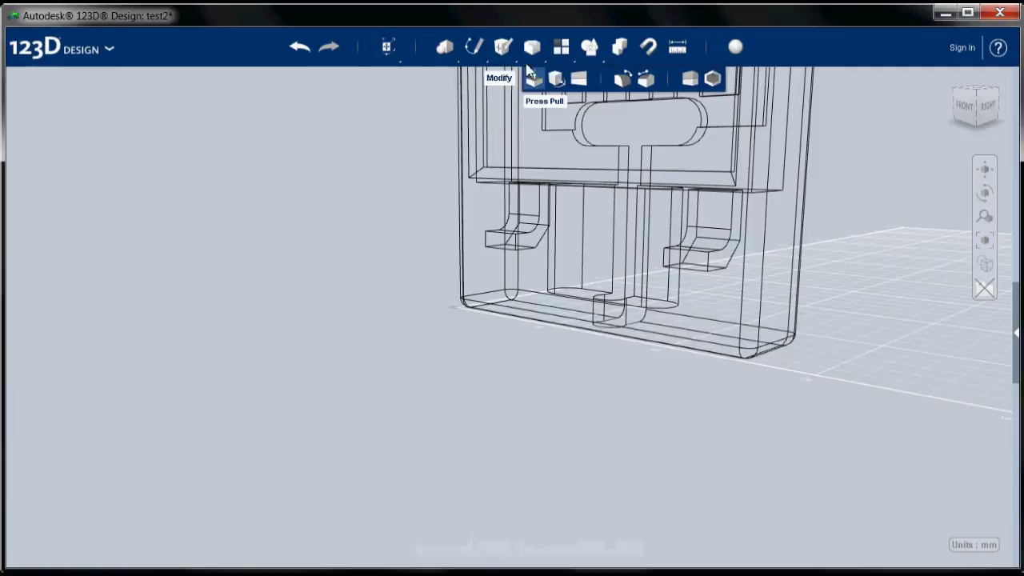
# - Preview a 3 mm fillet on the front rims of both lower slots
pyautogui.click(624, 80)
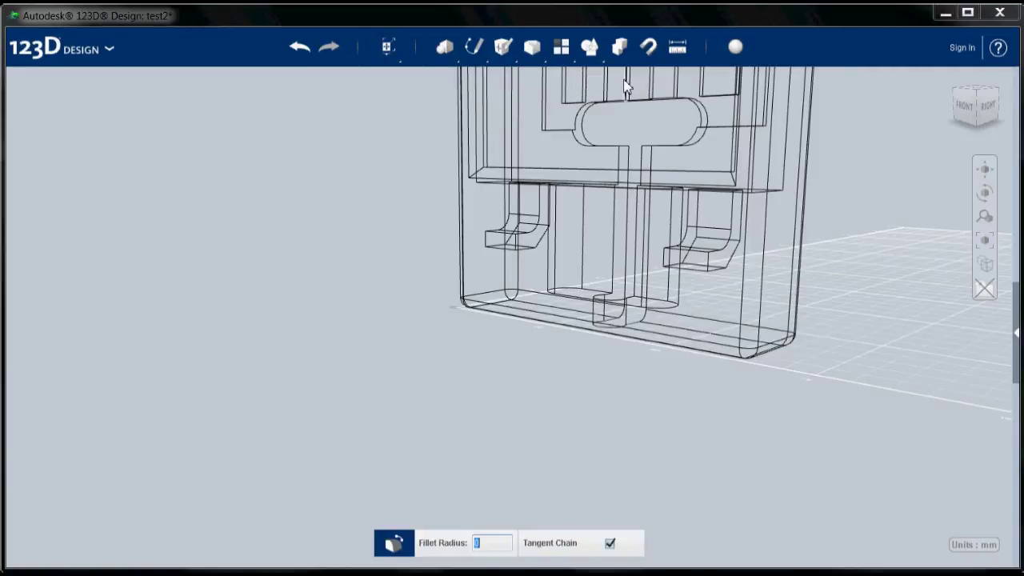
pyautogui.click(499, 242)
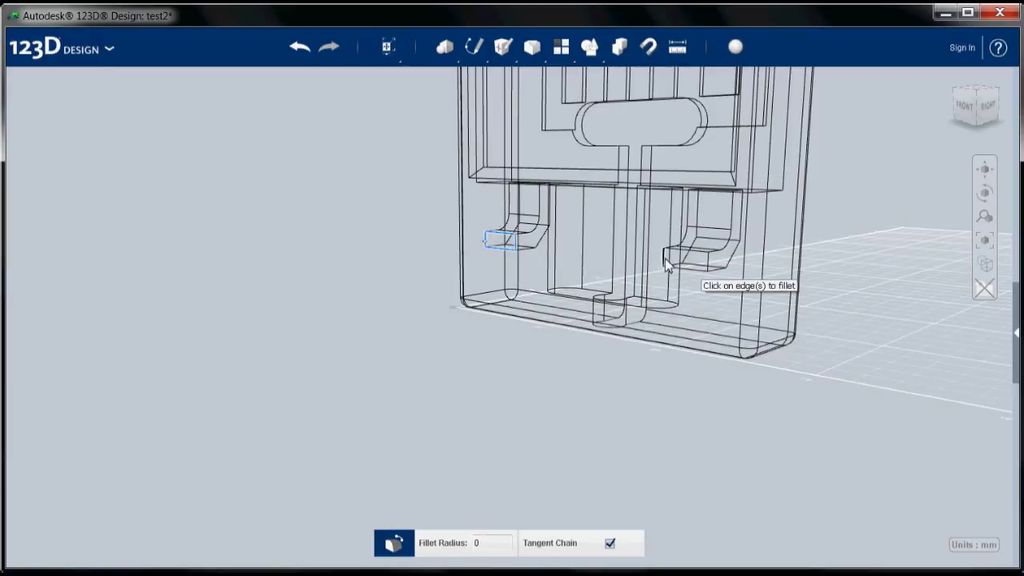
pyautogui.click(692, 260)
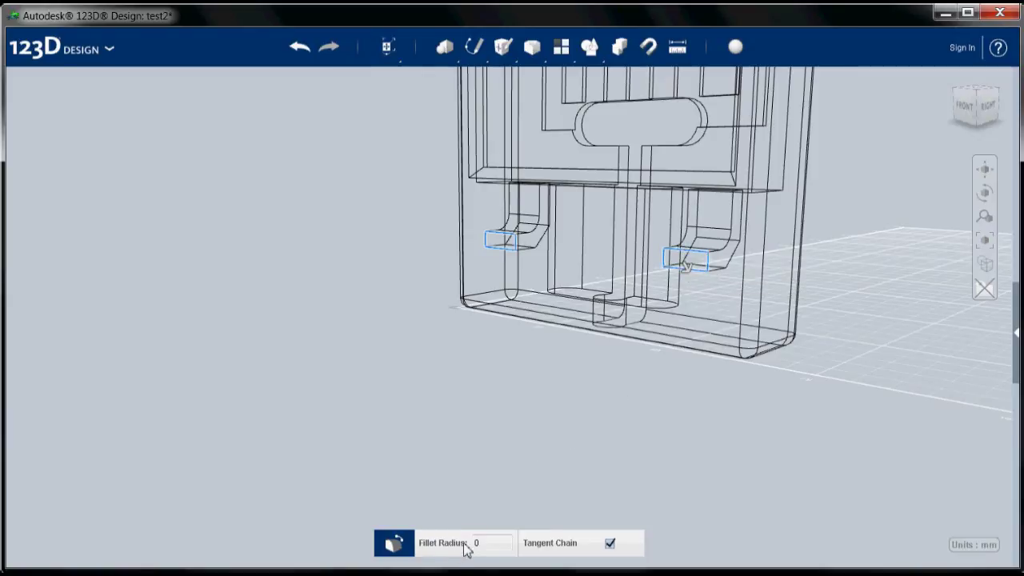
pyautogui.click(488, 543)
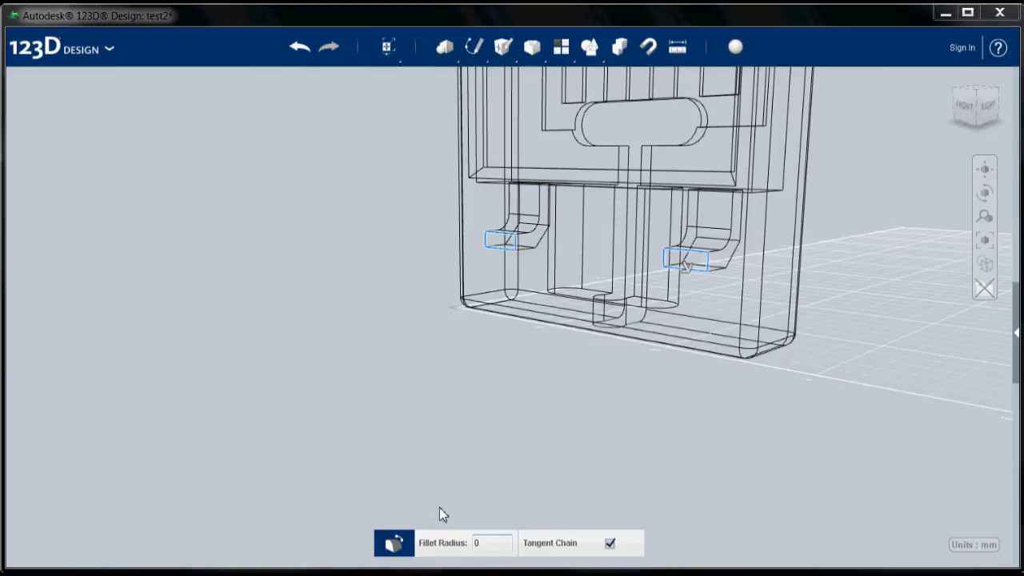
pyautogui.write('3')
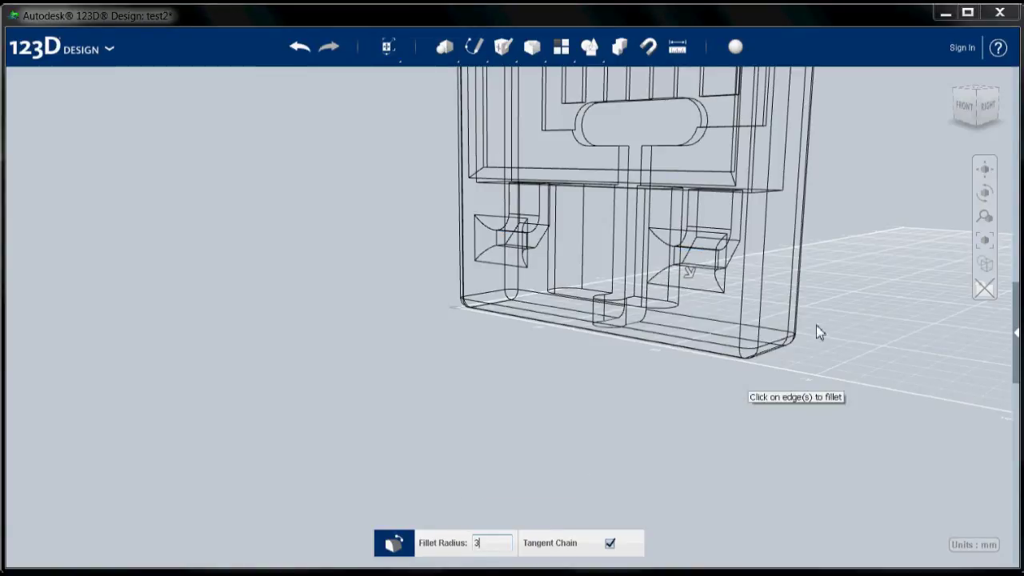
# - Show the model as Materials & Outlines in a straight front view
pyautogui.moveTo(985, 266)
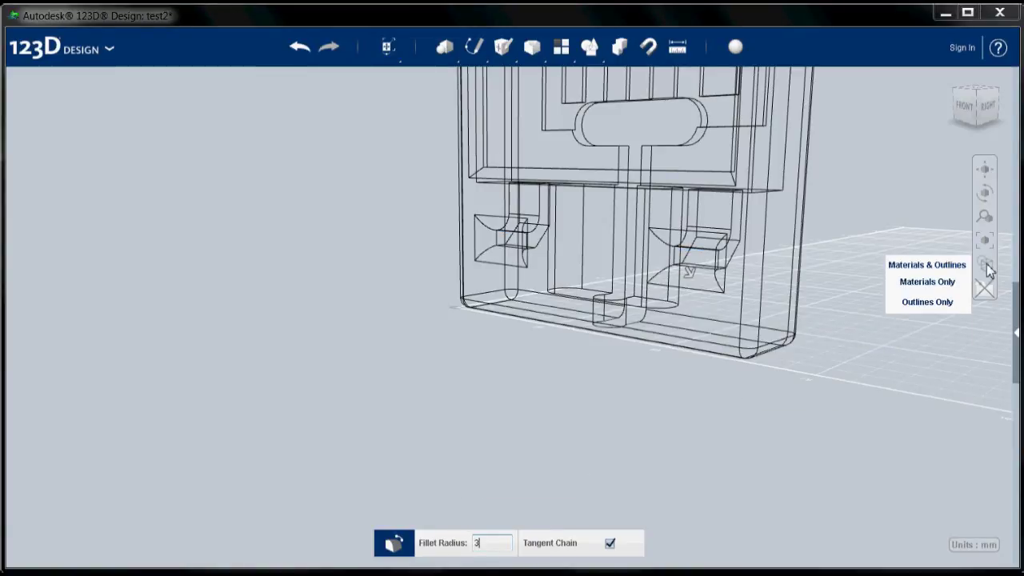
pyautogui.click(936, 267)
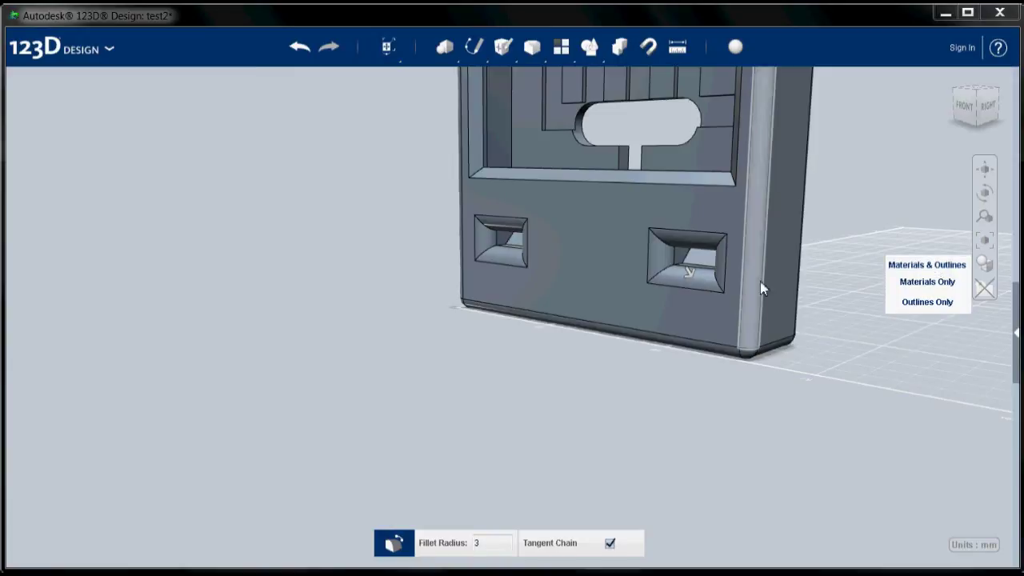
pyautogui.click(964, 107)
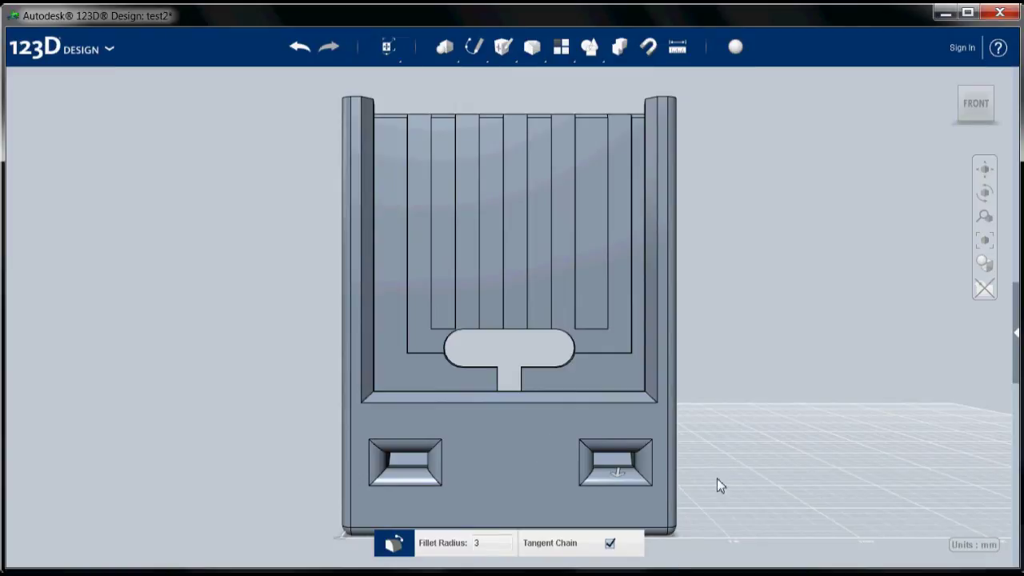
# - Apply the 3 mm rim fillets, inspect the model, and bring up the Save options
pyautogui.click(509, 549)
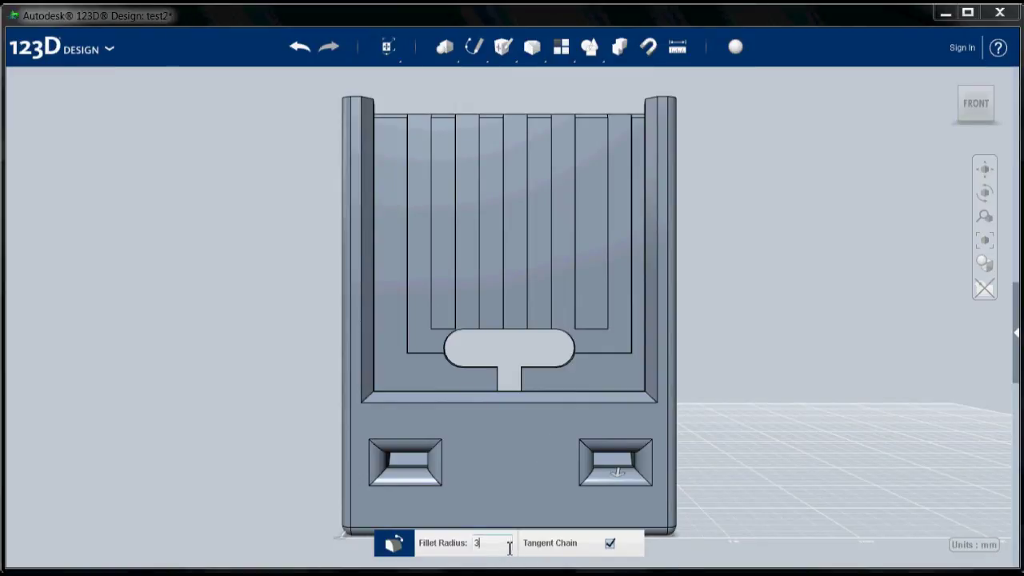
pyautogui.press('Return')
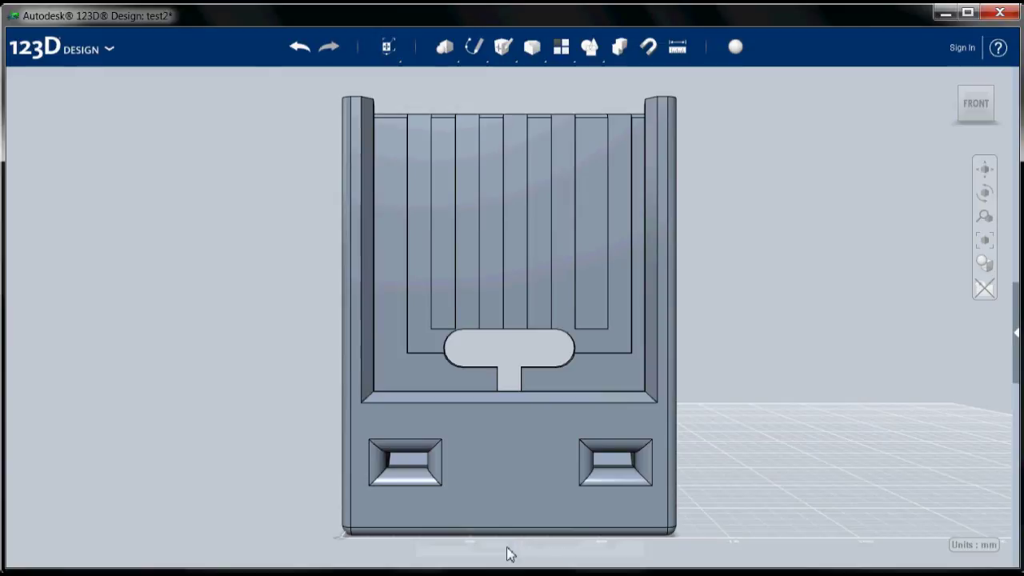
pyautogui.moveTo(542, 468); pyautogui.dragTo(493, 512, button='right')
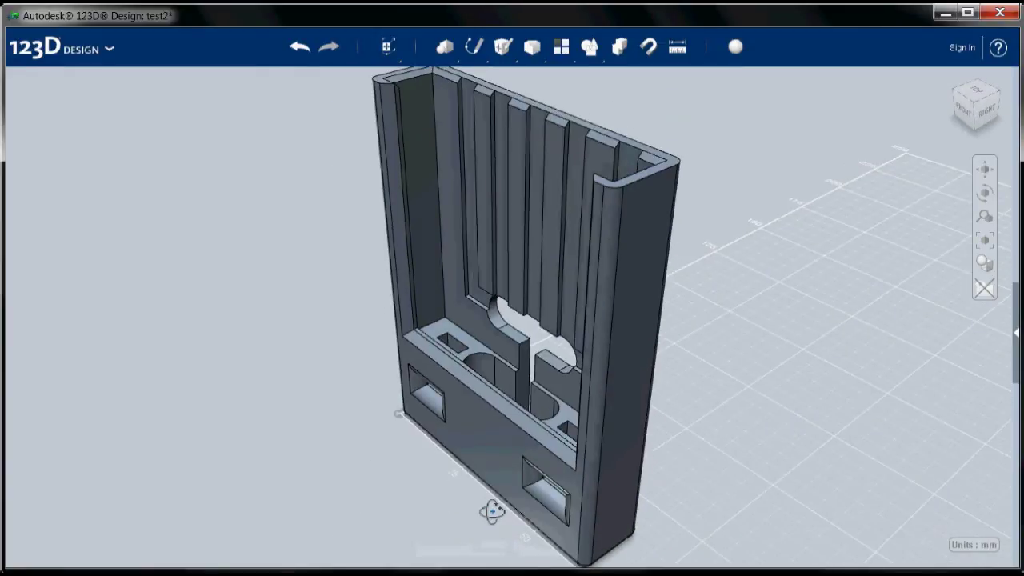
pyautogui.moveTo(492, 513); pyautogui.dragTo(557, 482, button='right')
pyautogui.click(108, 49)
pyautogui.moveTo(59, 163)
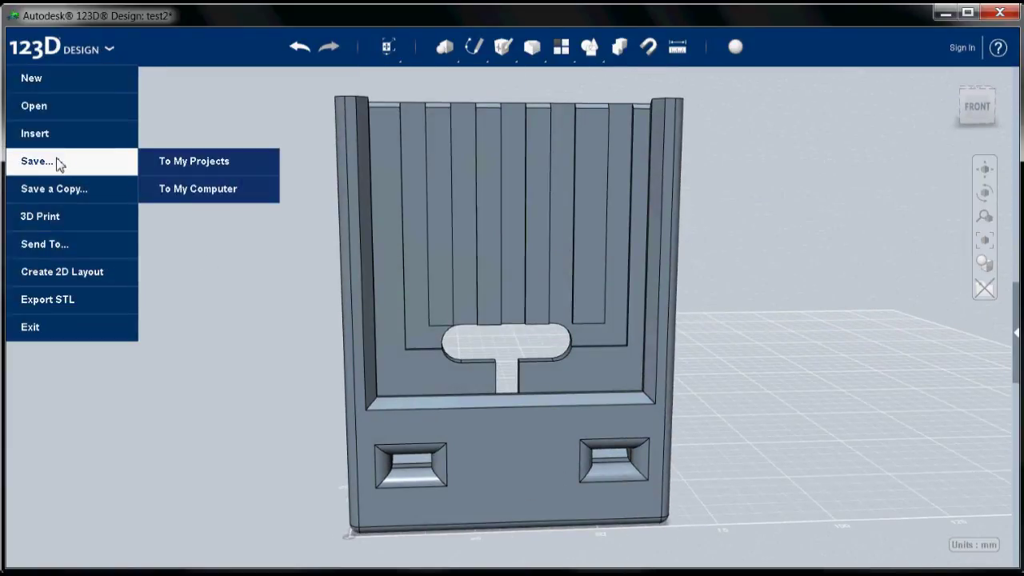
# - Save the design to the computer and export it as an STL named test2
pyautogui.click(201, 195)
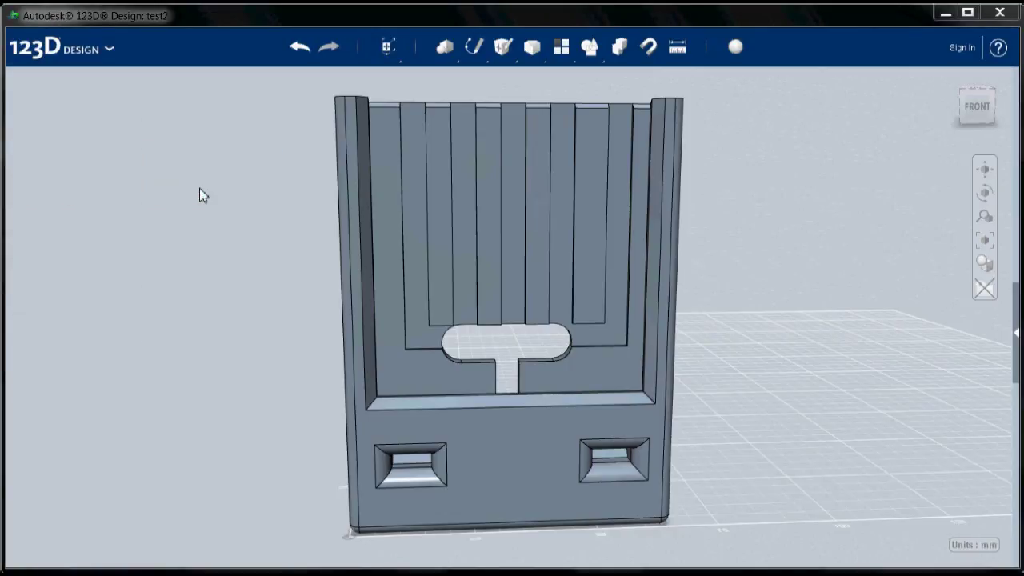
pyautogui.click(106, 48)
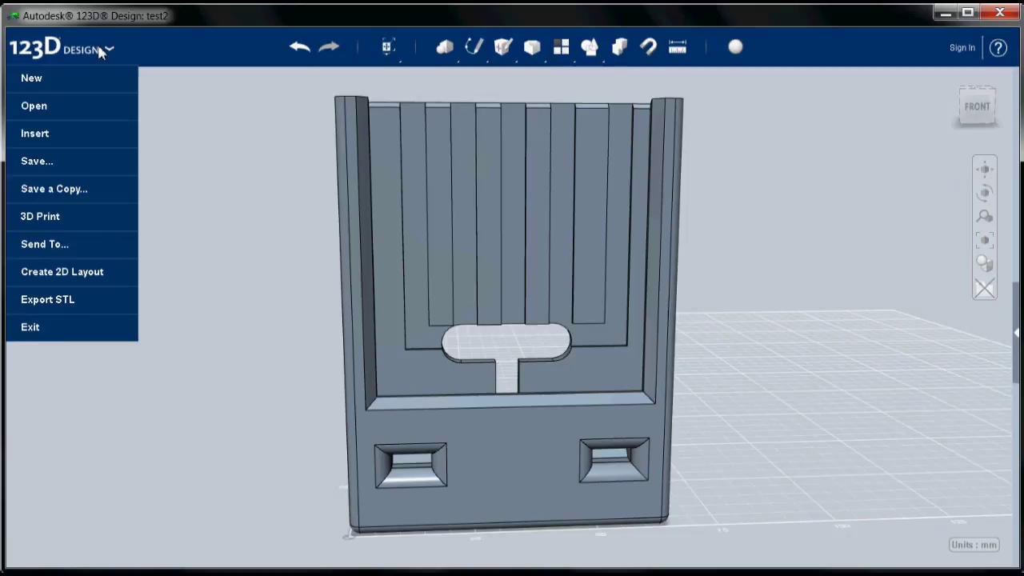
pyautogui.click(102, 307)
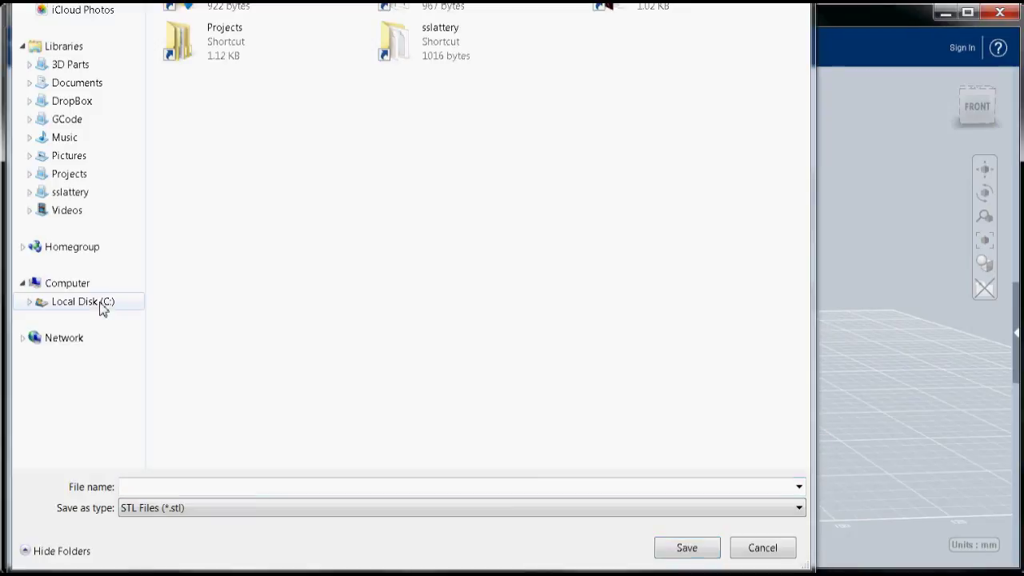
pyautogui.click(142, 487)
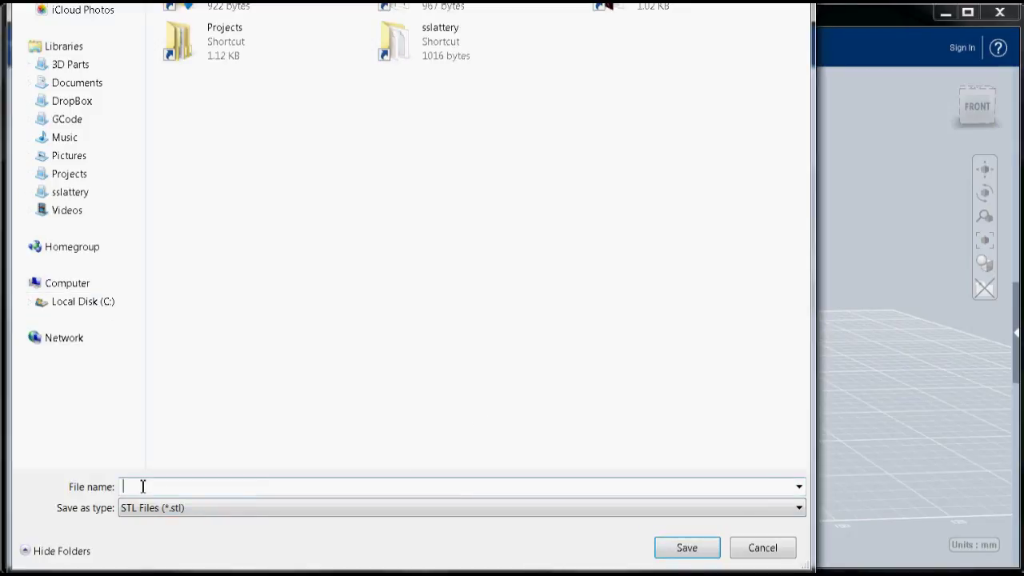
pyautogui.write('test2')
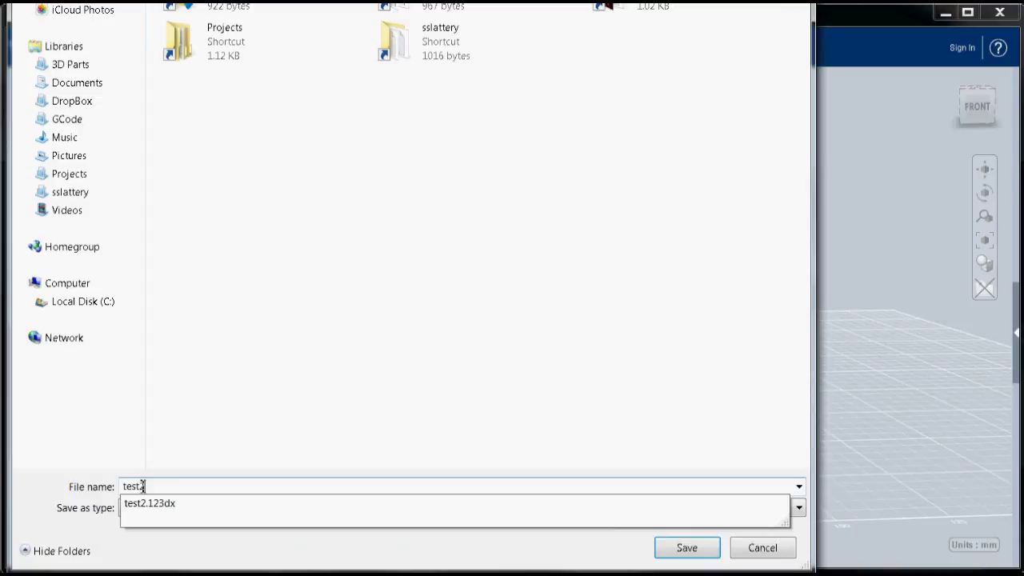
pyautogui.click(690, 547)
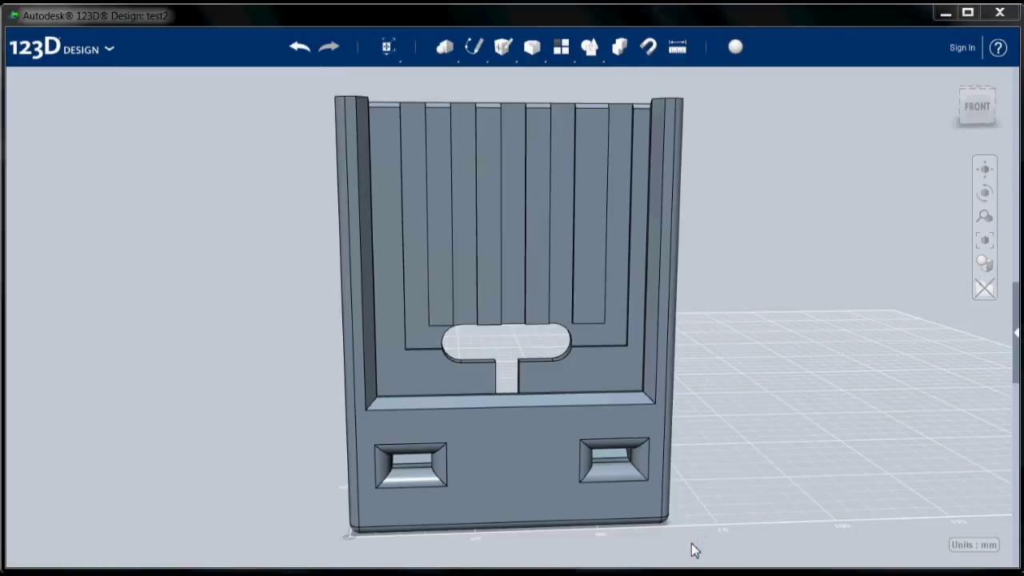